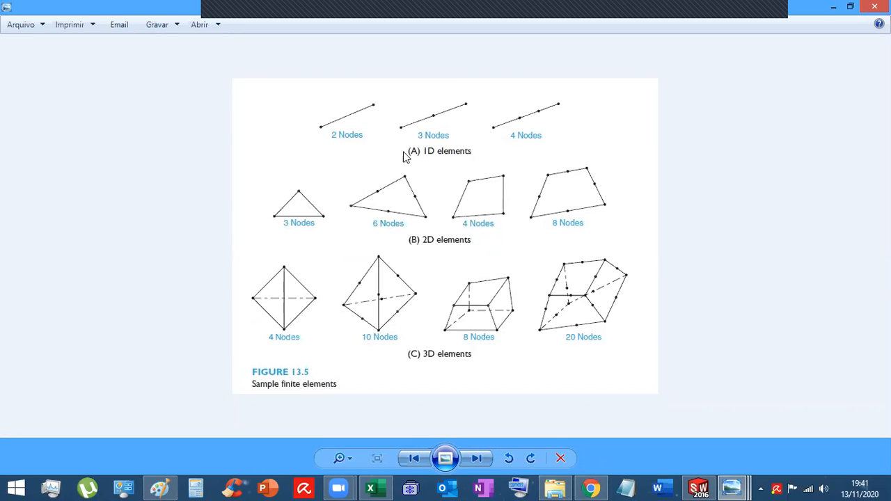
- Put away the sample finite elements figure, then view and close the ELEMENTOS 8 page on beam and truss elements
mouse_move(836, 8)
left_click(834, 7)
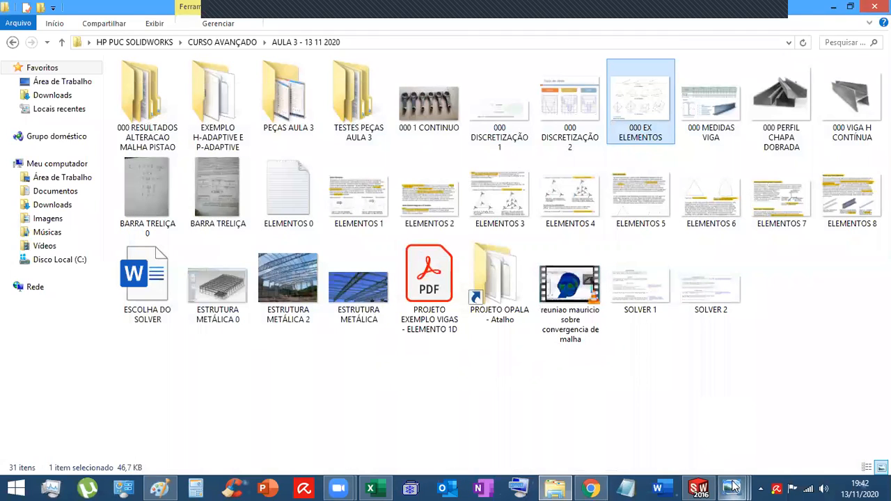
mouse_move(736, 486)
left_click(606, 432)
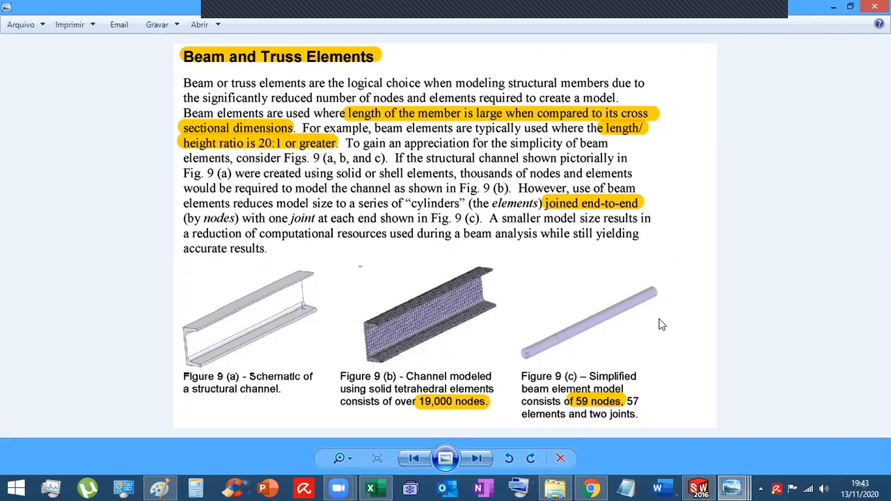
left_click(874, 7)
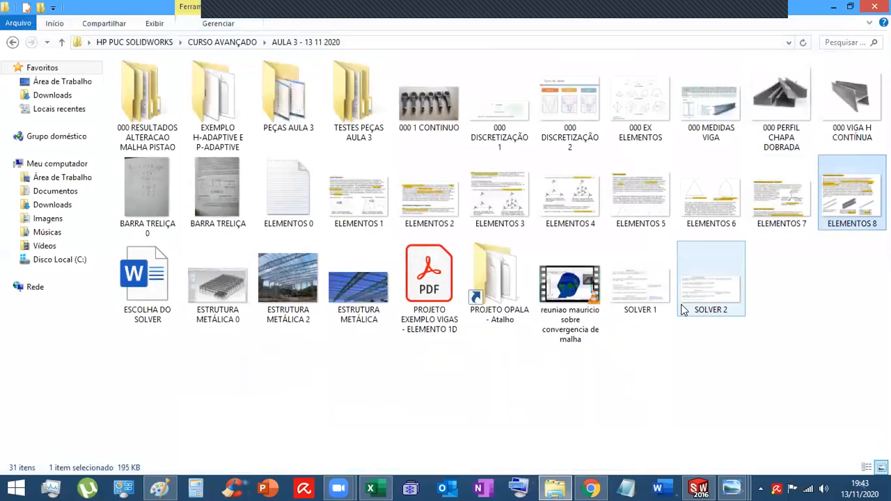
left_click(389, 395)
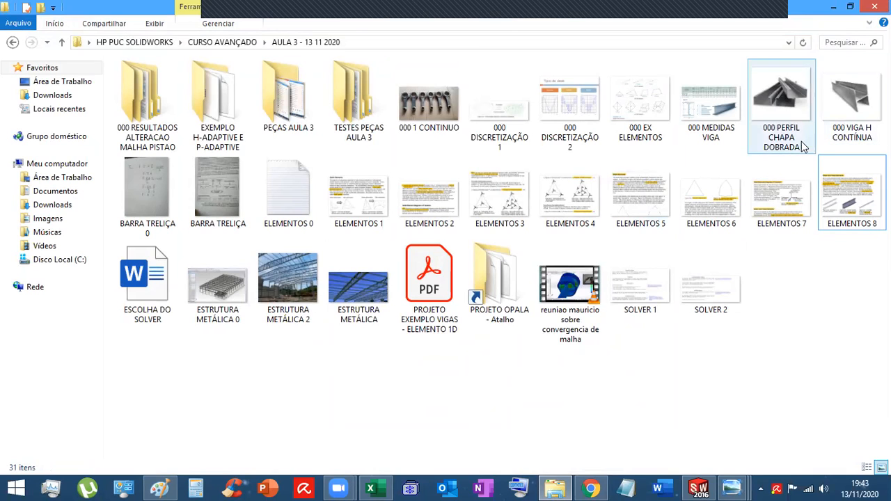
- View the 000 MEDIDAS VIGA image with the beam dimension table and close it
left_click(716, 106)
double_click(714, 106)
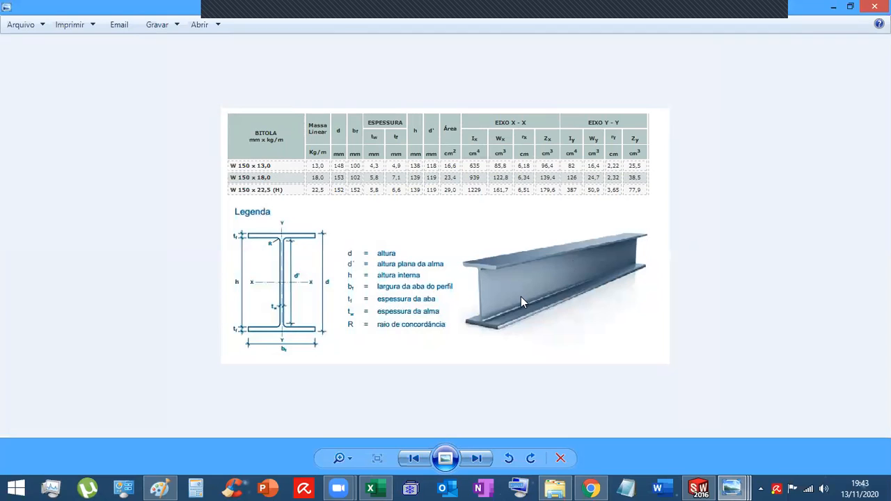
mouse_move(886, 4)
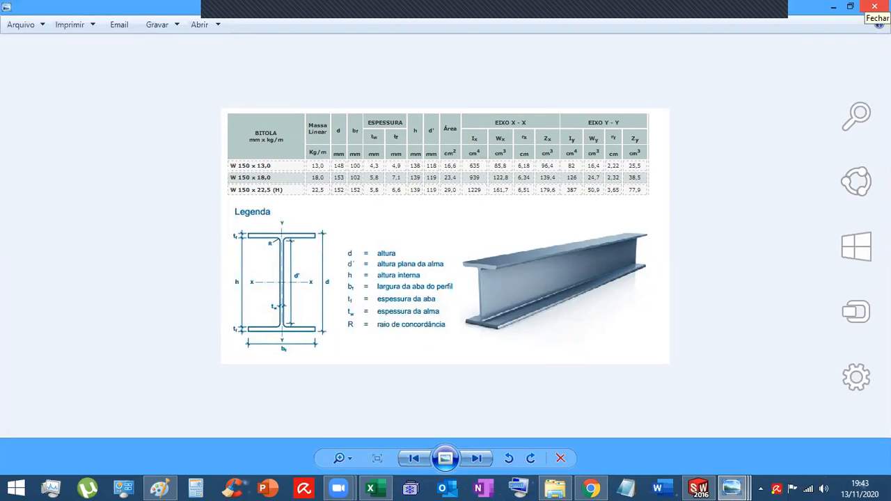
left_click(875, 6)
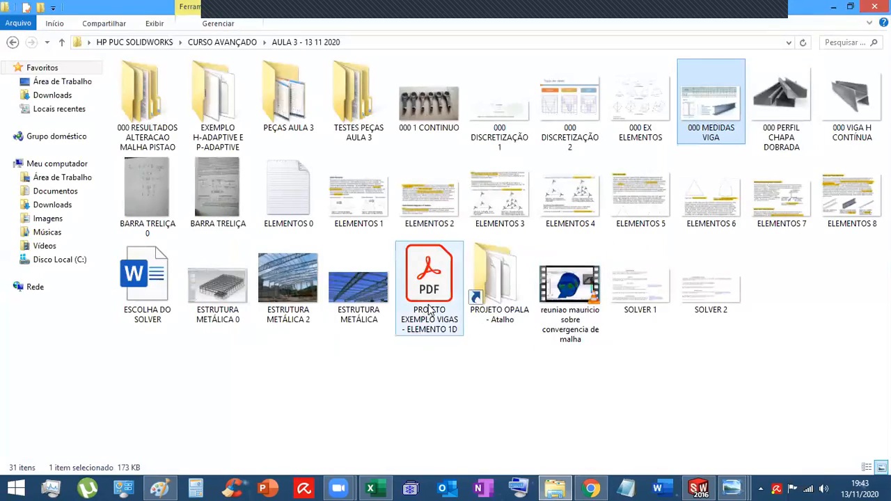
- Browse the ESTRUTURA METÁLICA images and examine the roof trusses and the 3D model of the steel structure
double_click(280, 282)
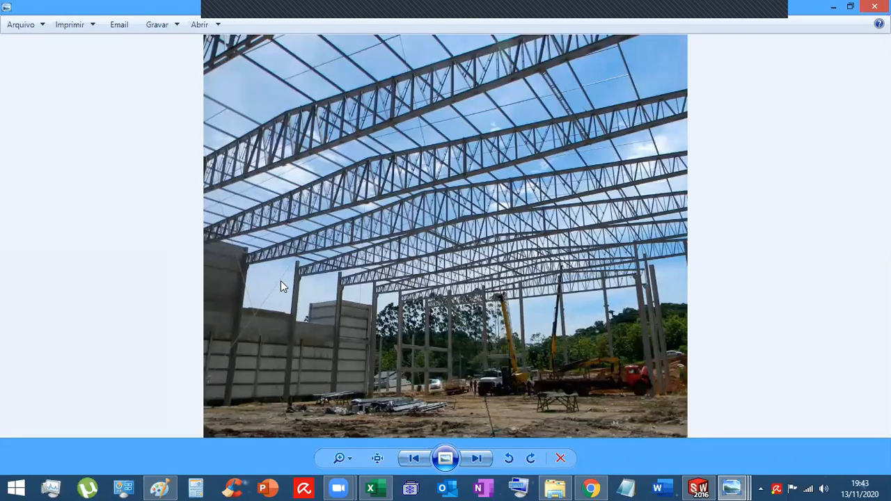
key("Right")
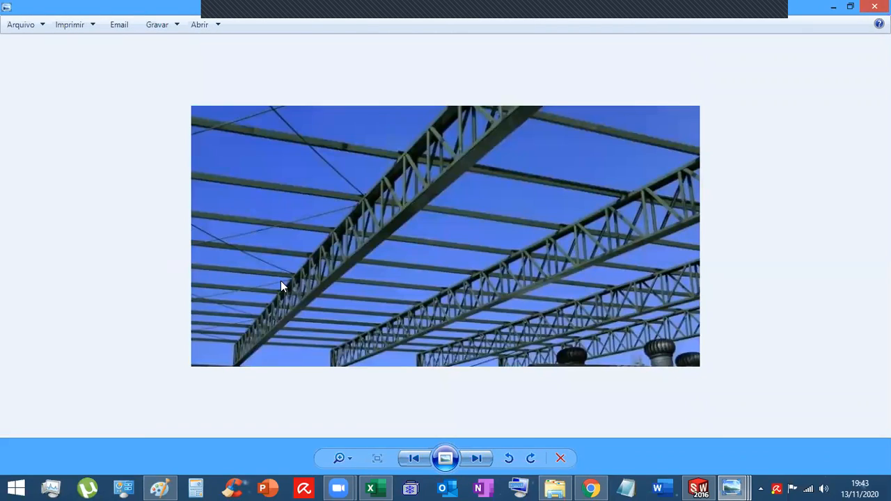
key("Right")
key("Right")
key("Right")
key("Right")
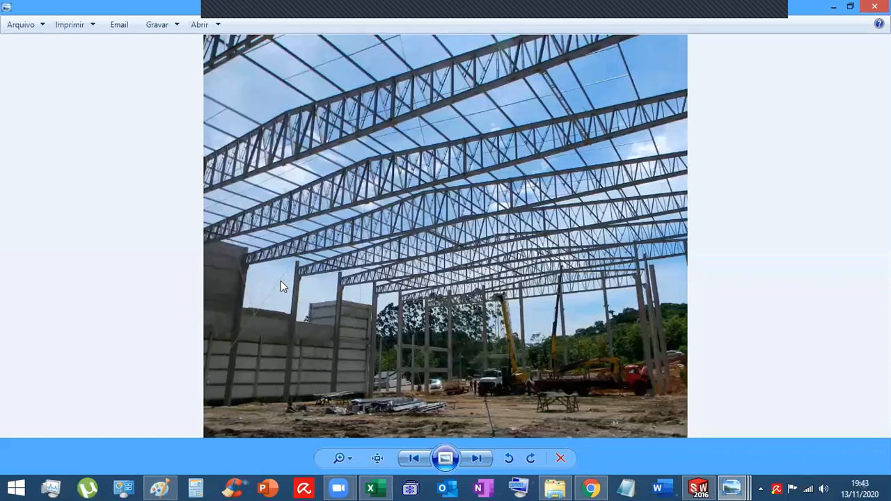
key("Right")
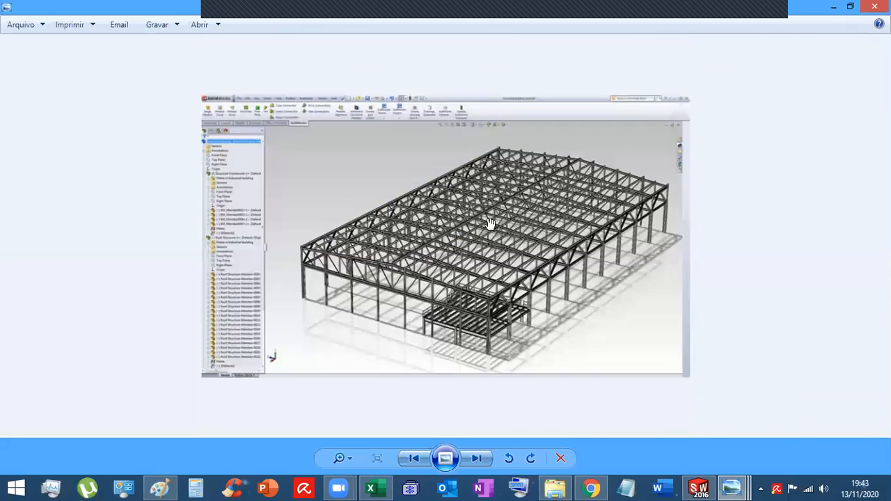
scroll(413, 231, "up", 2)
scroll(532, 250, "down", 2)
scroll(530, 249, "up", 1)
scroll(499, 251, "up", 1)
scroll(491, 268, "down", 2)
left_click(835, 7)
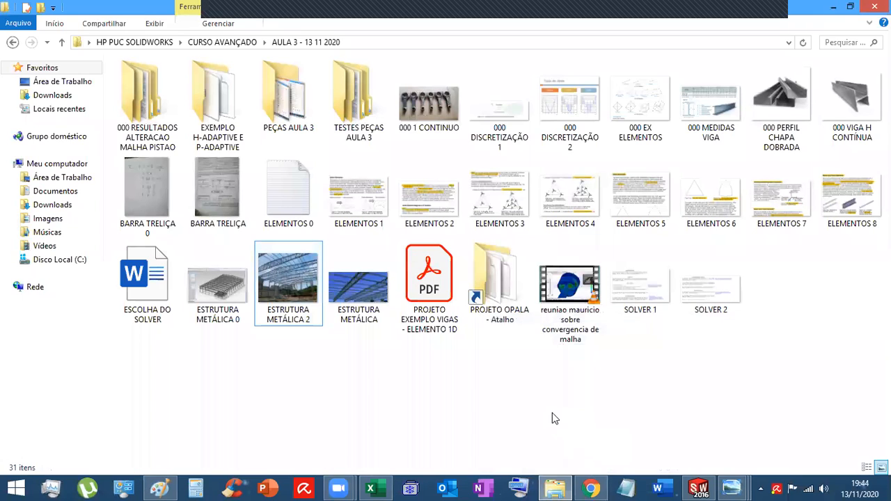
- View the BARRA TRELIÇA images on the bar element's axial force and stiffness relations, and close them
double_click(201, 189)
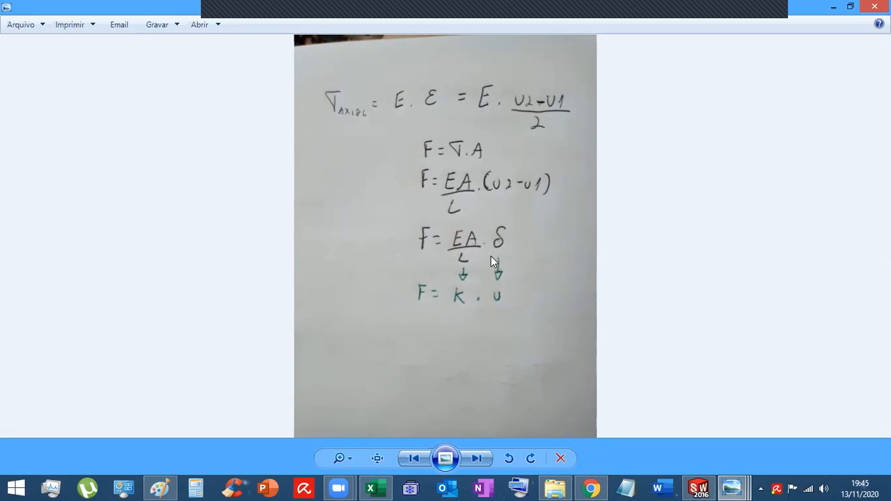
left_click(875, 6)
scroll(565, 222, "up", 2)
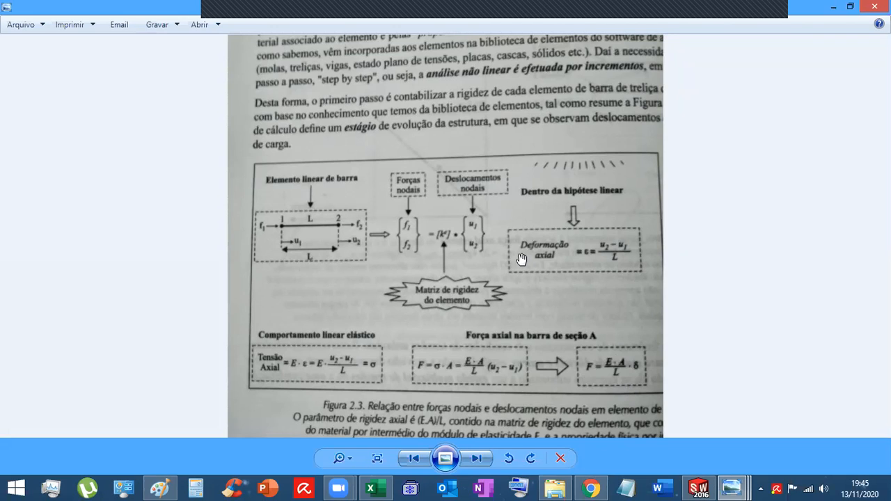
key("Escape")
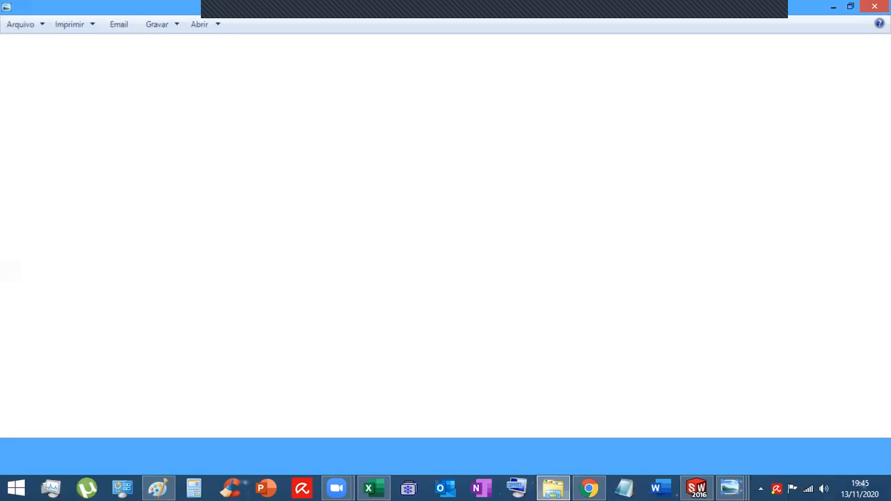
left_click(453, 382)
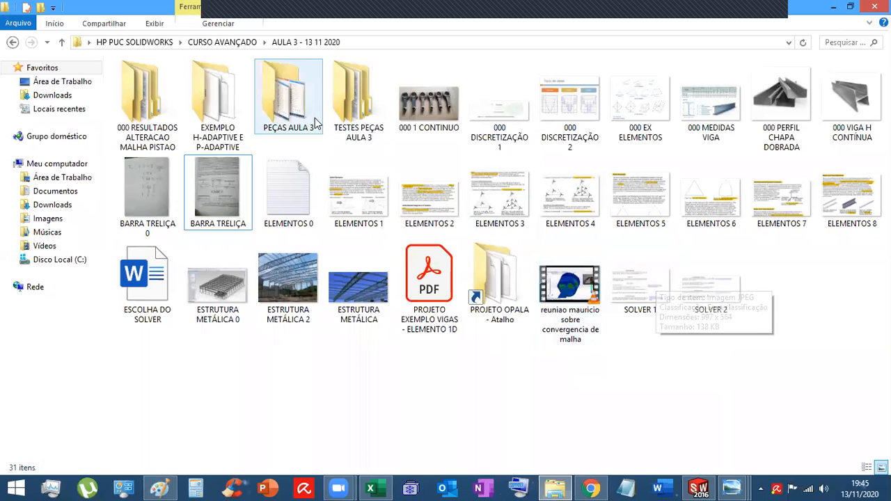
- Open the VIGA part from the EXEMPLO VIGA folder inside PEÇAS AULA 3 and inspect the beam from several angles
double_click(291, 105)
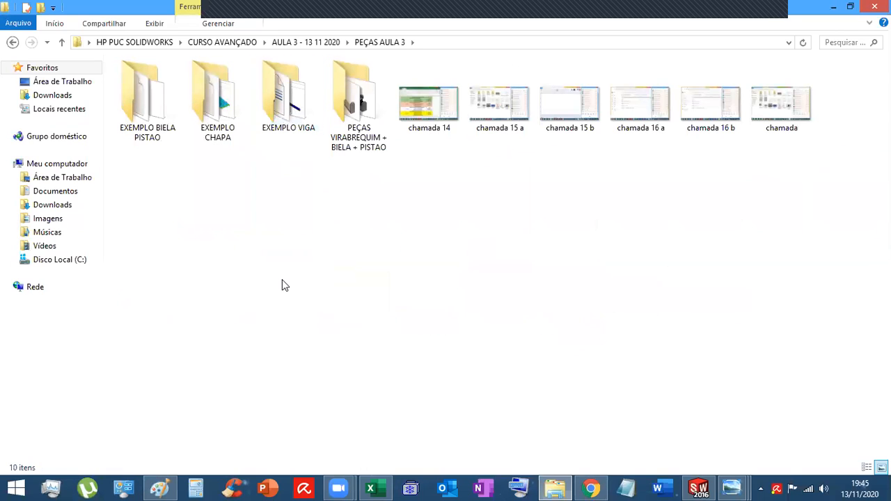
double_click(289, 103)
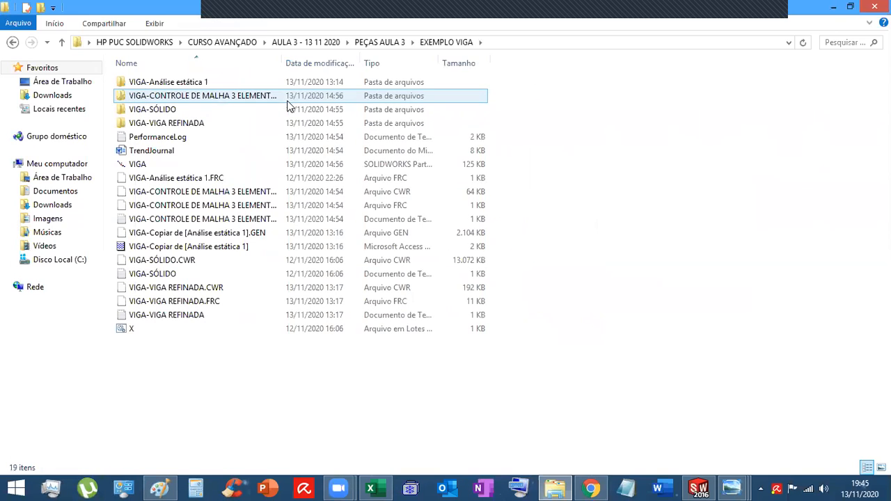
left_click(145, 167)
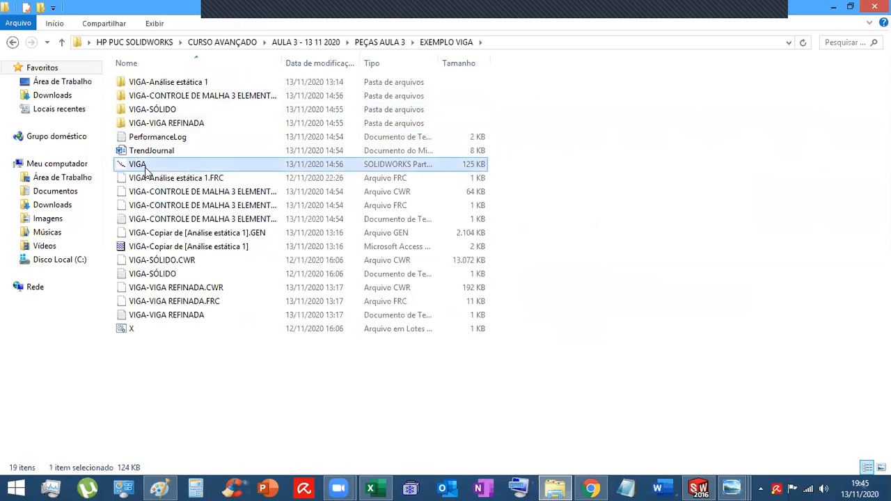
double_click(145, 167)
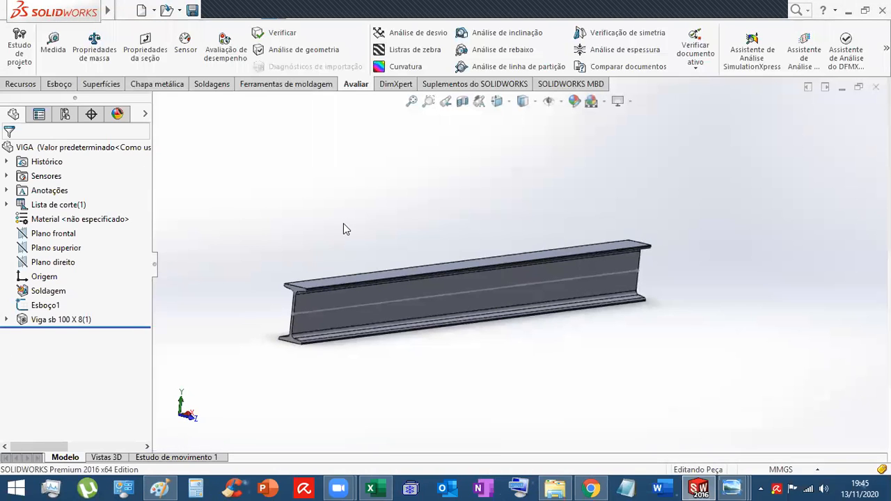
middle_click_drag(468, 360, 451, 356)
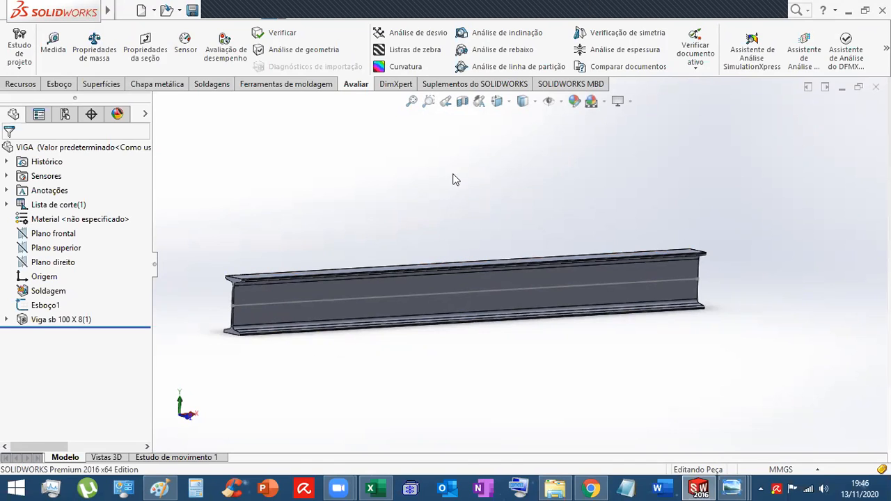
middle_click_drag(427, 275, 452, 255)
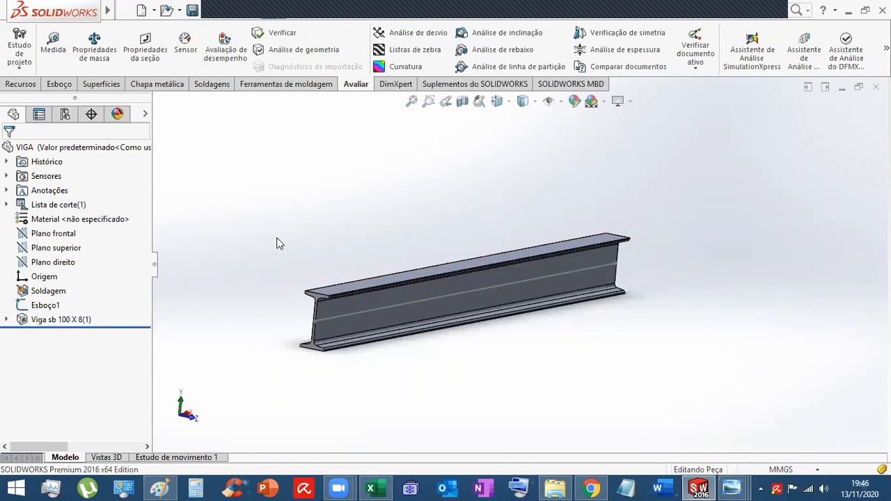
- Create a new part document
mouse_move(70, 10)
left_click(132, 10)
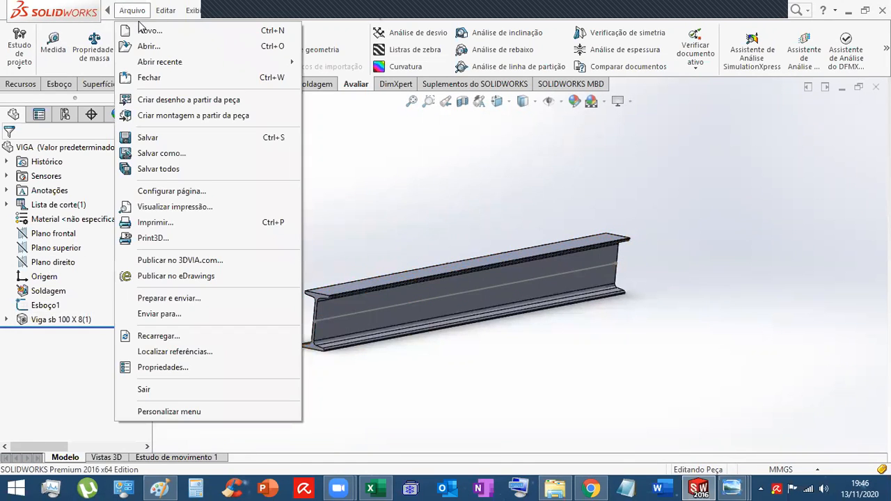
left_click(142, 30)
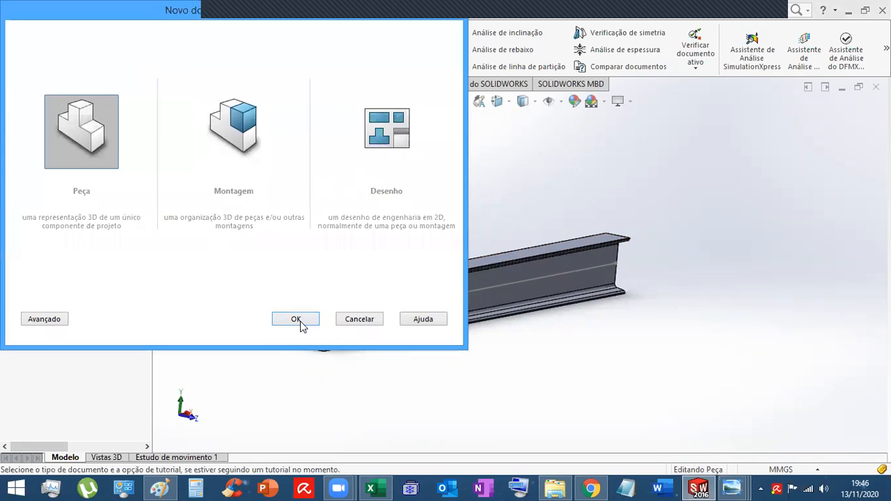
left_click(295, 320)
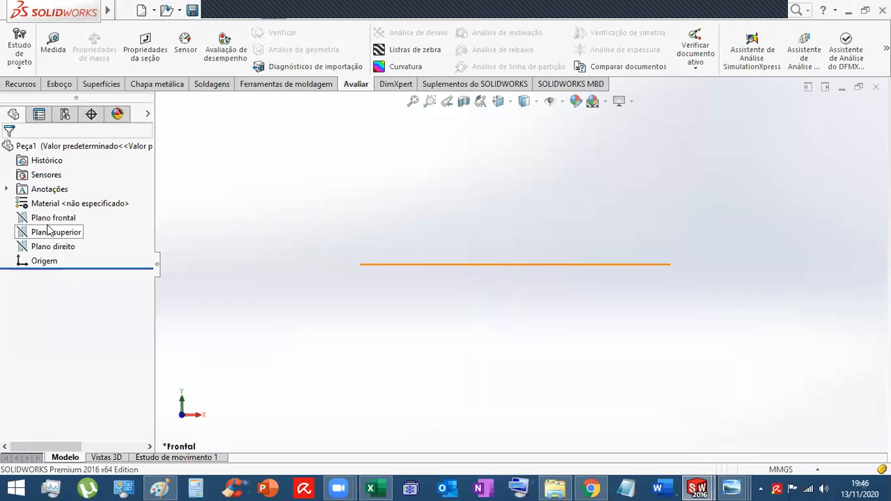
- Sketch two concentric center rectangles at the origin on the front plane, the outer one about 146 by 134 mm
left_click(50, 218)
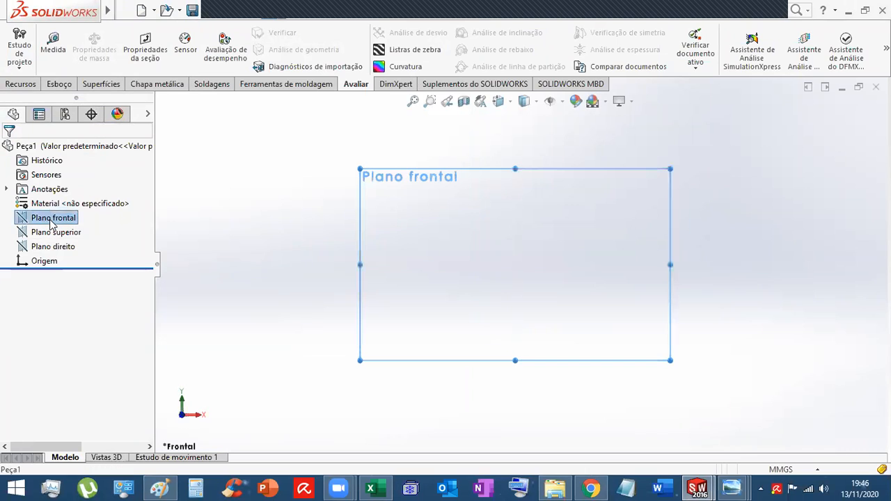
left_click(62, 84)
left_click(88, 50)
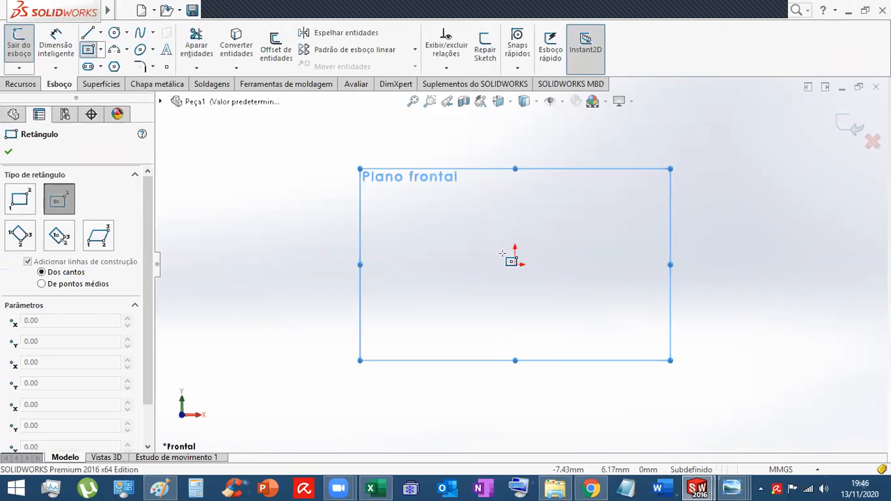
mouse_move(516, 265)
left_mouse_down()
mouse_move(529, 342)
mouse_move(616, 349)
left_mouse_up()
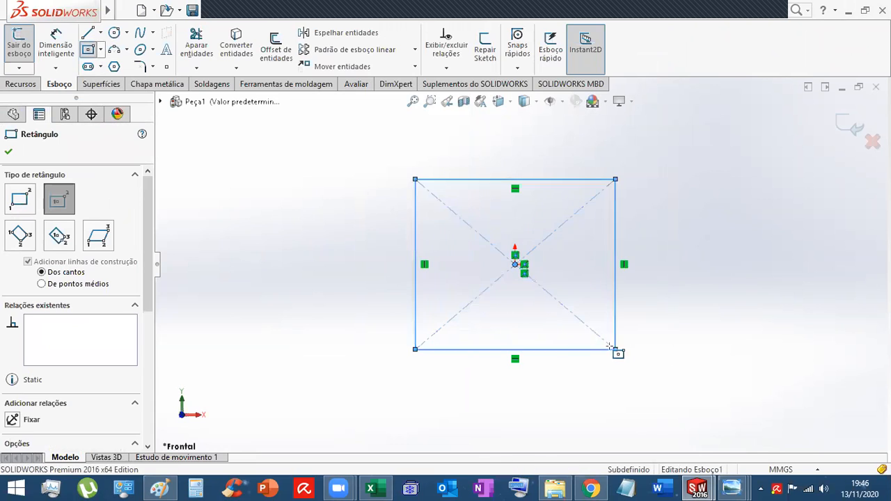
left_click_drag(516, 265, 642, 381)
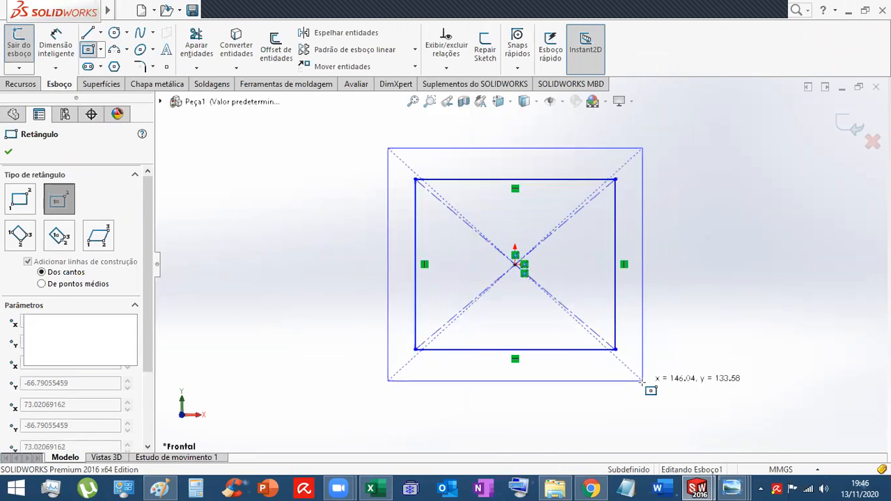
left_click(850, 125)
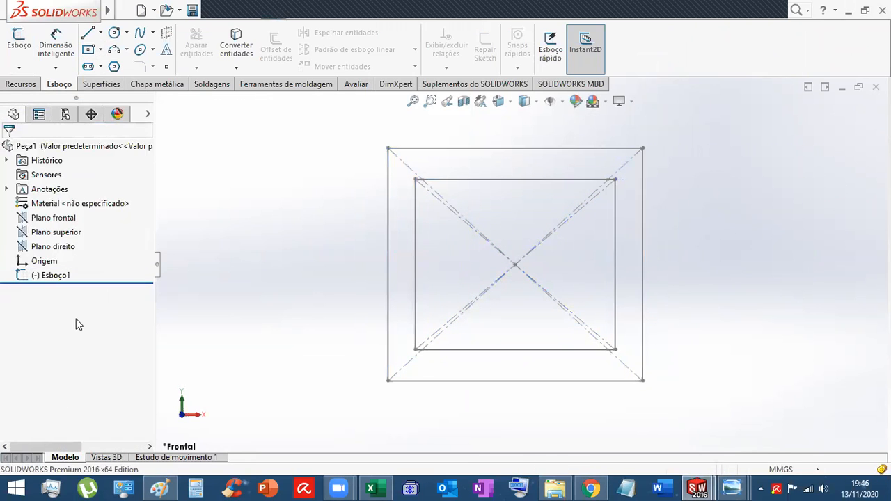
- Extrude the two-rectangle sketch 1000 mm as a blind boss to form a hollow rectangular tube
left_click(52, 276)
left_click(21, 83)
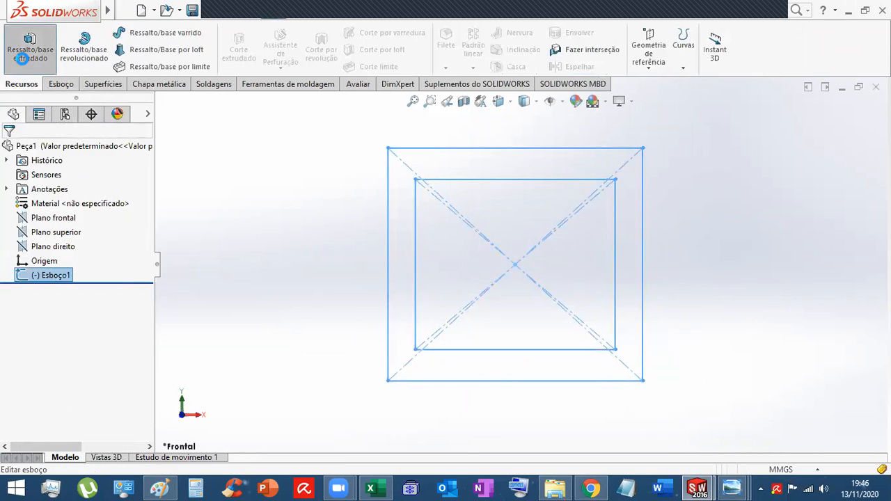
left_click(30, 66)
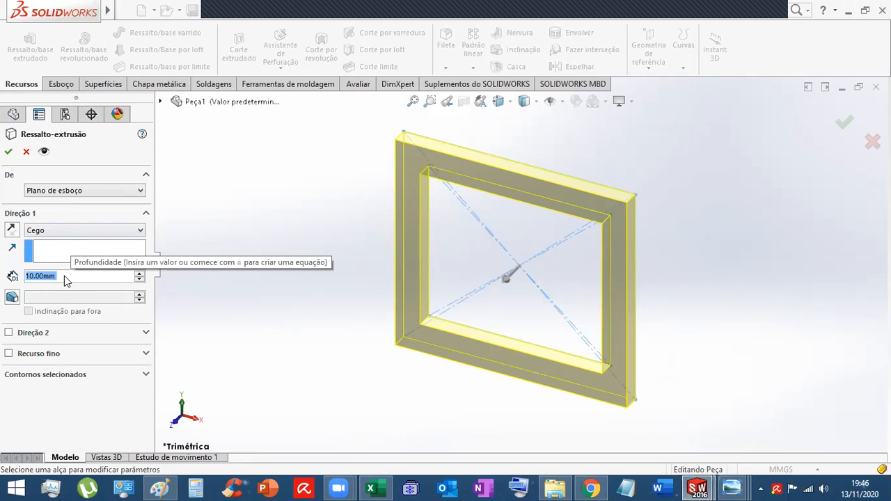
type("1000")
key("Return")
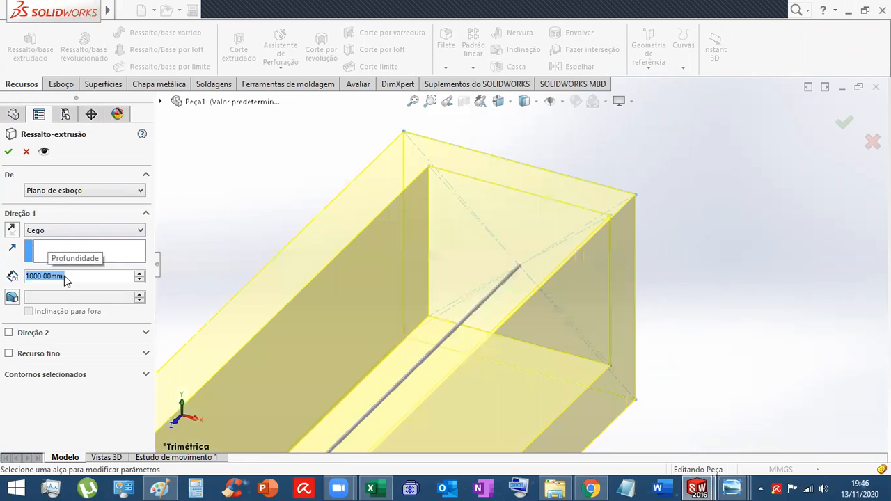
left_click(9, 152)
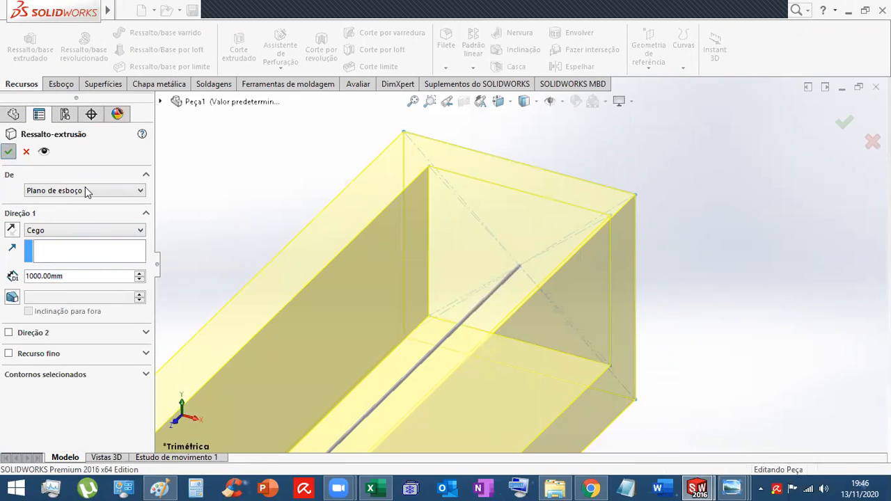
scroll(323, 308, "up", 10)
scroll(482, 298, "down", 3)
middle_click_drag(485, 299, 479, 323)
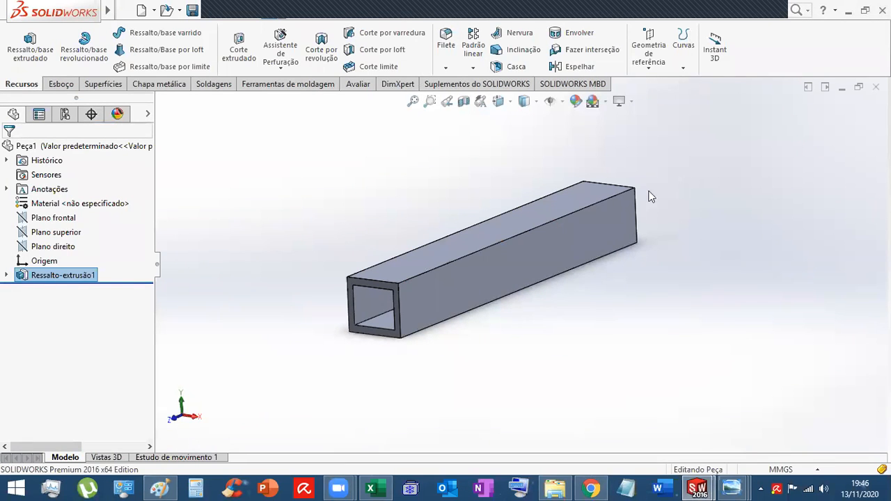
- Delete the tube's boss extrusion and its underlying two-rectangle sketch from the part
right_click(47, 277)
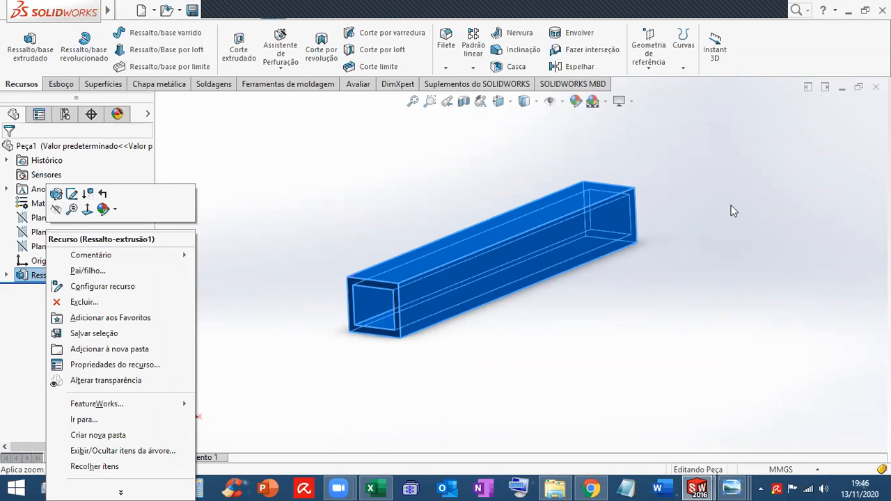
left_click(60, 301)
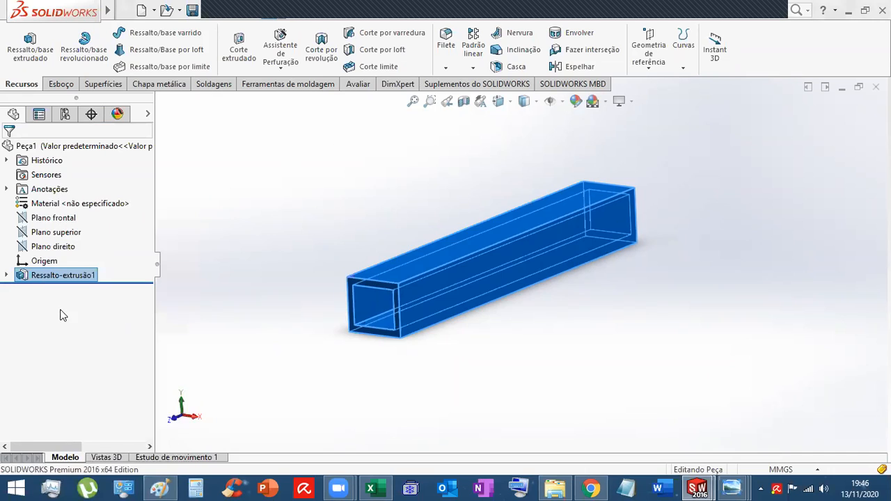
left_click(503, 179)
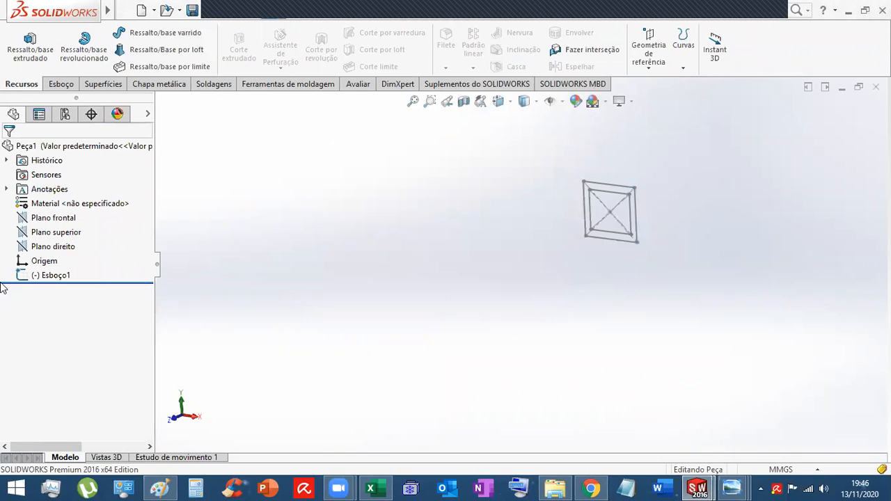
right_click(42, 276)
left_click(72, 316)
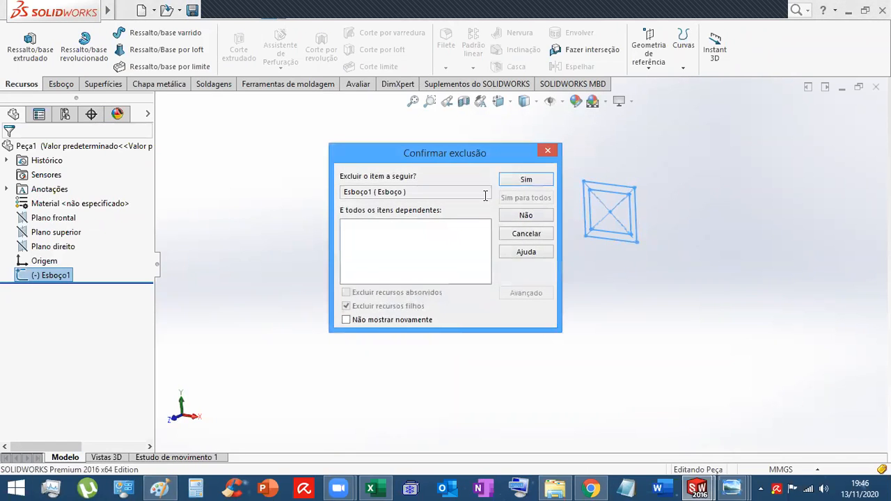
left_click(522, 179)
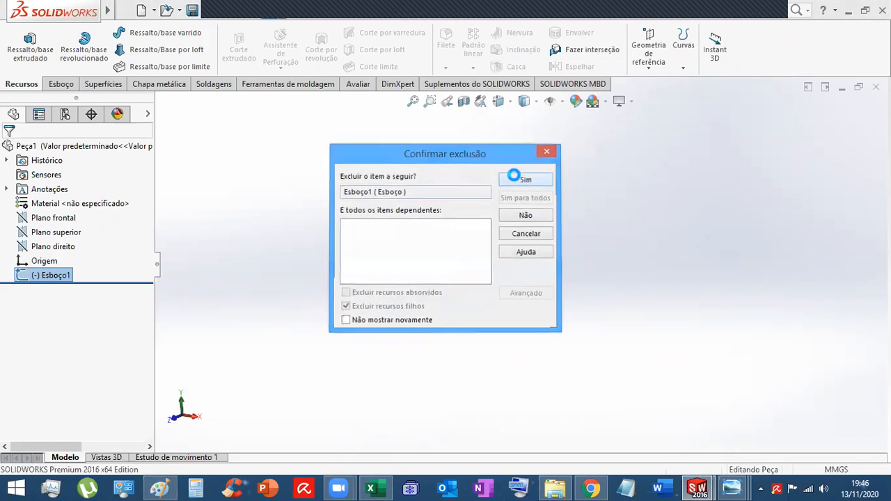
- Sketch a horizontal line about 307 mm long through the origin on the top plane and exit the sketch
right_click(56, 232)
left_click(110, 215)
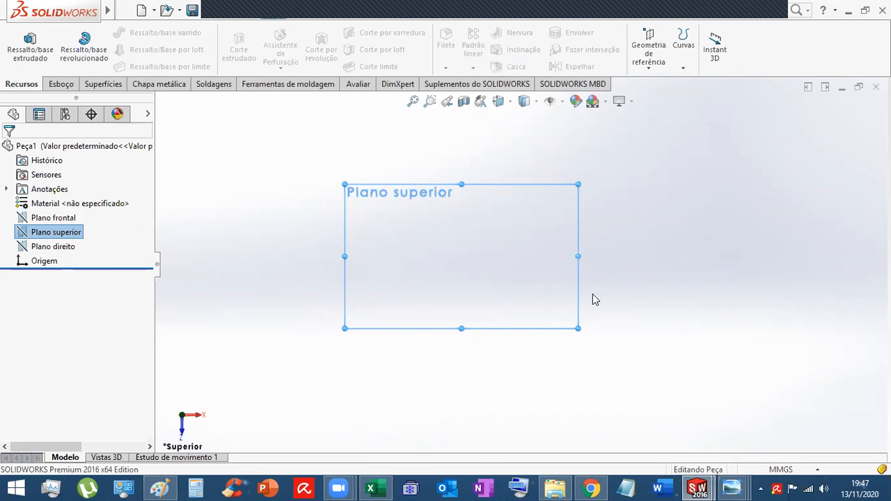
scroll(593, 299, "up", 1)
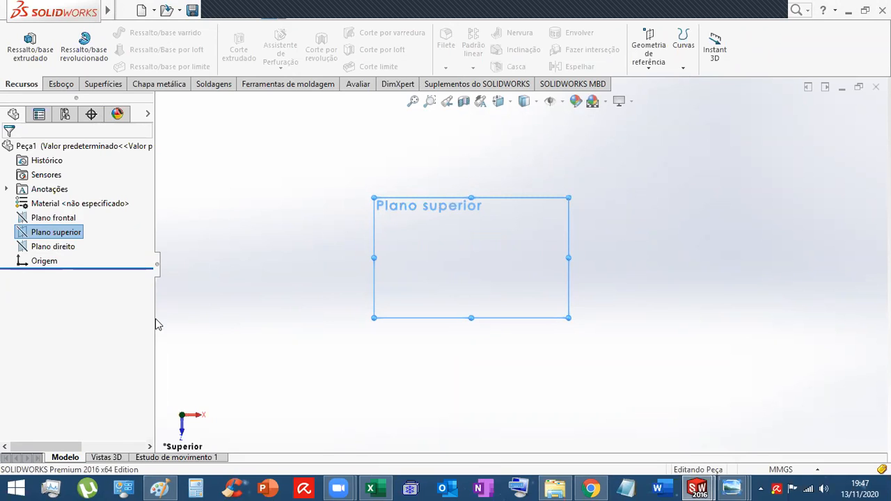
left_click(60, 84)
left_click(91, 33)
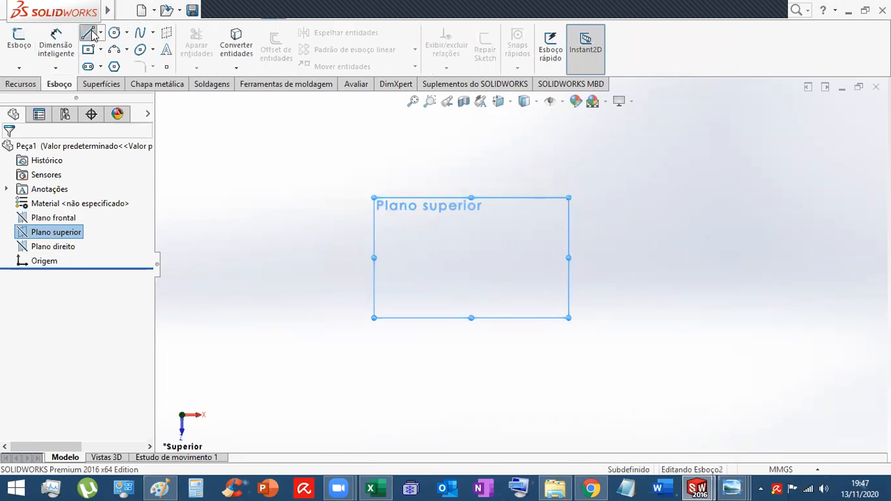
left_click(298, 257)
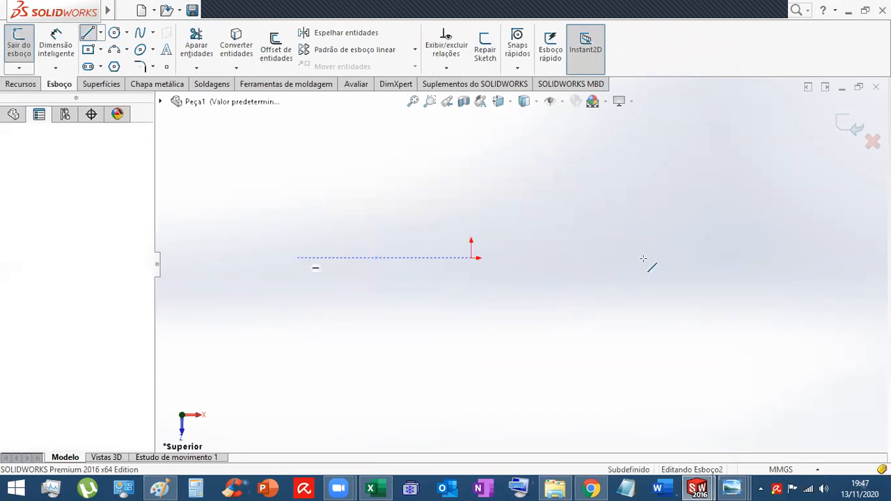
left_click(631, 259)
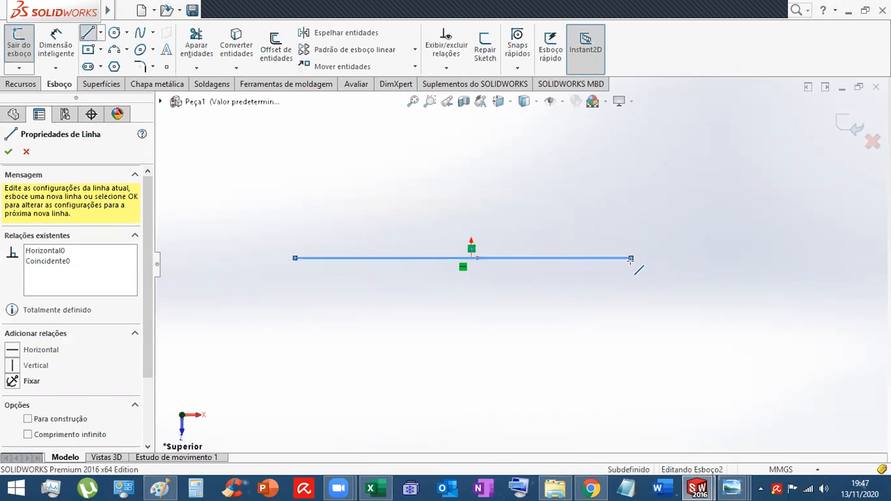
left_click(853, 128)
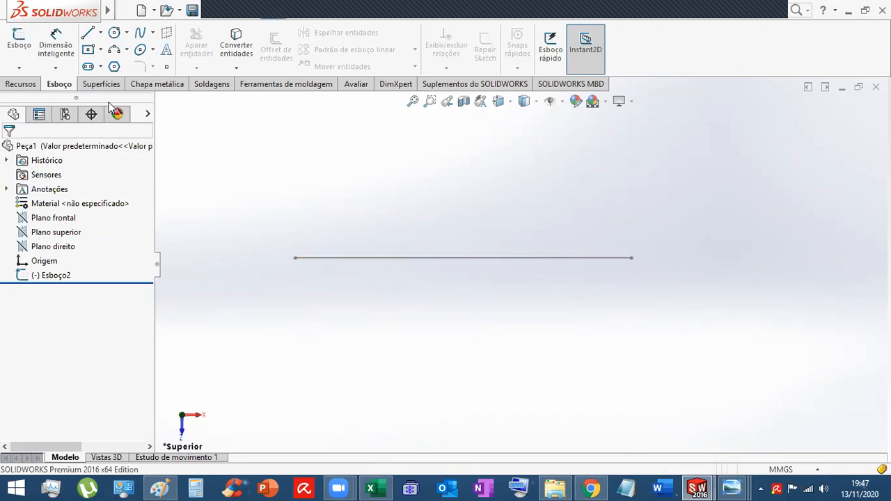
- Preview a structural member along the sketched line using the iso standard, type viga sb, size 80 x 6
left_click(210, 84)
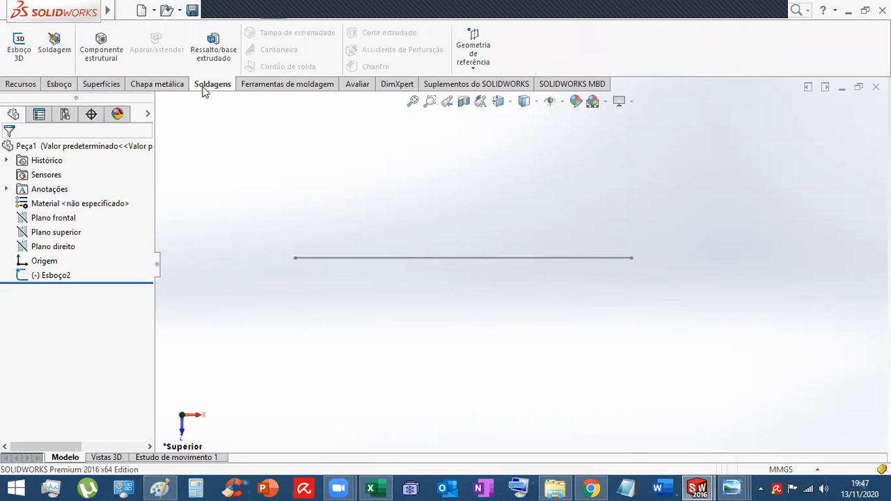
left_click(106, 61)
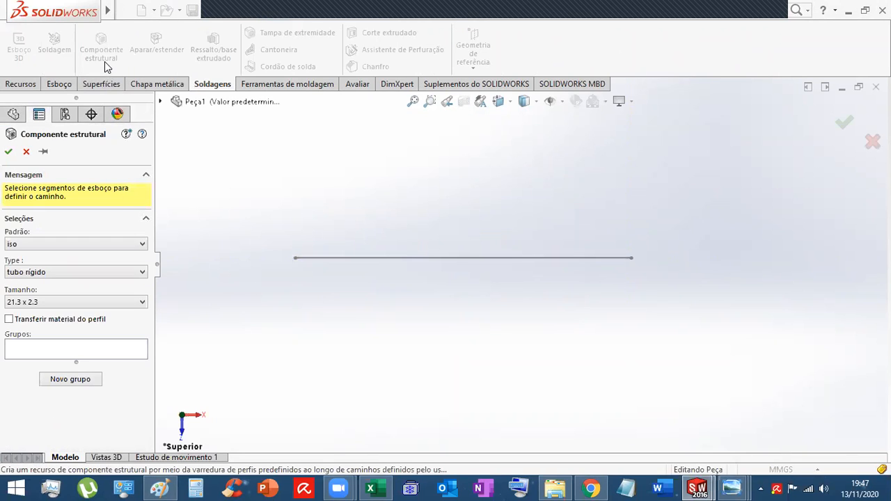
left_click(113, 273)
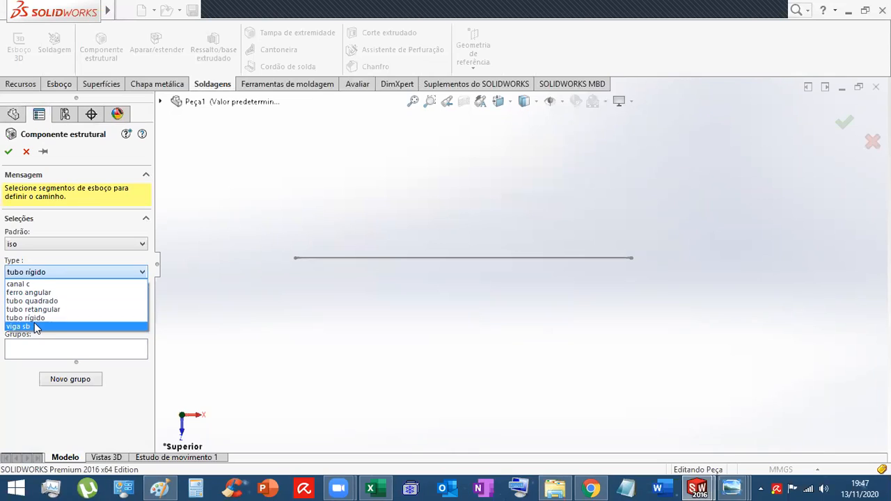
left_click(35, 325)
left_click(82, 301)
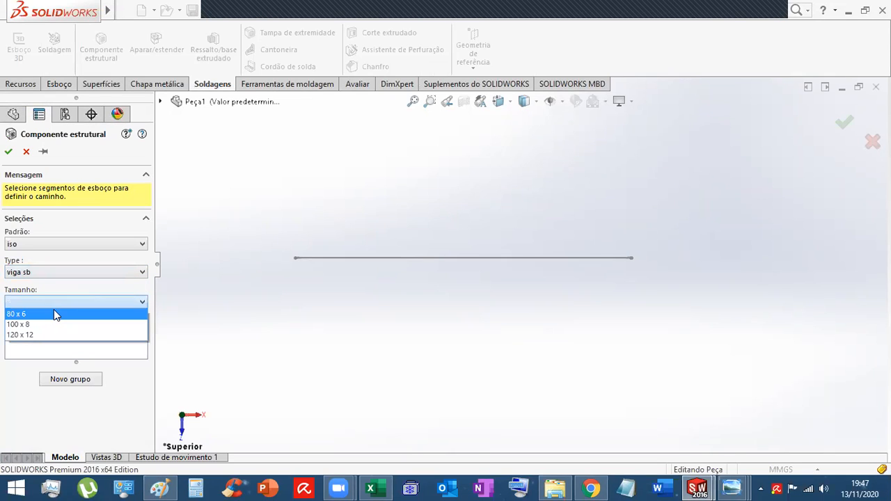
left_click(54, 311)
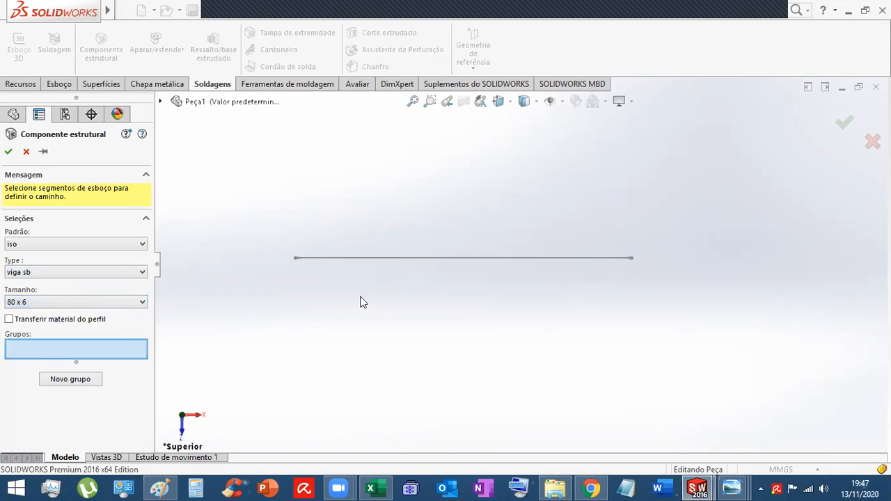
left_click(390, 259)
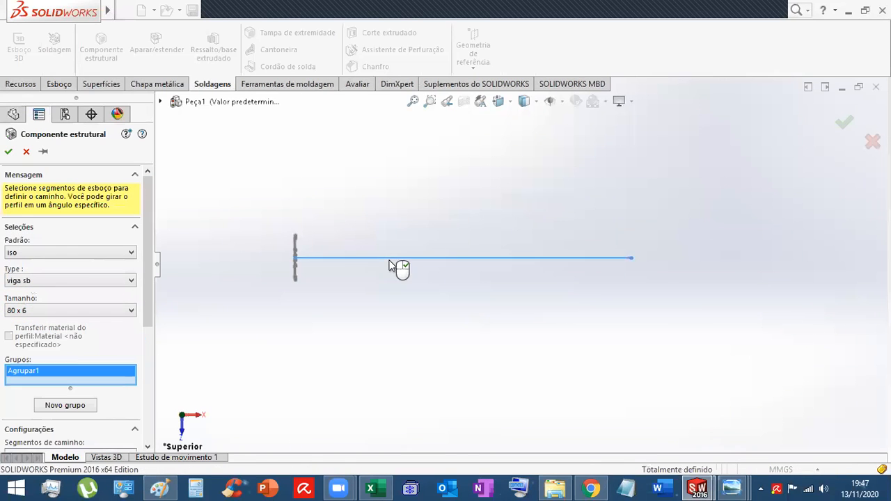
middle_click_drag(390, 384, 465, 361)
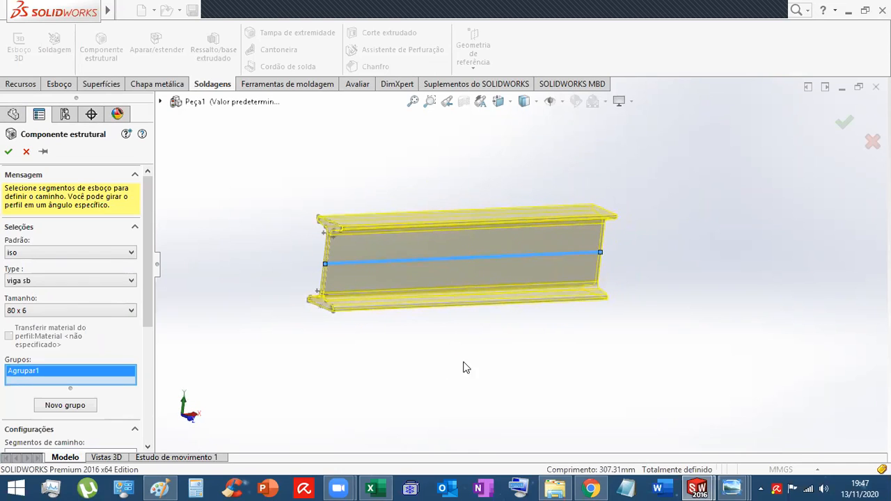
left_click(25, 151)
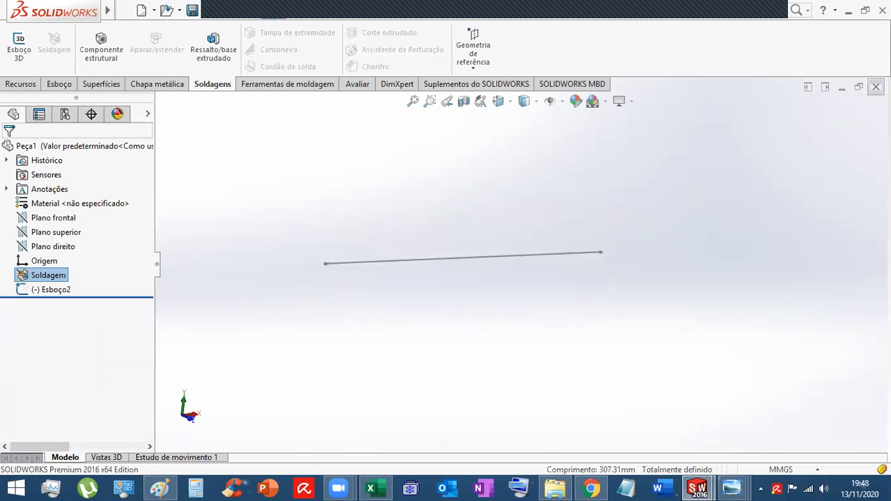
- Close the new part and load the SOLIDWORKS Simulation add-in with the VIGA part open
left_click(876, 86)
left_click(467, 261)
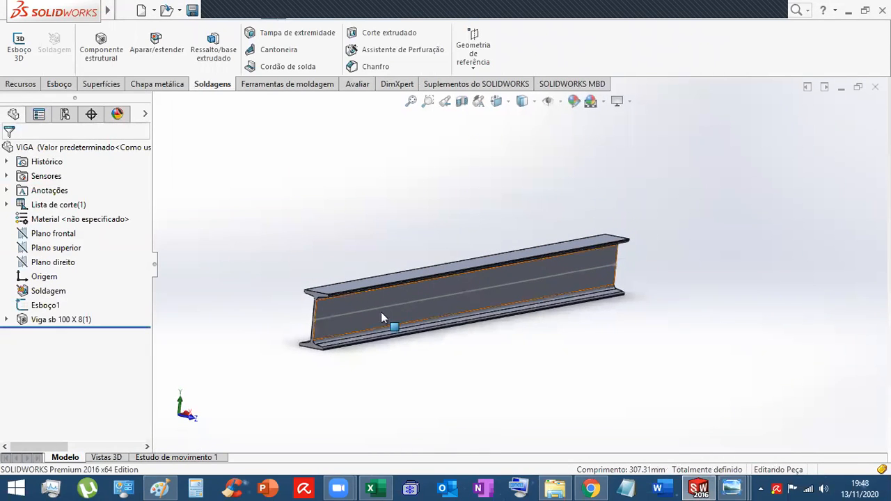
left_click(441, 84)
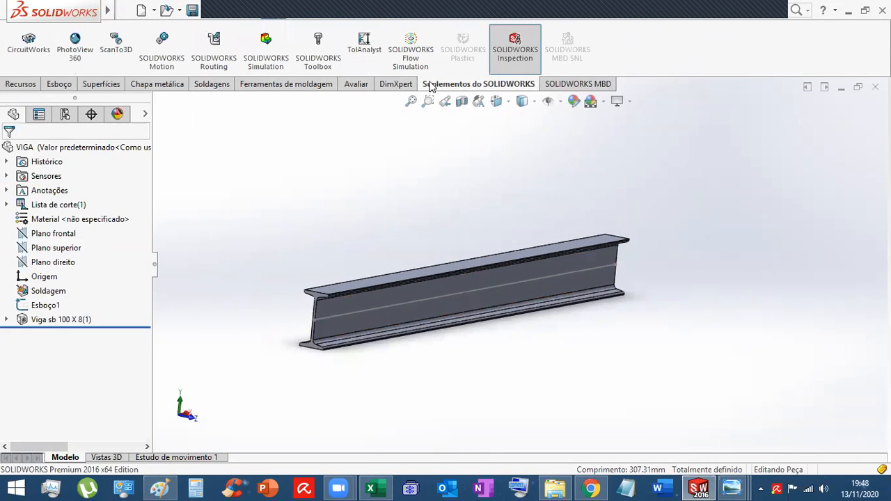
left_click(278, 65)
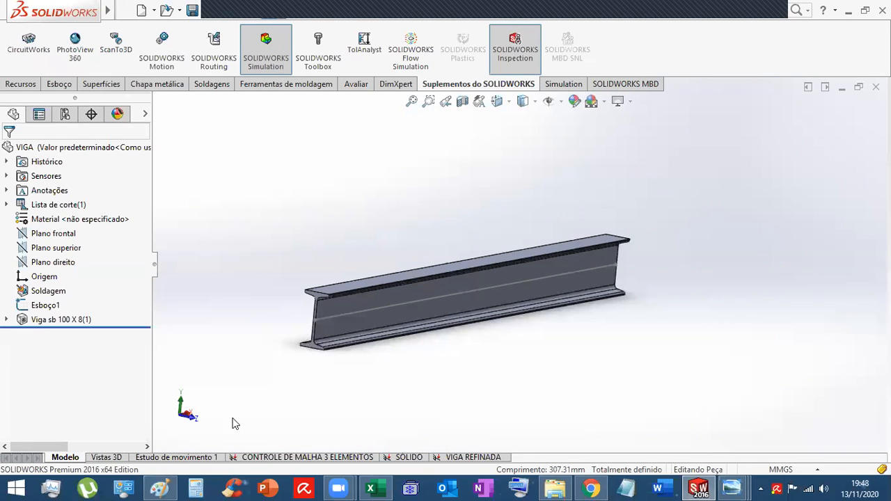
- Open the CONTROLE DE MALHA 3 ELEMENTOS study and inspect the beam's fixtures and loads
left_click(274, 457)
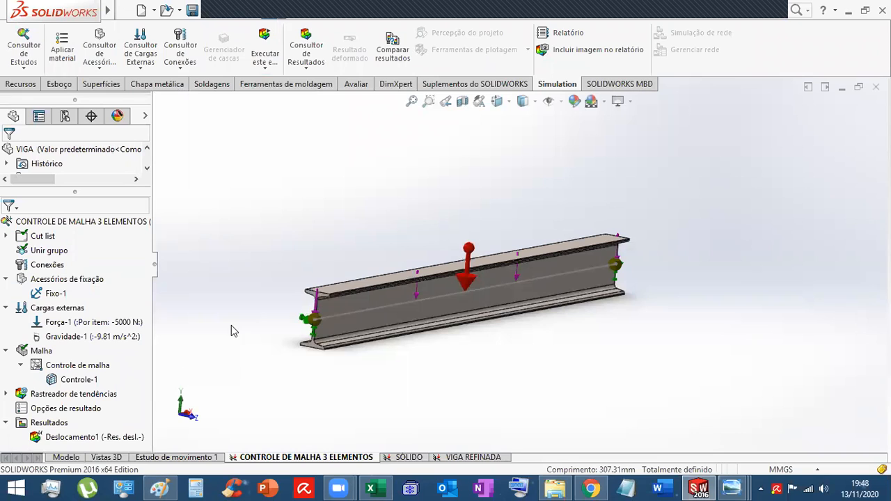
scroll(233, 330, "down", 1)
scroll(540, 340, "up", 3)
middle_click_drag(540, 339, 560, 333)
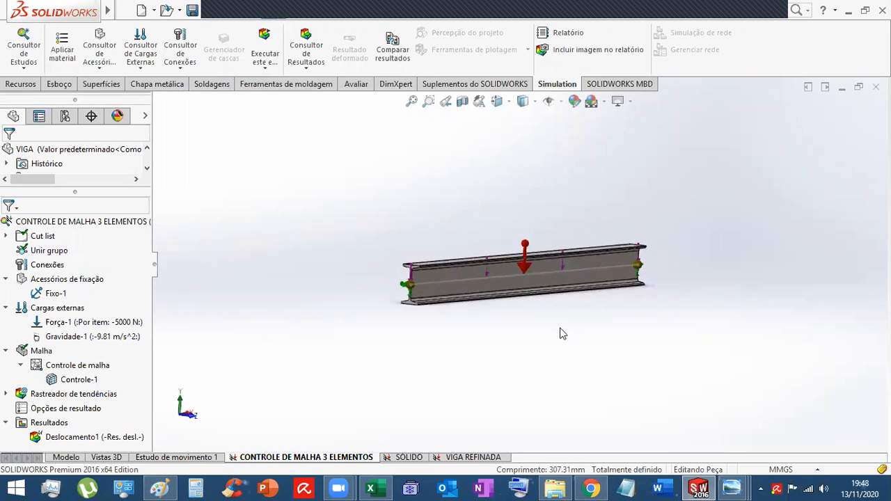
scroll(575, 299, "down", 2)
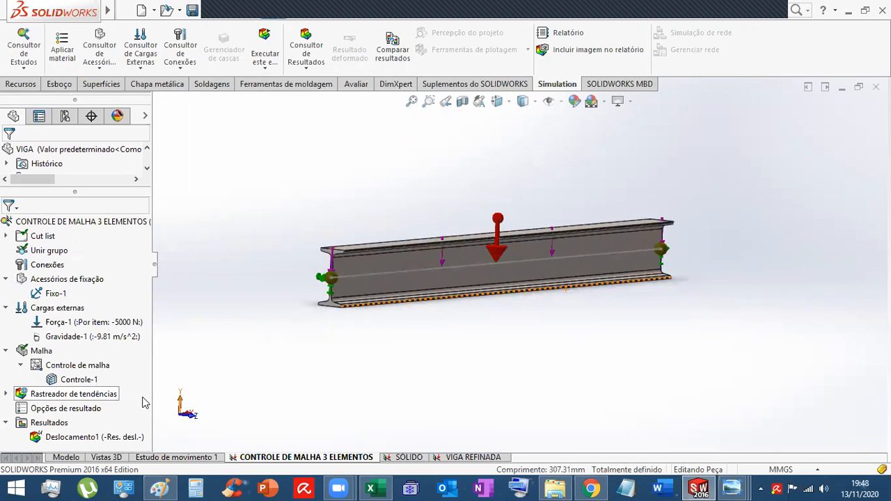
- Show the study's beam mesh and check its Controle-1 mesh control
right_click(39, 352)
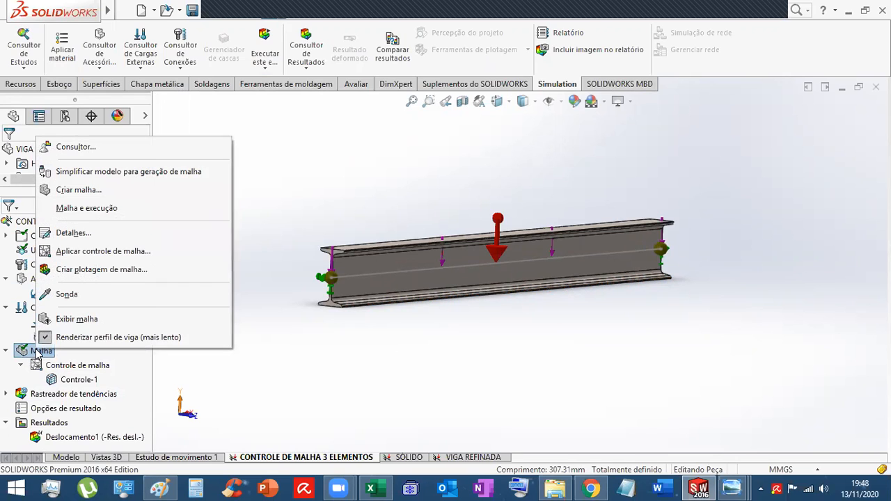
left_click(68, 322)
middle_click_drag(344, 335, 284, 352)
left_click(80, 380)
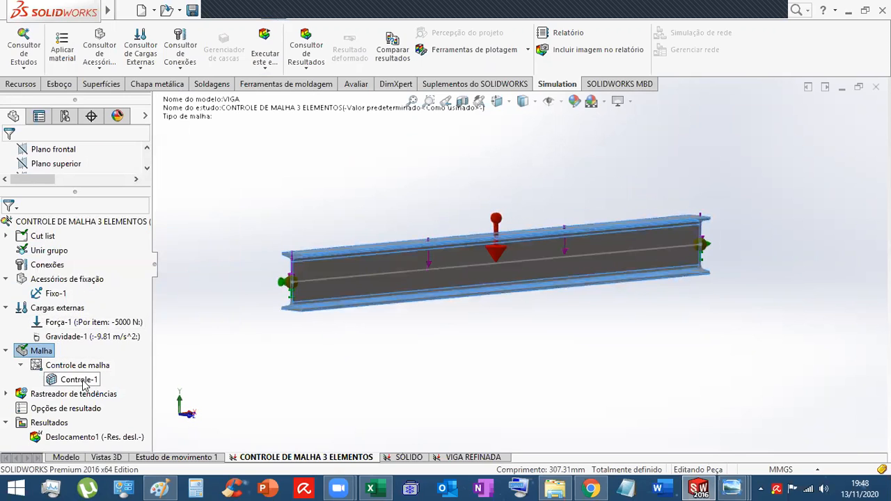
right_click(85, 385)
left_click(244, 379)
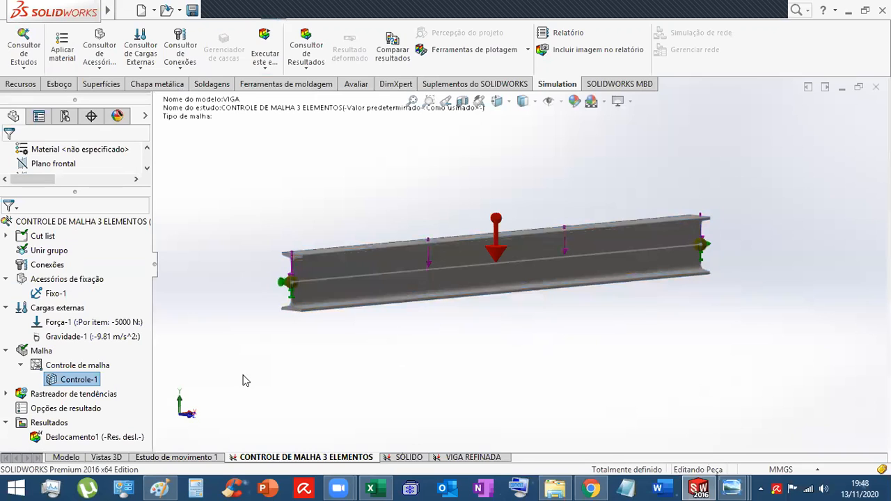
- Display the Deslocamento1 result plot and examine the deformed beam from several angles
double_click(77, 436)
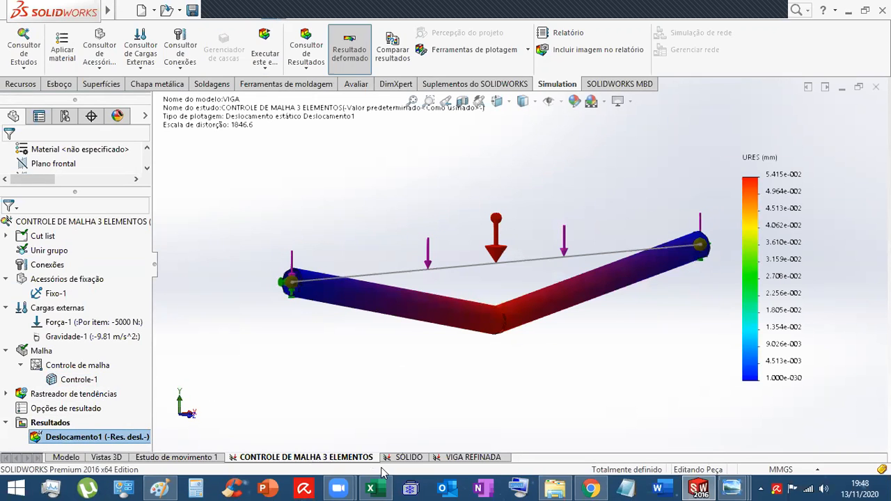
middle_click_drag(447, 377, 529, 319)
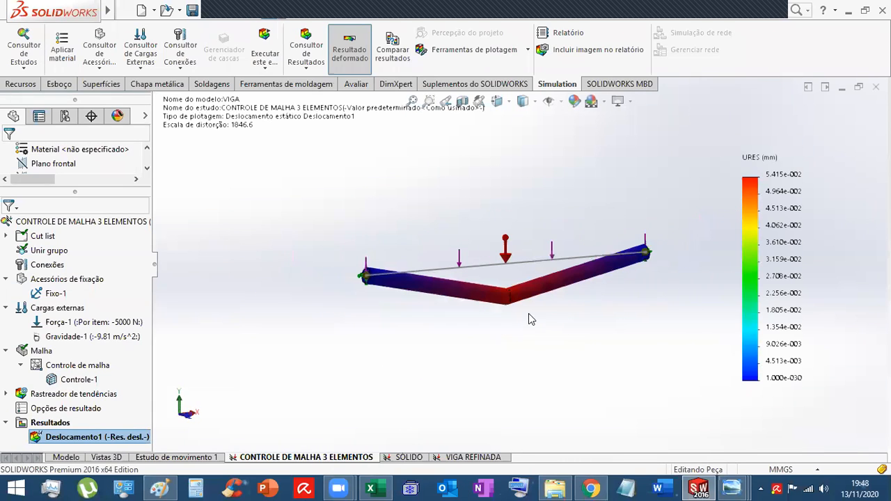
scroll(584, 274, "down", 3)
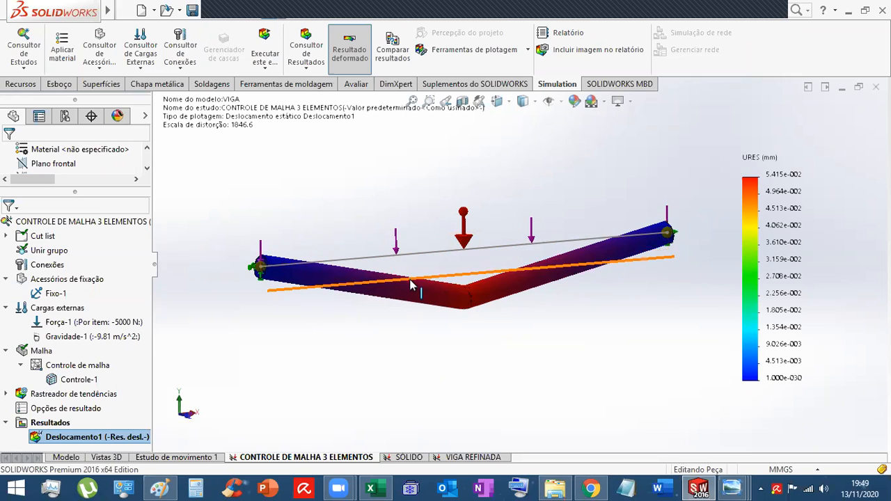
middle_click_drag(427, 312, 570, 274)
scroll(569, 274, "down", 1)
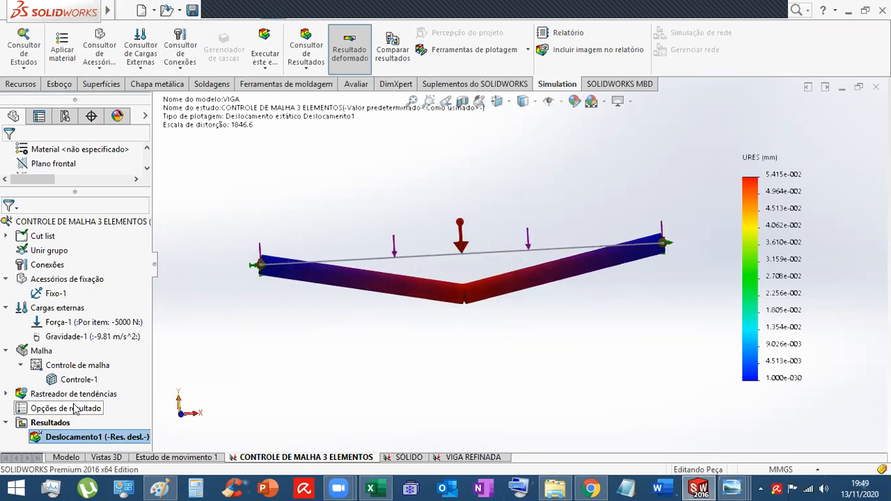
- Compare the undeformed VIGA model with the Deslocamento1 plot of the CONTROLE DE MALHA 3 ELEMENTOS study
left_click(73, 460)
middle_click_drag(382, 314, 425, 321)
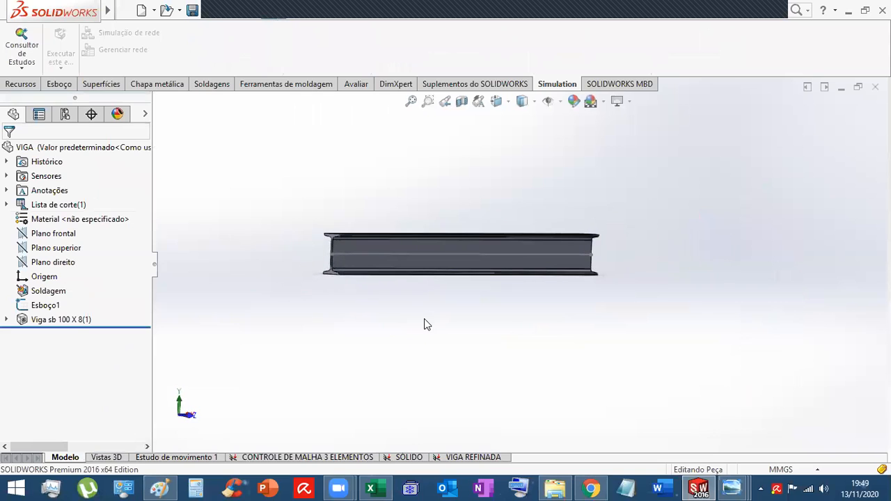
left_click(315, 458)
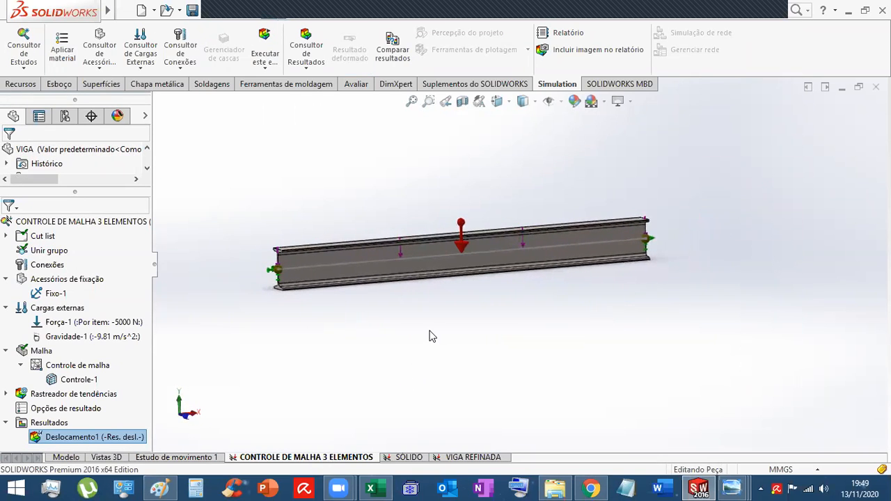
double_click(66, 438)
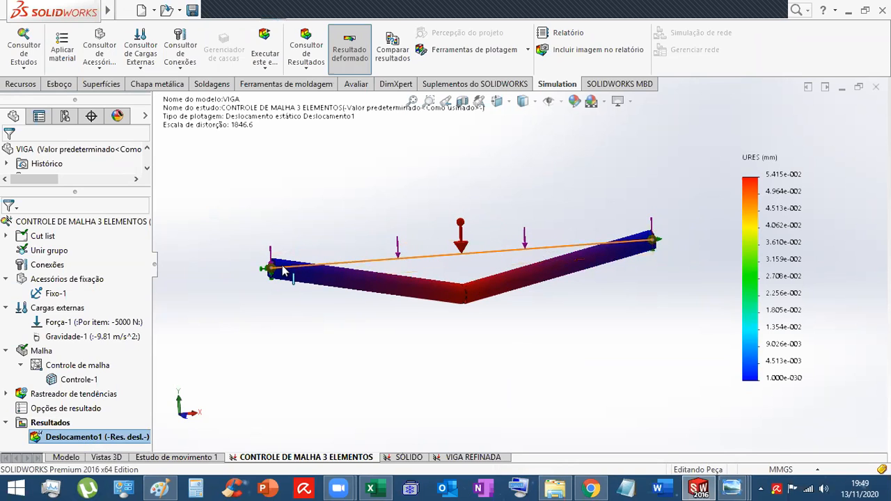
- Open the definition of the Força-1 load, review its selection, direction and force settings, and close it without changes
left_click(66, 328)
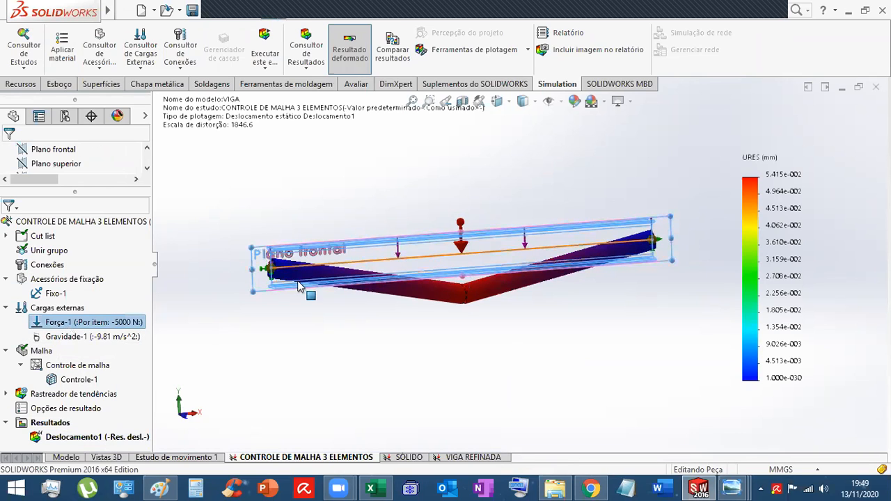
right_click(80, 324)
left_click(126, 218)
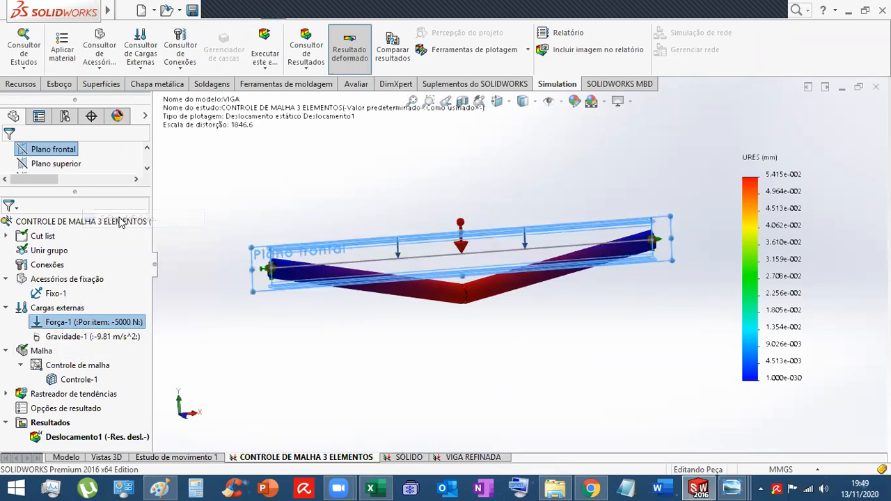
mouse_move(367, 296)
middle_mouse_down()
mouse_move(423, 336)
mouse_move(381, 301)
middle_mouse_up()
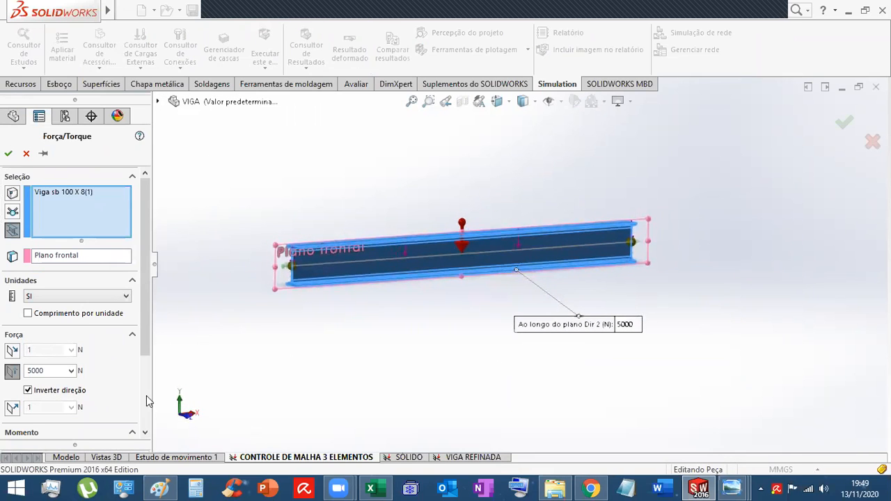
scroll(143, 397, "down", 2)
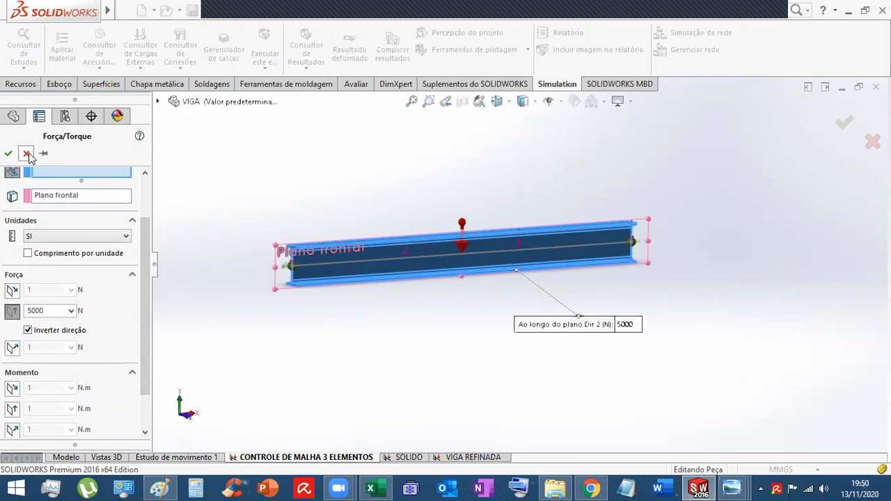
left_click(26, 154)
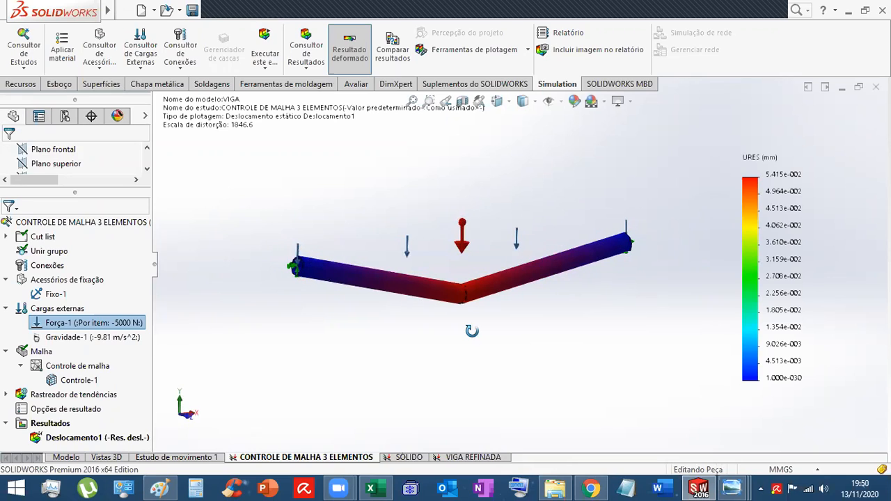
- Set the Deslocamento1 plot's legend to floating (flutuante) number format with 4 decimal places
right_click(767, 182)
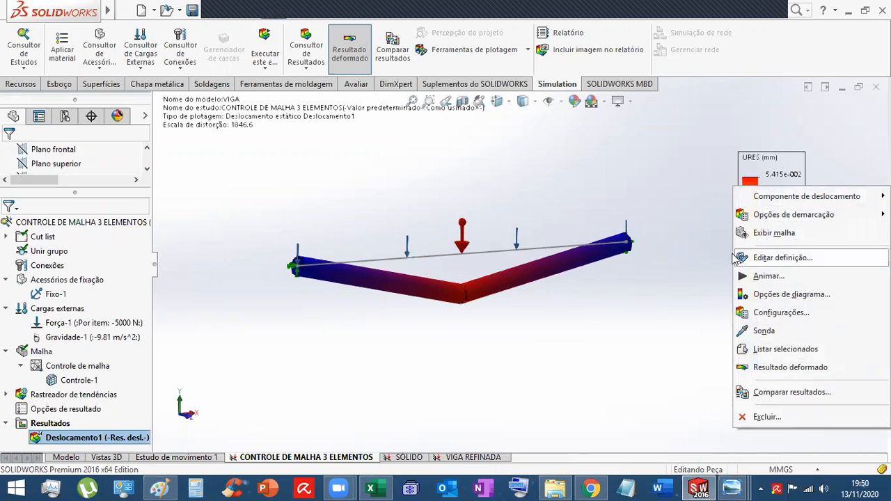
left_click(784, 296)
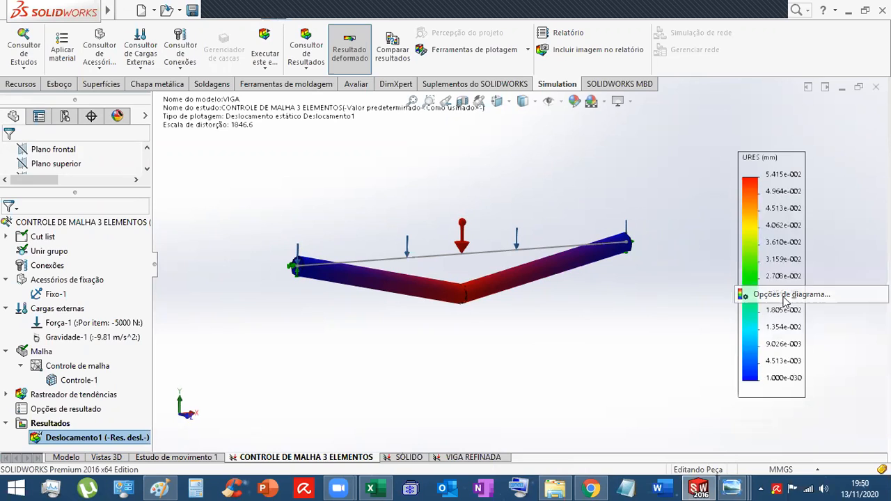
left_click_drag(145, 286, 146, 366)
left_click(59, 355)
left_click(44, 375)
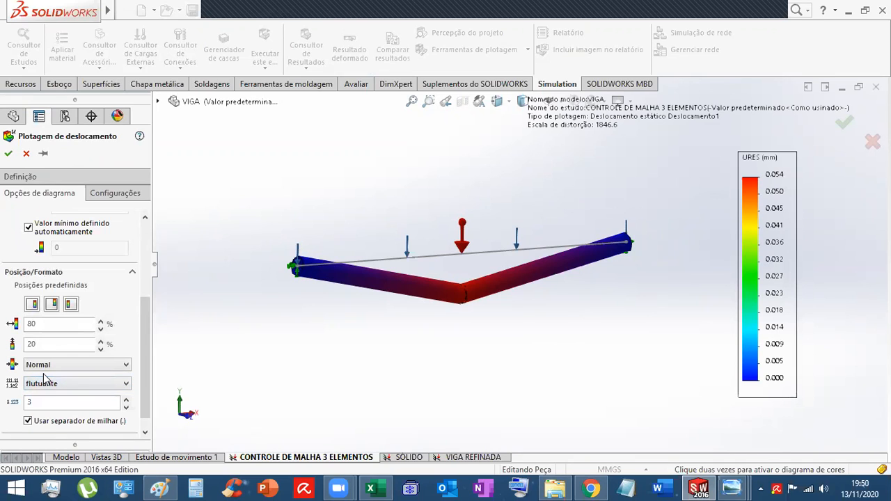
left_click(61, 401)
type("4")
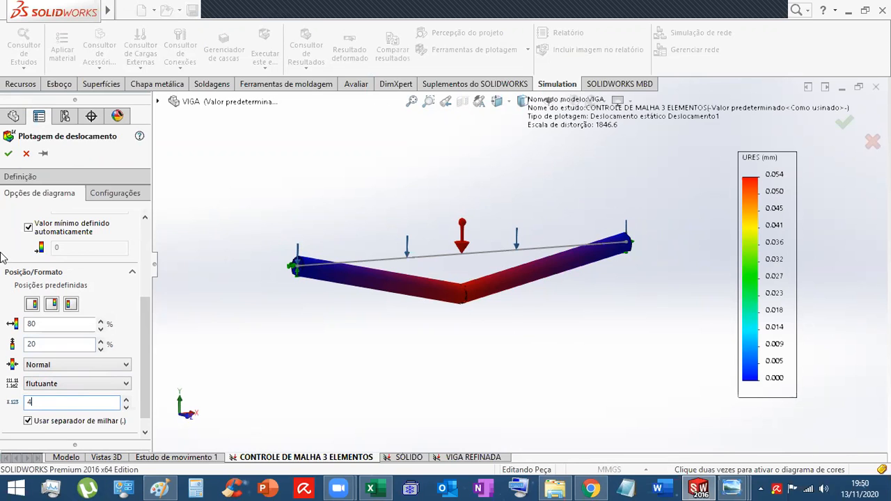
left_click(8, 153)
scroll(467, 352, "up", 1)
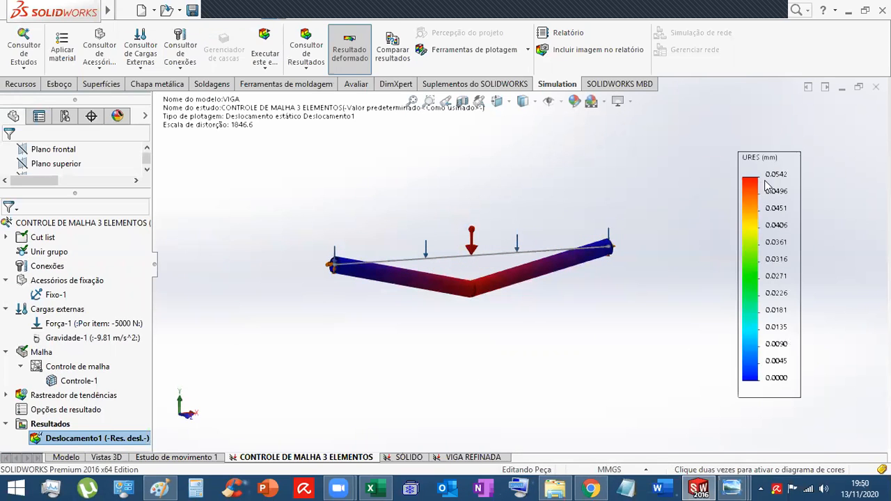
- Open the SÓLIDO study and show its solid mesh on the beam for a closer look
left_click(400, 459)
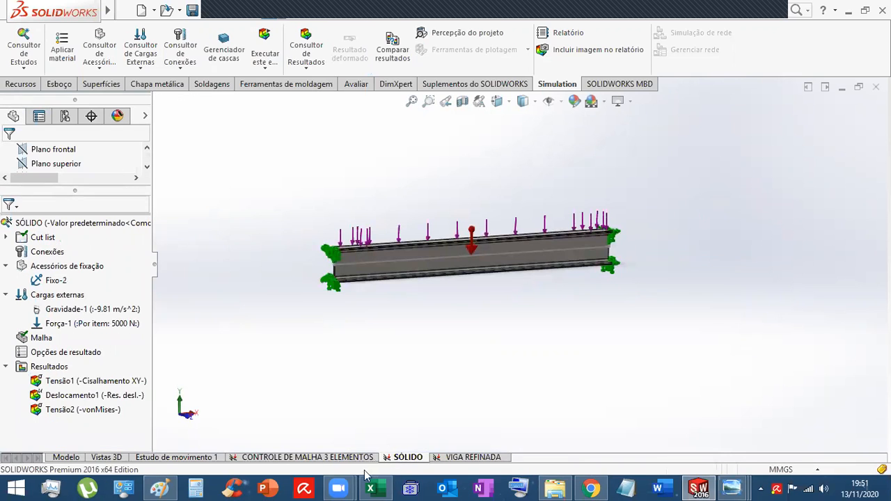
middle_click_drag(439, 354, 442, 348)
right_click(42, 338)
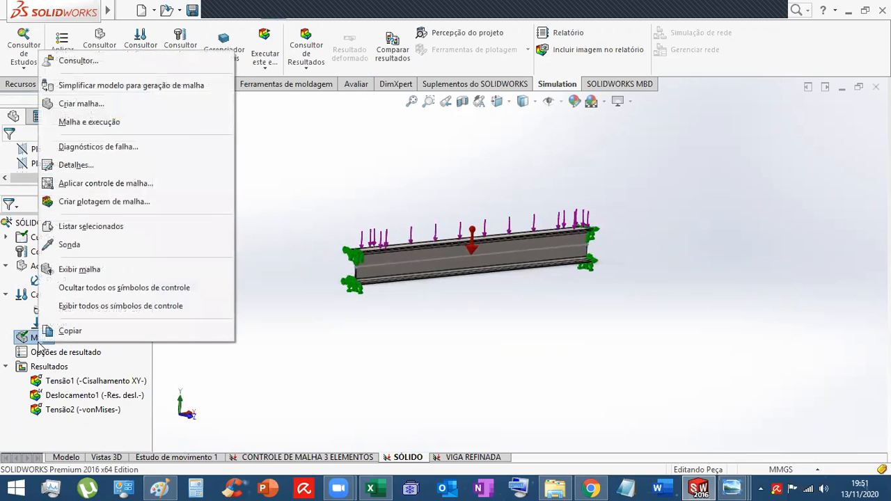
left_click(82, 271)
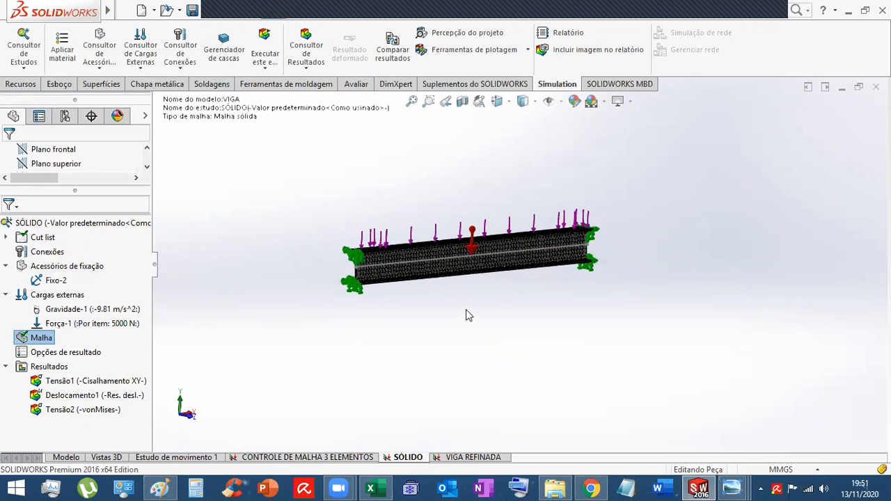
scroll(460, 270, "down", 2)
middle_click_drag(459, 269, 523, 271)
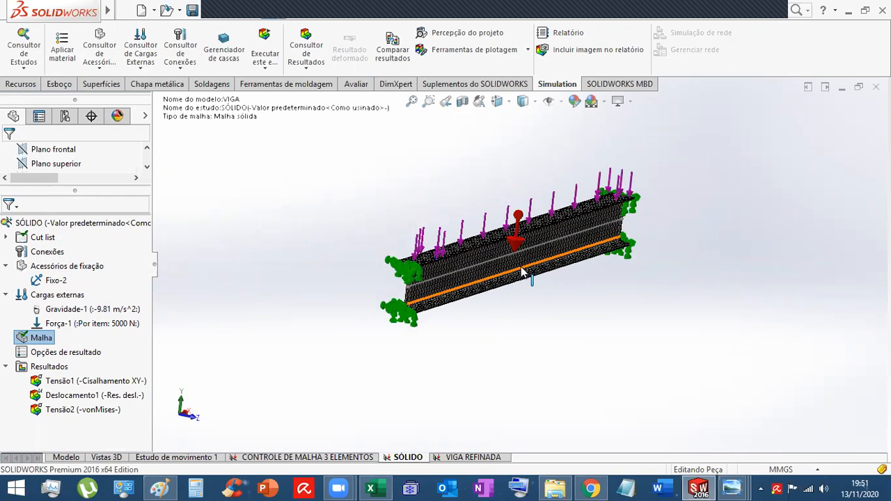
- Open the SÓLIDO study's mesh details, enlarge the list to review all entries, and close it
left_click(26, 338)
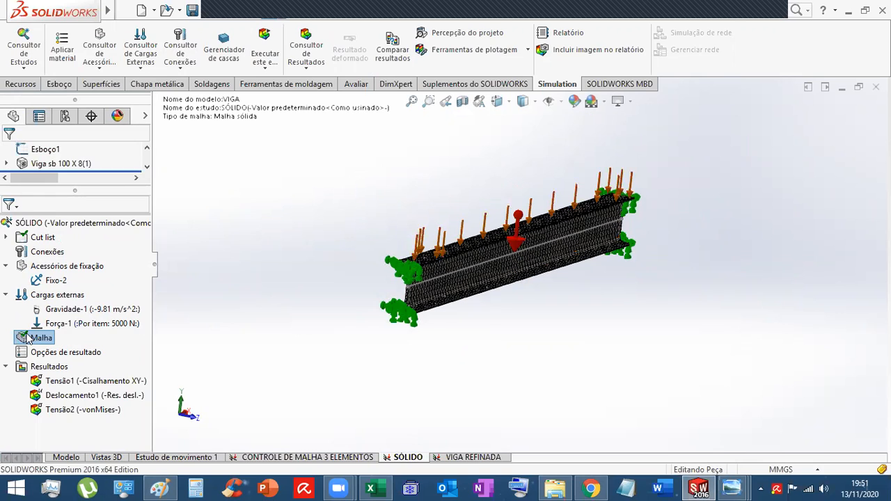
right_click(26, 338)
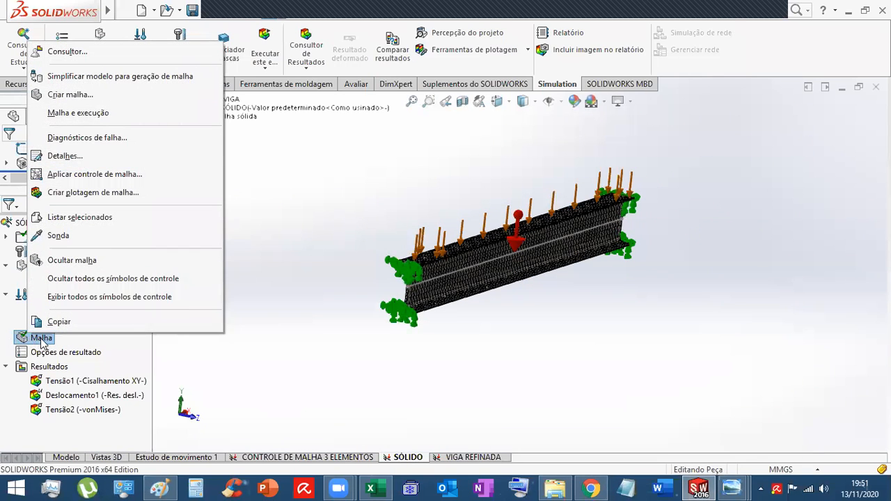
left_click(65, 156)
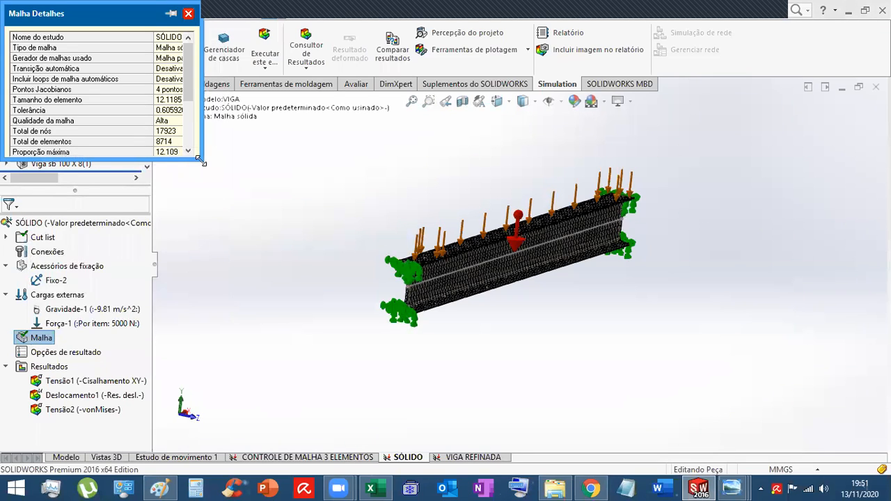
left_click_drag(200, 160, 333, 252)
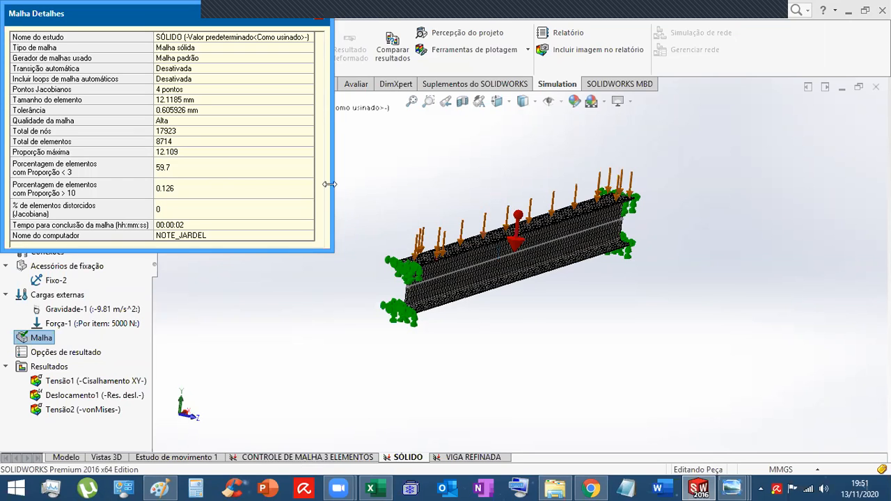
left_click(324, 15)
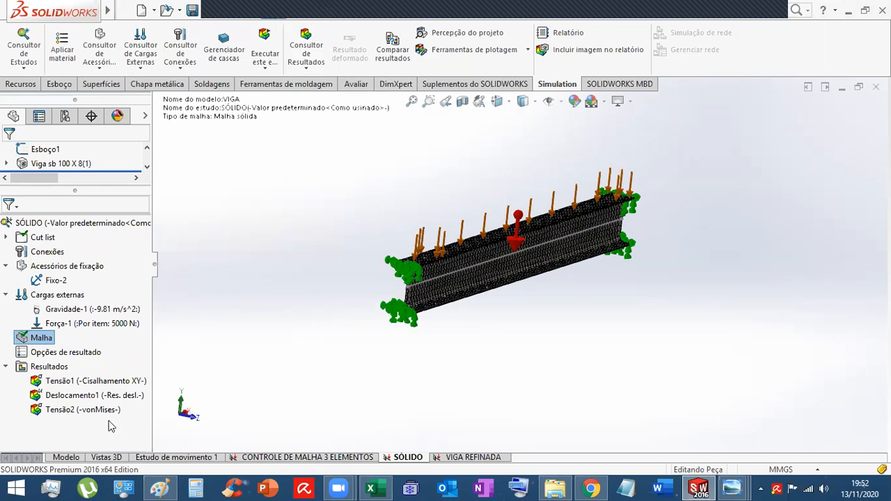
- Display and examine the SÓLIDO study's Deslocamento1 plot, and return to the CONTROLE DE MALHA 3 ELEMENTOS study
double_click(72, 396)
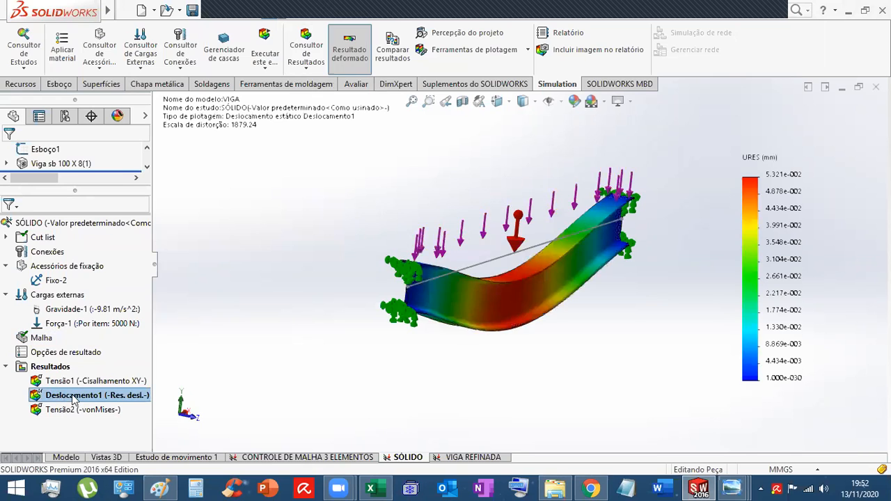
middle_click_drag(487, 395, 454, 385)
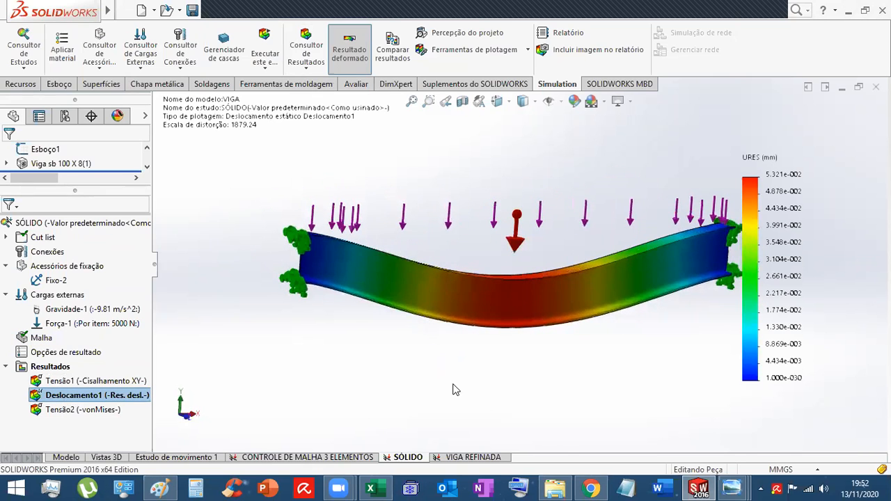
scroll(635, 298, "up", 1)
middle_click_drag(635, 298, 656, 307)
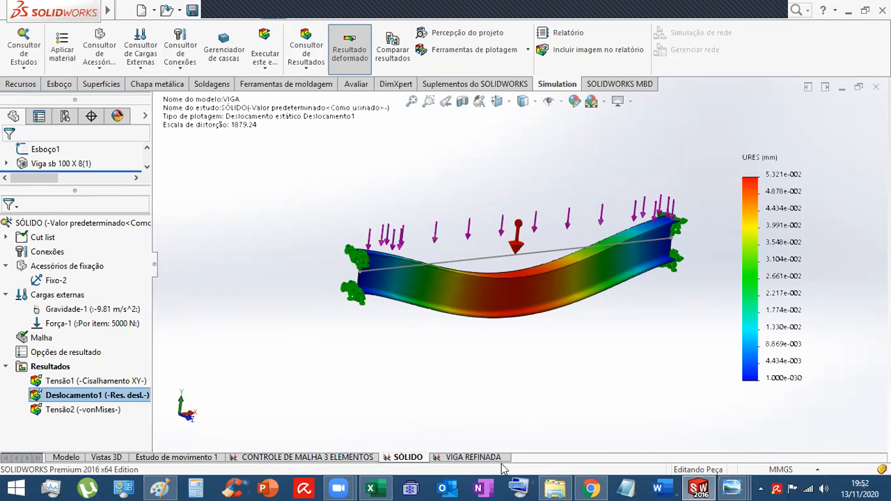
left_click(335, 459)
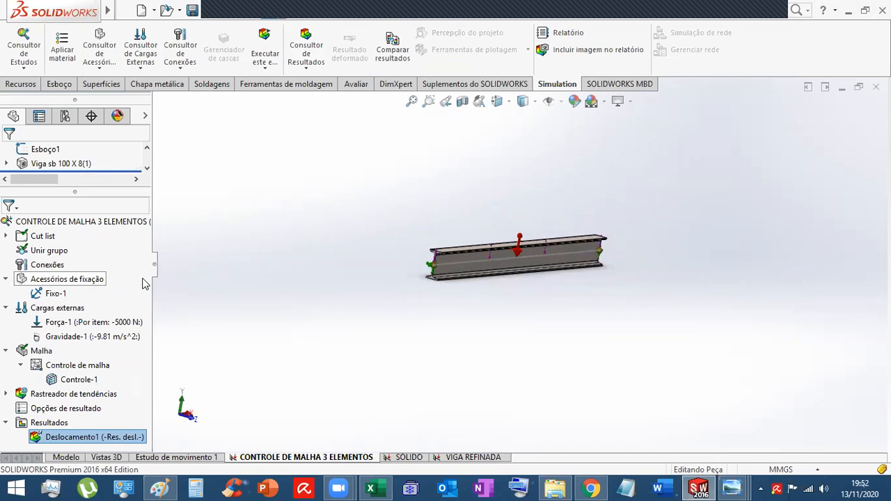
- Switch to File Explorer and open the ESCOLHA DO SOLVER Word document from the AULA 3 - 13 11 2020 folder
left_click(845, 14)
left_click(834, 10)
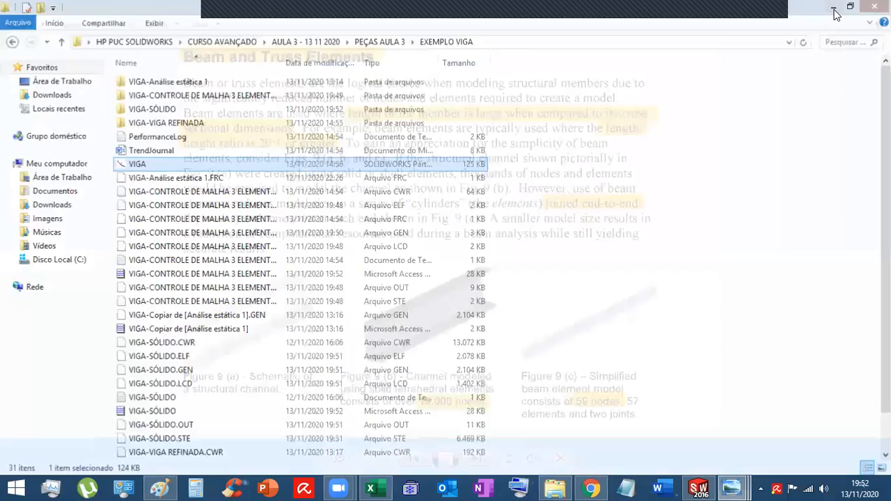
left_click(834, 7)
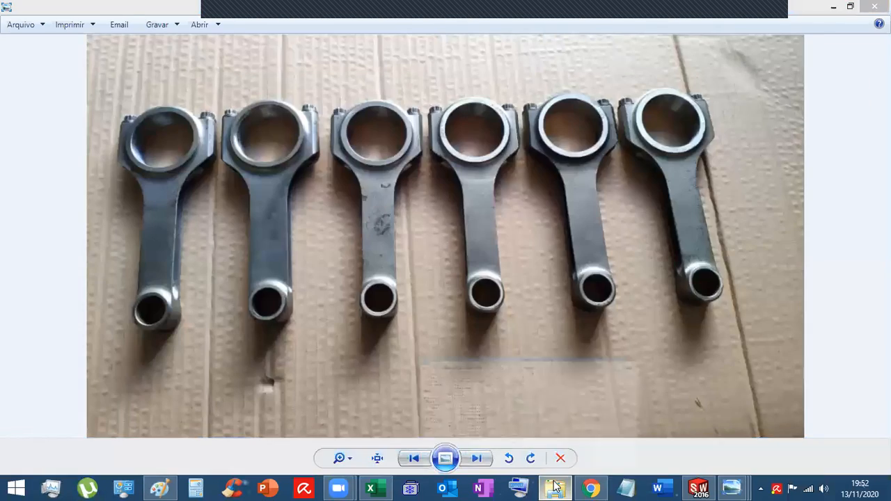
left_click(555, 487)
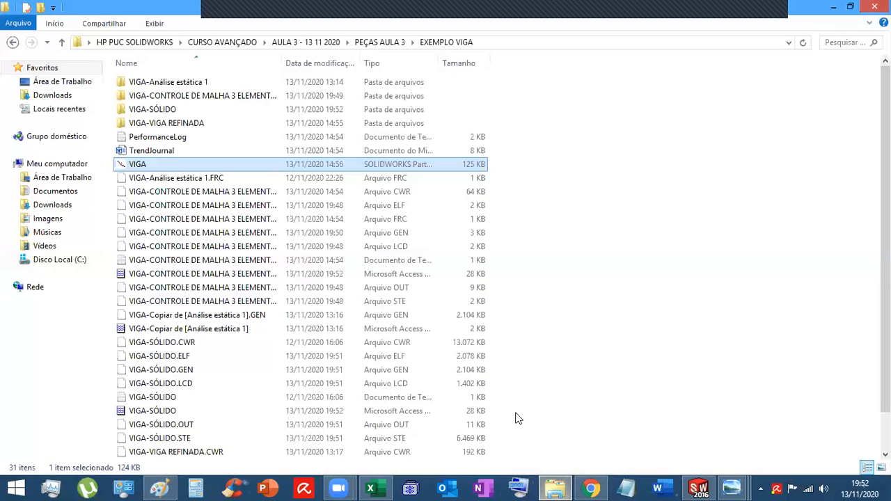
left_click(13, 43)
left_click(13, 42)
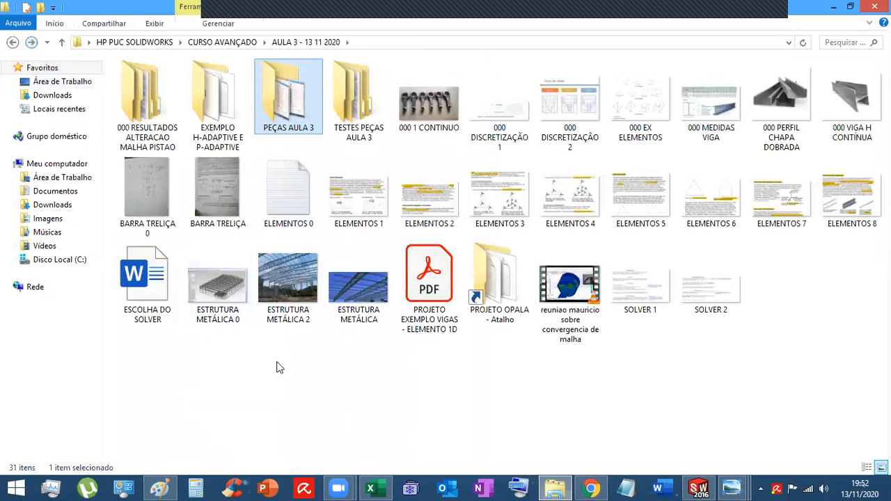
double_click(153, 288)
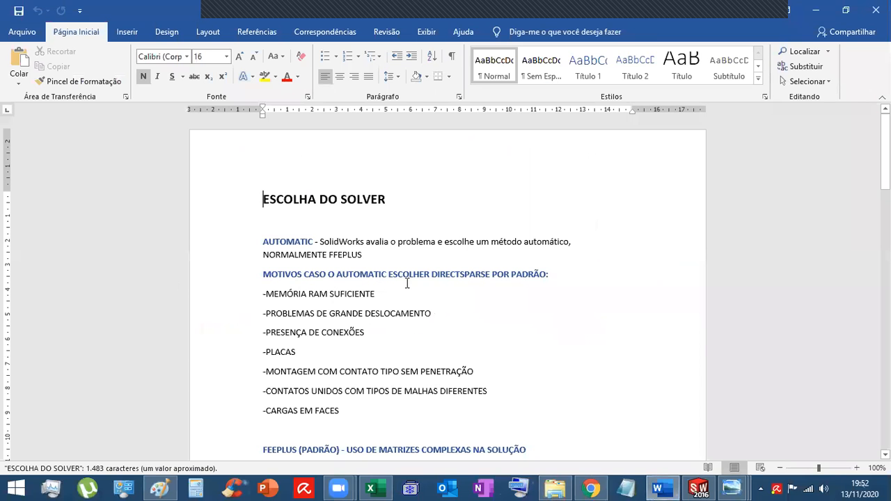
left_click(409, 276)
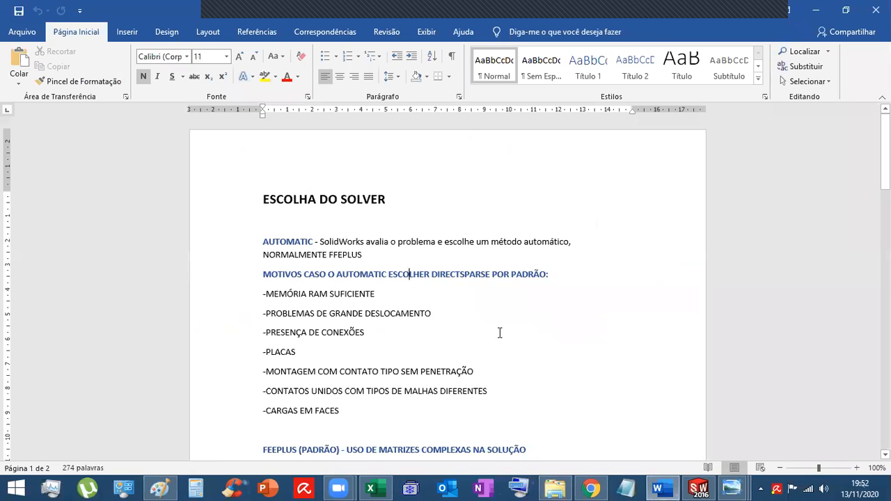
- Switch back to SolidWorks and open the CONTROLE DE MALHA 3 ELEMENTOS study properties to inspect the solver options
left_click(698, 489)
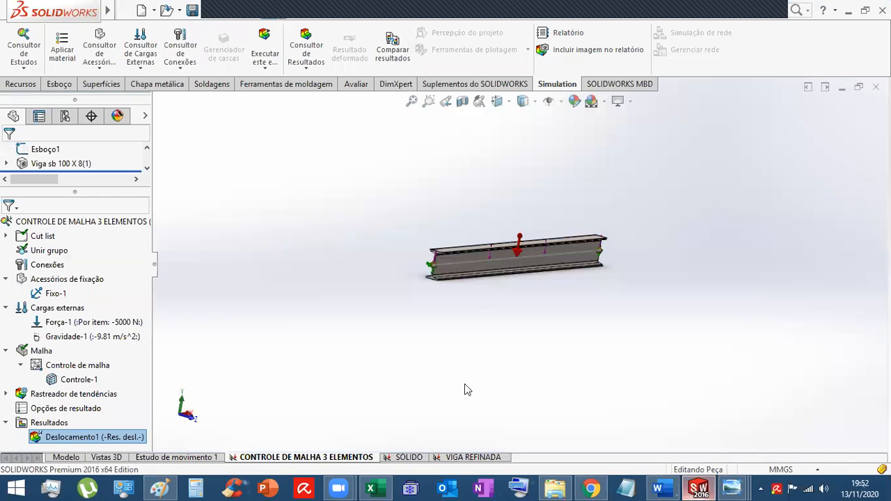
right_click(58, 222)
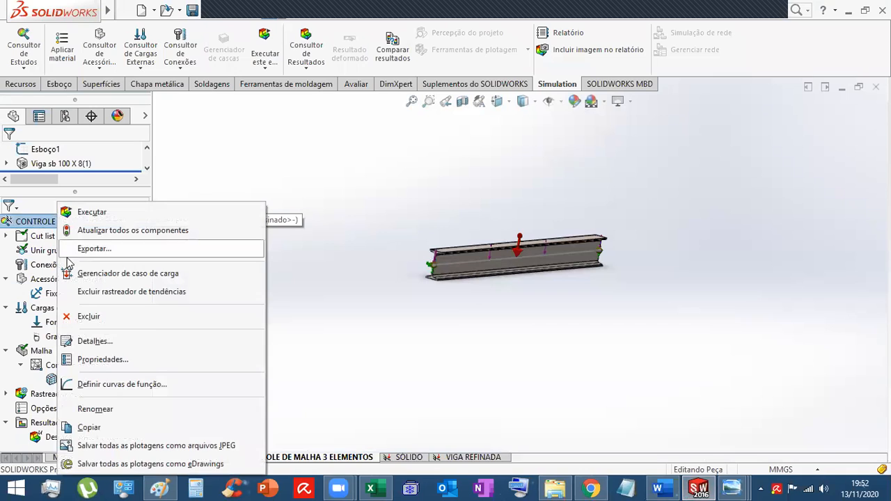
left_click(97, 359)
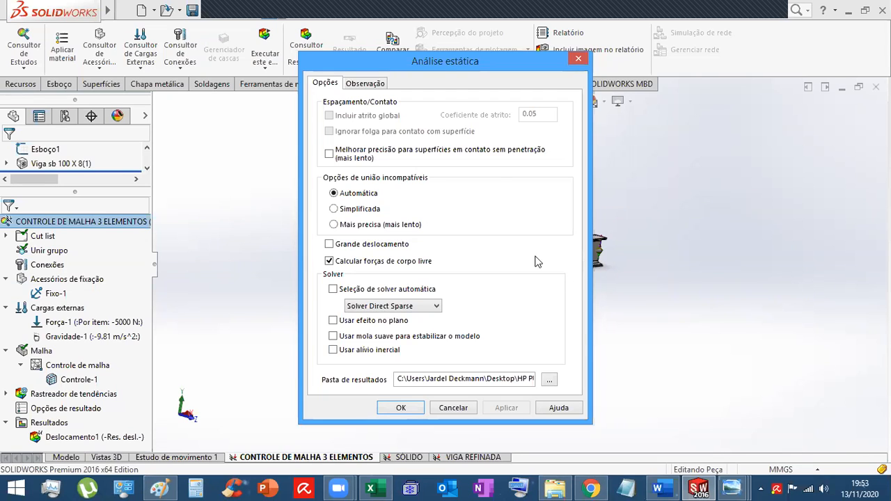
left_click_drag(449, 68, 340, 72)
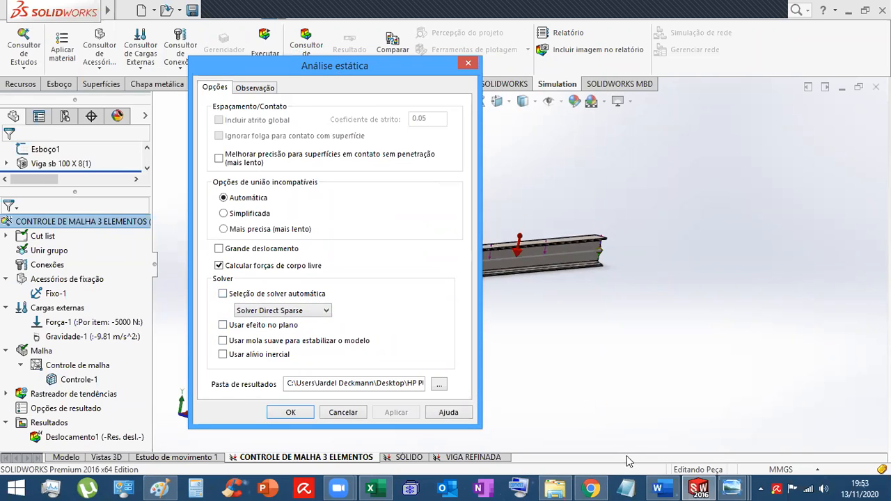
- Switch to the ESCOLHA DO SOLVER Word document and review the AUTOMATIC criteria and the FEEPLUS "BOM QUANDO" cases
left_click(661, 487)
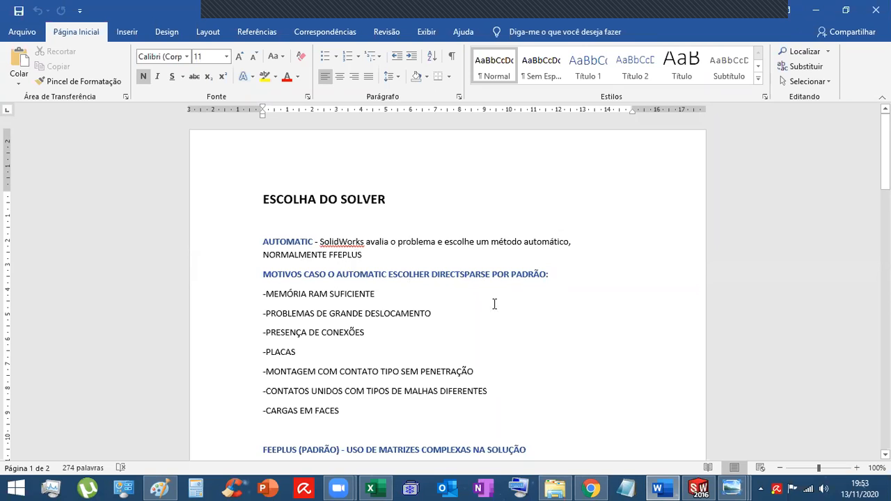
scroll(513, 304, "down", 4)
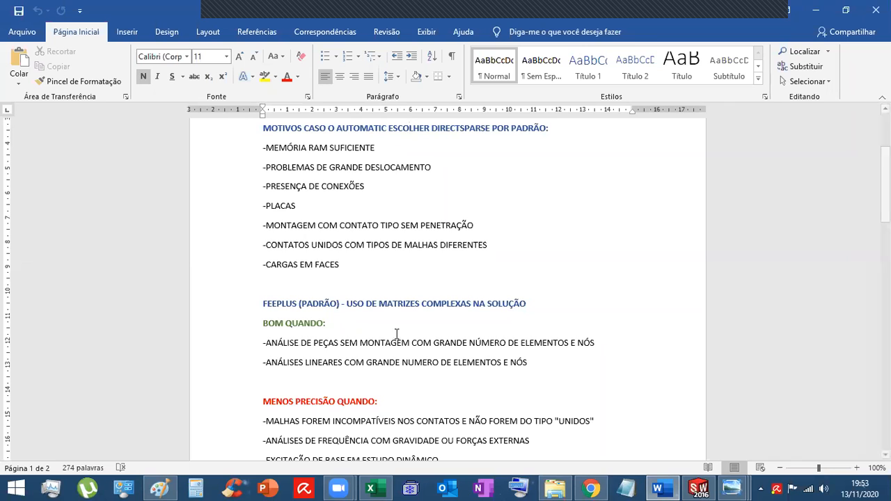
scroll(402, 331, "down", 2)
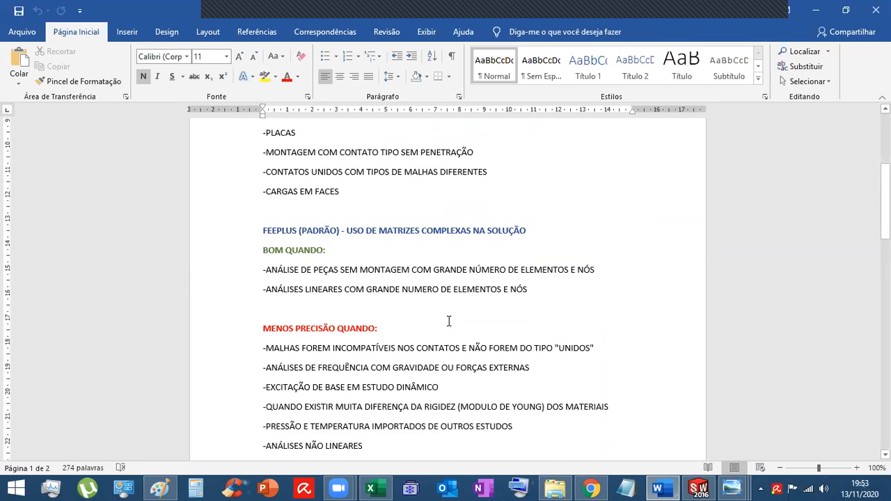
scroll(449, 321, "down", 2)
left_click_drag(264, 158, 577, 231)
left_click(598, 233)
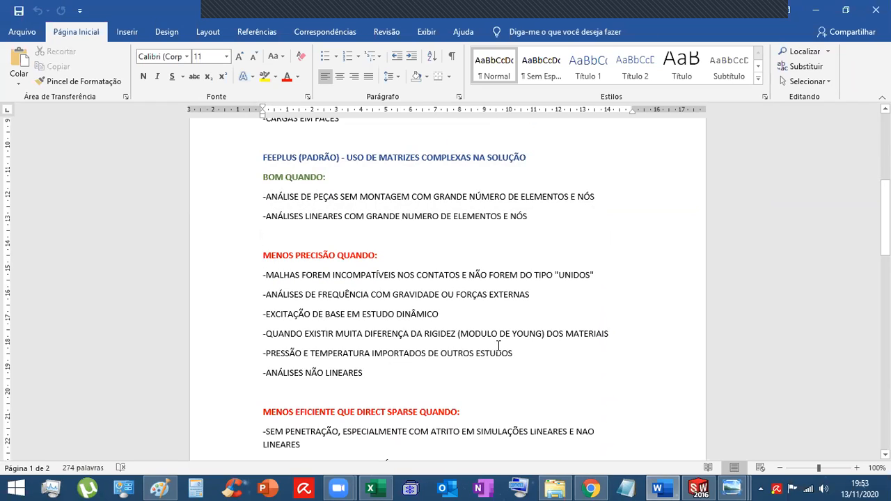
- Go through the FEEPLUS "MENOS PRECISÃO QUANDO" list, highlighting the items on incompatible meshes, material stiffness differences, and imported pressure and temperature
left_click_drag(275, 276, 597, 277)
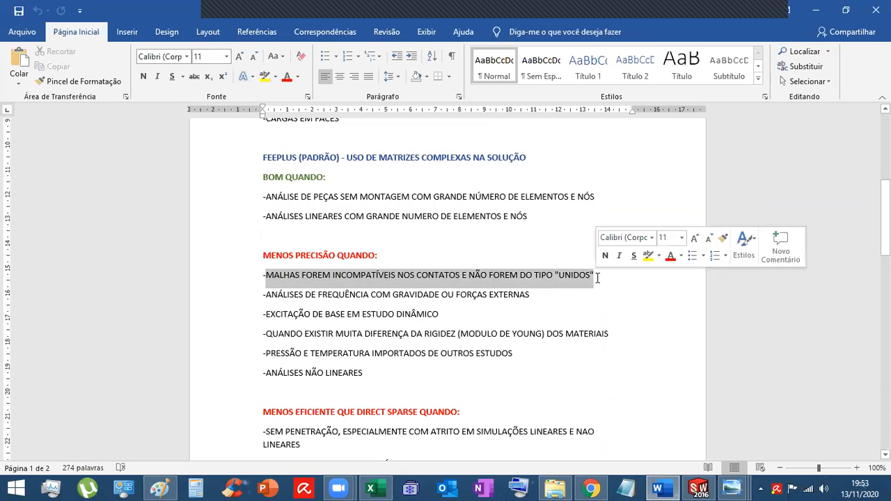
left_click(523, 319)
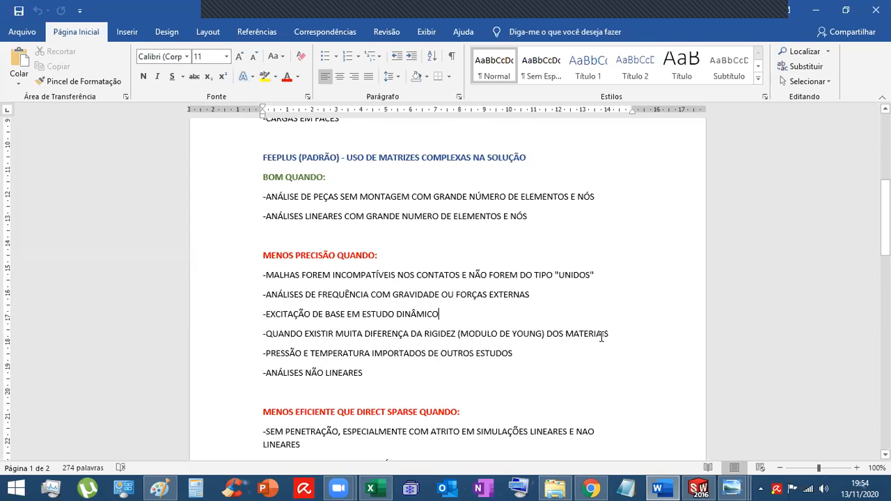
left_click_drag(266, 275, 382, 271)
left_click(426, 290)
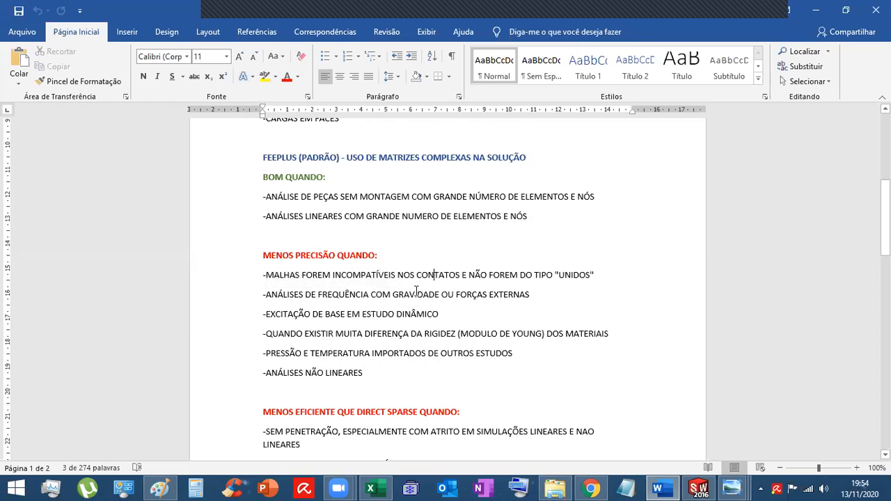
left_click_drag(278, 335, 602, 335)
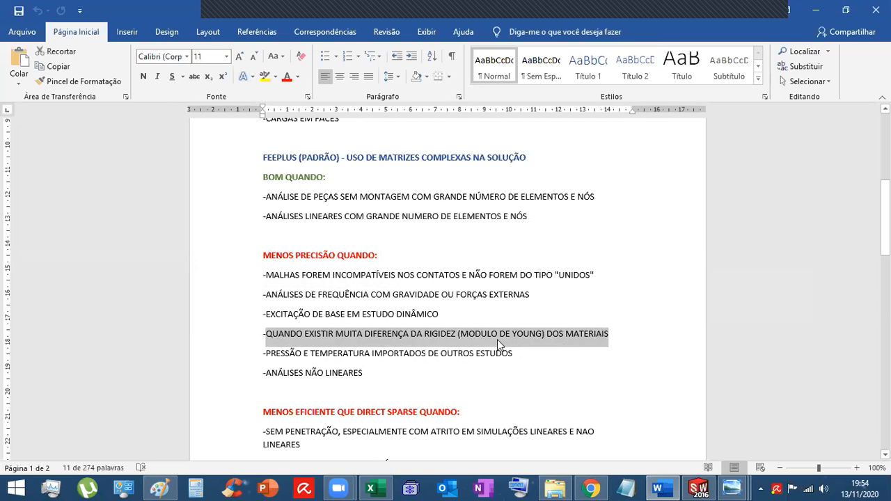
left_click(467, 356)
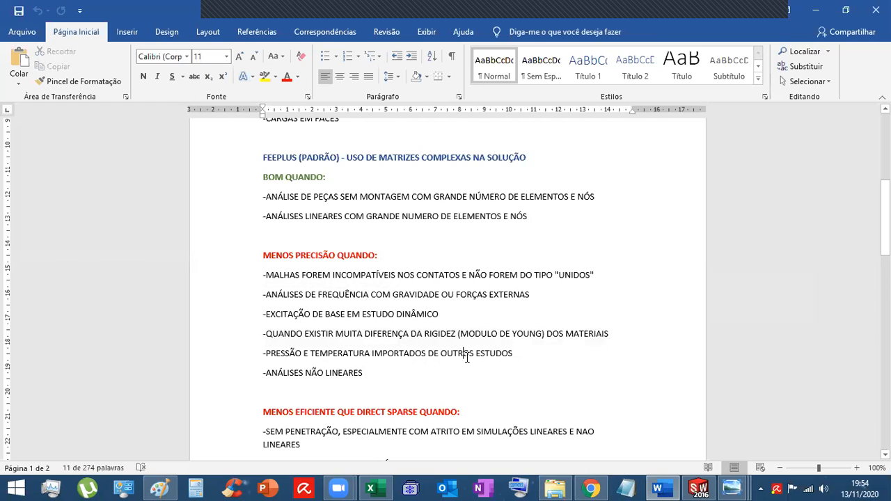
left_click_drag(276, 355, 357, 374)
left_click(436, 359)
left_click(400, 376)
scroll(501, 320, "down", 2)
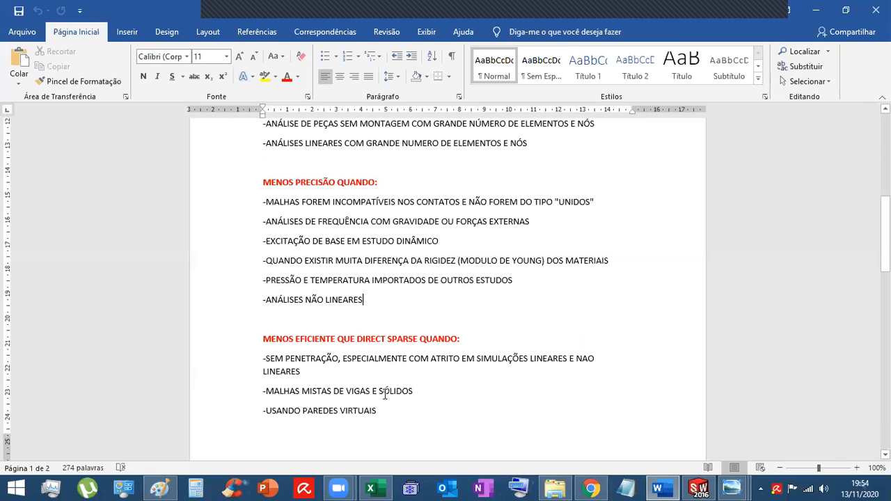
- Review the "MENOS EFICIENTE QUE DIRECT SPARSE QUANDO" list, highlighting the no-penetration item, and return to the FEEPLUS section
scroll(471, 328, "down", 2)
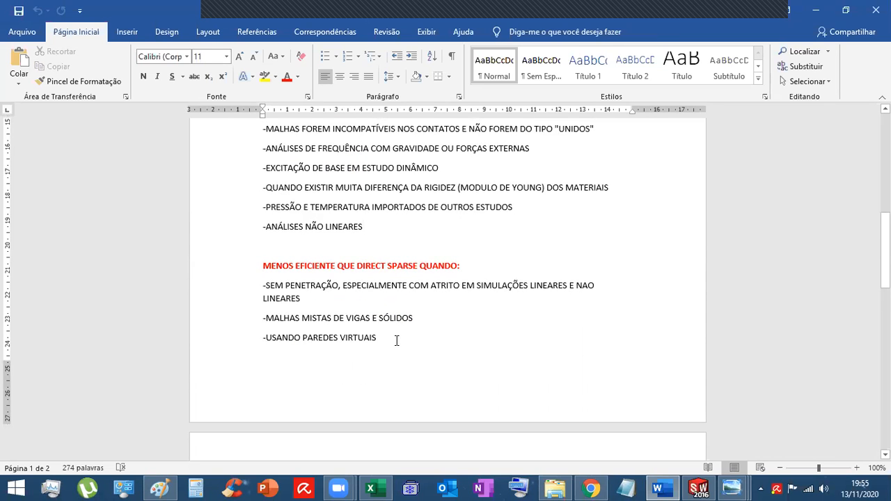
left_click(275, 318)
left_click(423, 342)
left_click_drag(266, 286, 332, 297)
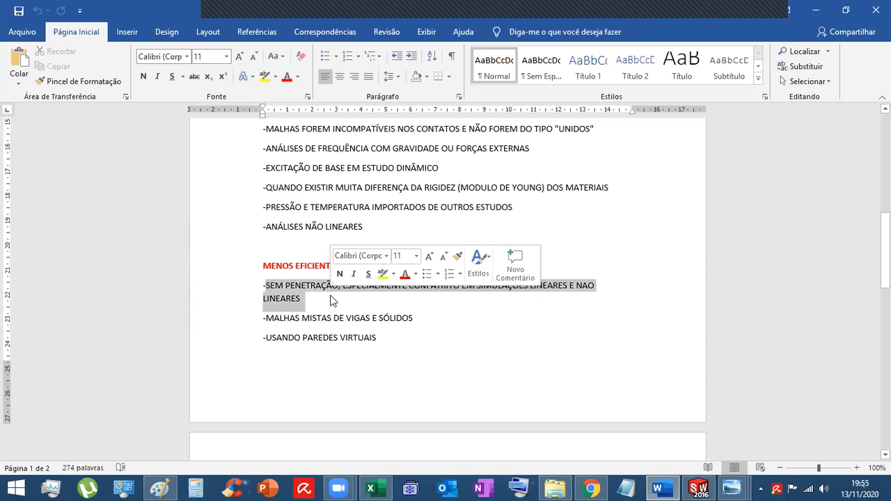
left_click(304, 307)
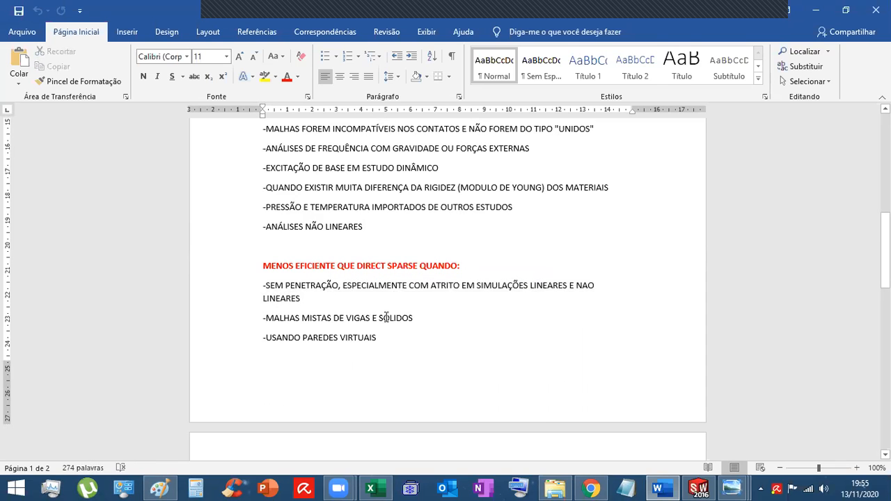
scroll(409, 312, "up", 4)
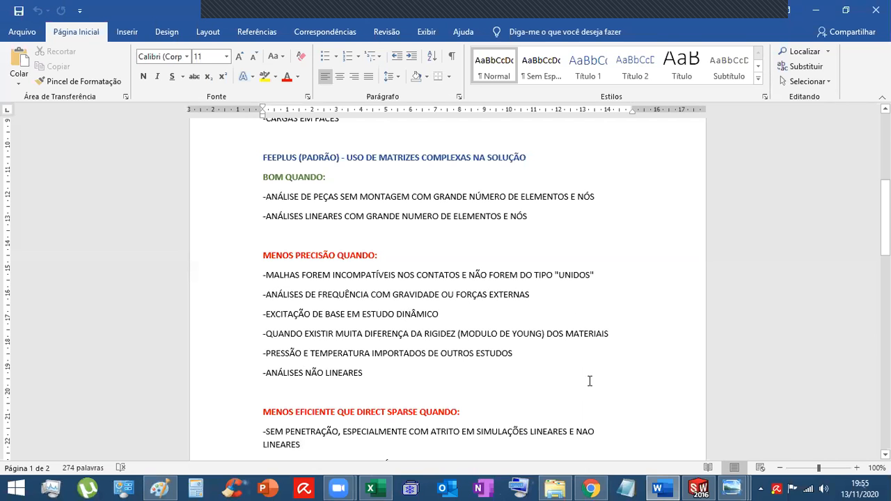
- Switch to File Explorer, open the ESTRUTURA METÁLICA 0 image, view the 1D, 2D and 3D elements figure, and examine the structure up close
left_click(561, 487)
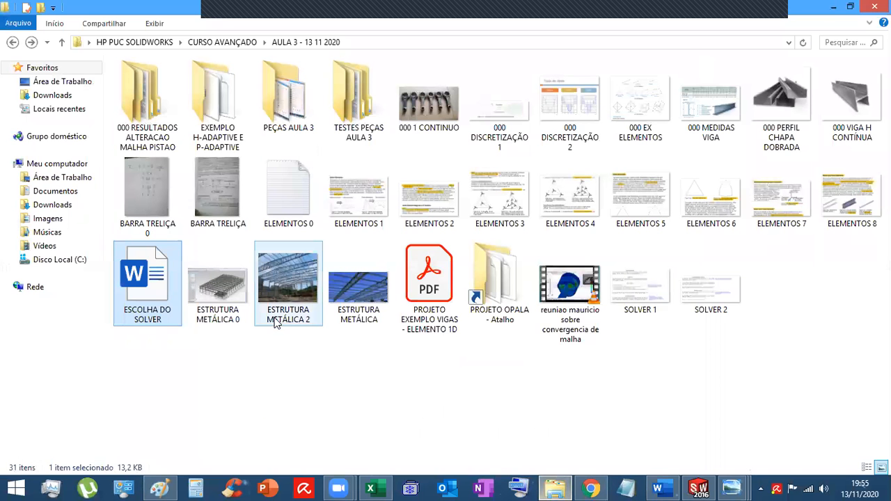
left_click(231, 298)
double_click(231, 298)
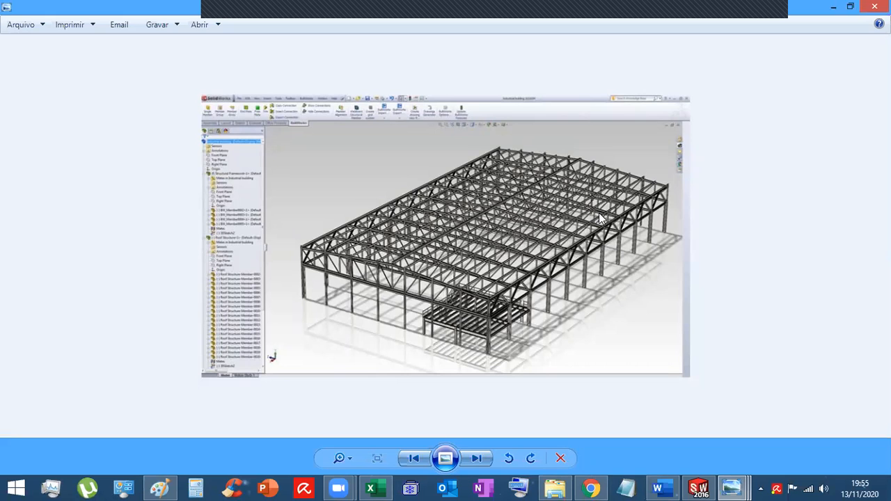
mouse_move(744, 481)
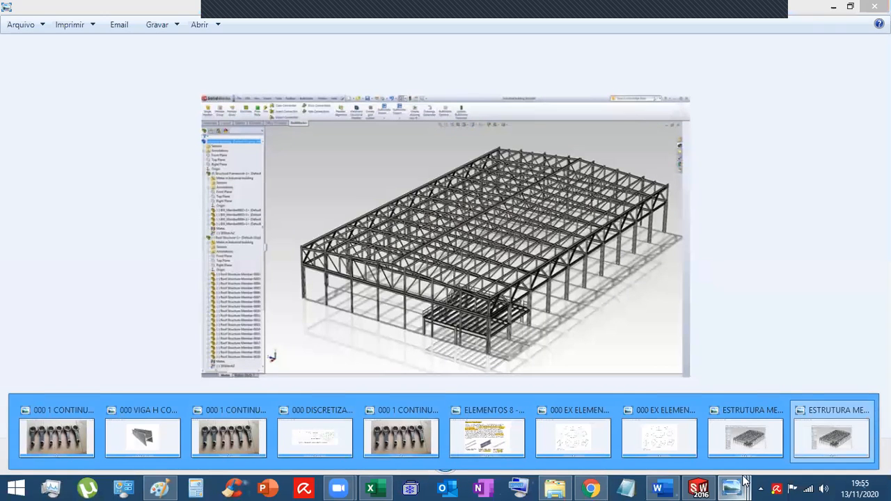
left_click(676, 437)
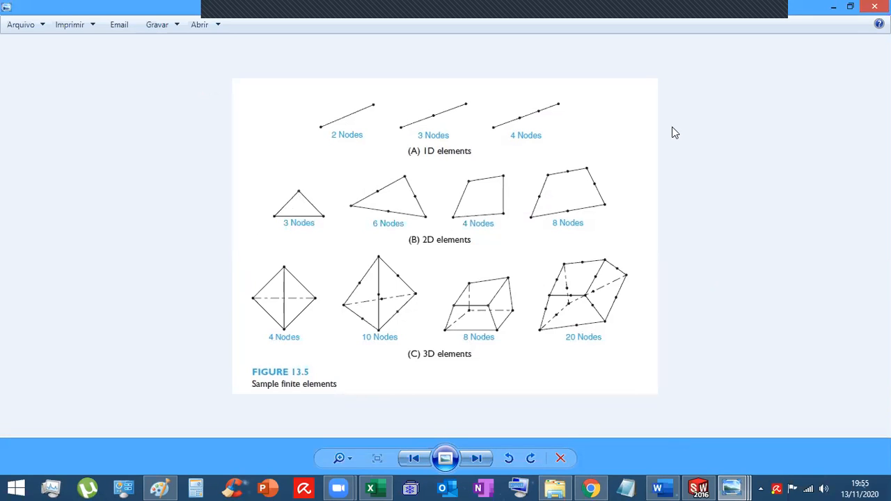
key("Right")
scroll(503, 300, "up", 3)
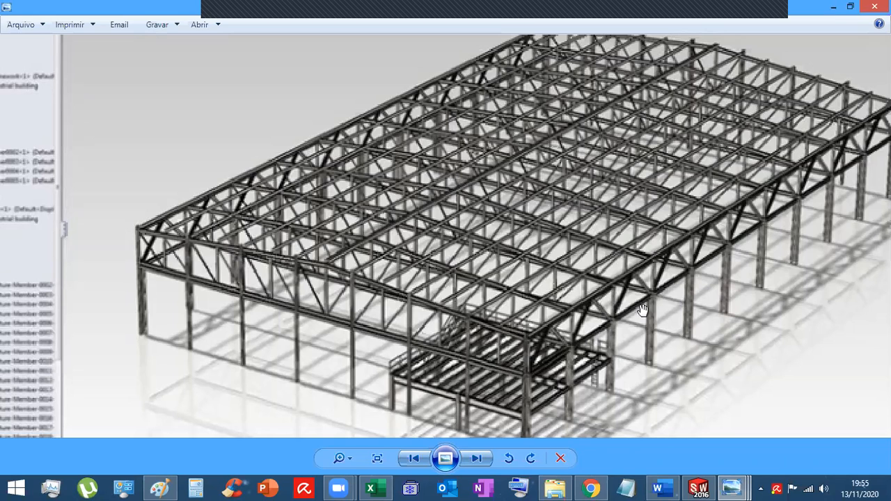
- Minimize the image viewer, reopen ESTRUTURA METÁLICA 0 from the folder, examine the metal structure, and close the image
left_click(831, 9)
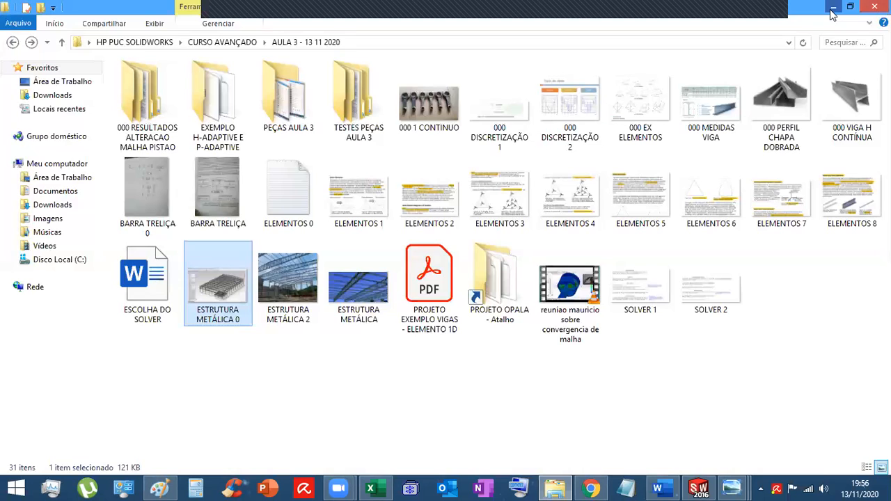
double_click(212, 289)
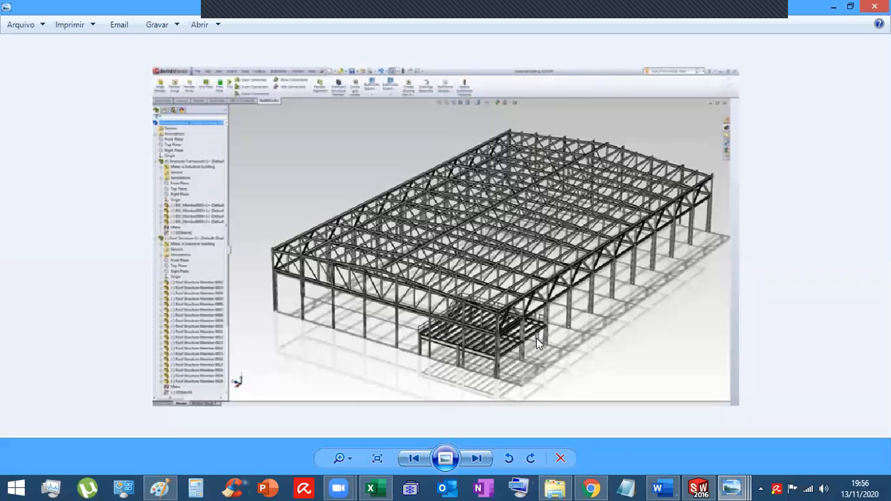
scroll(677, 227, "down", 1)
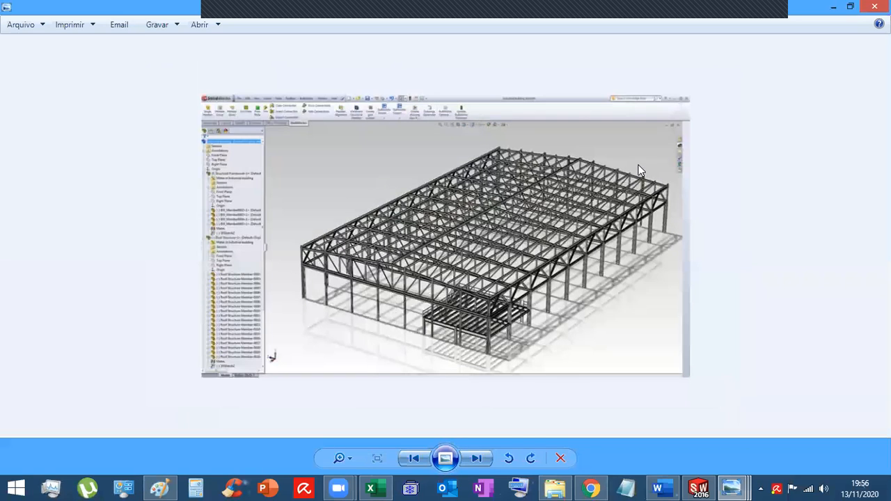
scroll(638, 166, "up", 1)
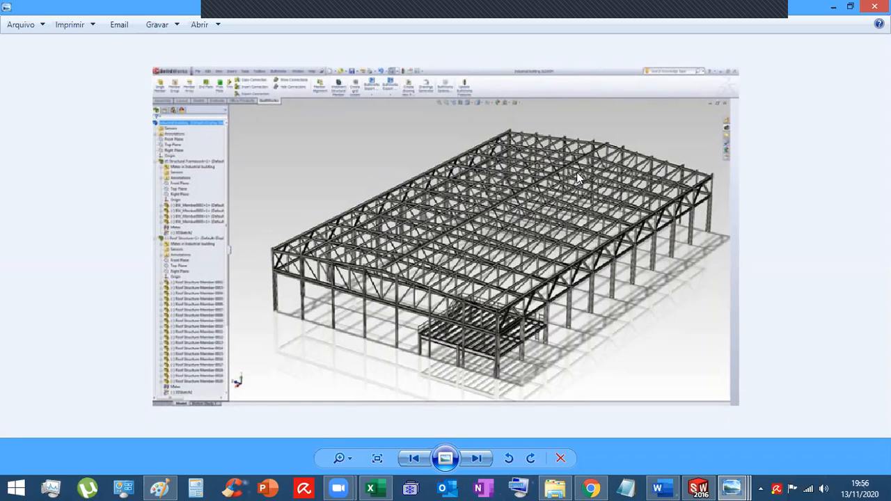
left_click(875, 7)
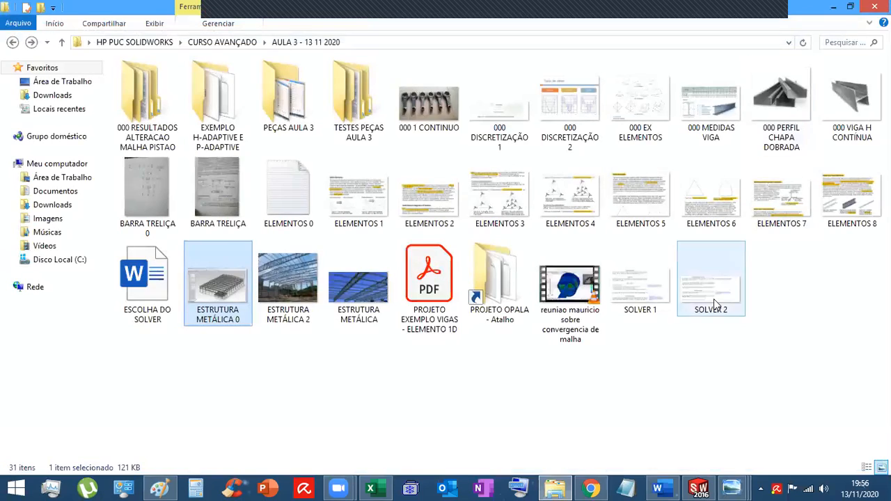
- Switch back to the Word document and find the DIRECT SPARSE section on page 2
left_click(657, 487)
scroll(515, 305, "down", 3)
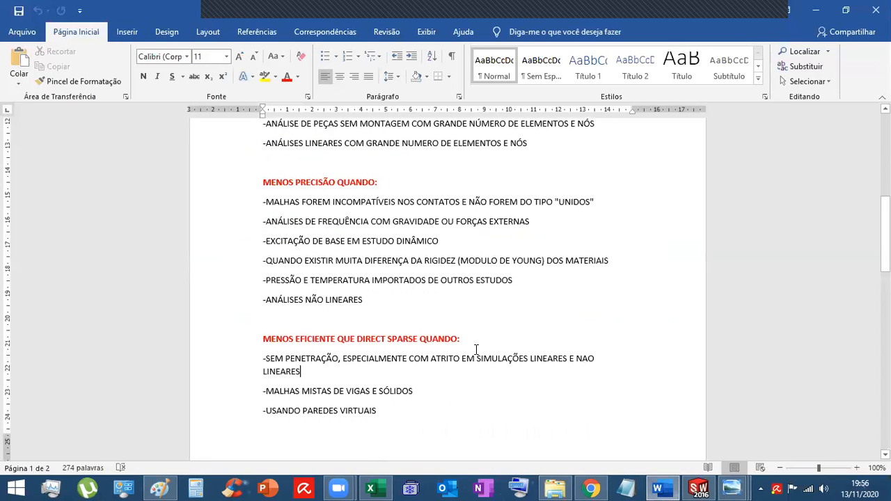
left_click(502, 345)
scroll(503, 352, "up", 3)
scroll(502, 351, "down", 15)
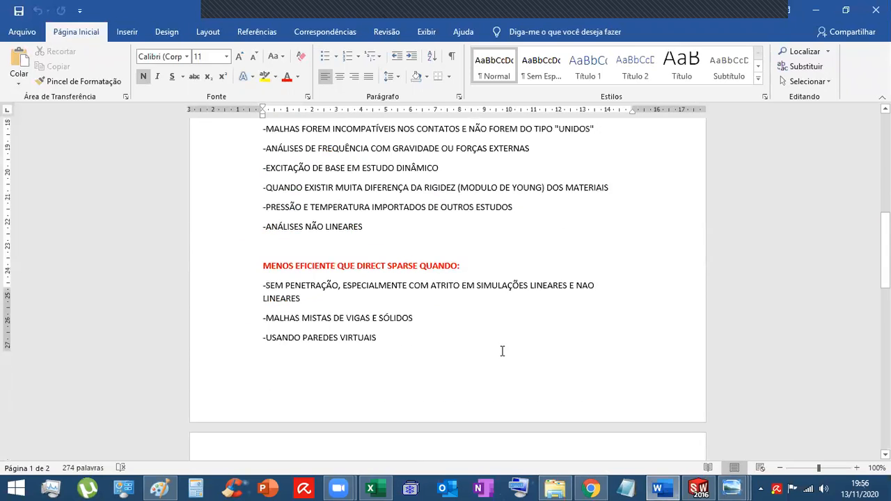
scroll(516, 235, "up", 3)
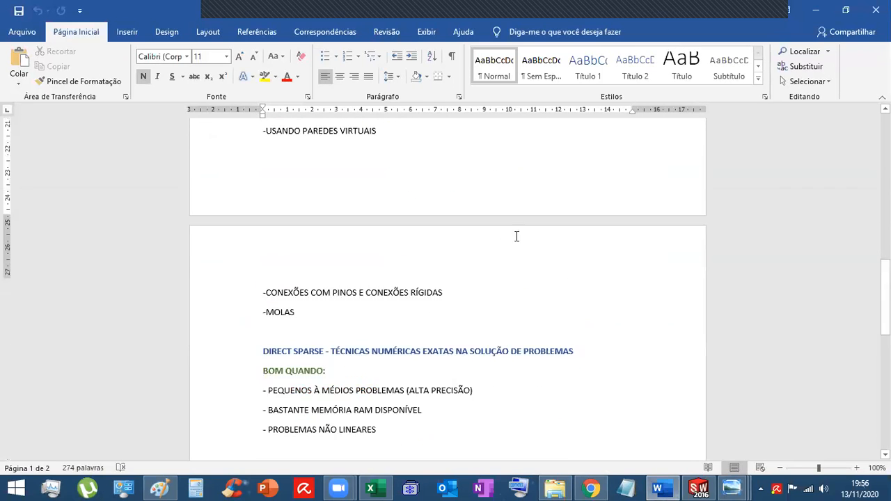
scroll(533, 290, "down", 6)
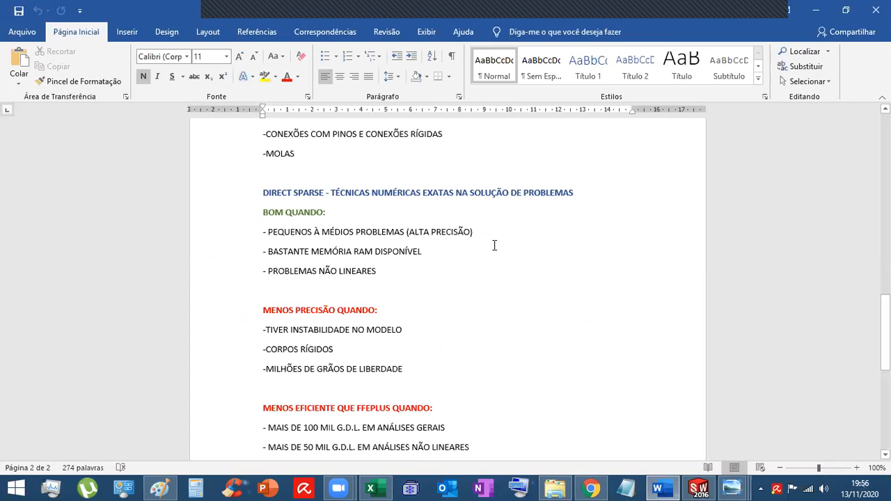
- Review the DIRECT SPARSE "BOM QUANDO" and "MENOS PRECISÃO QUANDO" lists, highlighting the nonlinear problems and model instability items
left_click(418, 251)
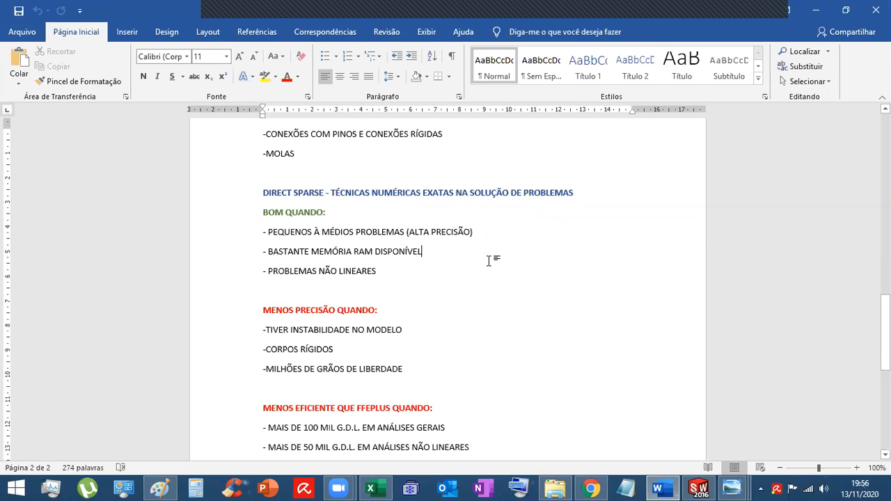
left_click_drag(273, 271, 394, 278)
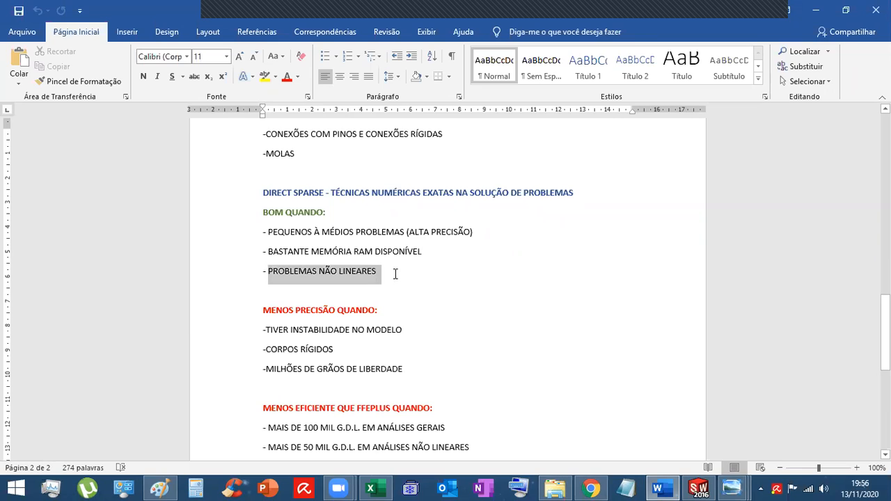
left_click(394, 279)
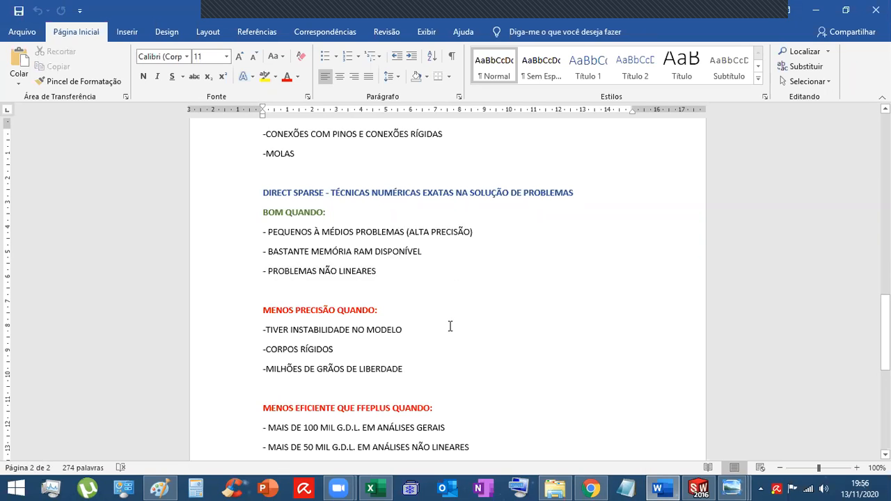
left_click(420, 335)
left_click_drag(290, 330, 365, 330)
left_click(436, 349)
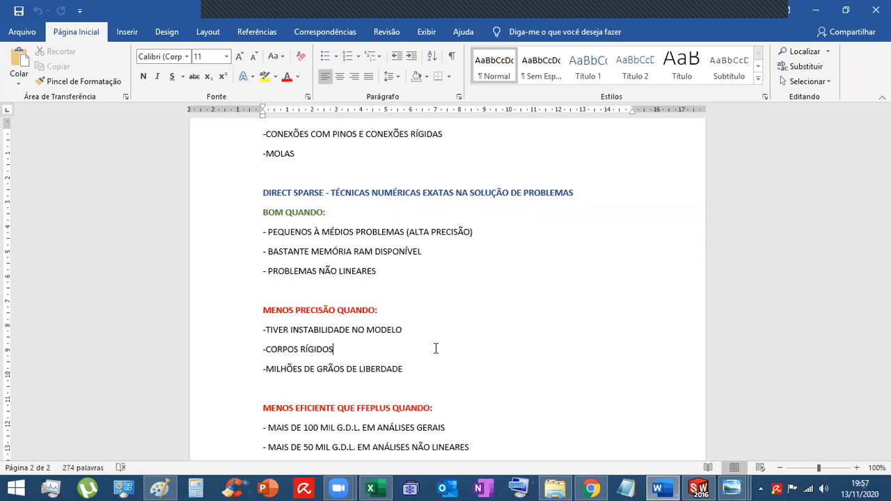
- Correct the last item under the DIRECT SPARSE "MENOS PRECISÃO QUANDO" heading to read "MILHÕES DE GRauS DE LIBERDADE"
left_click(415, 371)
left_click(336, 370)
key("BackSpace")
key("BackSpace")
type("aus")
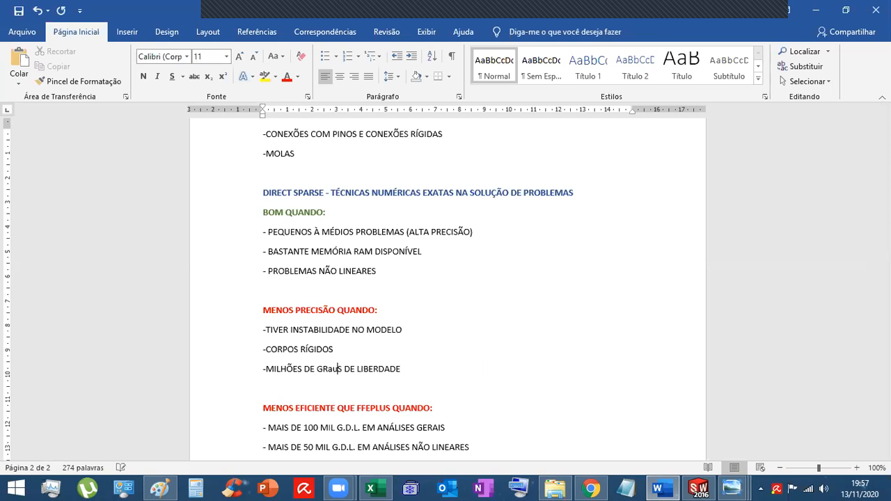
left_click(397, 357)
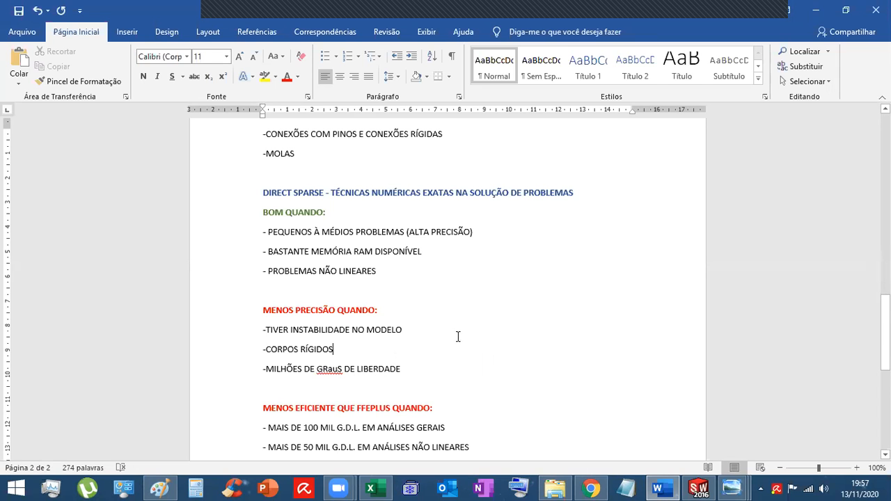
- Revisit the FEEPLUS section's "MENOS PRECISÃO QUANDO" list and return to the DIRECT SPARSE section on page 2
scroll(459, 336, "up", 5)
scroll(460, 337, "up", 1)
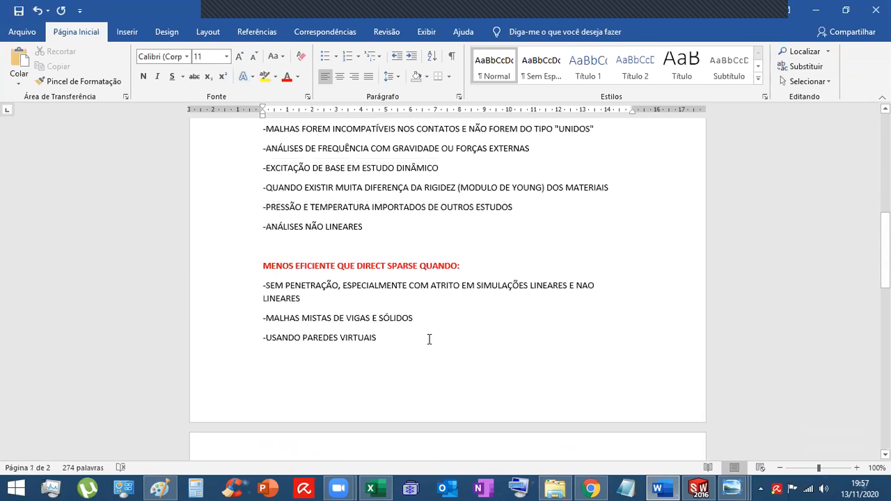
scroll(429, 338, "up", 4)
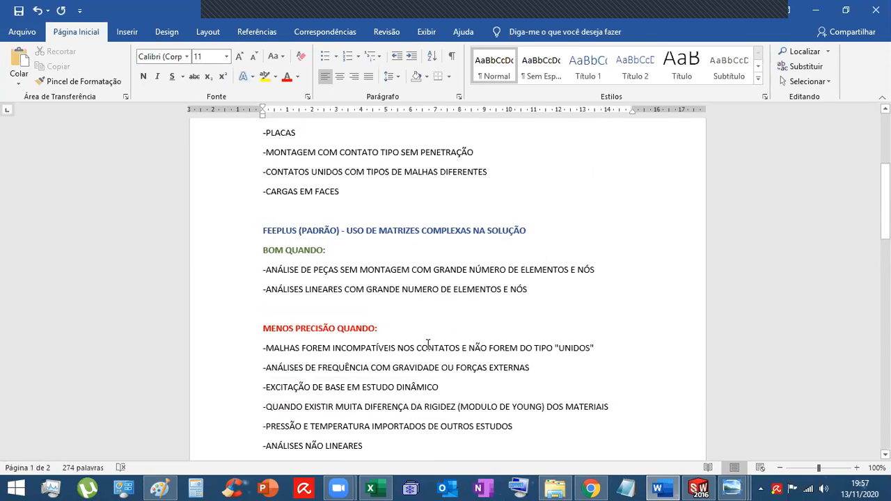
scroll(428, 344, "down", 1)
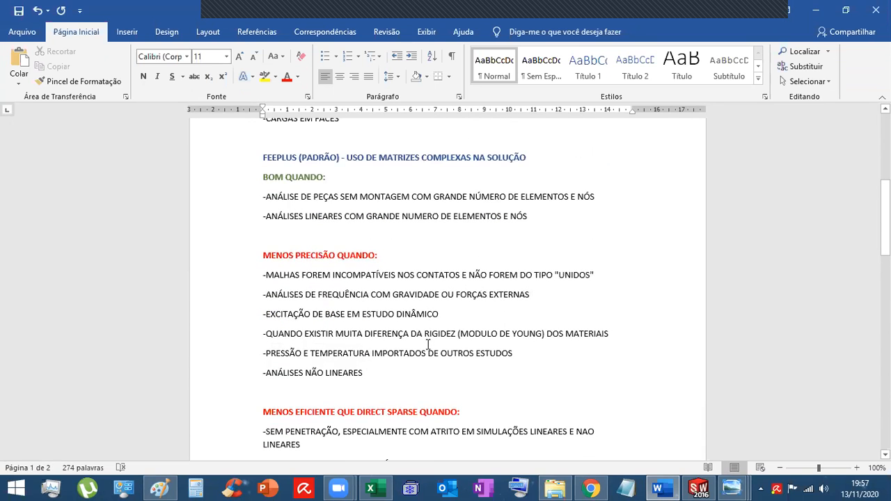
scroll(427, 344, "down", 9)
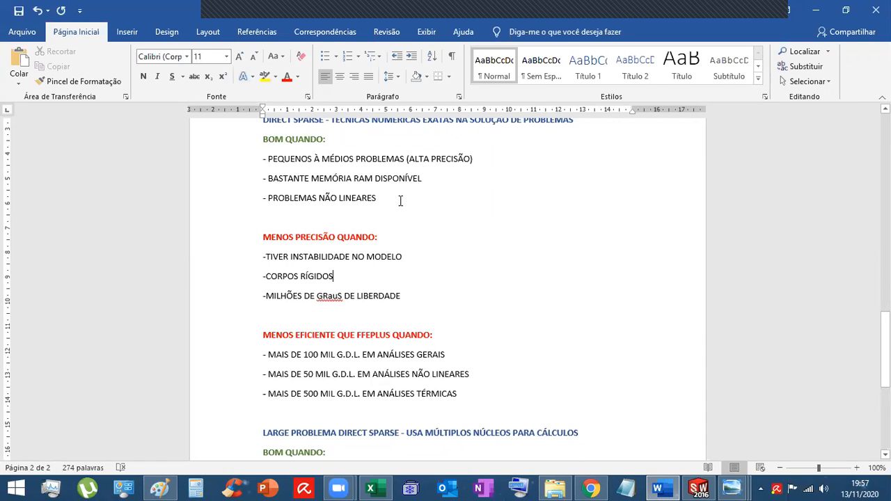
- Review the DIRECT SPARSE "MENOS EFICIENTE QUE FFEPLUS QUANDO" list, highlighting the word FFEPLUS in its heading
left_click(367, 355)
double_click(374, 336)
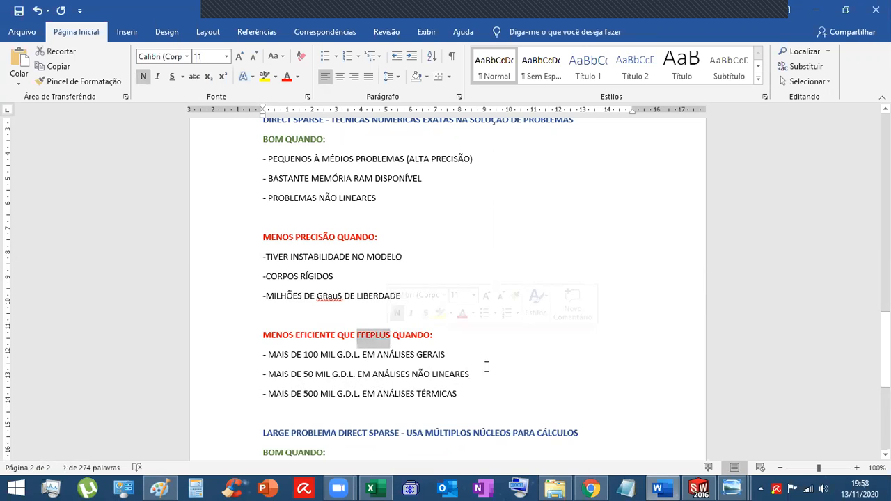
left_click(480, 376)
- Review the LARGE PROBLEMA DIRECT SPARSE section, placing the cursor at the end of its item about multiple processing cores
scroll(480, 376, "down", 3)
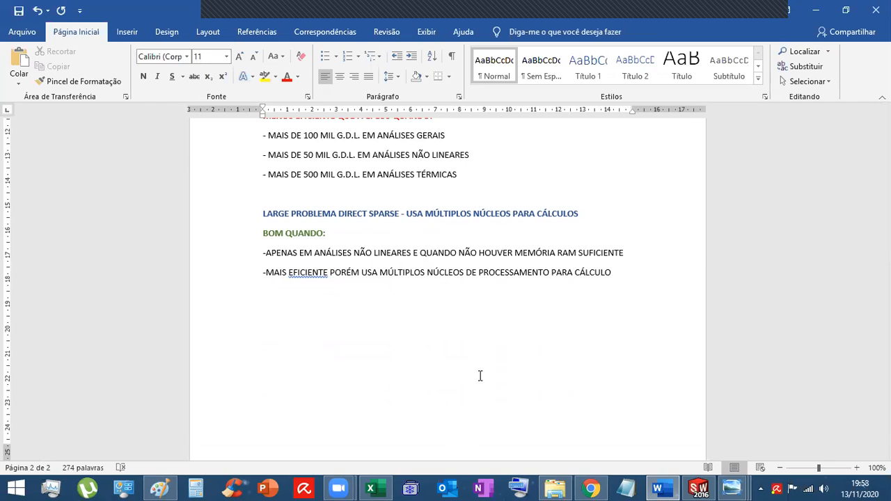
left_click(576, 272)
left_click(615, 272)
scroll(266, 252, "up", 5)
scroll(265, 253, "down", 5)
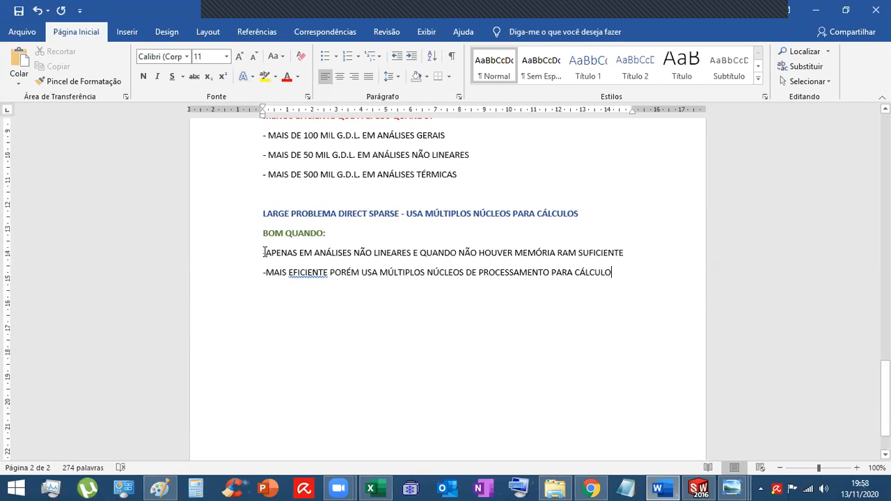
- Skim the solver notes from the start through the FEEPLUS section and close the Word document
scroll(265, 252, "up", 5)
scroll(330, 279, "down", 1)
scroll(332, 278, "up", 3)
scroll(332, 277, "down", 4)
scroll(333, 279, "up", 10)
scroll(333, 279, "up", 10)
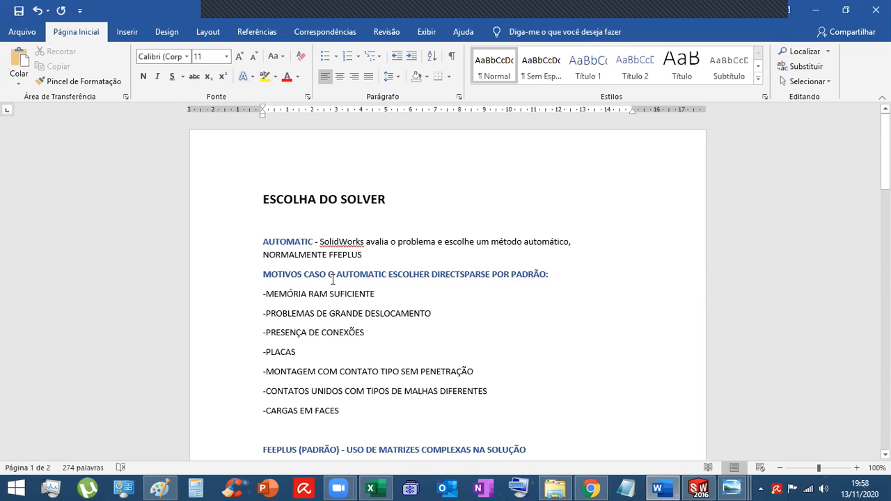
scroll(332, 279, "down", 8)
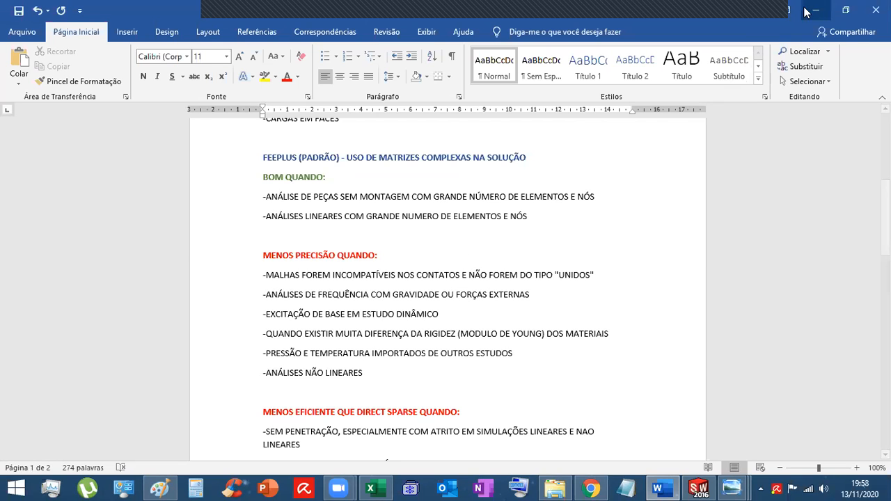
left_click(875, 10)
left_click(454, 268)
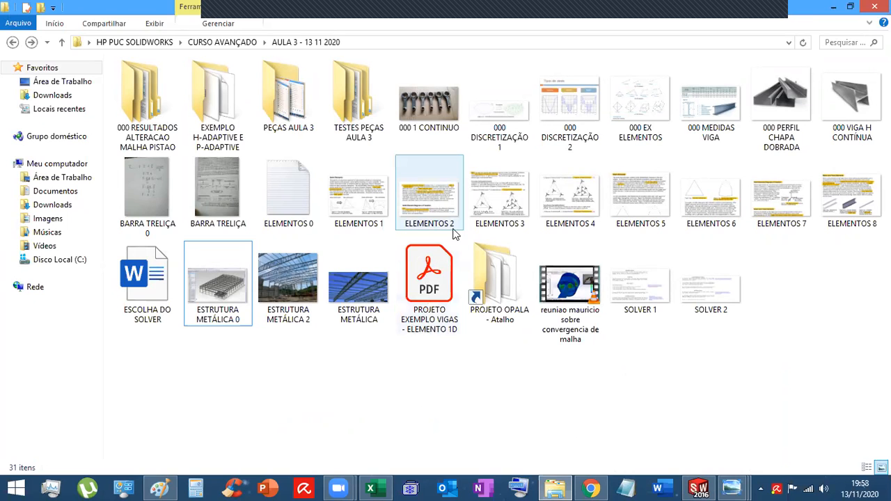
- Open the ELEMENTOS 3 image from the folder and continue to ELEMENTOS 4 to examine degrees of freedom per tetrahedral element
double_click(505, 212)
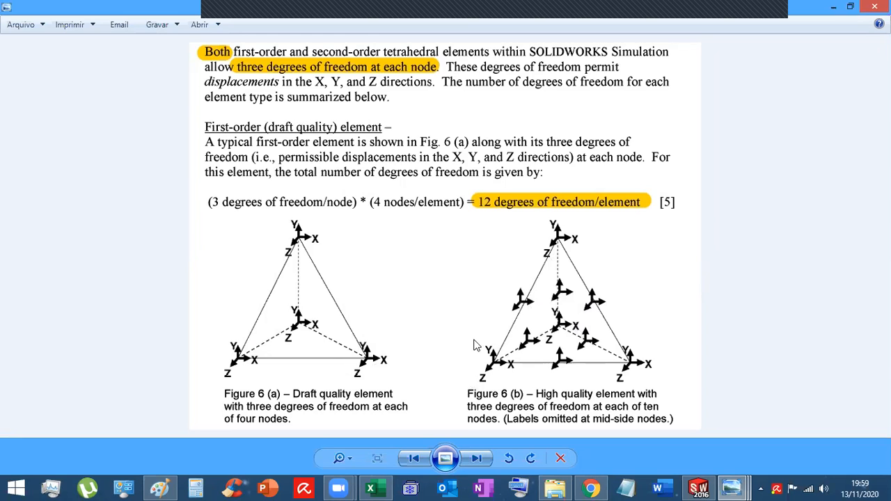
key("Right")
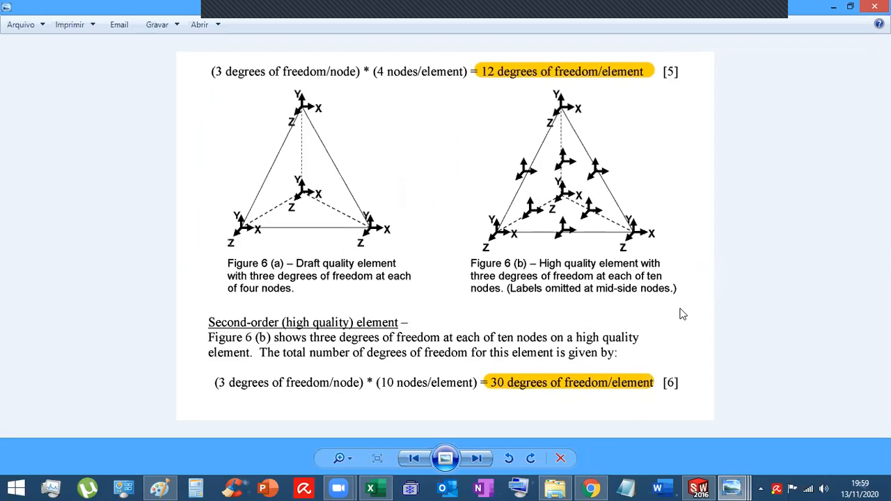
- Bring up the already open metal structure image, examine its beams up close and as a whole, and close it
mouse_move(729, 489)
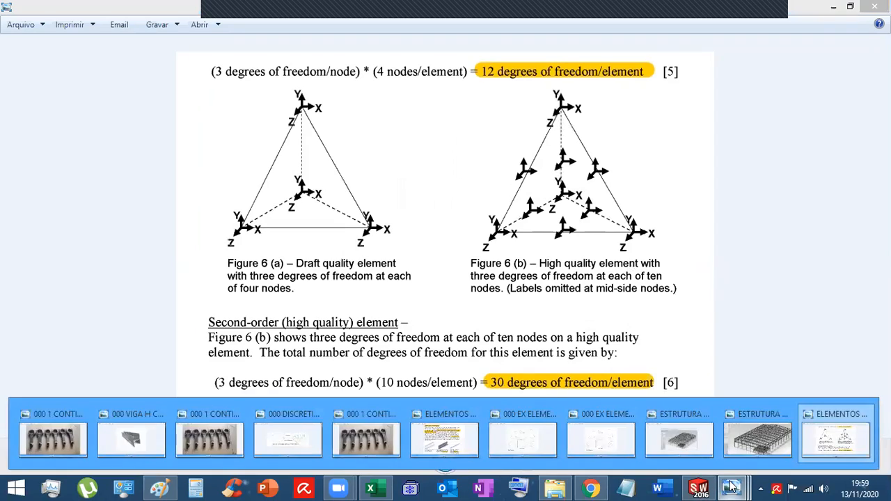
left_click(764, 445)
scroll(702, 324, "up", 2)
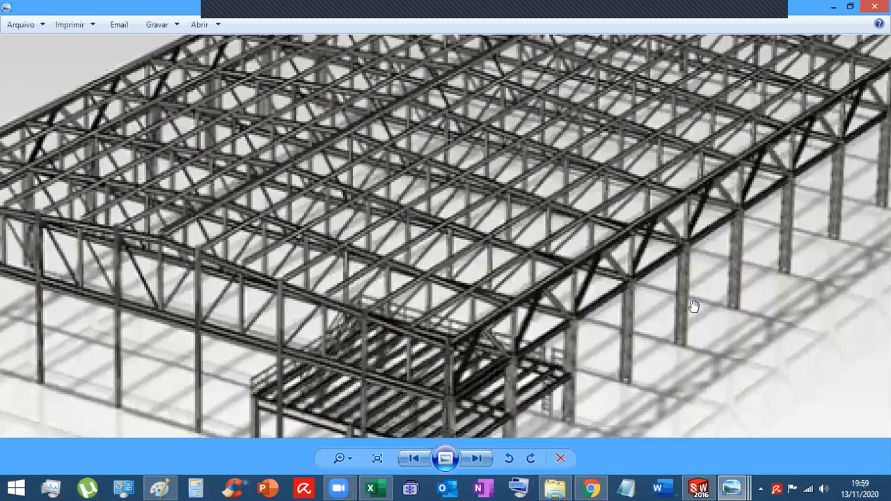
scroll(694, 308, "down", 4)
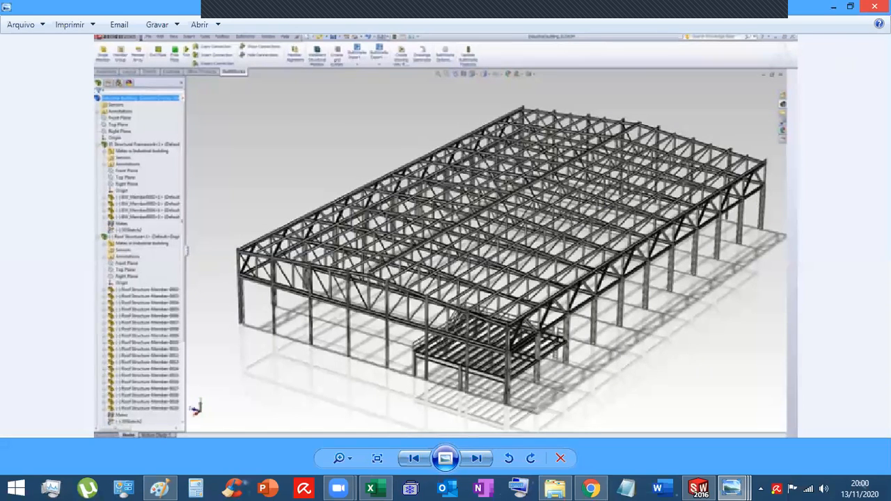
mouse_move(882, 4)
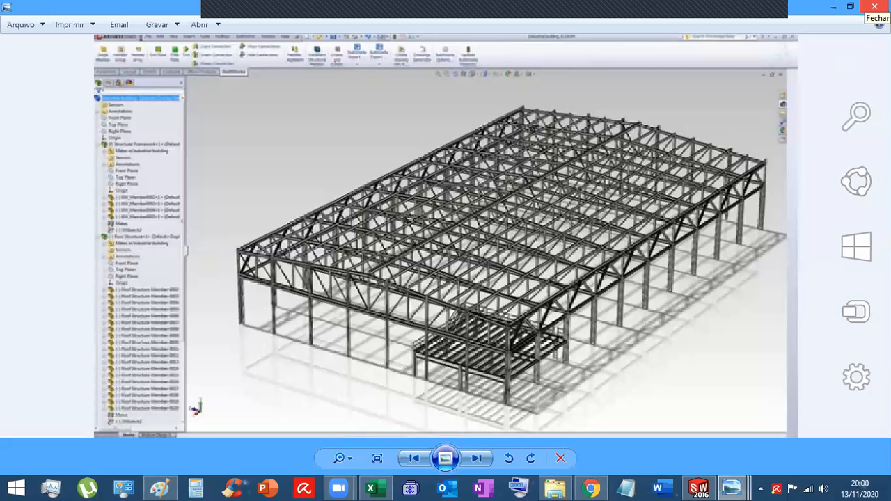
left_click(884, 4)
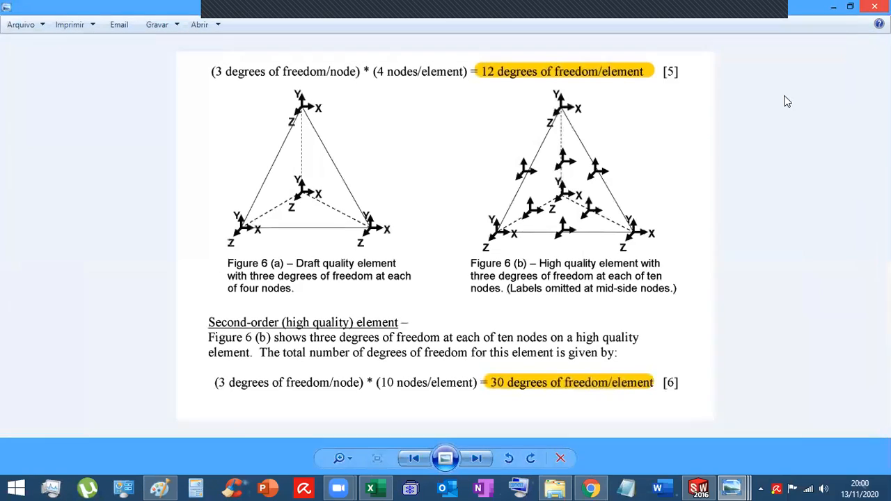
- Browse onward from ELEMENTOS 4 through the shell element images and close the image viewer
key("Right")
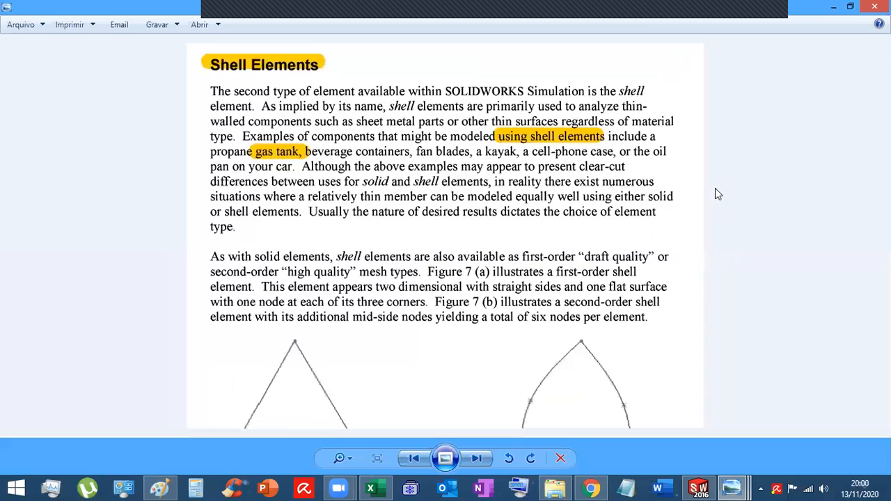
key("Right")
left_click(875, 6)
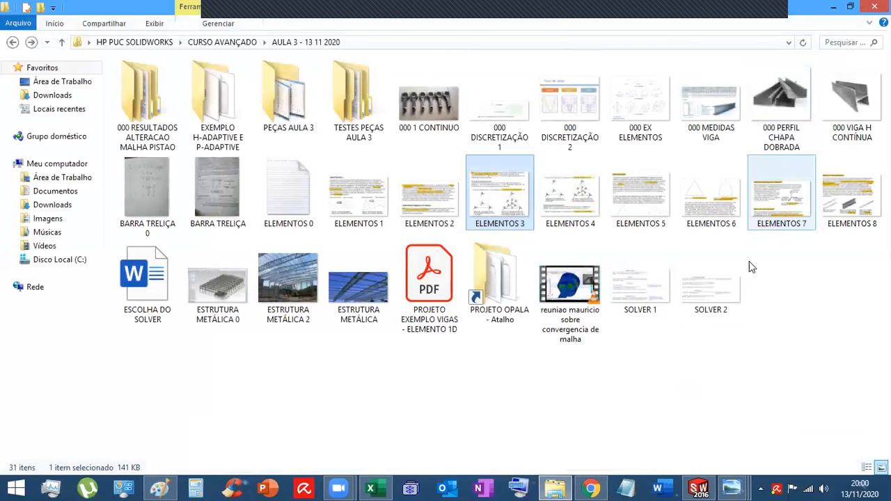
left_click(632, 408)
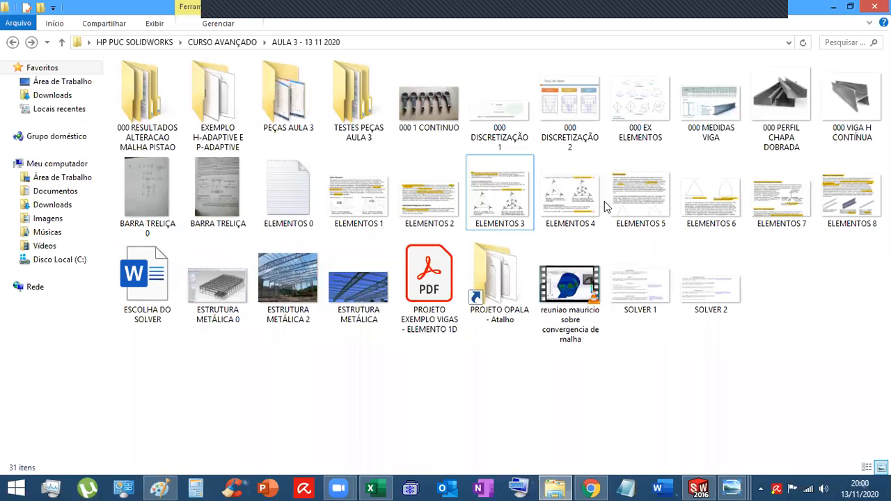
- Open the 000 EX ELEMENTOS image, examine the sample 1D, 2D and 3D elements, and minimize it
double_click(651, 96)
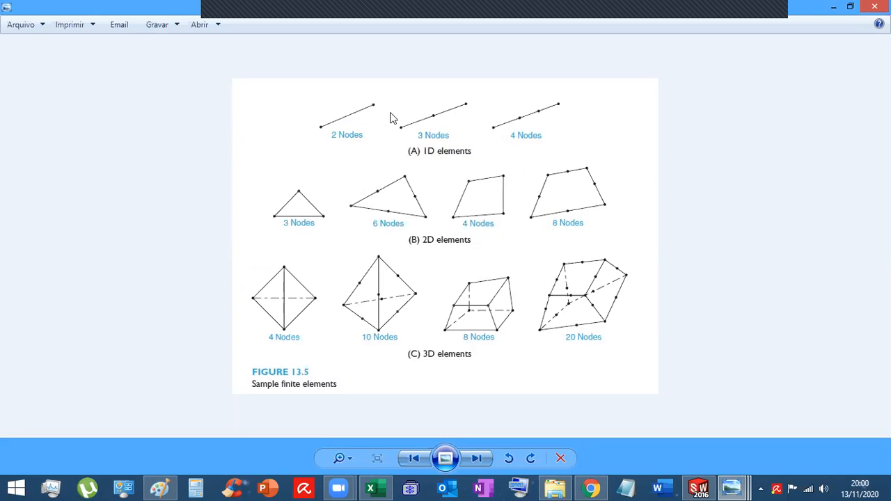
left_click(836, 7)
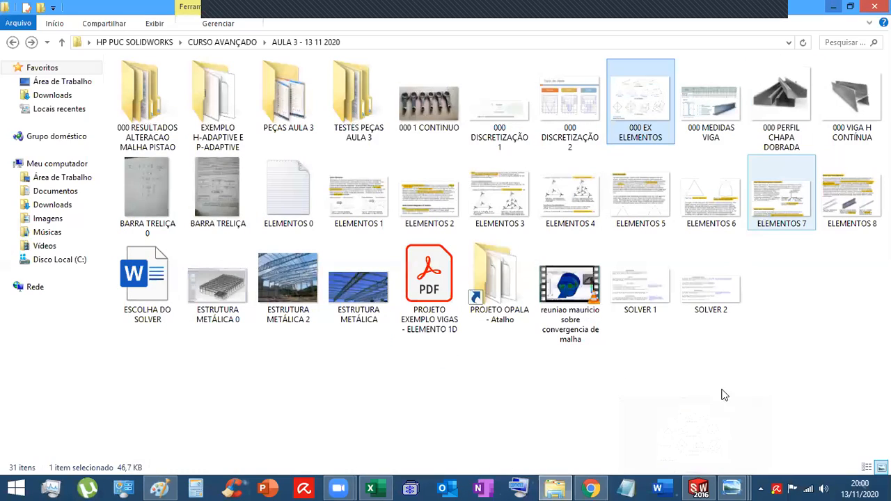
- Switch to SolidWorks, close the Análise estática dialog, and look at the SÓLIDO and CONTROLE DE MALHA 3 ELEMENTOS studies
left_click(833, 7)
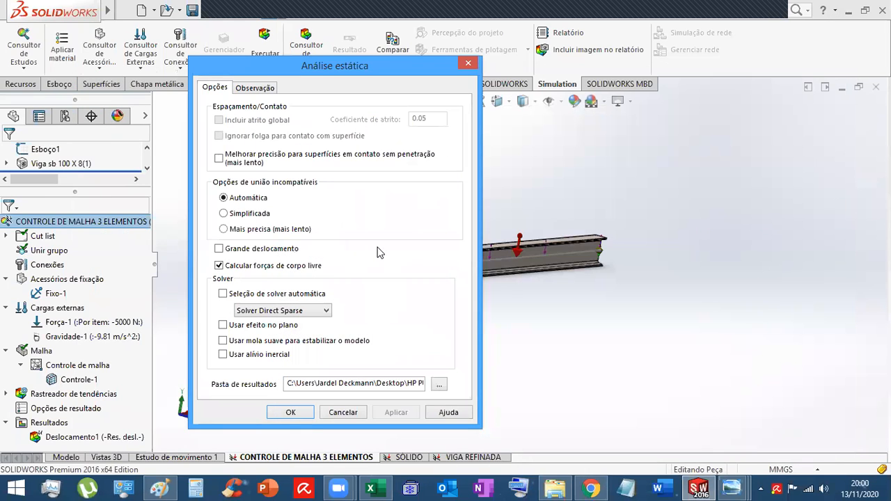
left_click(464, 65)
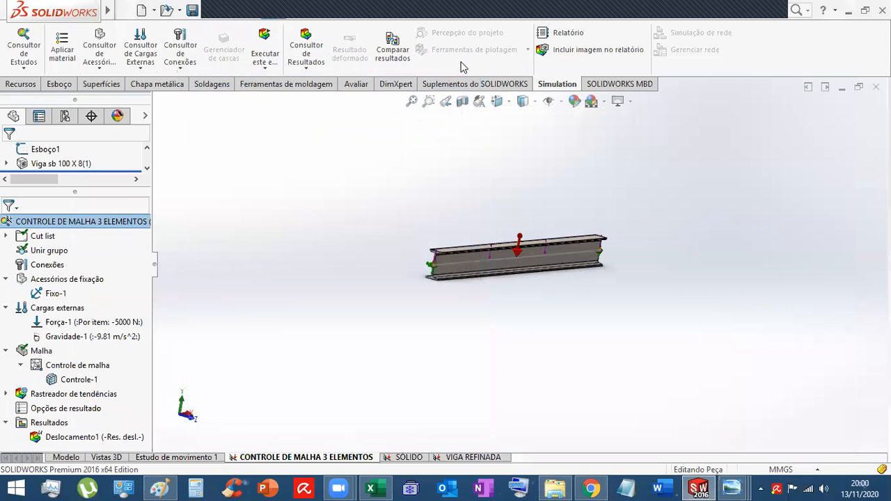
left_click(408, 458)
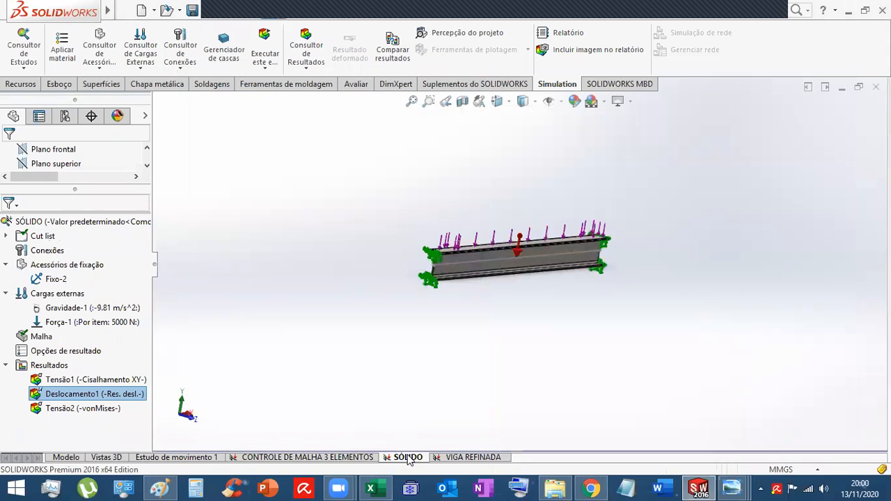
left_click(332, 458)
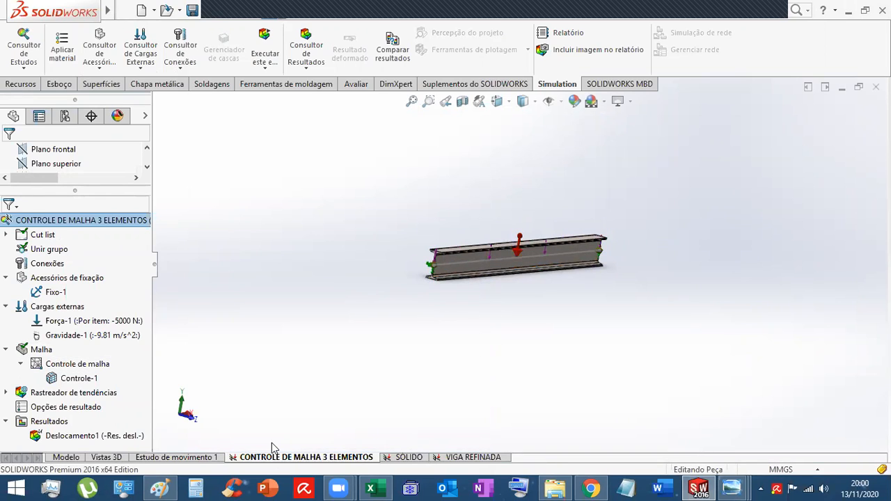
- Display the Deslocamento1 result plot of the SÓLIDO study
left_click(404, 457)
left_click(69, 395)
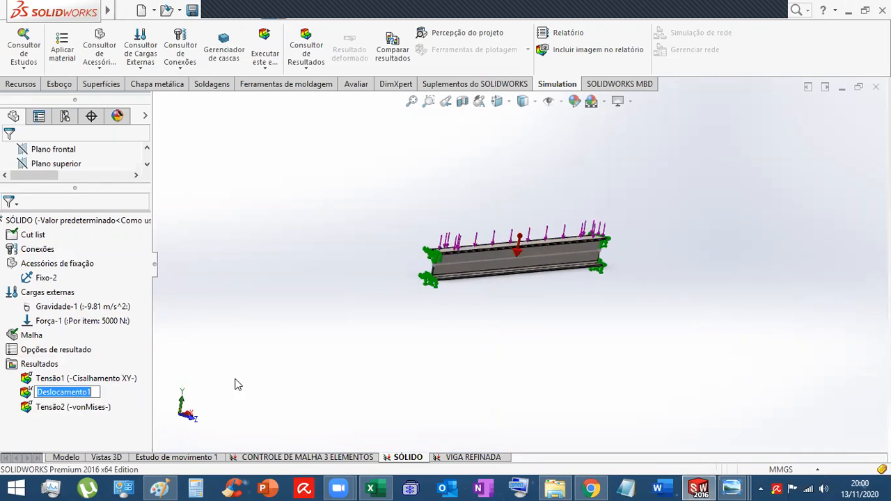
double_click(98, 394)
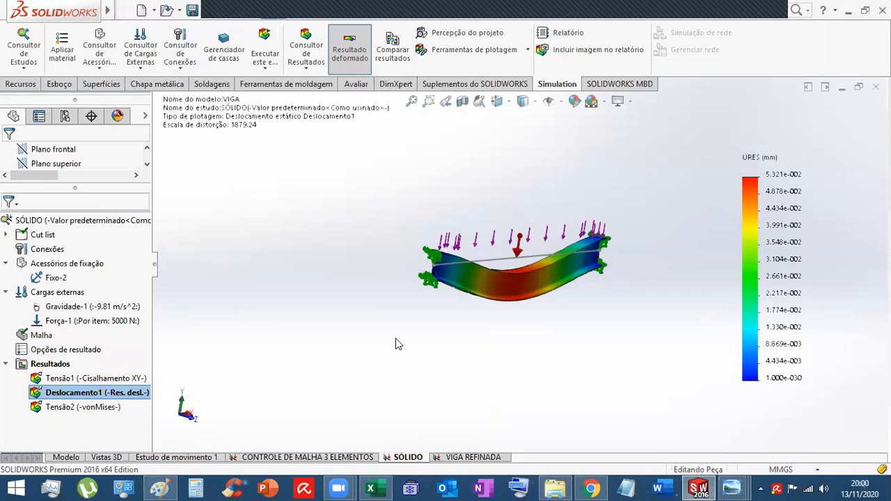
- Examine the mesh details of the SÓLIDO study, including node and element totals, and close the details window
right_click(19, 338)
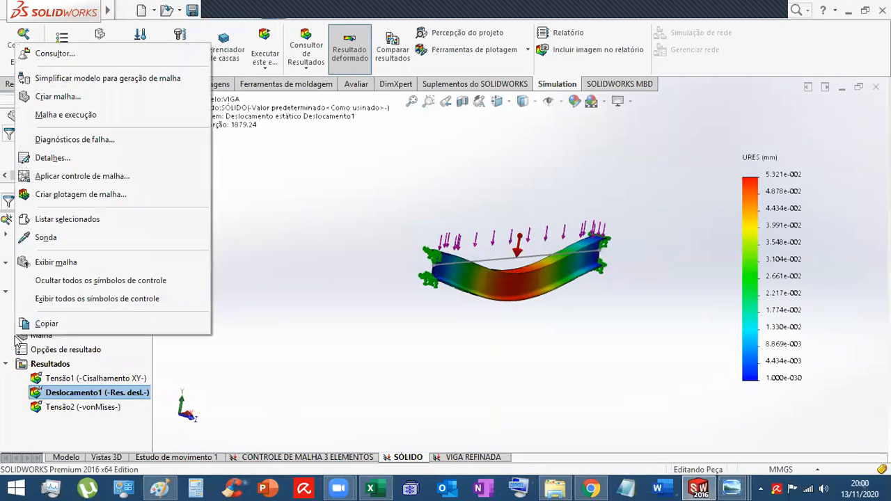
left_click(349, 311)
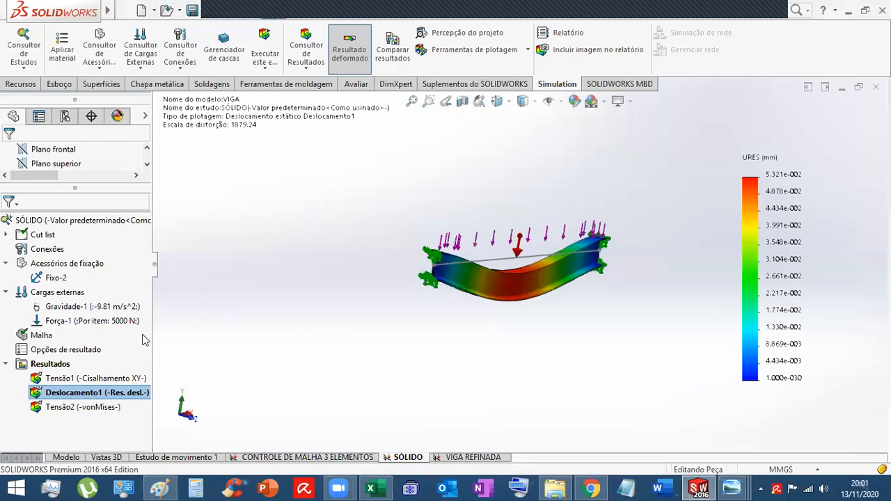
right_click(33, 337)
left_click(70, 158)
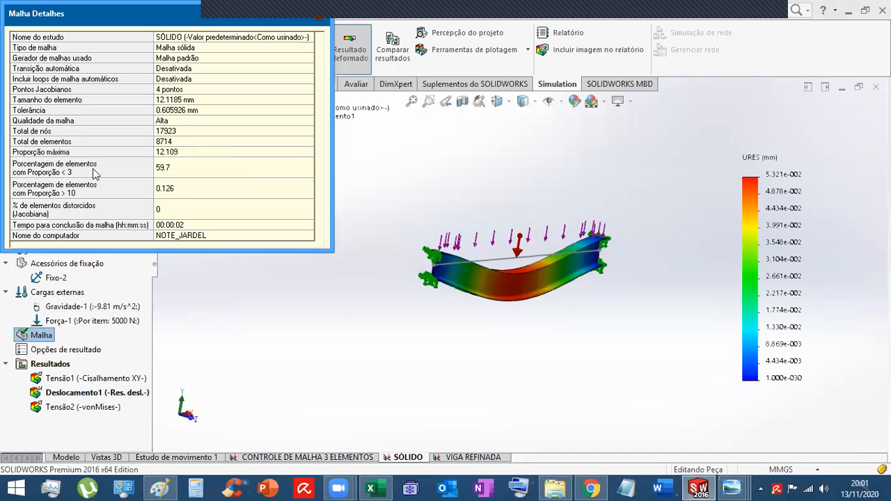
left_click(321, 19)
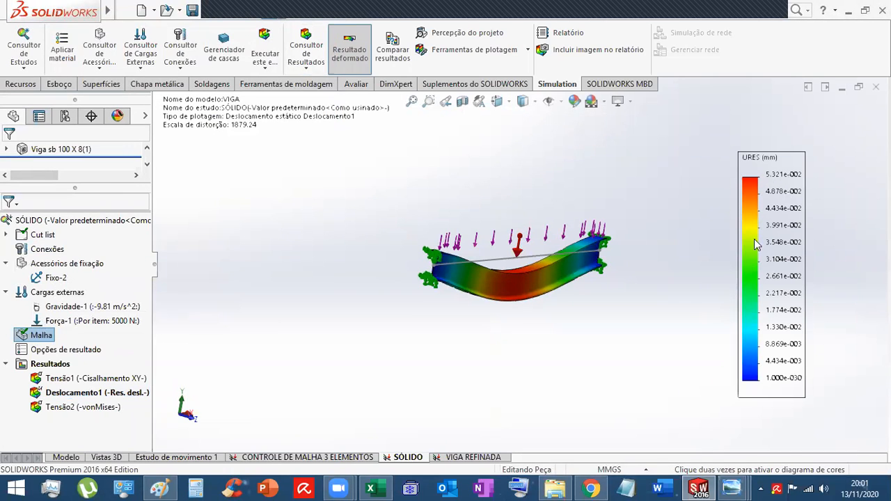
- Return to the CONTROLE DE MALHA 3 ELEMENTOS study and display its mesh from the Controle-1 mesh control
left_click(326, 457)
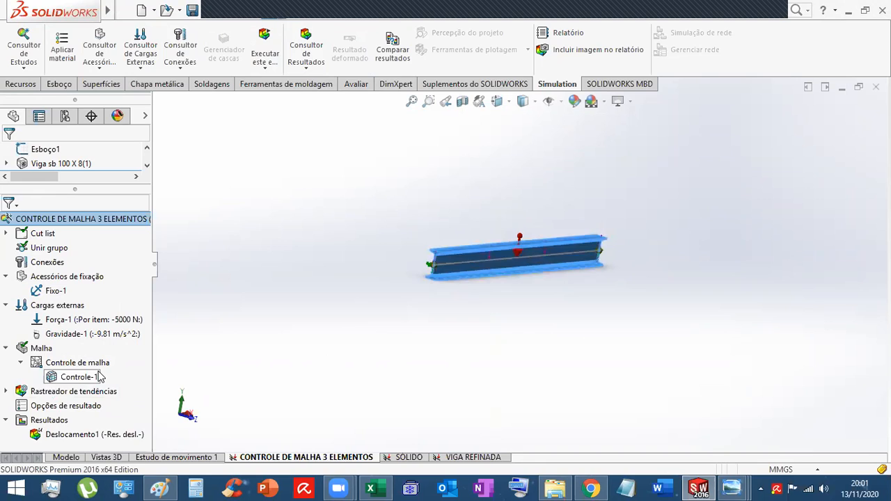
right_click(62, 379)
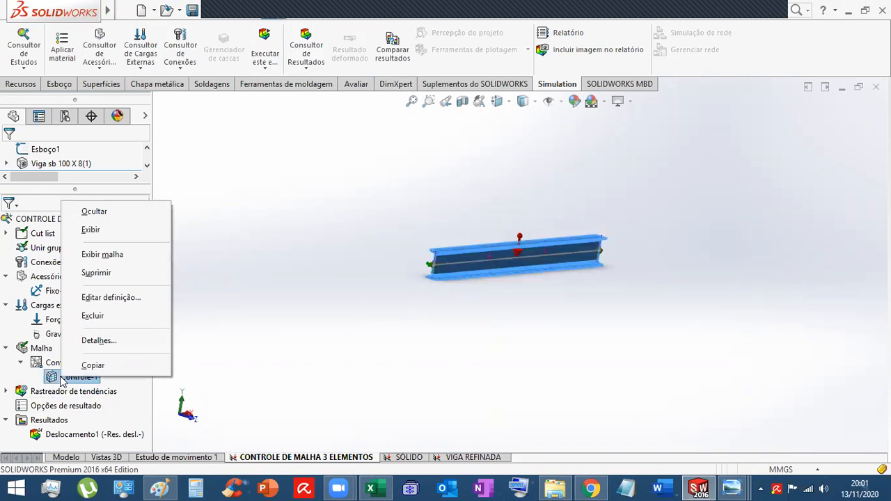
left_click(139, 258)
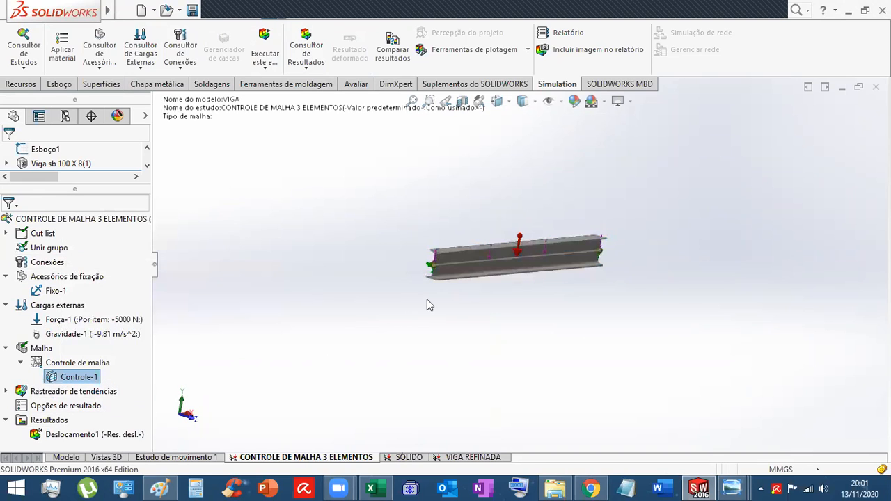
- Display the Deslocamento1 result plot of the CONTROLE DE MALHA 3 ELEMENTOS study and inspect the deformed beam
middle_click_drag(441, 301, 420, 295)
double_click(68, 437)
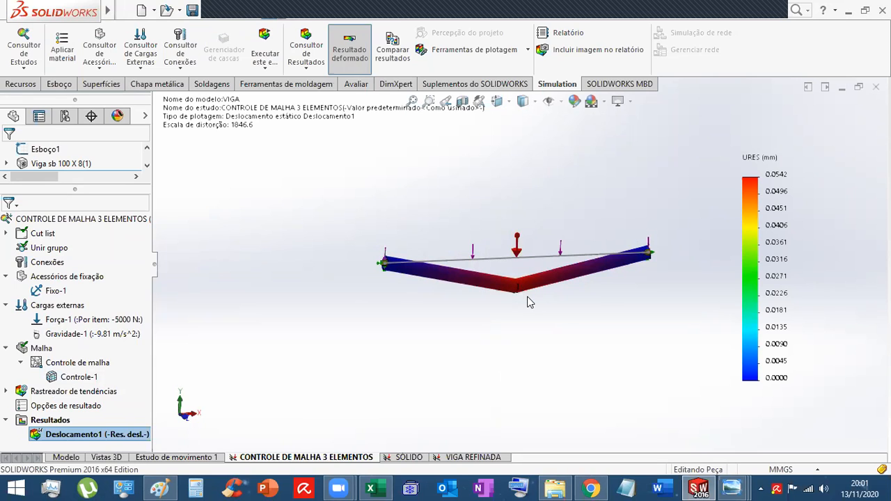
scroll(528, 298, "down", 3)
scroll(496, 237, "down", 3)
scroll(515, 243, "up", 4)
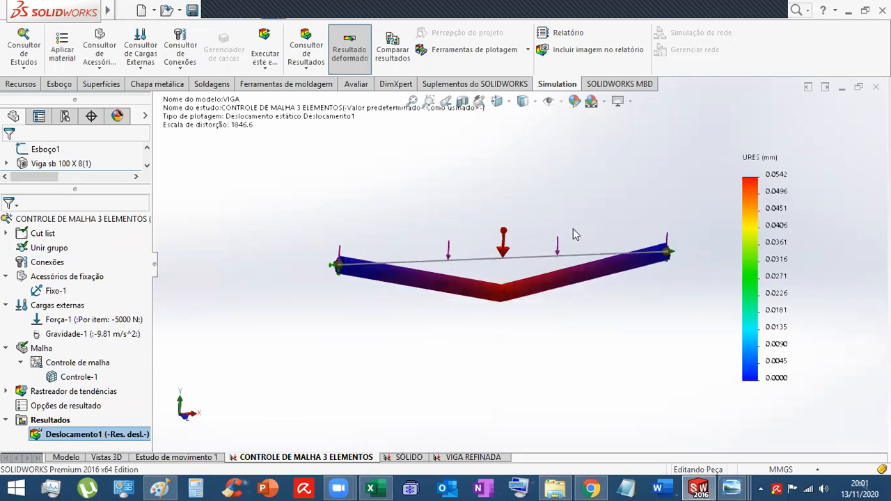
scroll(543, 251, "down", 3)
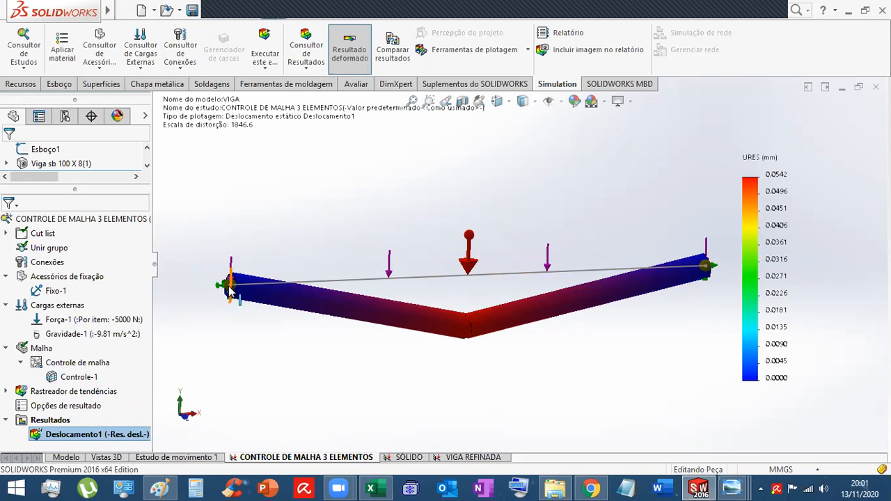
left_click(73, 381)
right_click(72, 381)
key("Escape")
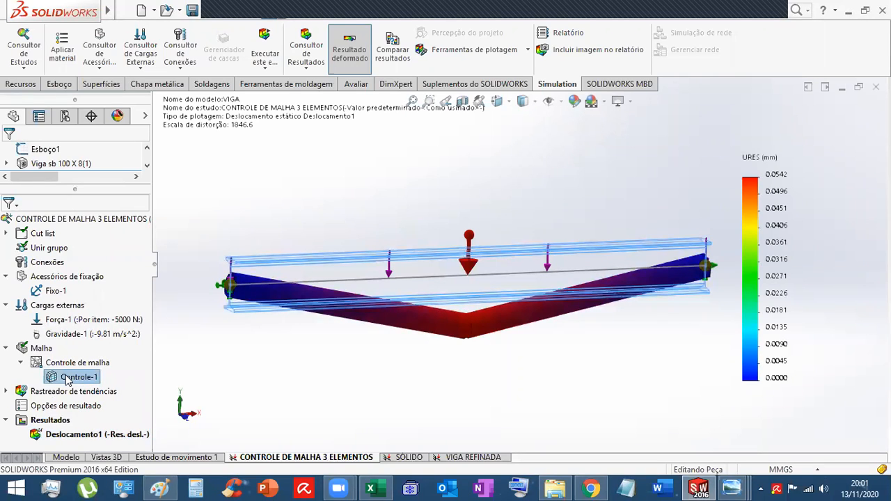
right_click(36, 354)
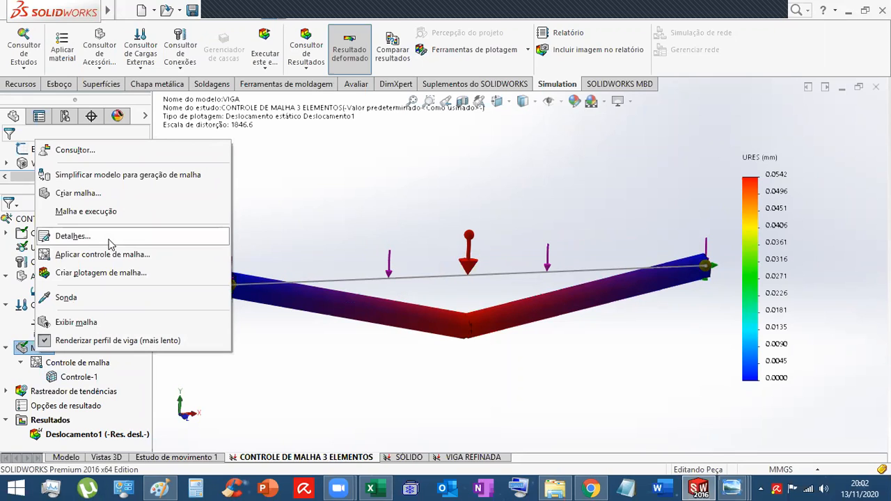
left_click(334, 388)
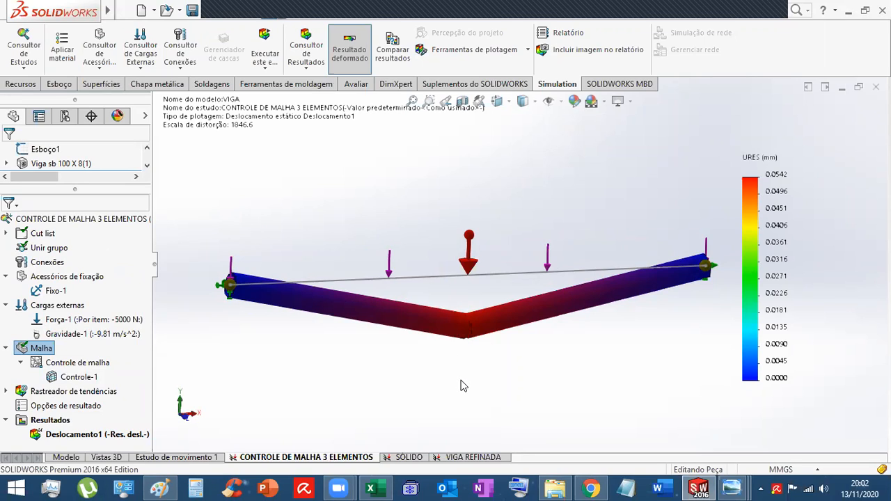
- Expand the study's trend tracker entries, and check the course schedule in Excel before returning to SolidWorks
left_click(11, 392)
left_click(6, 392)
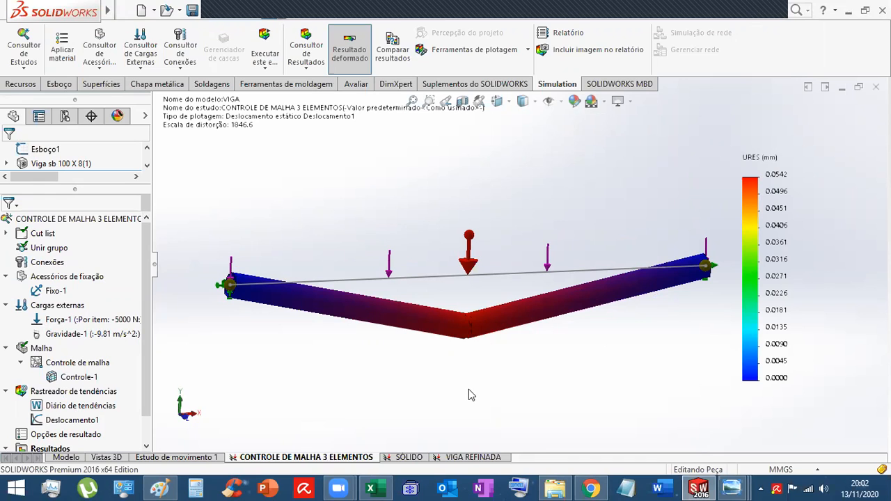
left_click(370, 489)
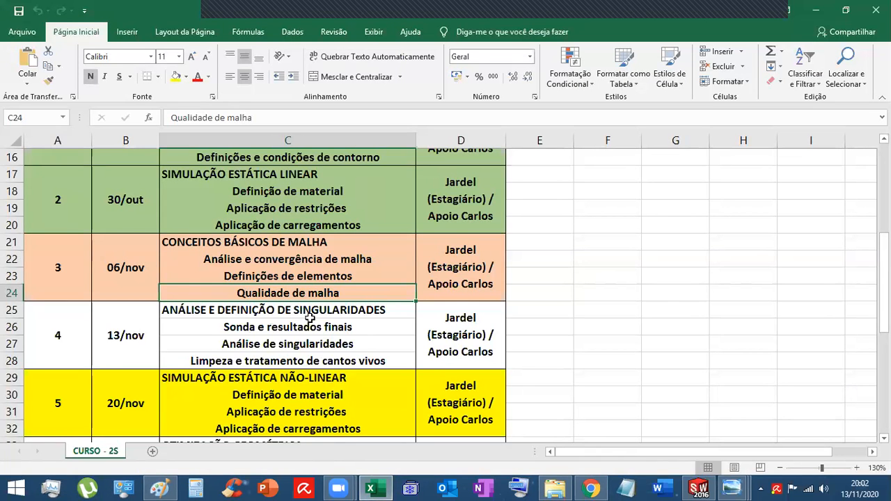
left_click(816, 9)
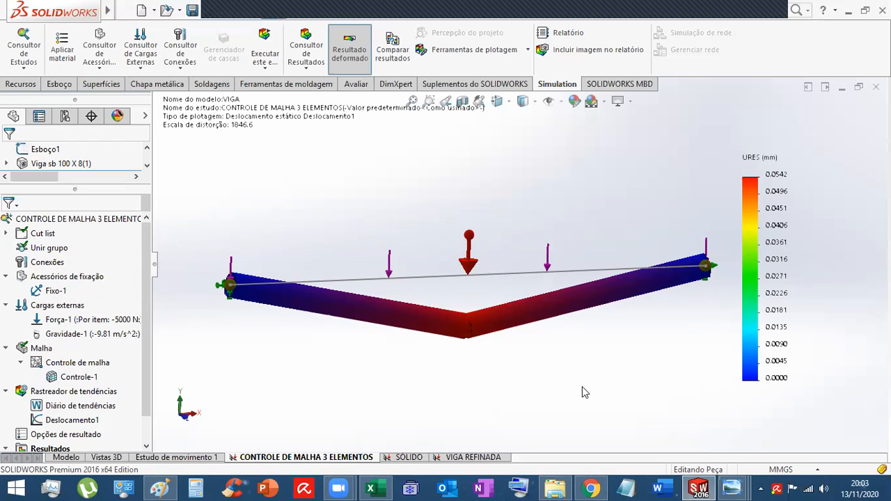
scroll(621, 353, "up", 2)
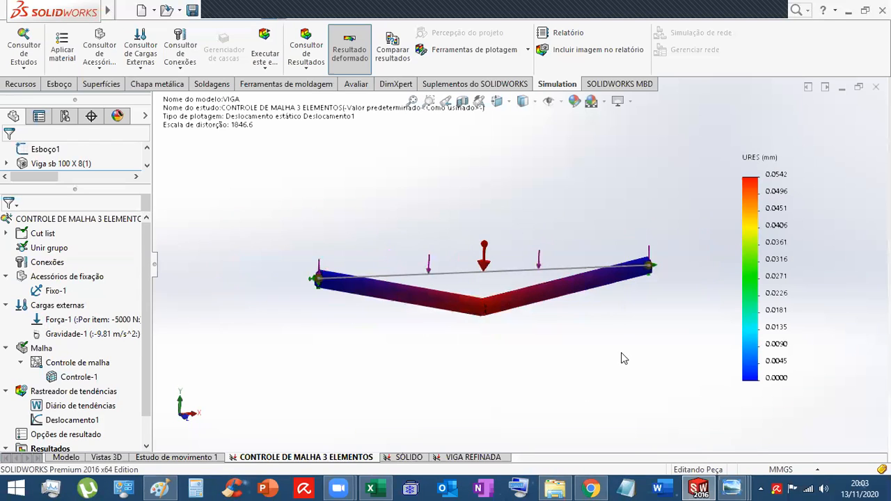
scroll(616, 308, "down", 2)
scroll(557, 296, "up", 2)
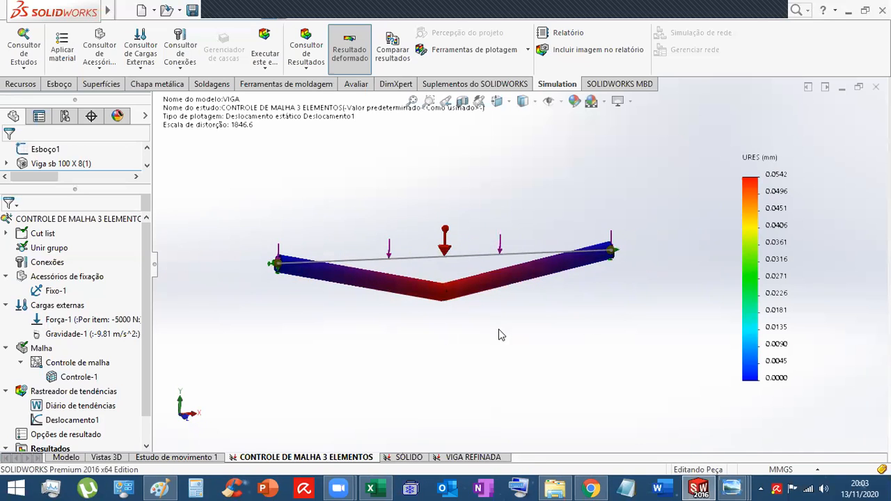
scroll(501, 338, "up", 1)
scroll(506, 287, "down", 2)
scroll(506, 287, "up", 1)
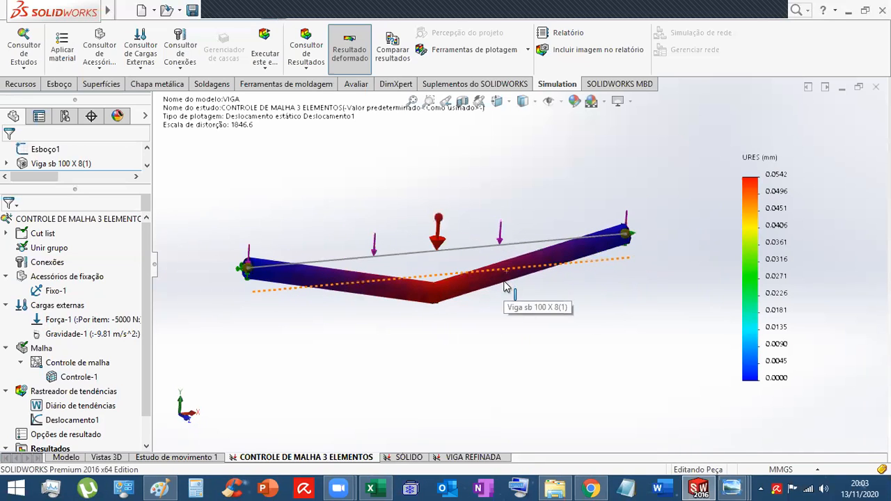
left_click(69, 393)
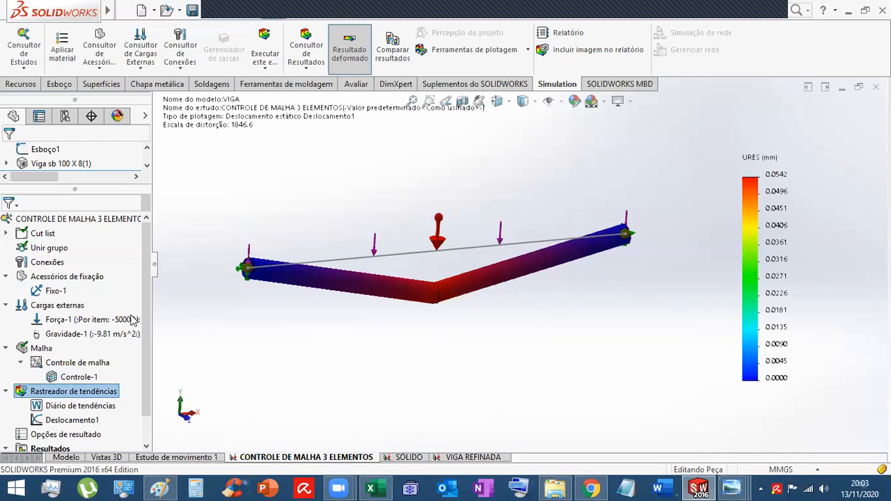
- Edit the Controle-1 mesh control and set the beam's number of elements to 3
left_click(78, 380)
right_click(78, 380)
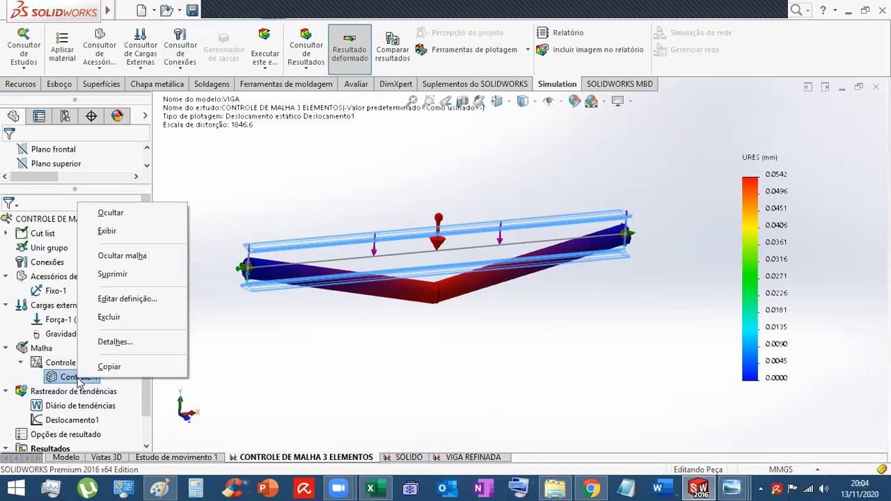
left_click(138, 299)
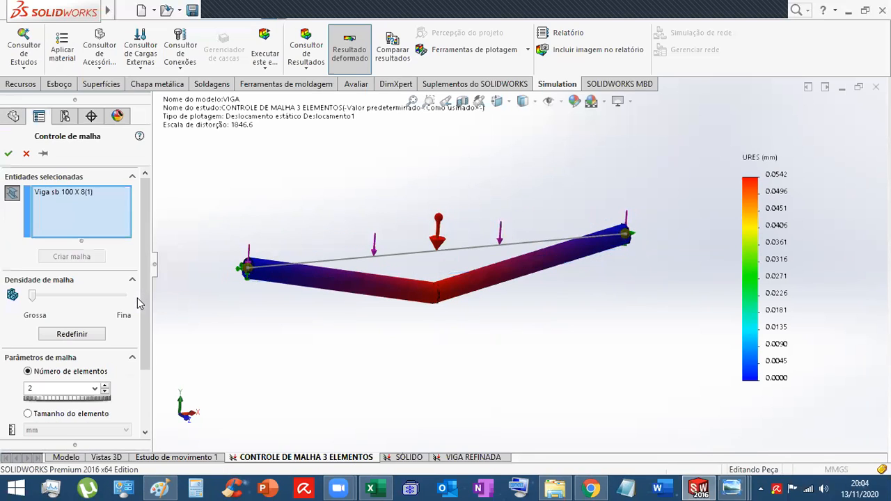
double_click(58, 388)
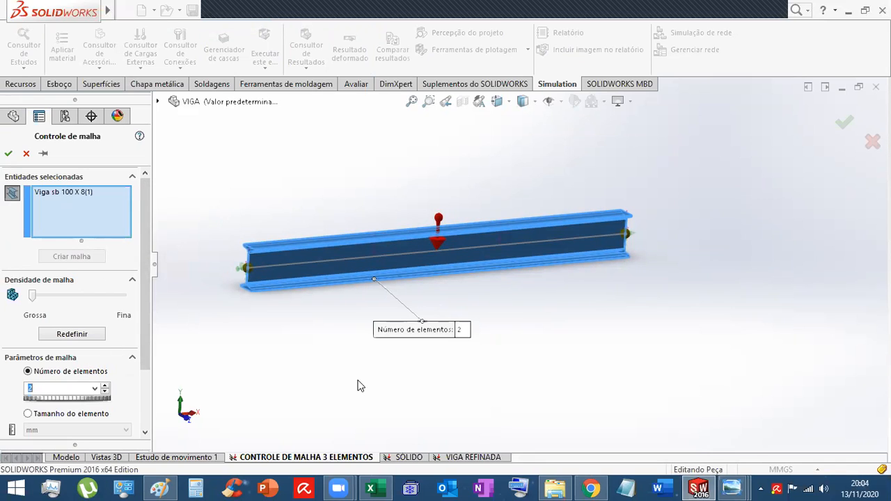
type("3")
left_click(9, 154)
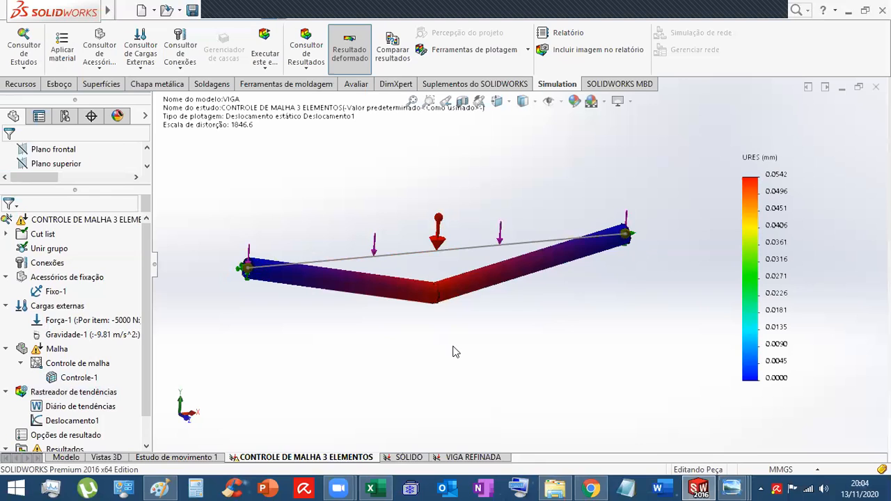
- Regenerate the mesh of the CONTROLE DE MALHA 3 ELEMENTOS study, accepting deletion of its existing results
right_click(28, 351)
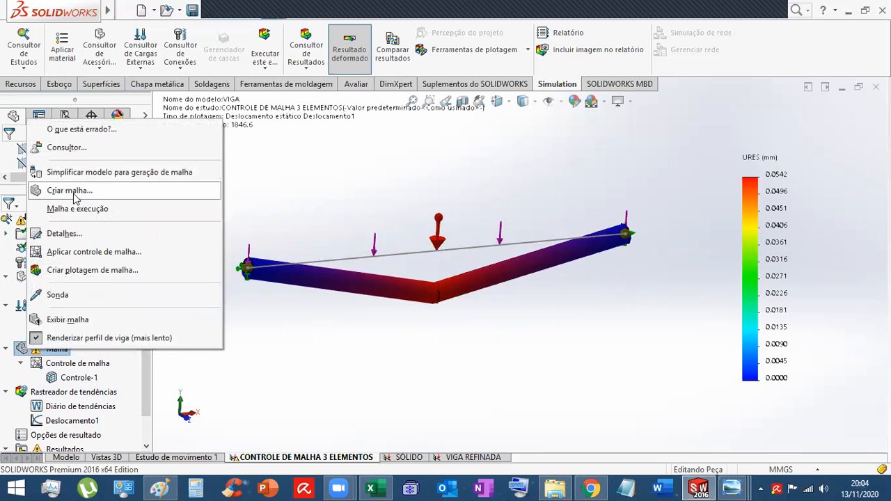
left_click(70, 191)
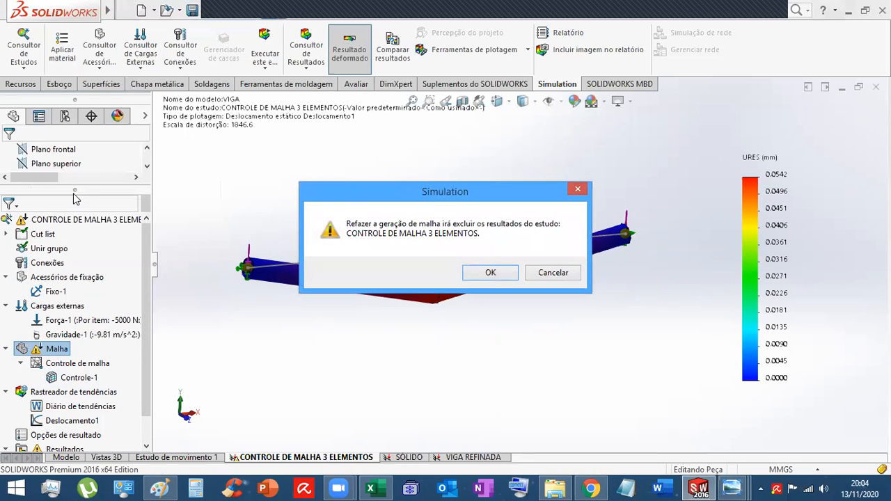
left_click(490, 273)
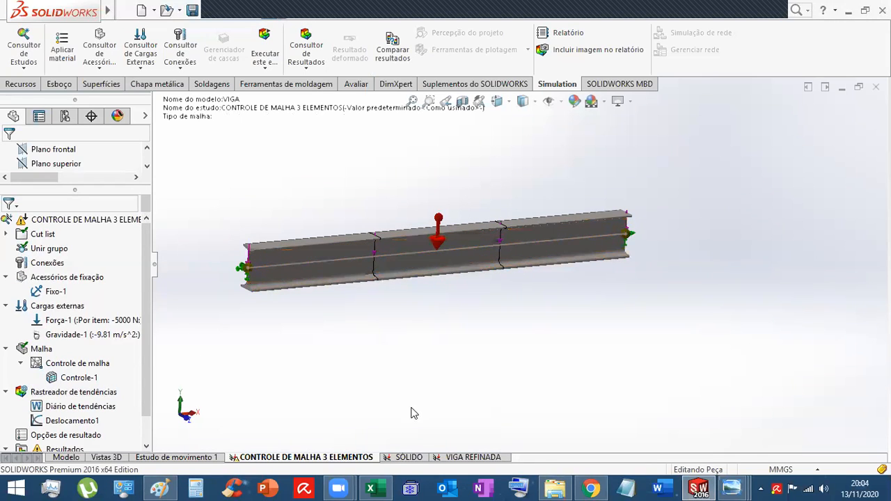
- Show the mesh of the SÓLIDO study and inspect its solid elements up close
left_click(410, 458)
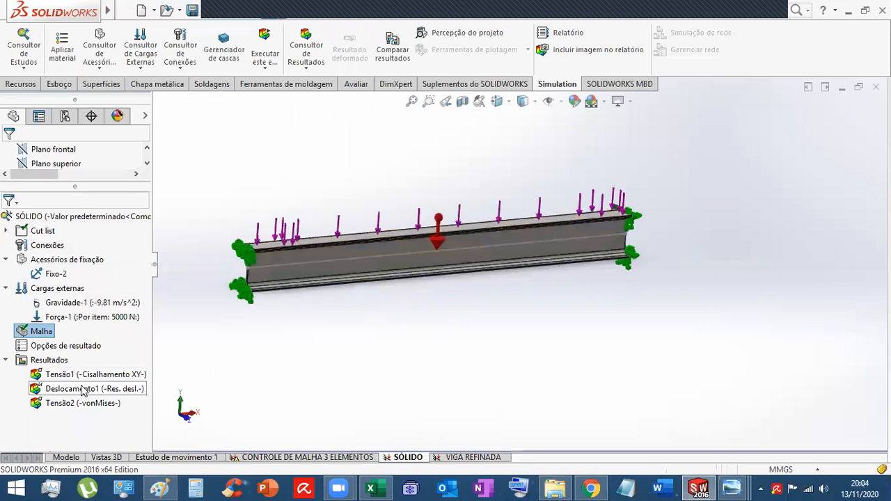
right_click(35, 333)
left_click(74, 262)
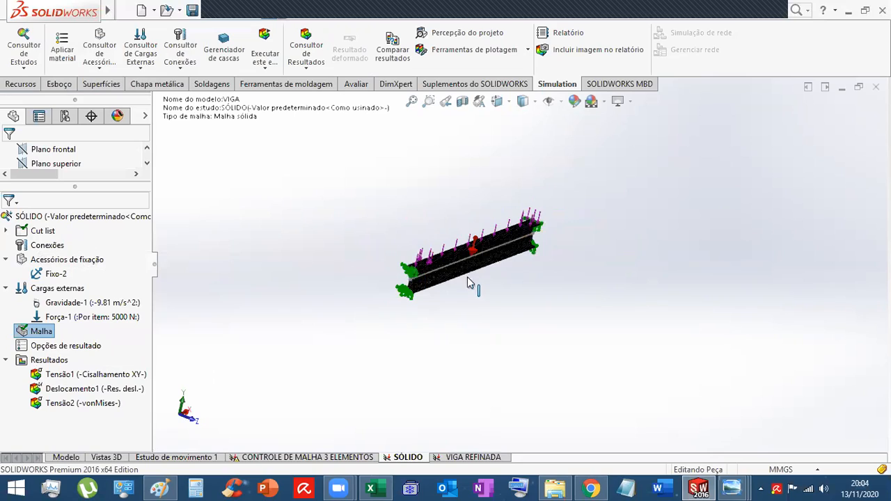
scroll(446, 271, "down", 6)
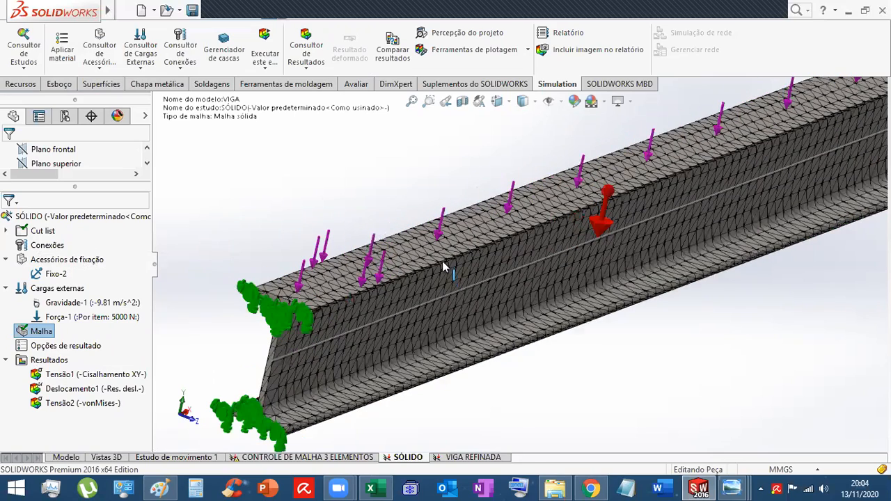
- Return to the CONTROLE DE MALHA 3 ELEMENTOS study and run it, agreeing to save the model for the trend tracker iteration
left_click(321, 457)
scroll(571, 338, "up", 6)
mouse_move(556, 305)
middle_mouse_down()
mouse_move(534, 288)
mouse_move(547, 307)
middle_mouse_up()
scroll(632, 276, "down", 3)
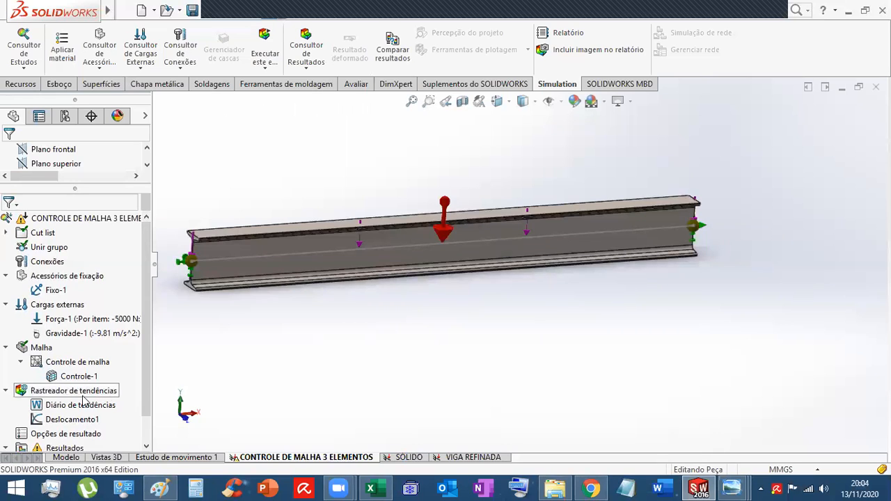
right_click(47, 221)
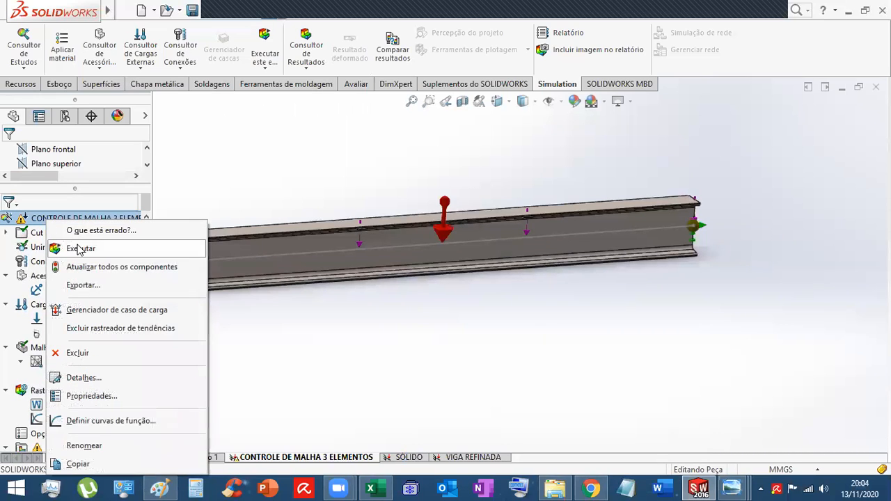
left_click(79, 249)
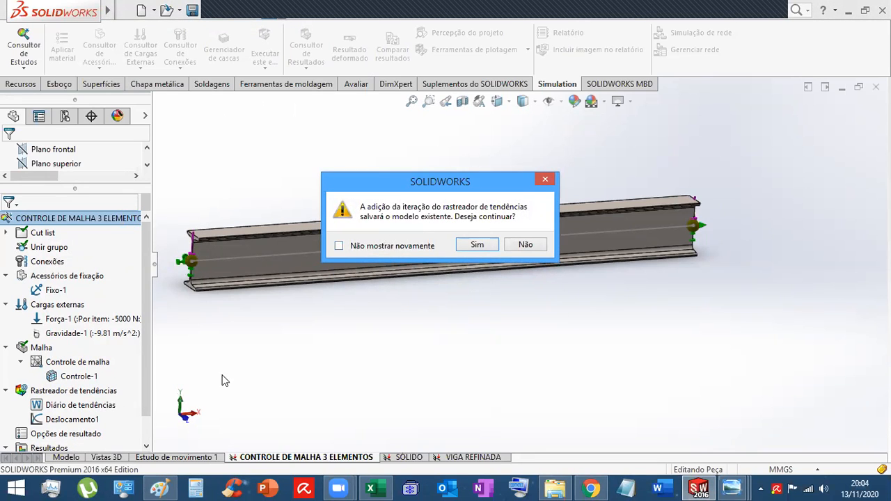
left_click(349, 250)
left_click(478, 245)
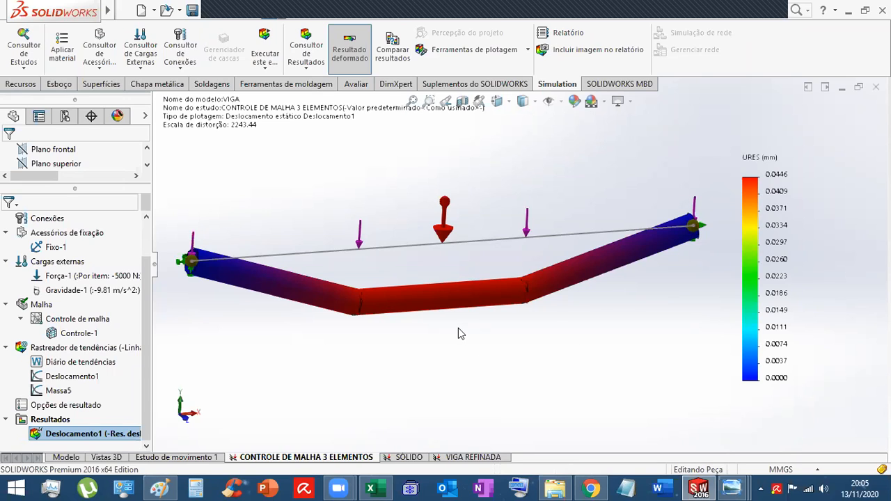
- Change the Controle-1 mesh control to use 4 elements on the beam
left_click(79, 333)
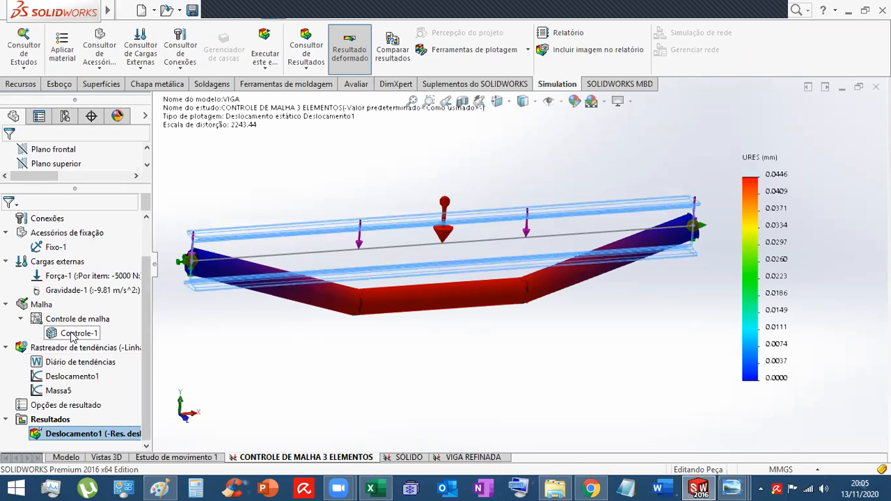
right_click(79, 333)
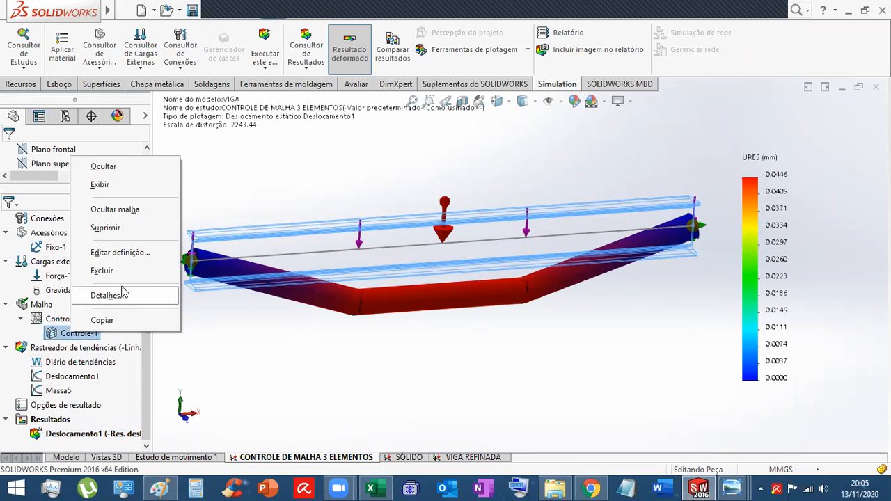
left_click(107, 253)
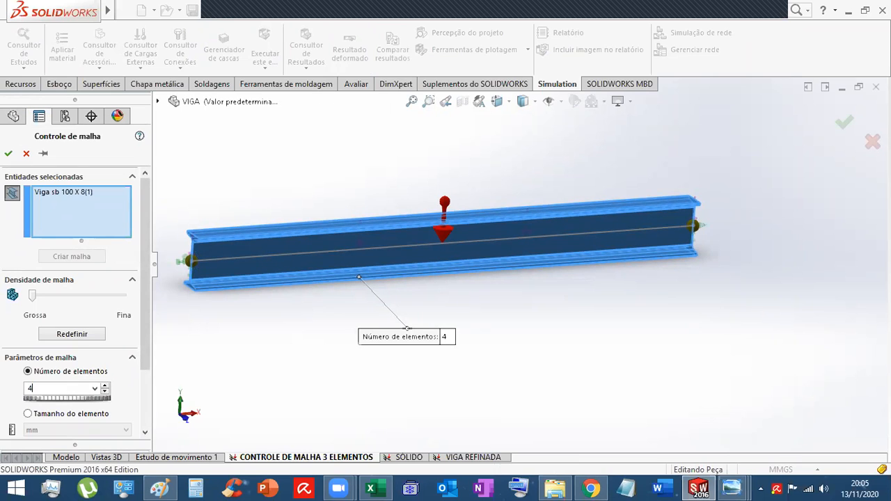
left_click(8, 154)
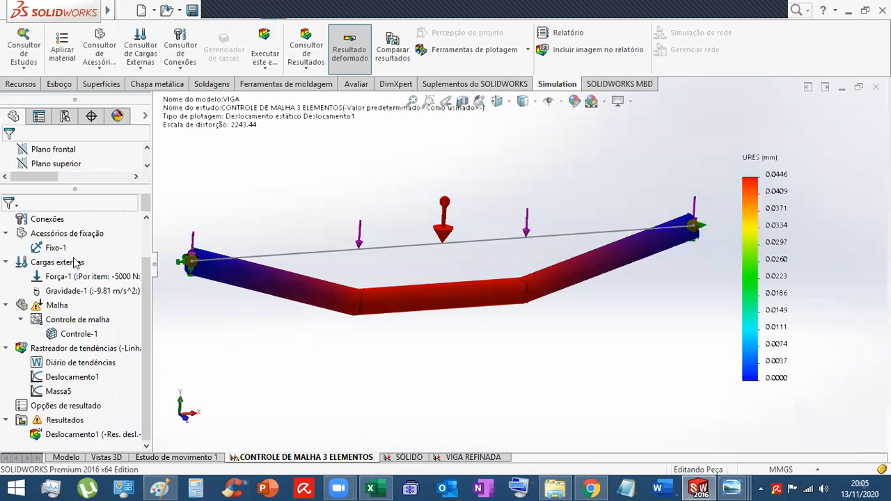
- Remesh the beam with the four-element control, discarding the previous results, and inspect the new element divisions
right_click(31, 306)
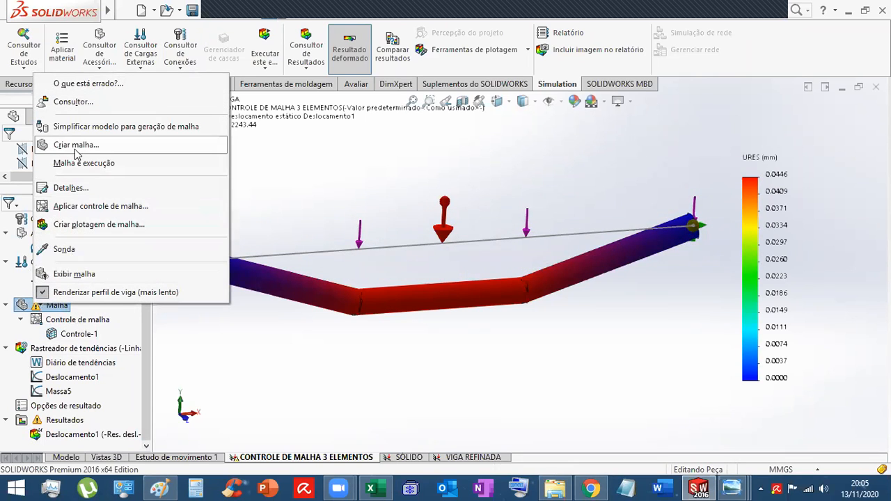
left_click(75, 146)
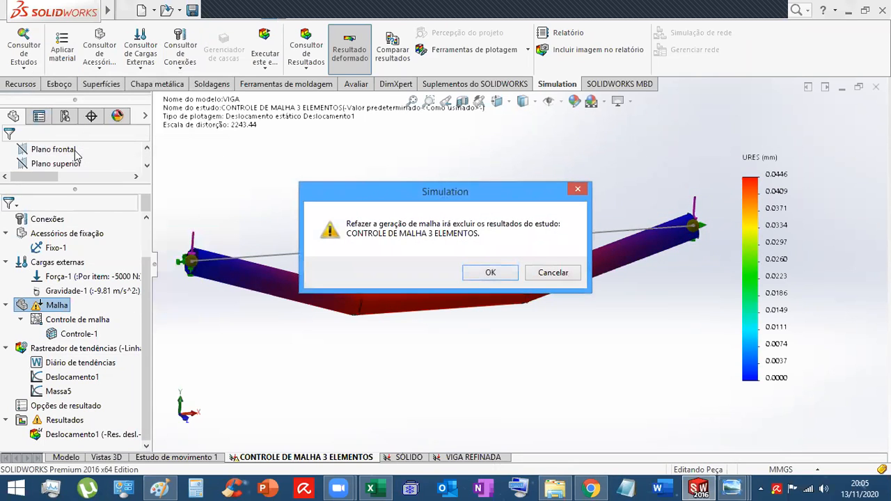
left_click(489, 272)
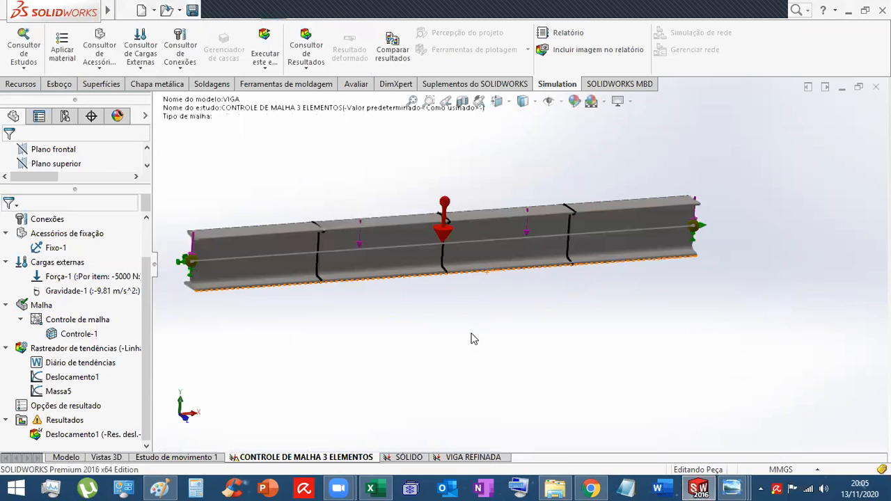
mouse_move(408, 322)
middle_mouse_down()
mouse_move(421, 352)
mouse_move(415, 280)
mouse_move(414, 322)
middle_mouse_up()
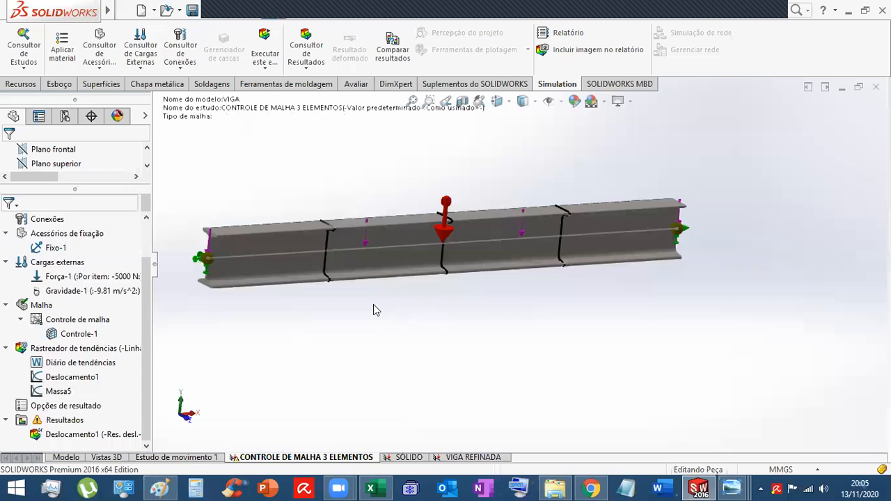
- Run the CONTROLE DE MALHA 3 ELEMENTOS study with the four-element beam mesh
scroll(70, 264, "up", 3)
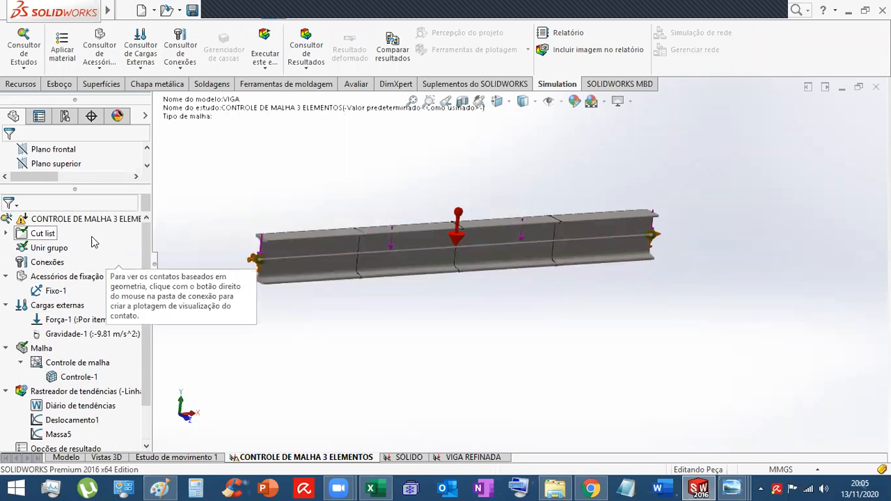
right_click(59, 220)
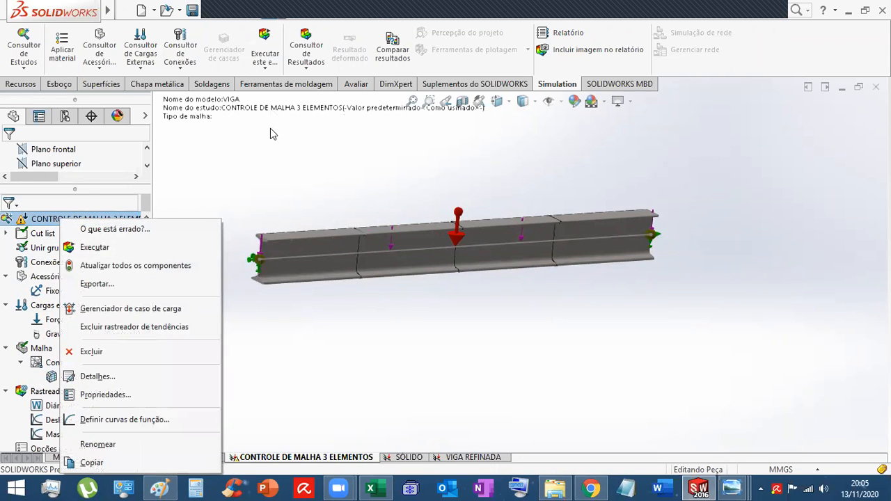
left_click(267, 168)
left_click(263, 48)
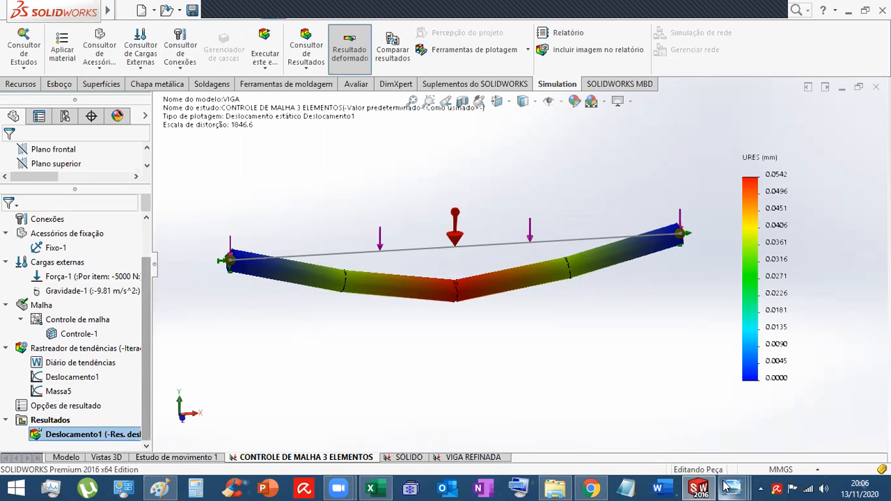
- Switch to the Windows photo viewer and browse back and forth through the reference pictures on elements
mouse_move(725, 486)
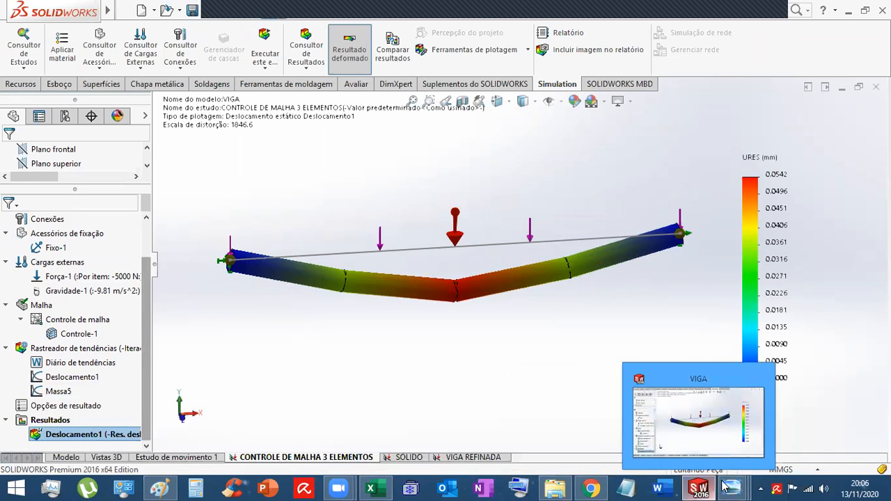
left_click(827, 451)
key("Right")
key("Right")
key("Right")
key("Left")
key("Left")
key("Left")
key("Left")
key("Left")
key("Left")
key("Left")
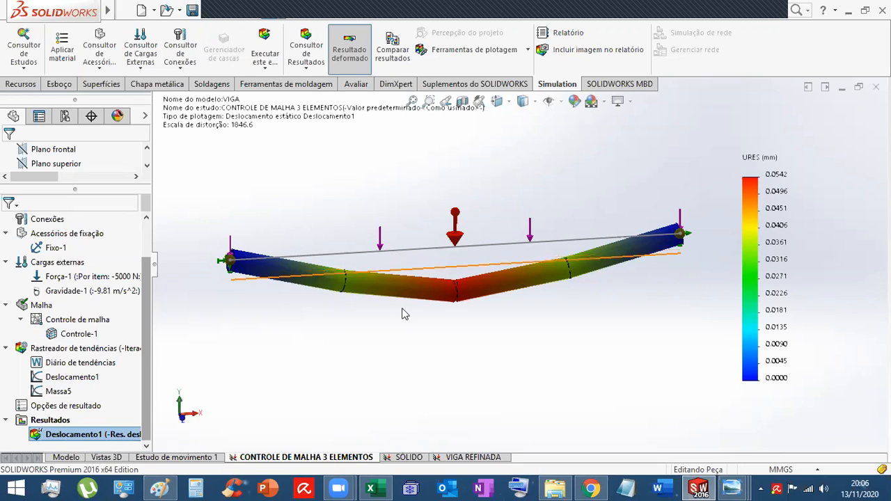
- Set the Controle-1 mesh control to 5 elements, and mesh and run the beam study
middle_click_drag(455, 346, 460, 343)
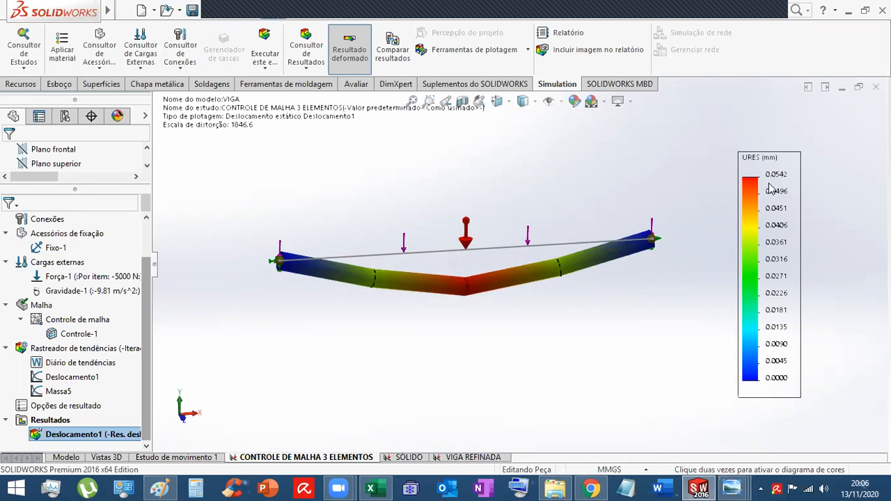
right_click(71, 340)
left_click(130, 256)
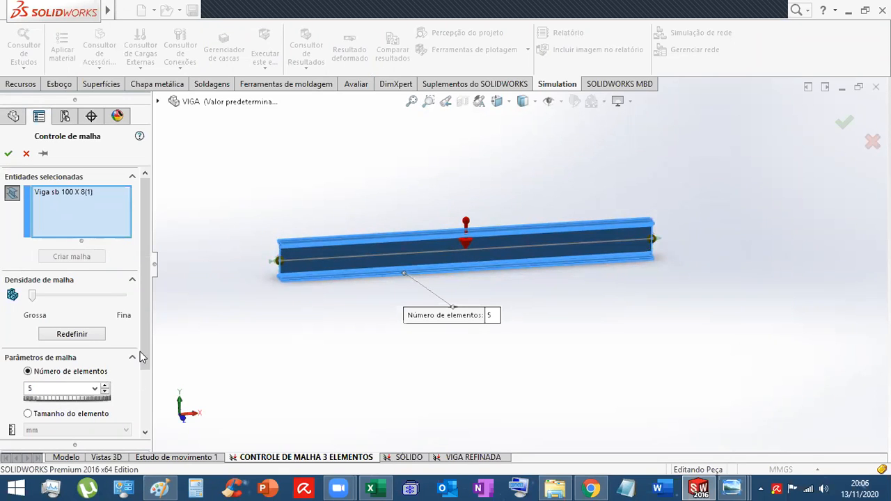
left_click(8, 153)
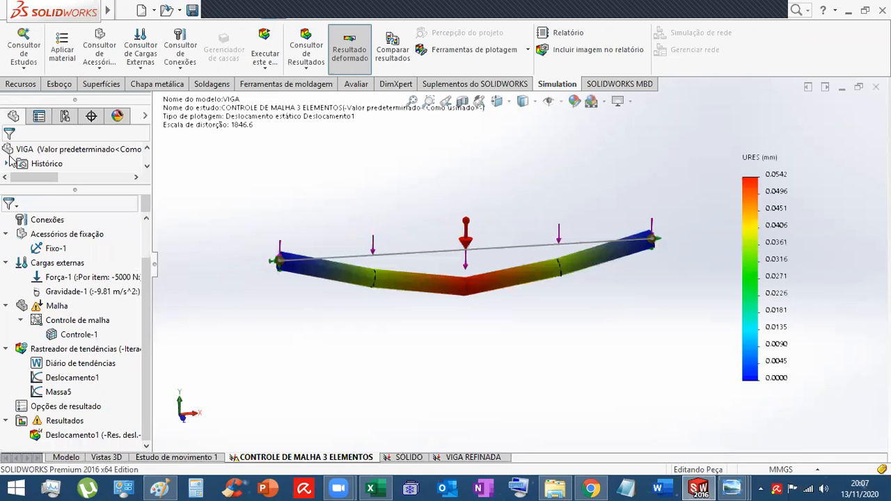
right_click(47, 311)
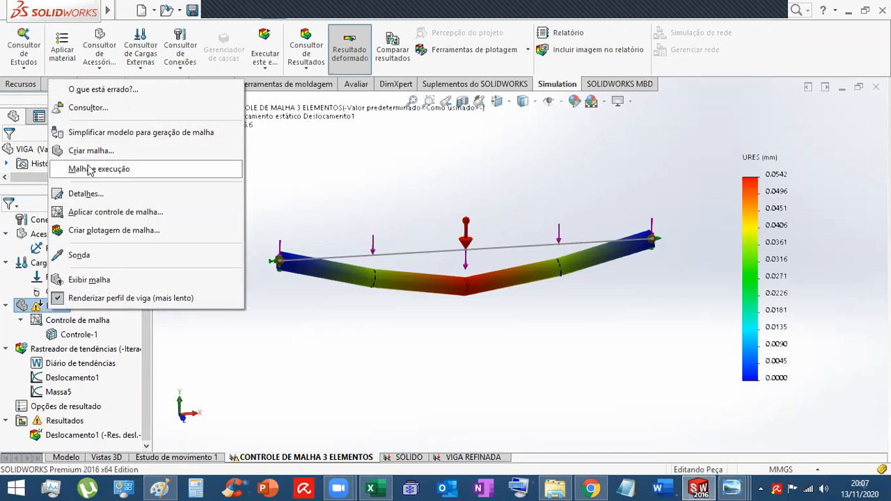
left_click(90, 169)
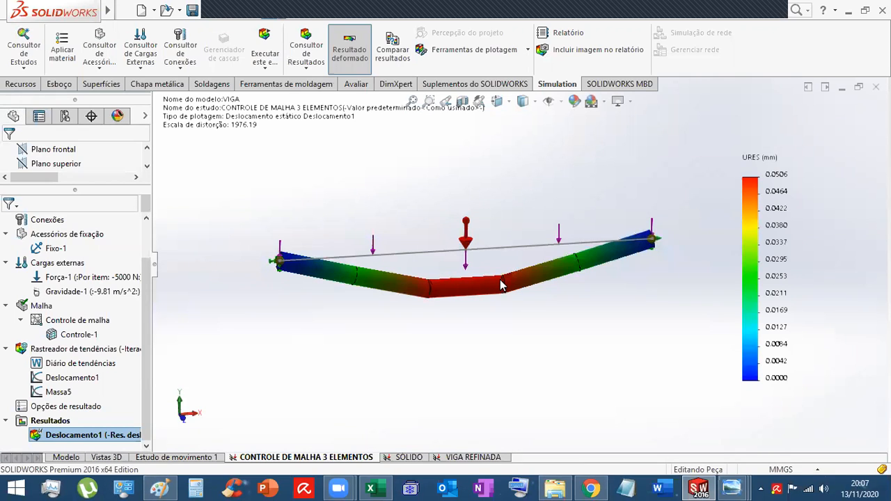
- Raise the Controle-1 mesh control to 6 elements, and remesh and rerun the beam study
right_click(73, 337)
left_click(120, 254)
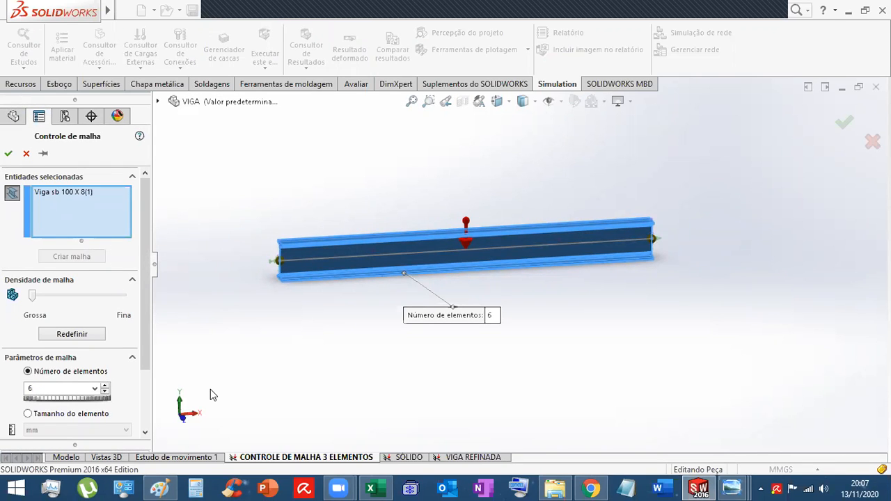
left_click(8, 156)
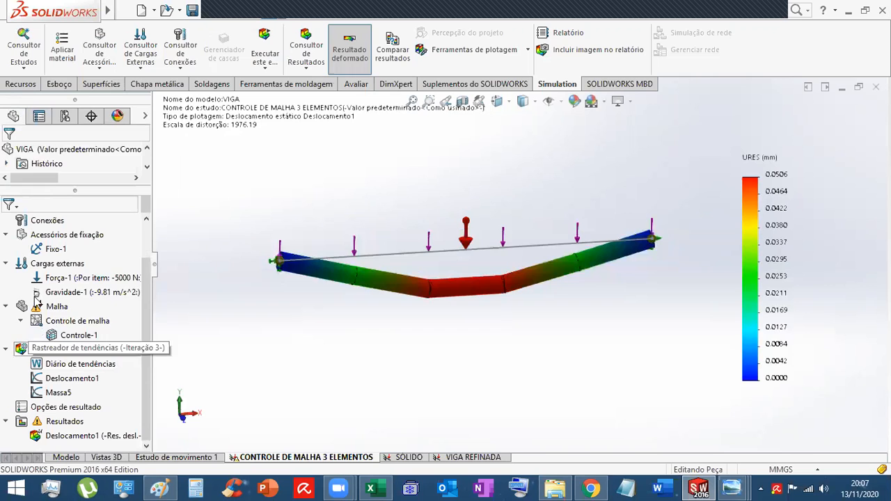
right_click(42, 307)
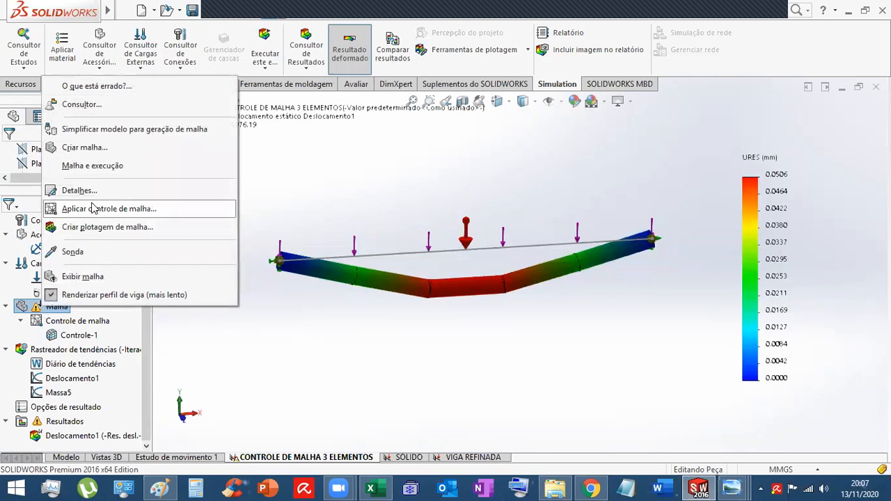
left_click(80, 167)
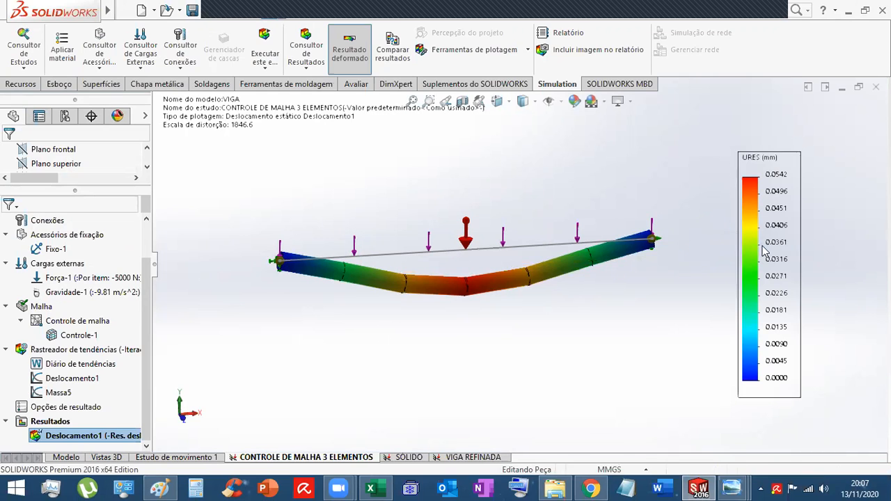
- Change the beam's mesh control to 7 elements, and mesh and run the study with it
right_click(68, 337)
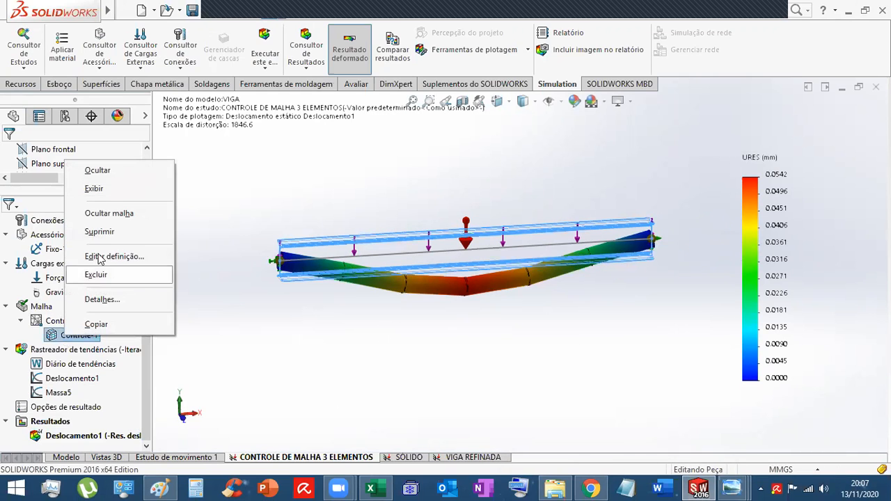
left_click(103, 256)
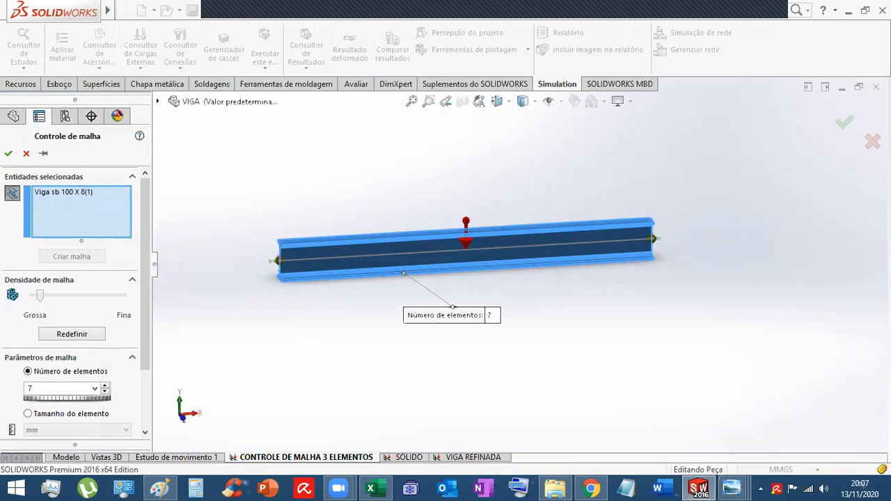
left_click(8, 154)
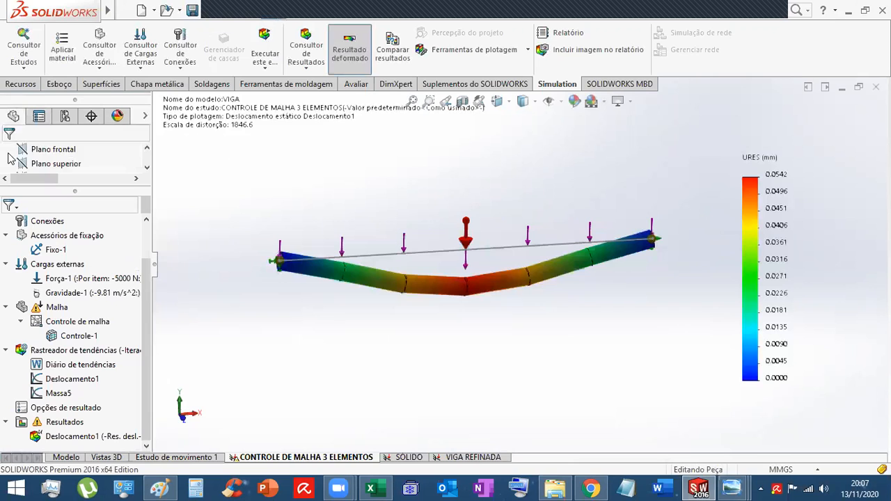
right_click(32, 306)
left_click(83, 164)
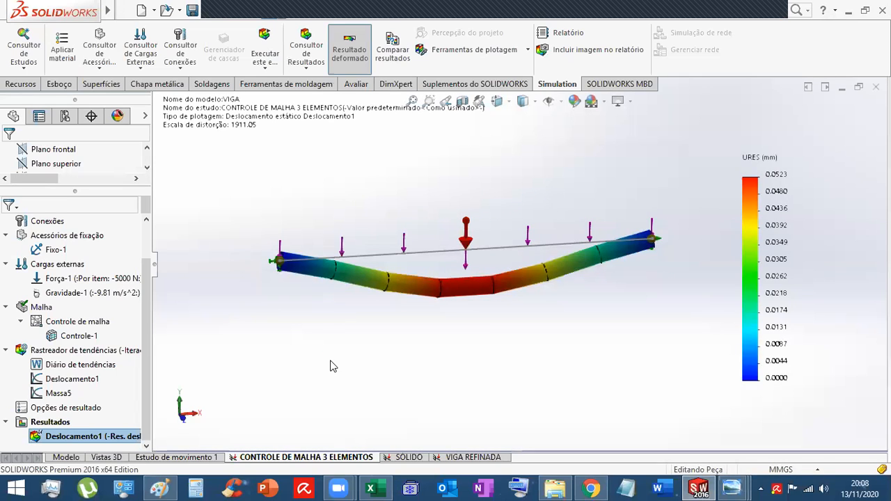
- Increase the beam's mesh control to 8 elements, and mesh and run the study again
right_click(71, 336)
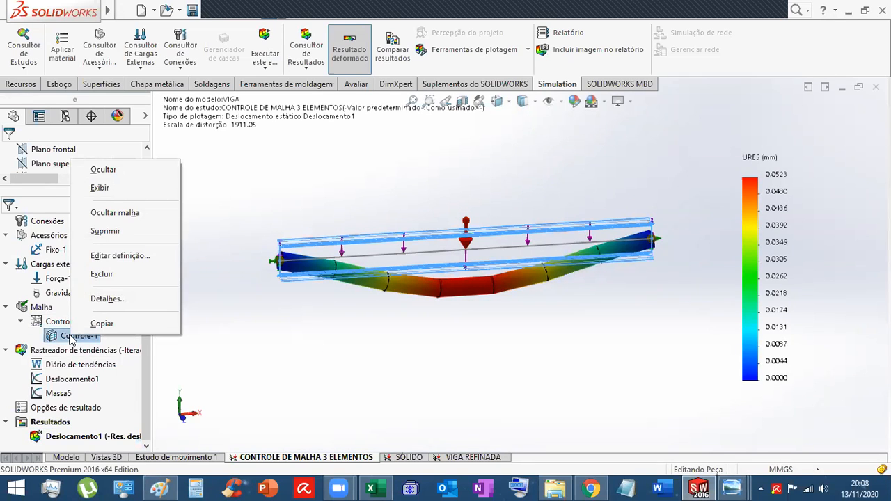
left_click(105, 261)
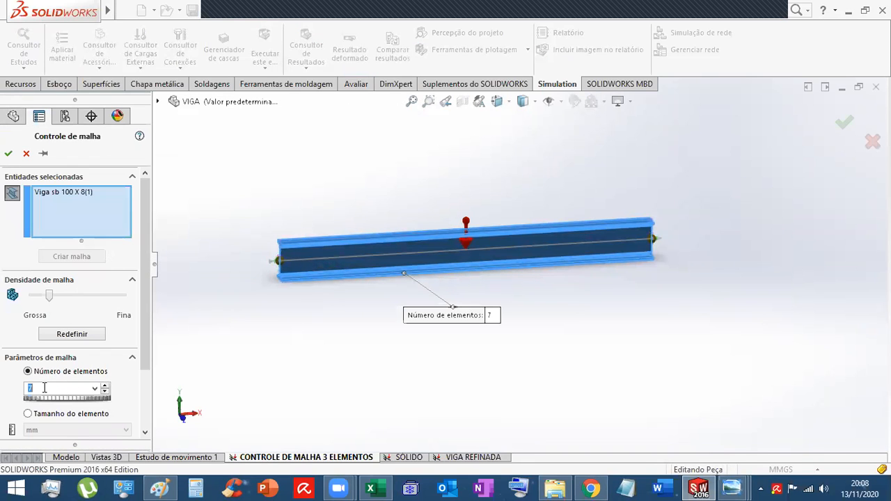
left_click(7, 153)
right_click(46, 313)
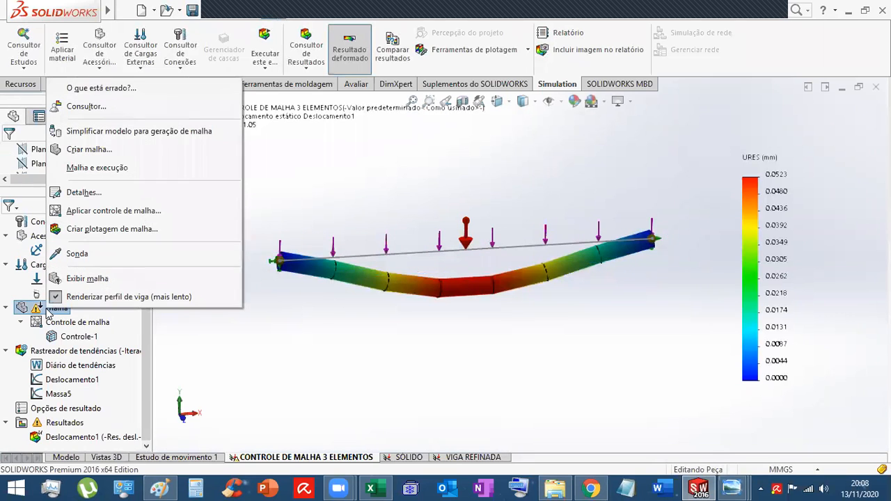
left_click(92, 170)
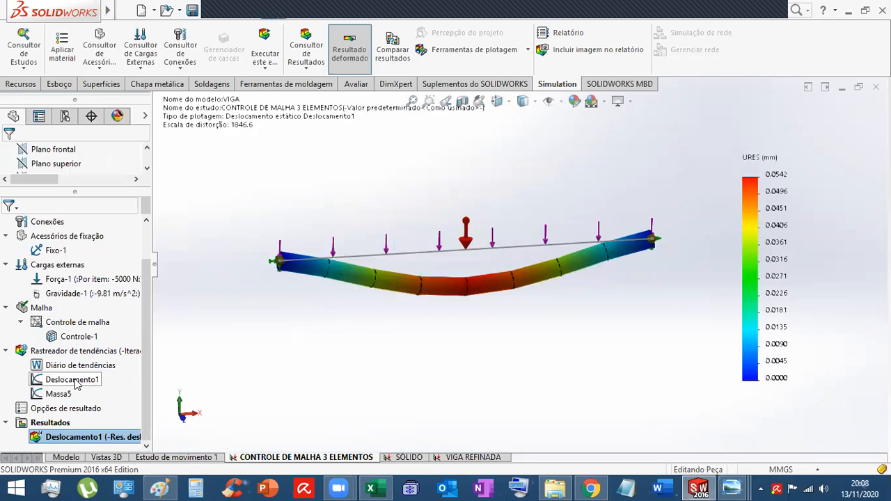
- View the Deslocamento1 trend tracker graph of displacement per iteration and close it
double_click(73, 381)
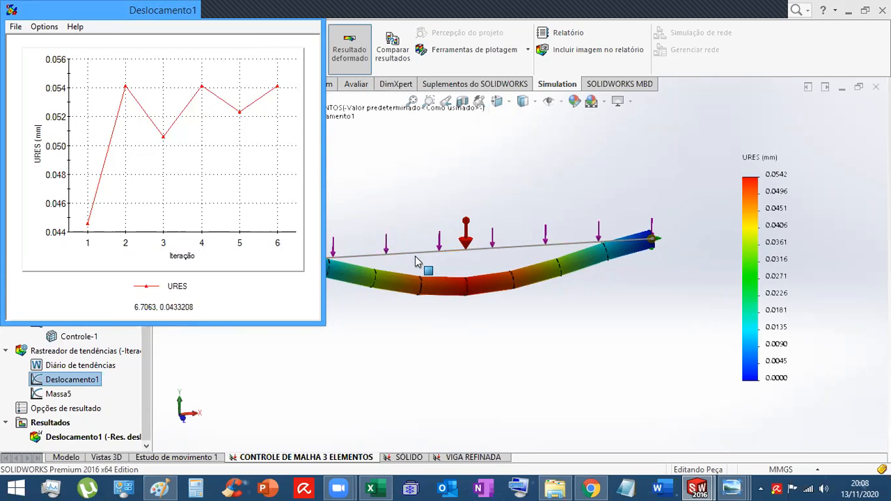
left_click(266, 8)
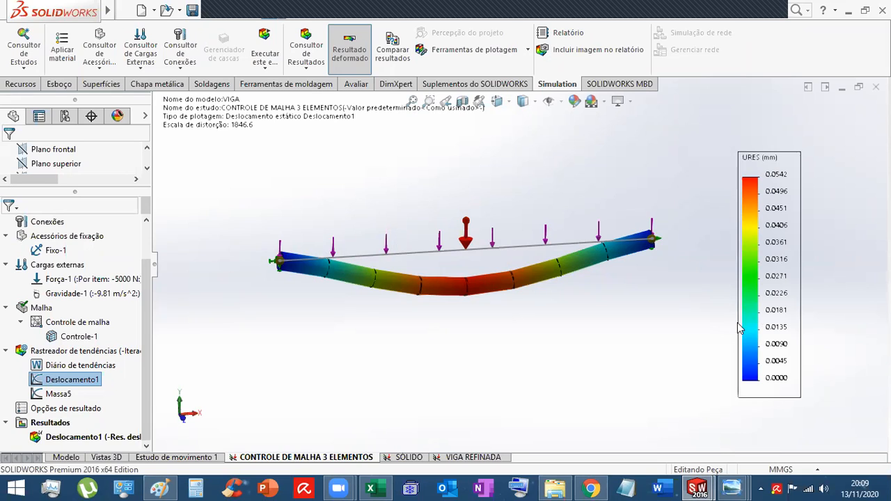
- Examine the picture of the industrial steel structure up close in the photo viewer and close it
left_click(730, 486)
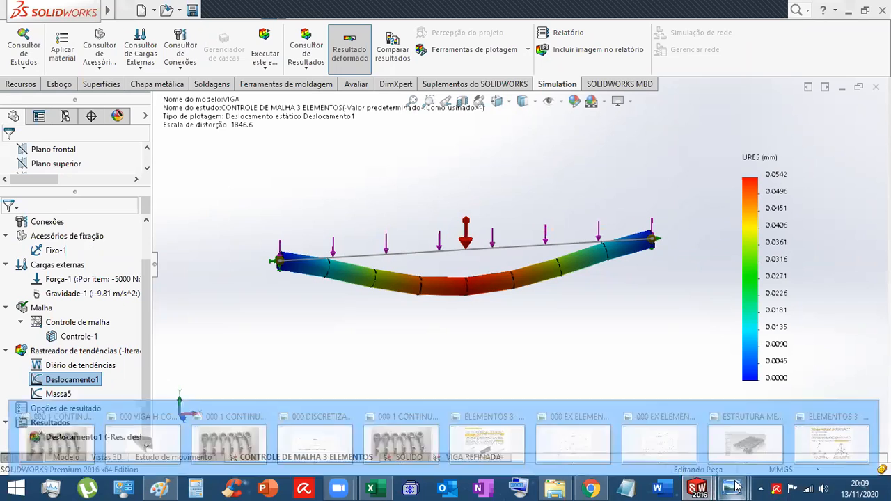
left_click(756, 440)
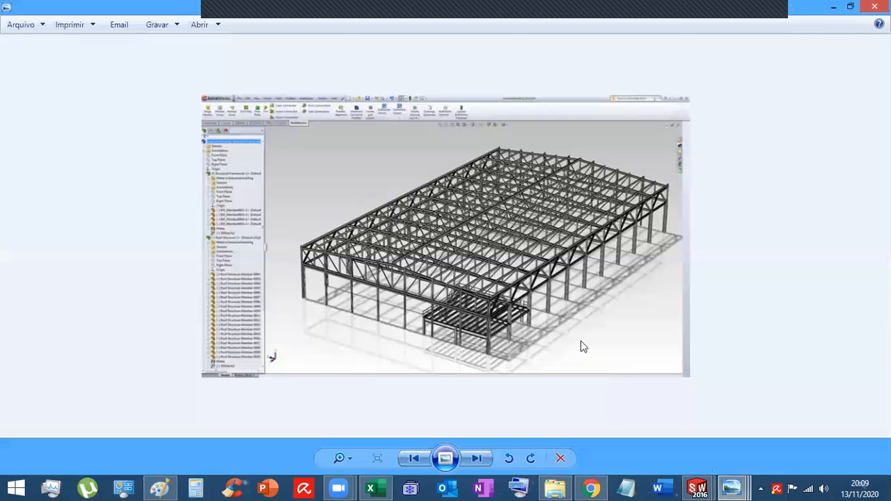
scroll(570, 201, "up", 2)
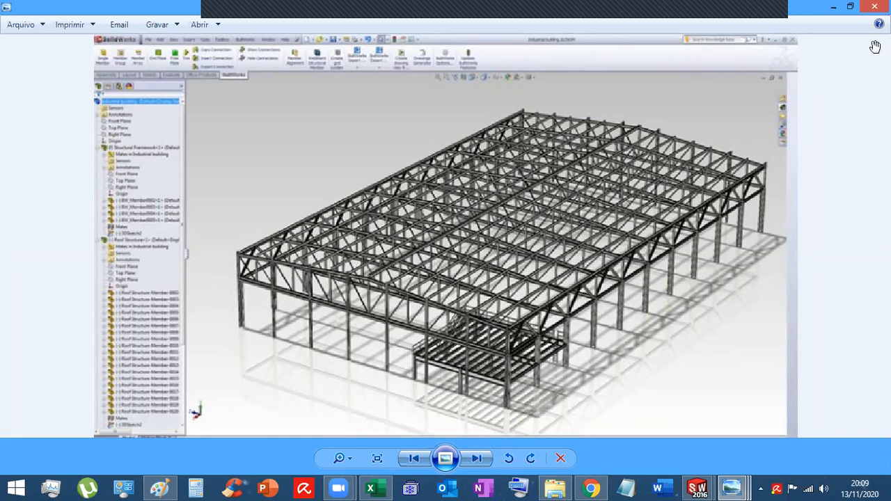
left_click(874, 6)
- Set the Controle-1 mesh control to 10 elements on the beam
left_click(74, 337)
right_click(70, 339)
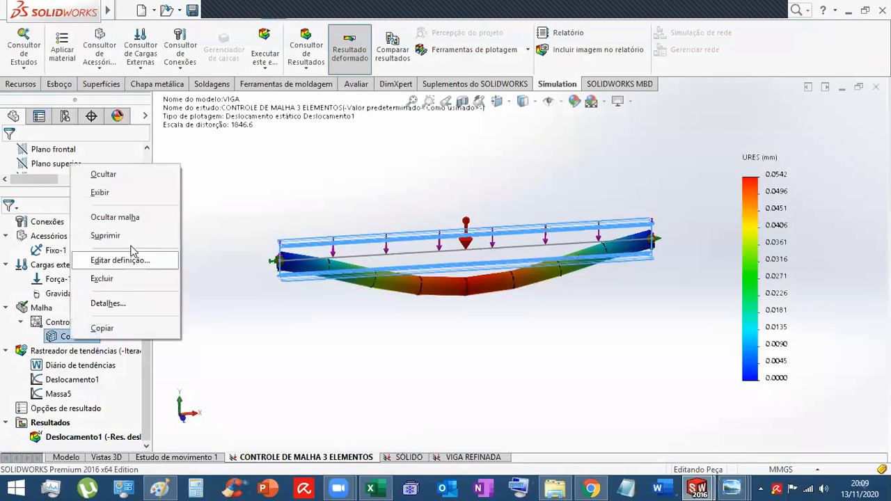
left_click(130, 261)
double_click(50, 390)
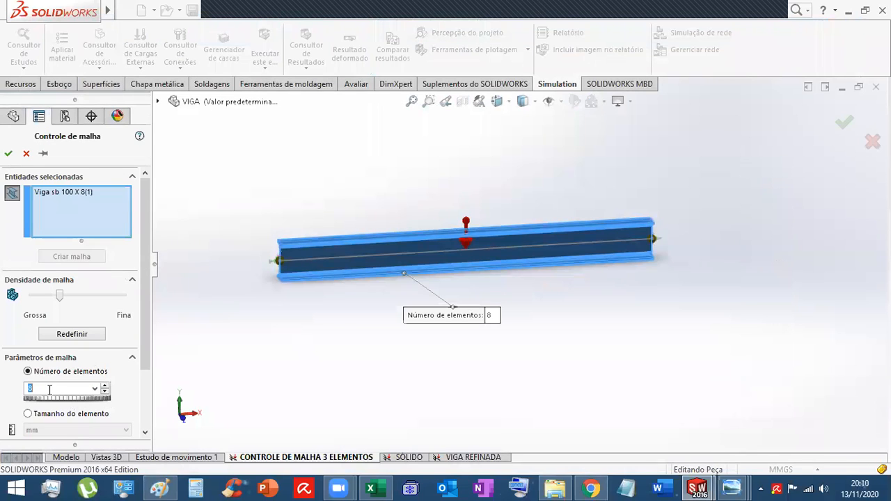
type("10")
left_click(9, 153)
- Mesh and run the study with the ten-element control and inspect the deformed beam's shape up close
right_click(42, 308)
left_click(82, 169)
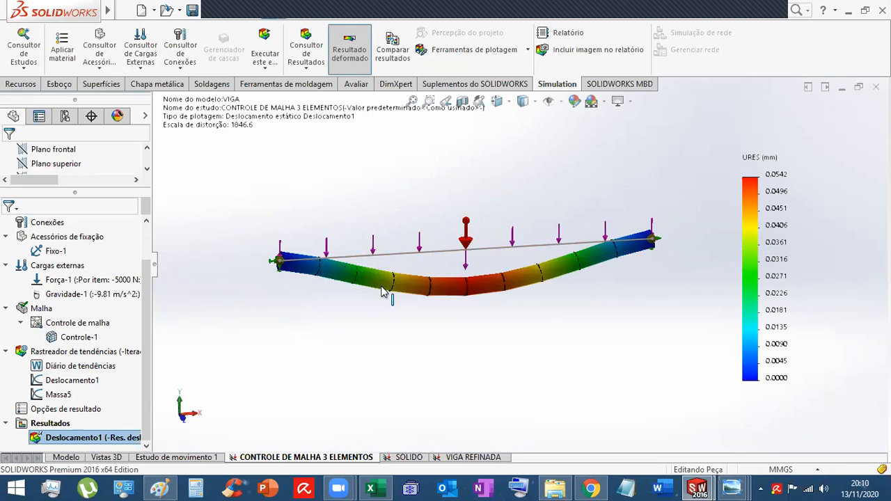
scroll(479, 292, "down", 3)
middle_click_drag(480, 291, 510, 262)
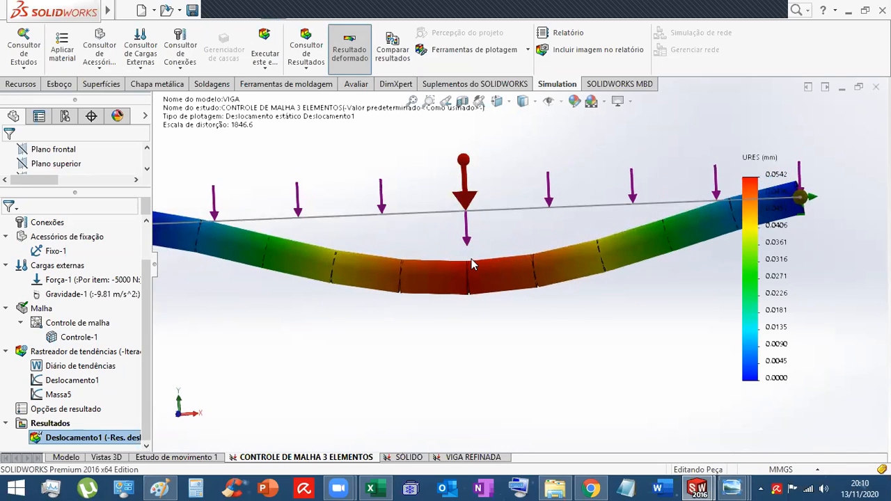
scroll(376, 288, "up", 4)
middle_click_drag(457, 314, 482, 301)
scroll(555, 213, "down", 3)
scroll(521, 264, "up", 3)
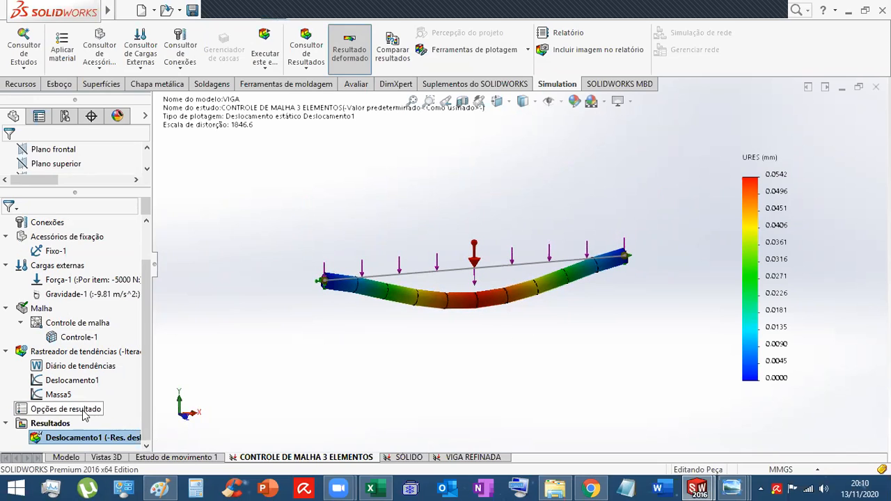
- Change the number of elements in the Controle-1 mesh control once more
right_click(89, 347)
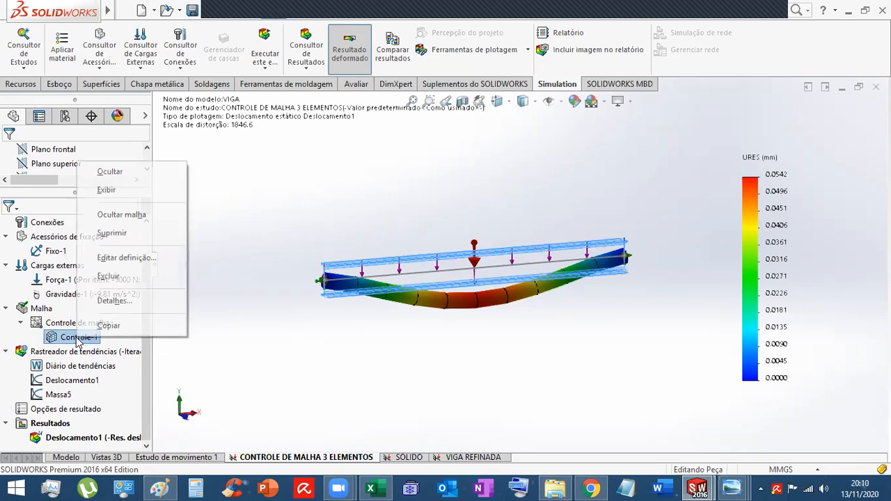
left_click(122, 260)
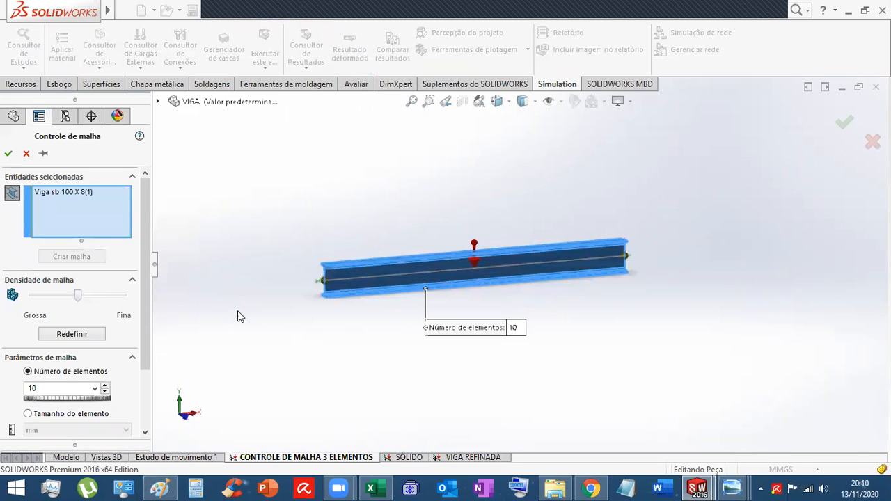
double_click(60, 388)
type("1")
left_click(9, 153)
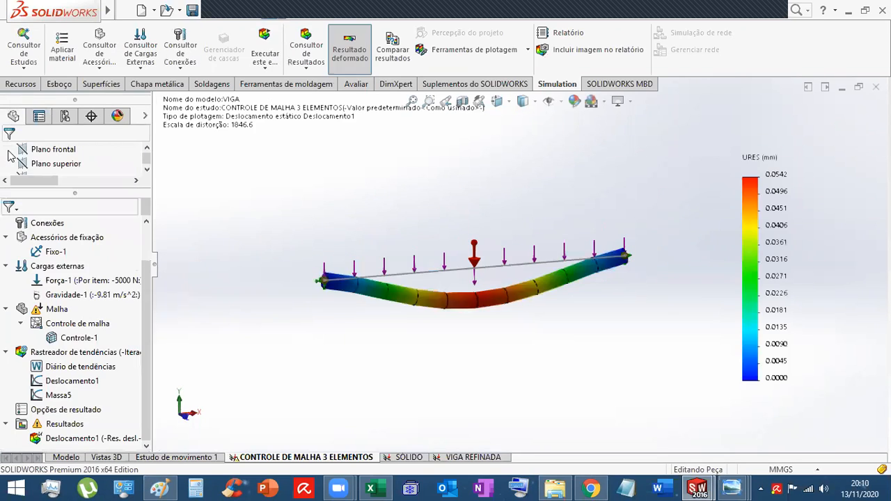
- Mesh and run the beam study with the updated element count and view its Deslocamento1 trend graph
right_click(46, 311)
left_click(96, 169)
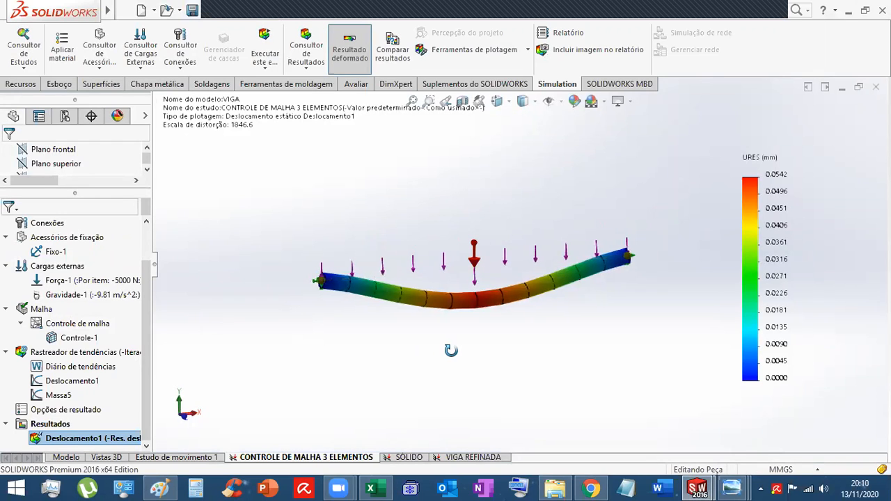
double_click(70, 381)
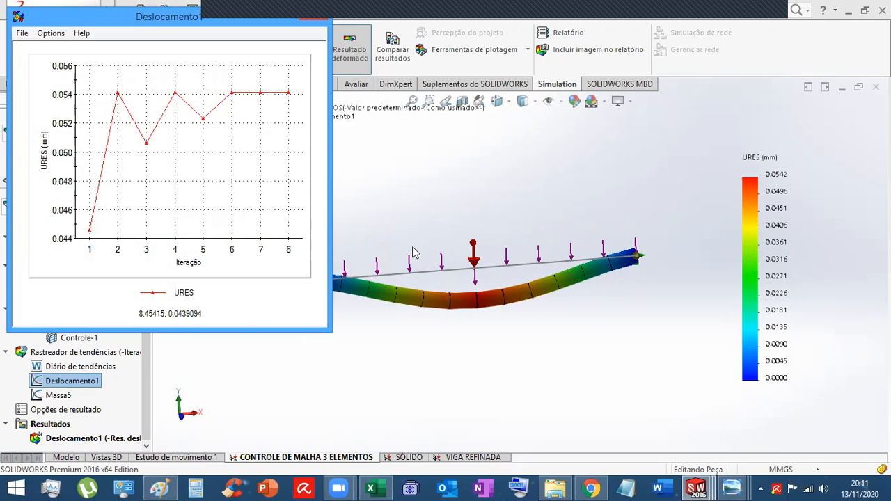
left_click(507, 351)
middle_click_drag(455, 322, 513, 346)
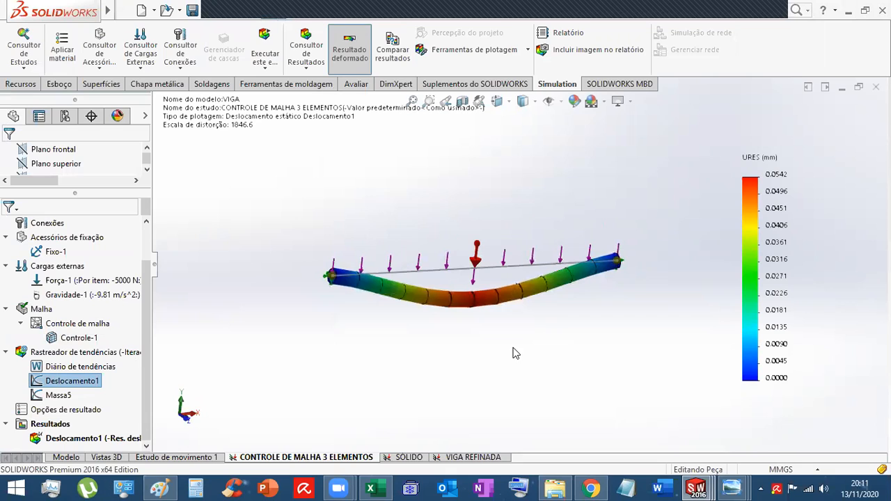
- Check the number of elements in the Controle-1 mesh control definition and close it without changes
right_click(64, 339)
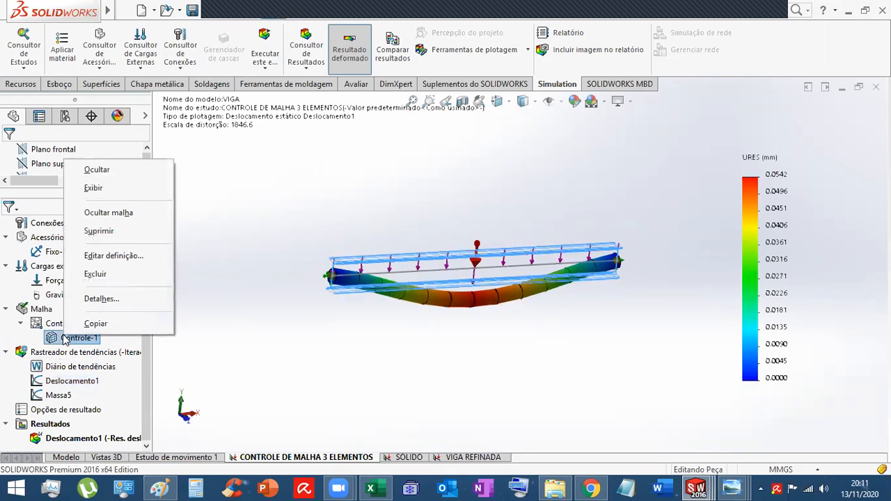
left_click(116, 257)
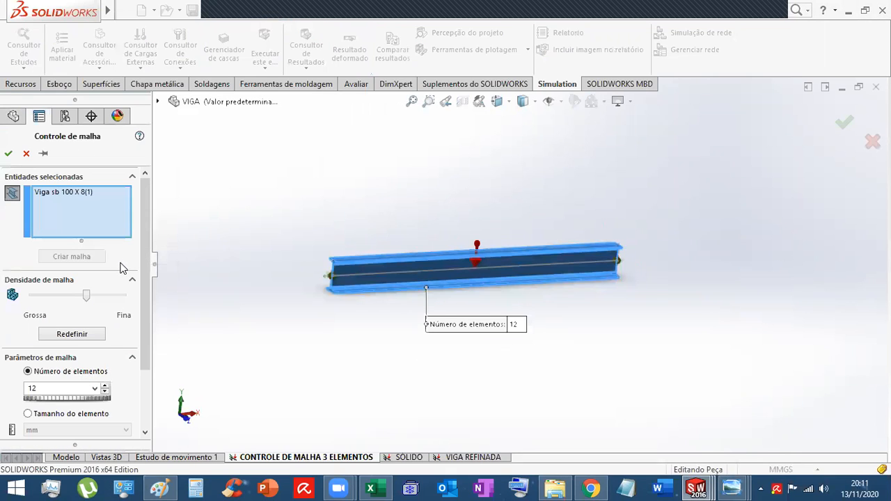
left_click(26, 154)
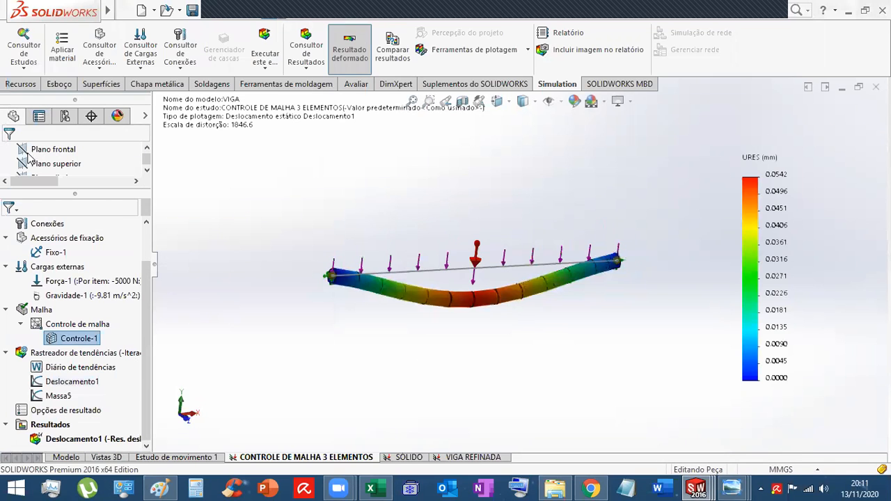
- Show the Deslocamento1 displacement plot of the SÓLIDO study and examine the deformed solid beam
left_click(408, 457)
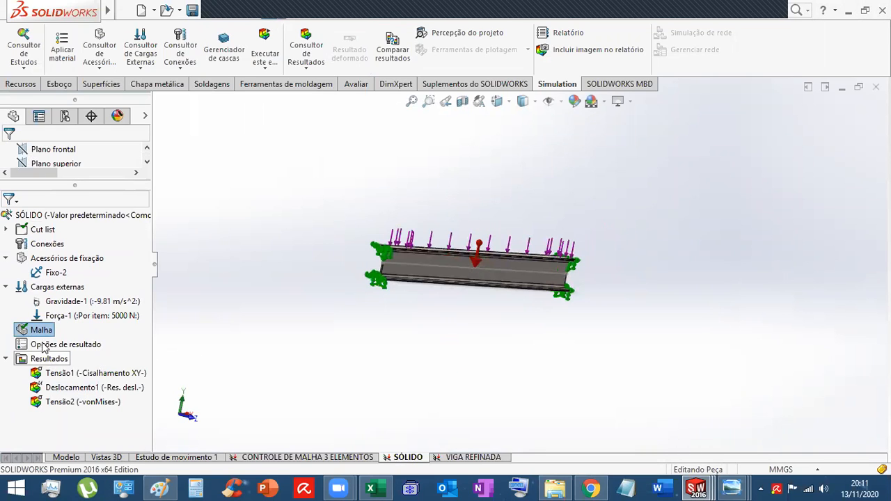
double_click(84, 387)
middle_click_drag(644, 285, 621, 285)
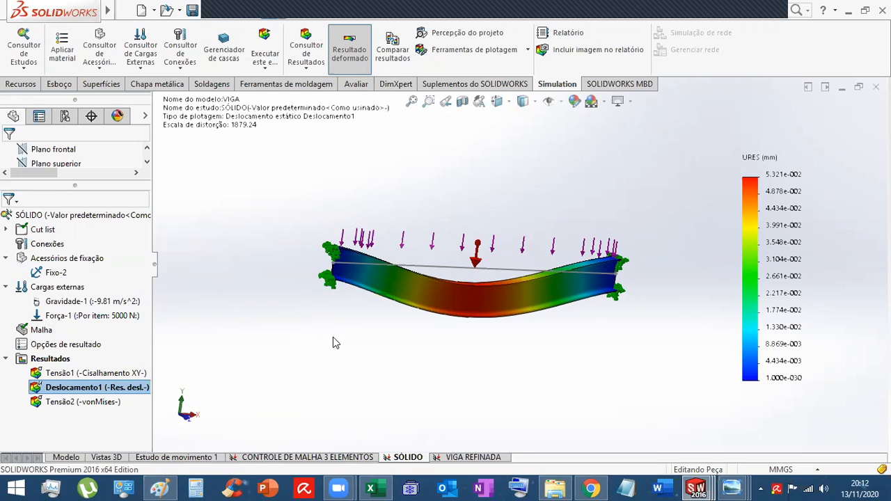
middle_click_drag(406, 341, 463, 368)
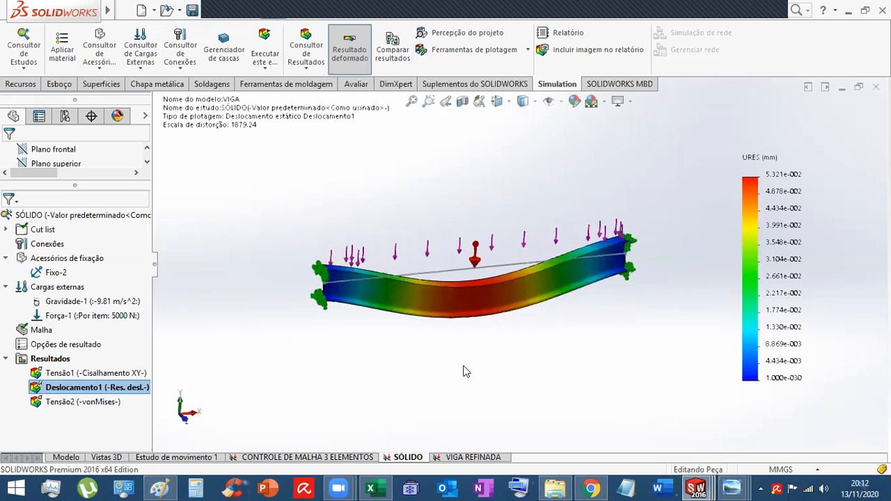
scroll(553, 291, "down", 2)
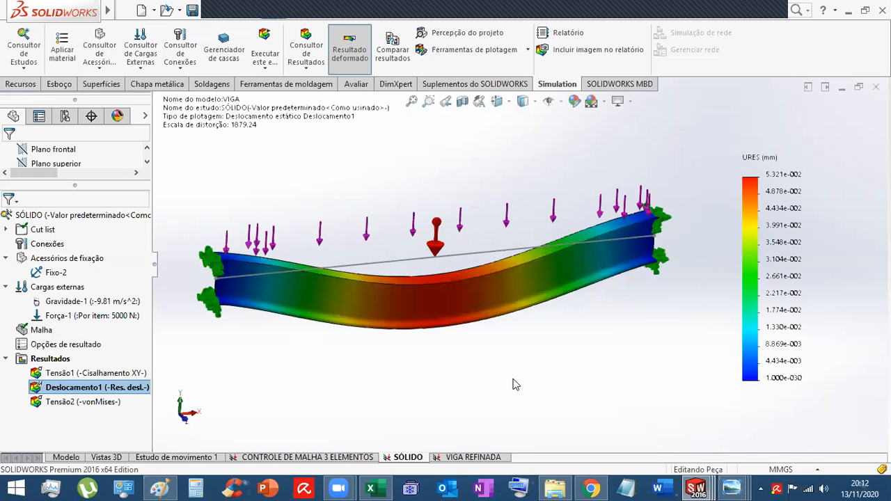
mouse_move(512, 377)
middle_mouse_down()
mouse_move(501, 373)
mouse_move(520, 364)
mouse_move(522, 378)
middle_mouse_up()
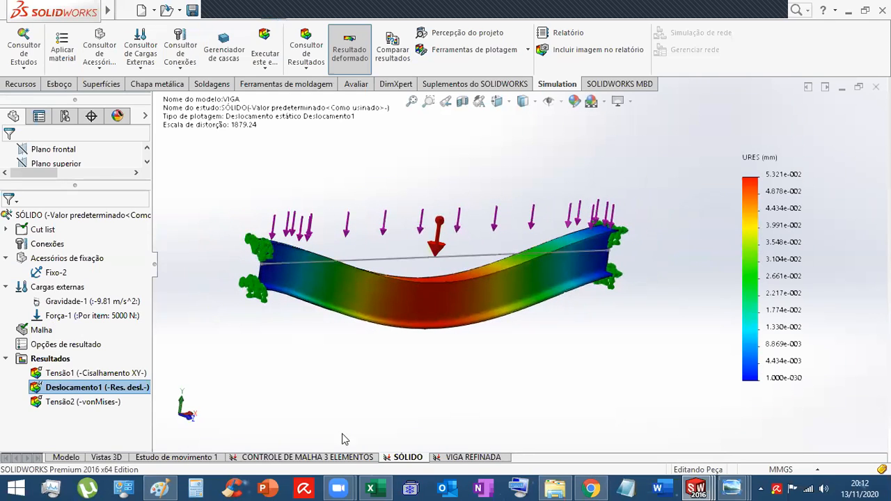
- Open the trend journal of the CONTROLE DE MALHA 3 ELEMENTOS study, read the displacements through Iteração 8, and minimize the document
left_click(293, 457)
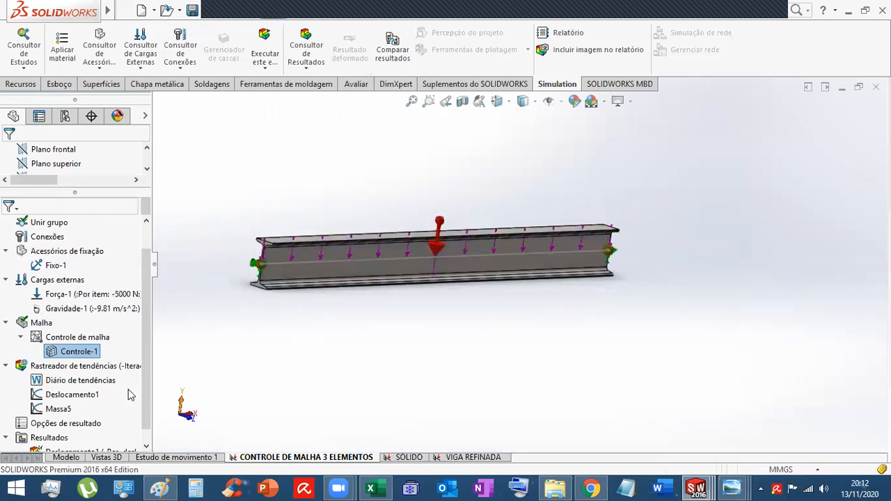
double_click(59, 381)
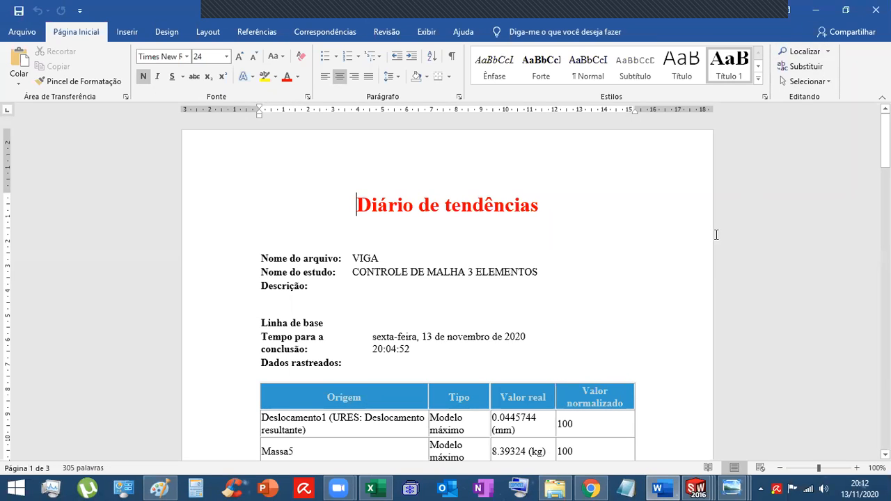
left_click_drag(886, 141, 886, 278)
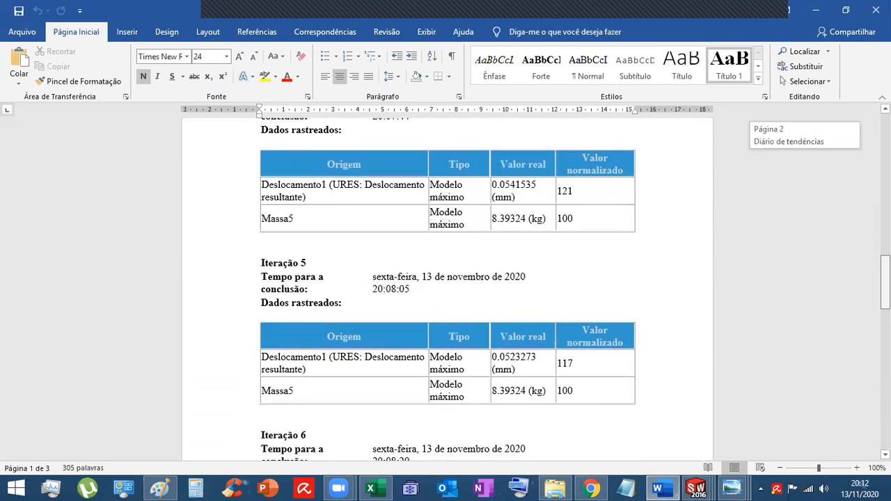
left_click_drag(886, 281, 858, 386)
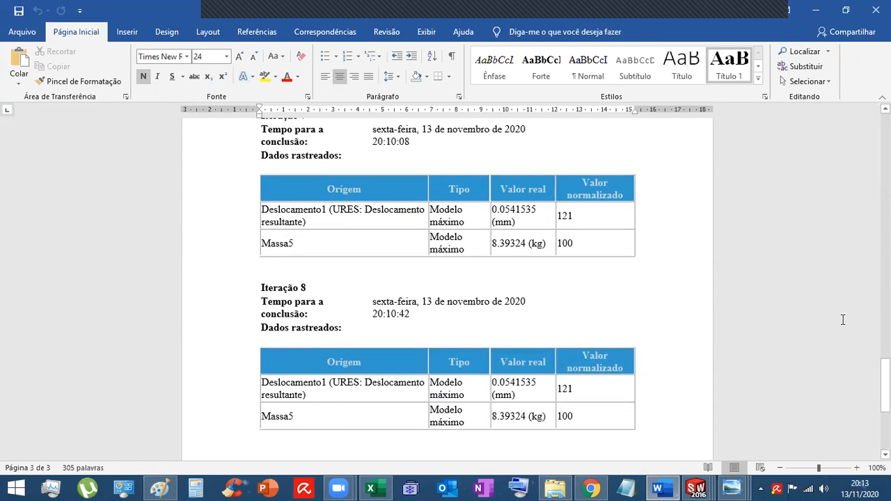
left_click(816, 10)
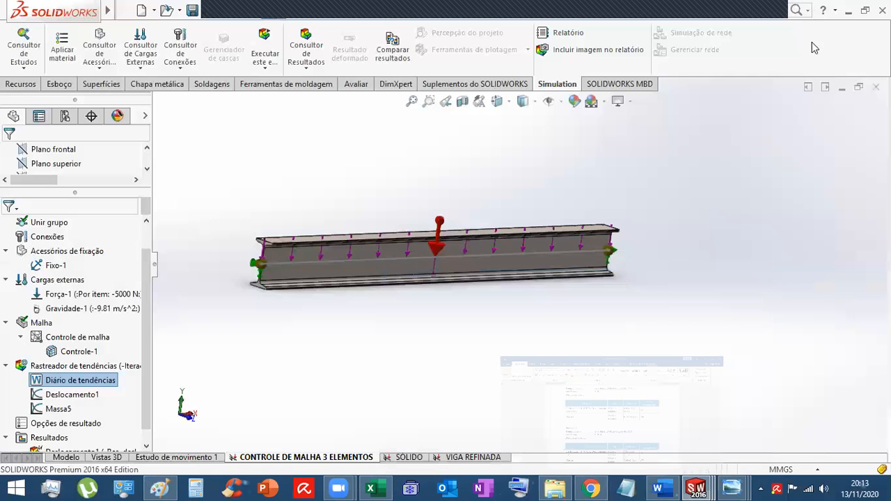
middle_click_drag(430, 313, 458, 325)
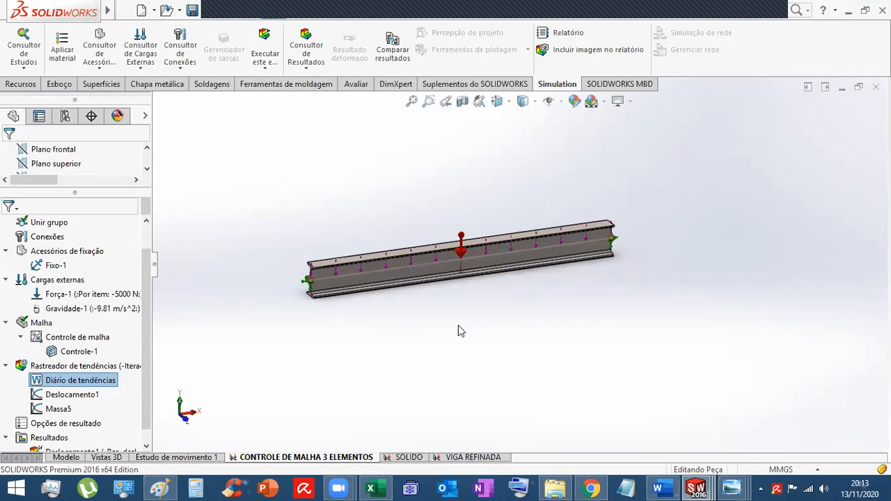
- Inspect the beam's fixtures and distributed loads in the SÓLIDO study up close
left_click(401, 457)
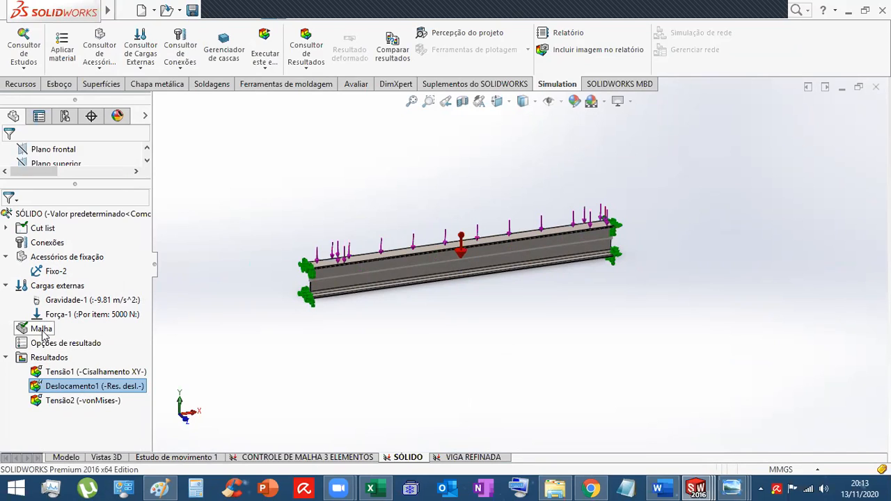
middle_click_drag(284, 328, 350, 324)
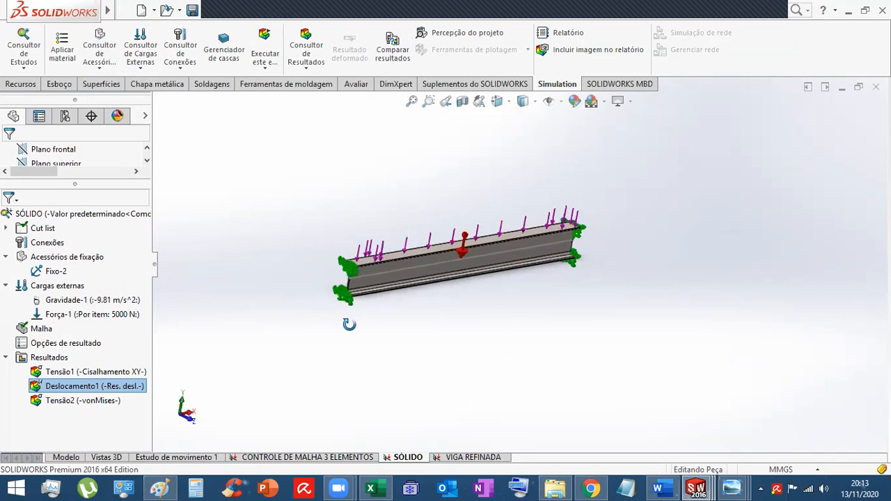
scroll(563, 223, "down", 3)
scroll(521, 266, "up", 3)
scroll(432, 318, "down", 3)
mouse_move(440, 306)
middle_mouse_down()
mouse_move(471, 252)
mouse_move(438, 286)
mouse_move(434, 305)
middle_mouse_up()
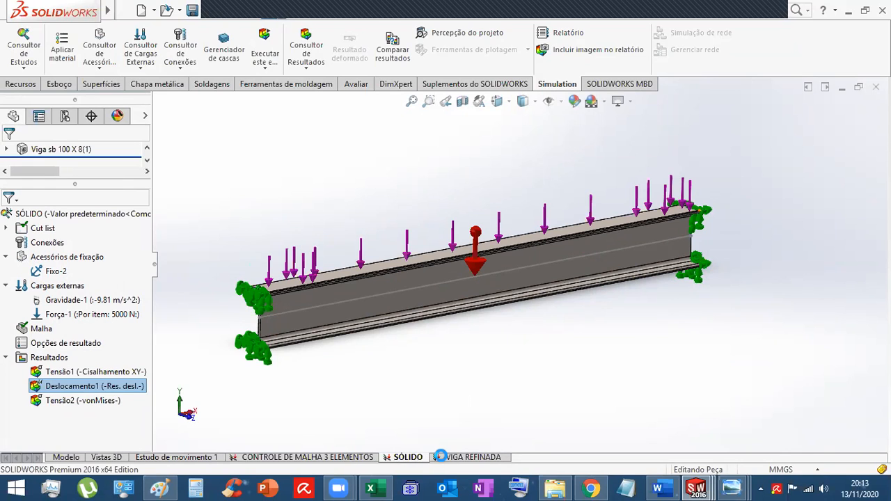
- Show the mesh of the VIGA REFINADA study and examine its beam divisions up close
left_click(449, 459)
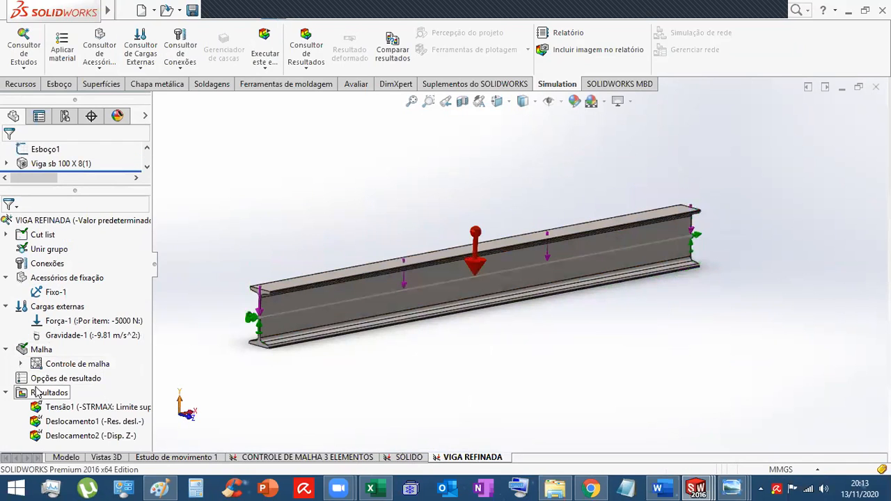
right_click(40, 349)
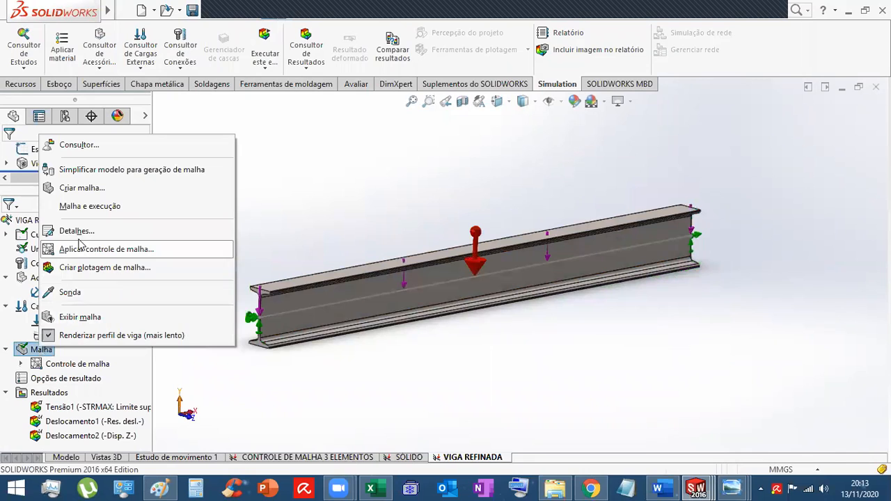
left_click(291, 413)
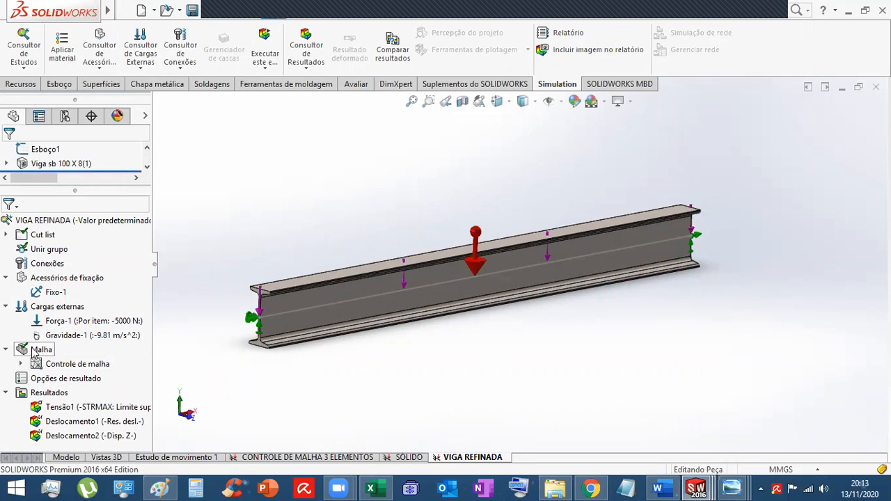
right_click(33, 352)
left_click(68, 319)
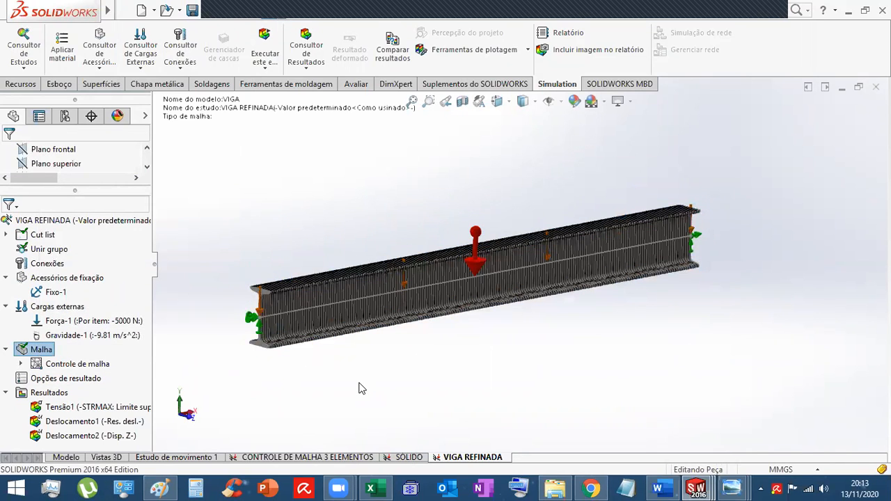
middle_click_drag(422, 391, 410, 351)
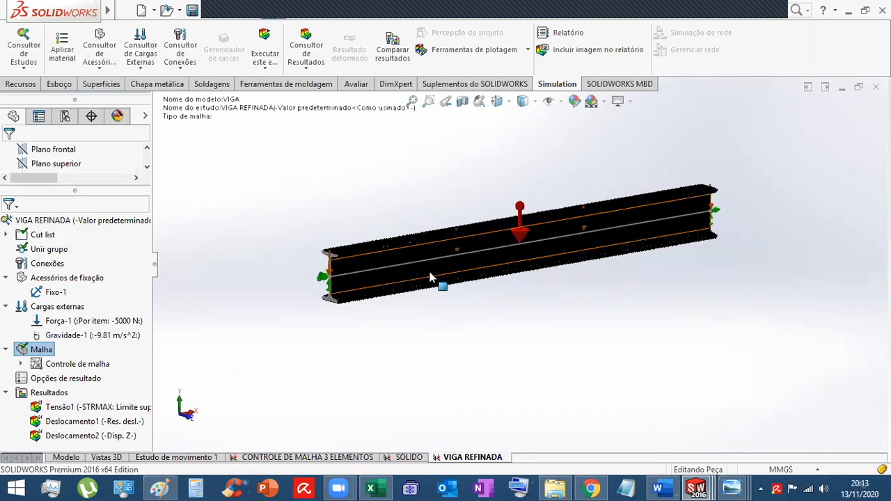
scroll(439, 284, "down", 3)
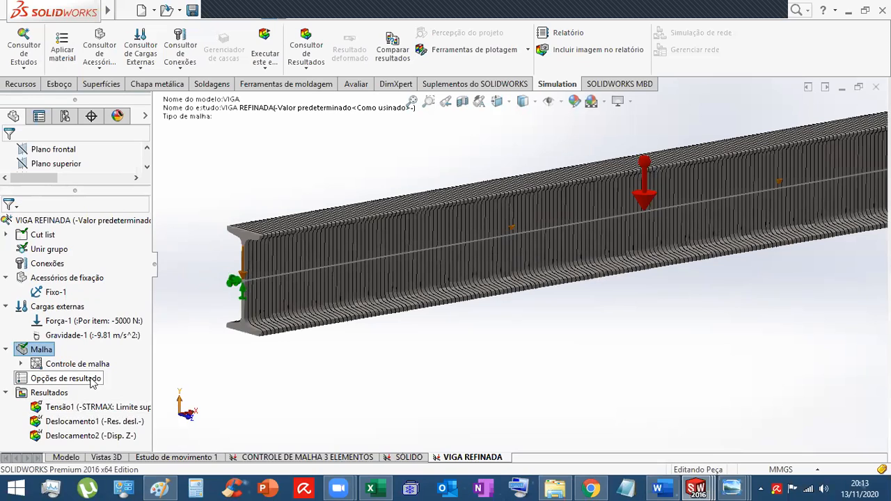
- Check the number of elements in VIGA REFINADA's Controle-2 mesh control and close it without changes
right_click(90, 365)
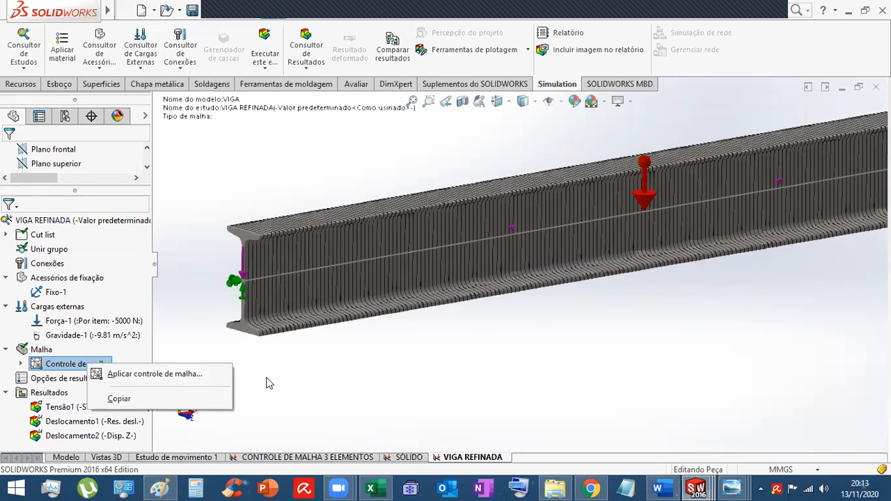
left_click(305, 385)
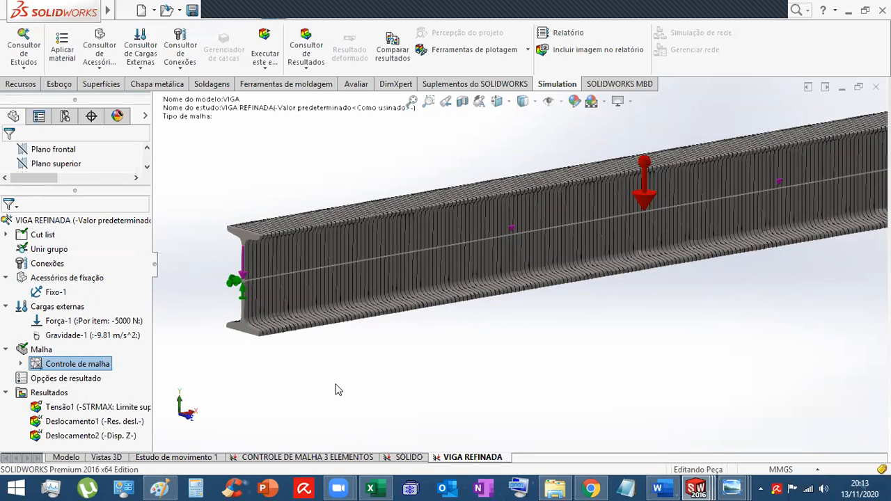
left_click(21, 364)
left_click(74, 394)
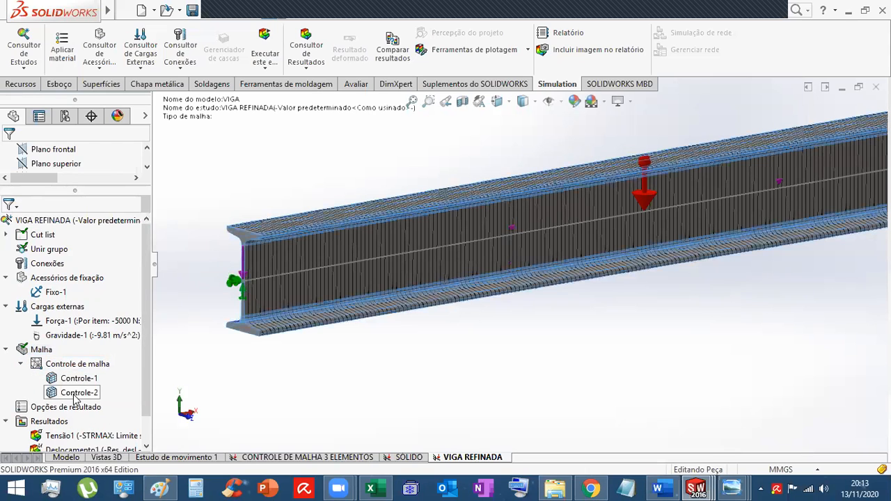
right_click(79, 394)
left_click(122, 311)
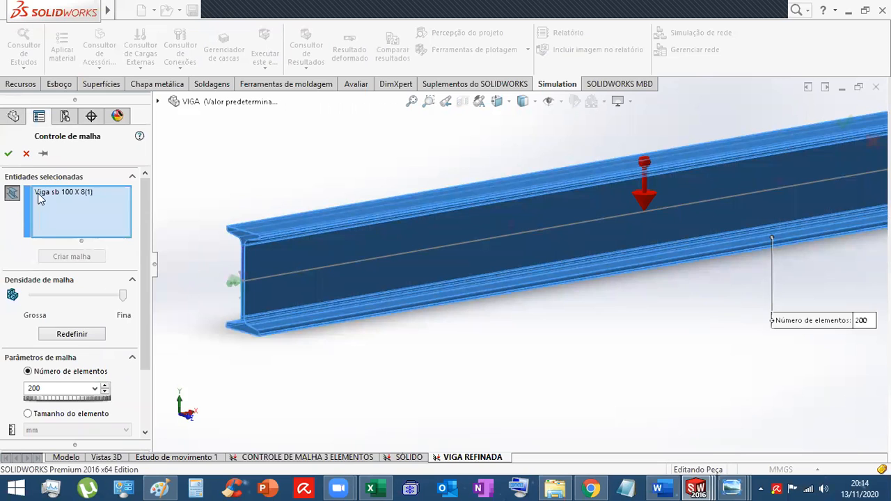
left_click(26, 154)
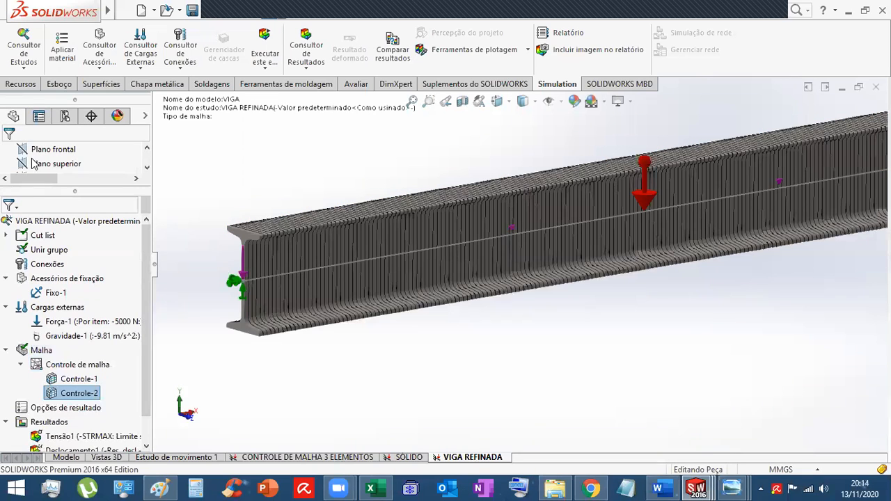
- Show the Deslocamento1 displacement plot of the VIGA REFINADA study and examine the whole deformed beam
scroll(148, 359, "down", 2)
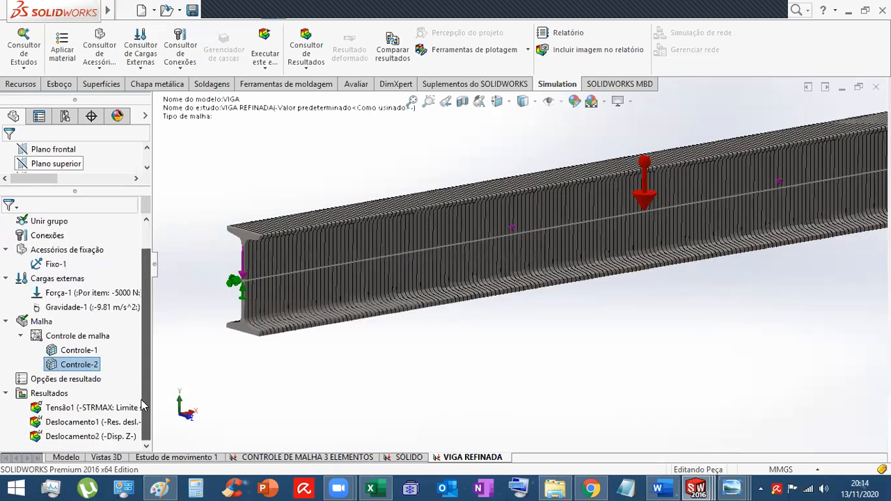
double_click(64, 427)
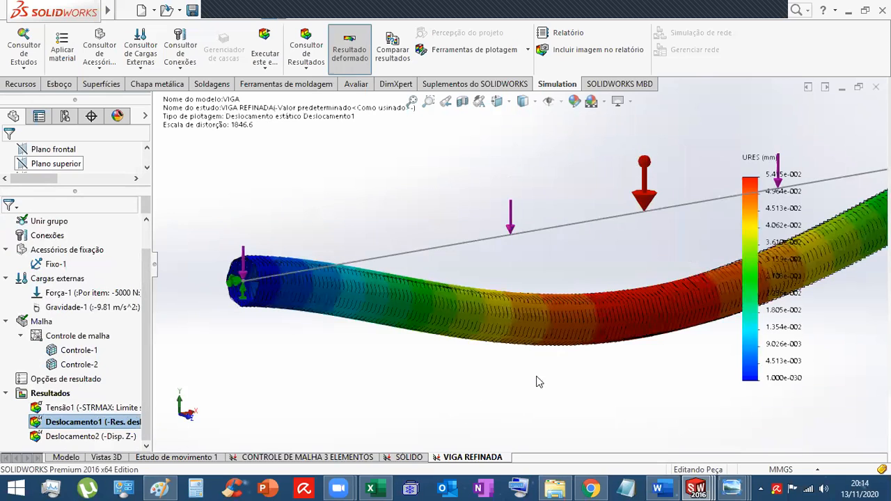
scroll(537, 378, "up", 5)
middle_click_drag(665, 306, 541, 312)
scroll(557, 299, "down", 3)
scroll(613, 292, "up", 3)
middle_click_drag(630, 291, 626, 327)
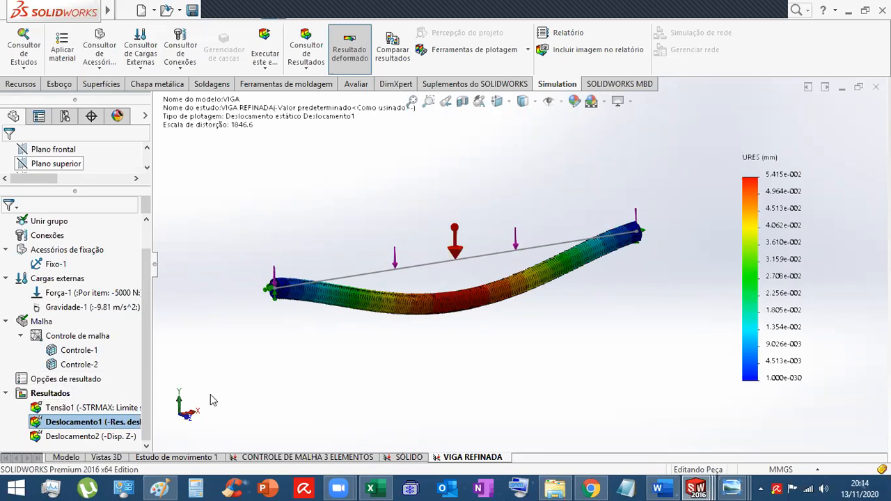
- Check the stress components available for a new stress plot in the CONTROLE DE MALHA 3 ELEMENTOS study, then cancel the plot
left_click(312, 458)
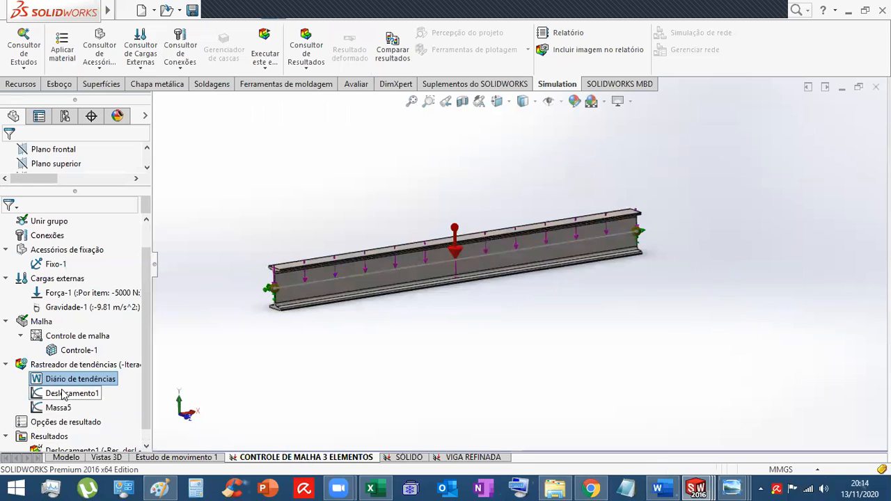
right_click(46, 424)
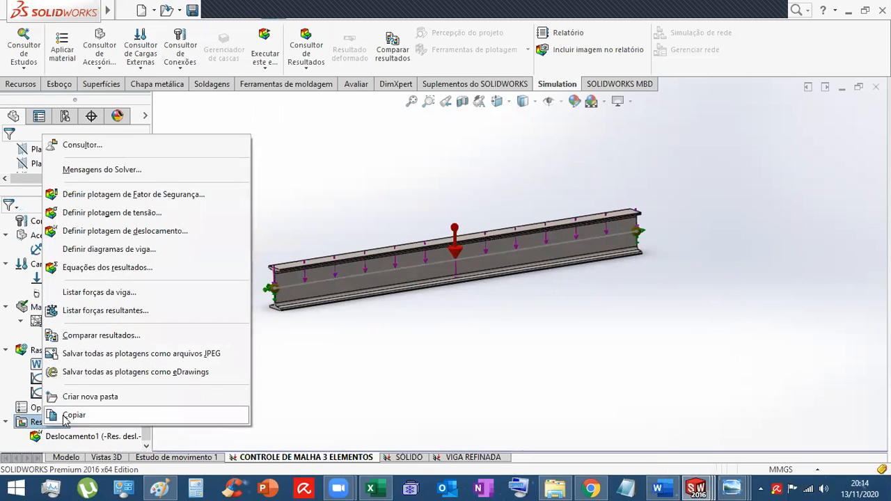
left_click(114, 213)
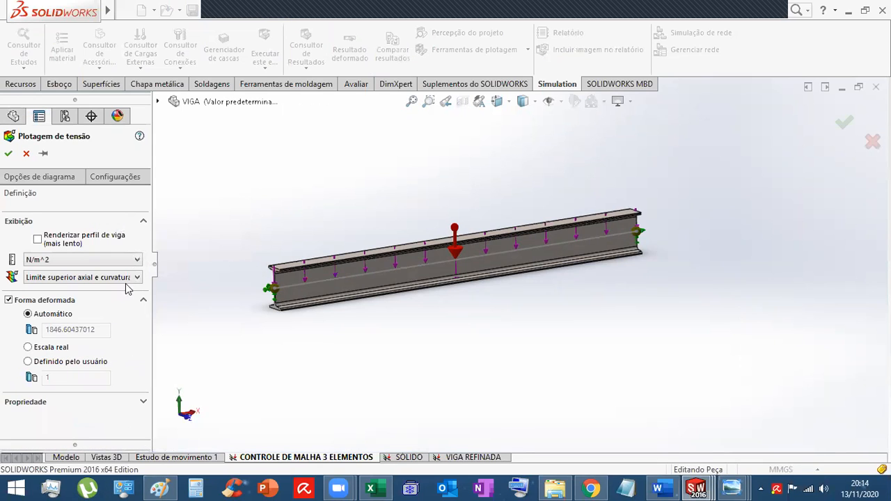
left_click(78, 277)
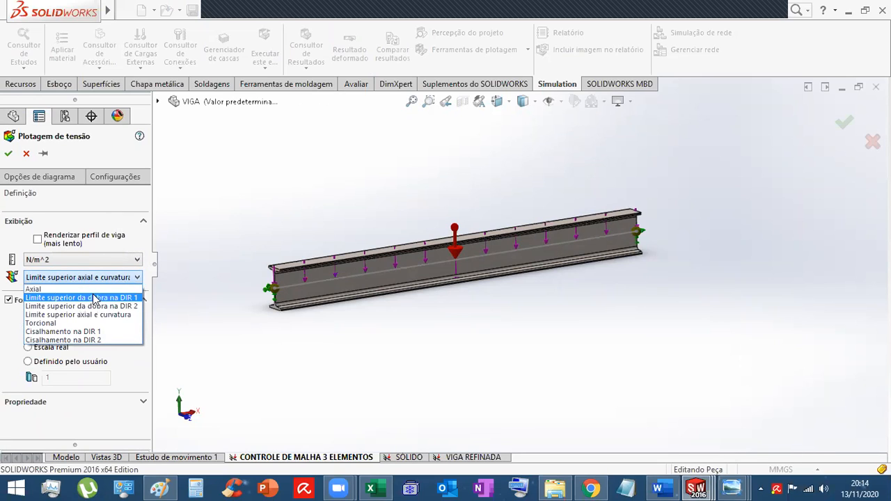
left_click(26, 153)
left_click(25, 153)
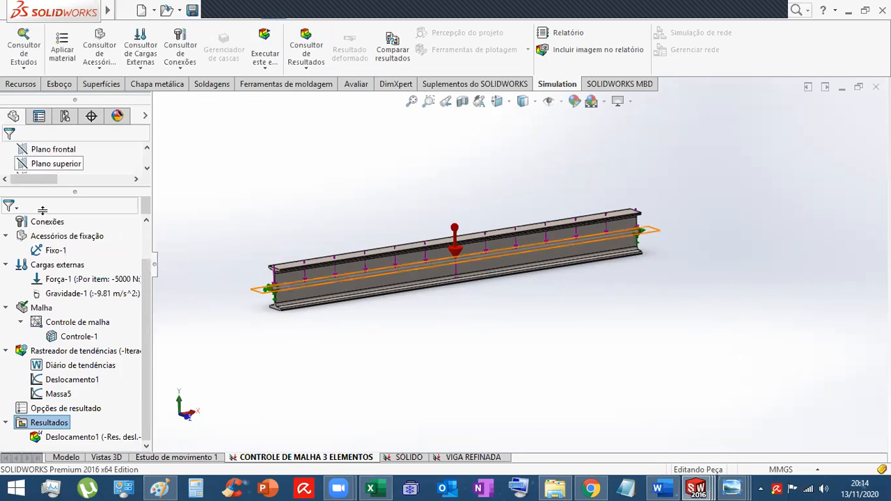
right_click(48, 408)
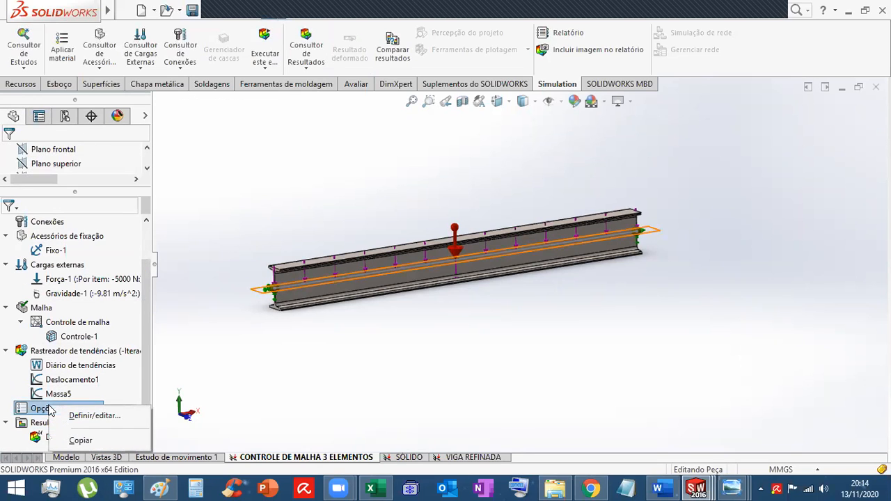
left_click(264, 394)
right_click(46, 425)
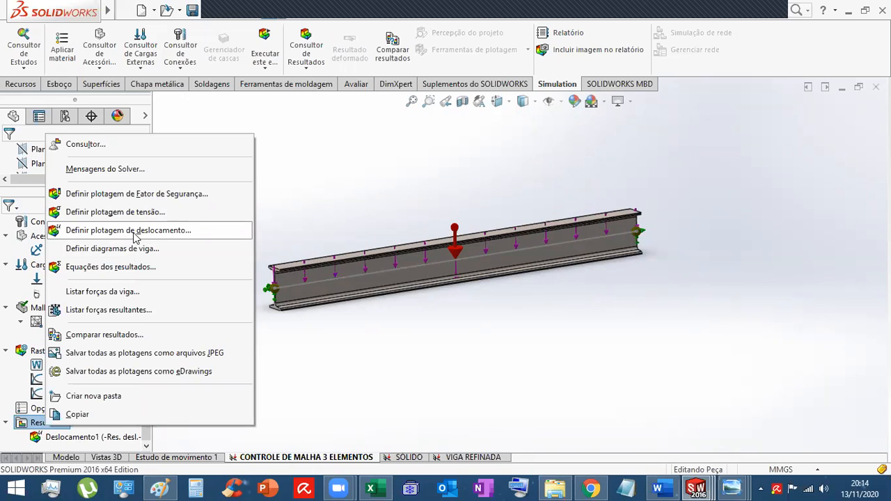
left_click(352, 163)
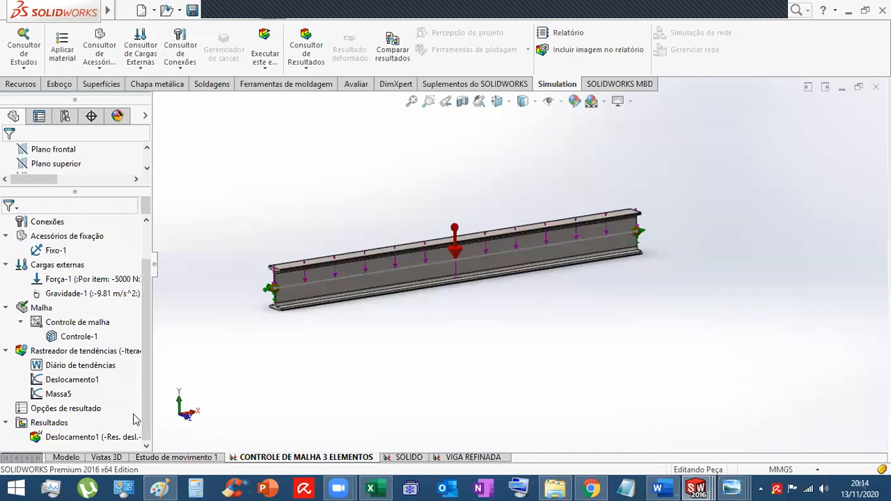
- Start a new displacement plot in the CONTROLE DE MALHA 3 ELEMENTOS results showing UZ: Deslocamento Z in mm
right_click(46, 424)
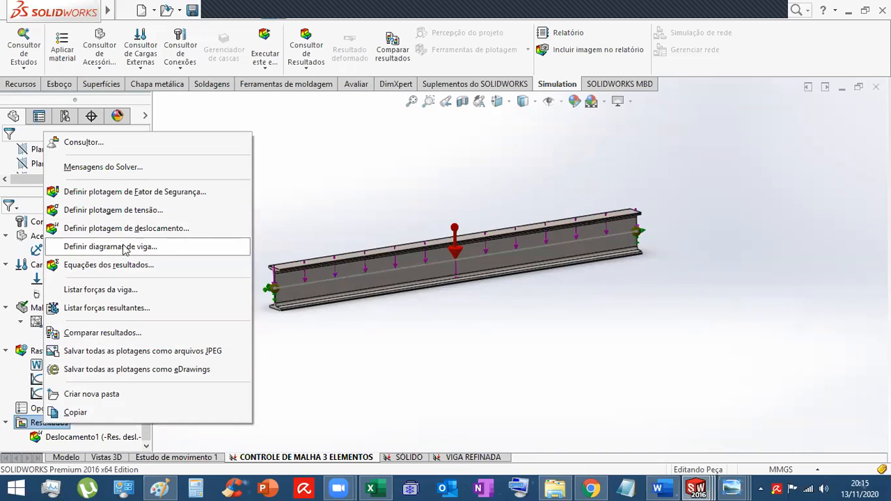
left_click(143, 234)
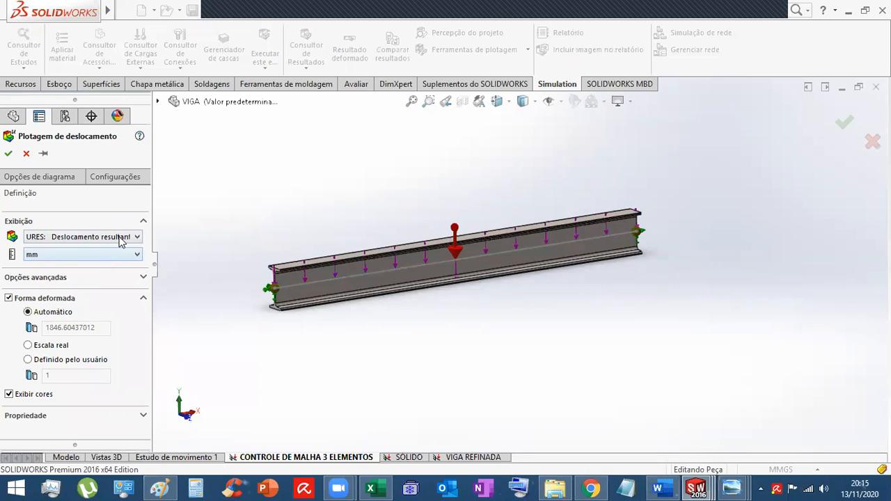
left_click(120, 237)
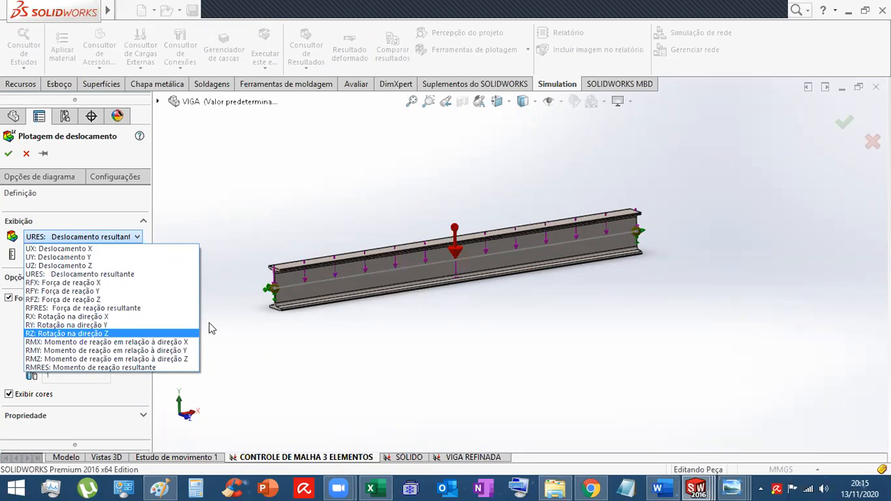
left_click(82, 268)
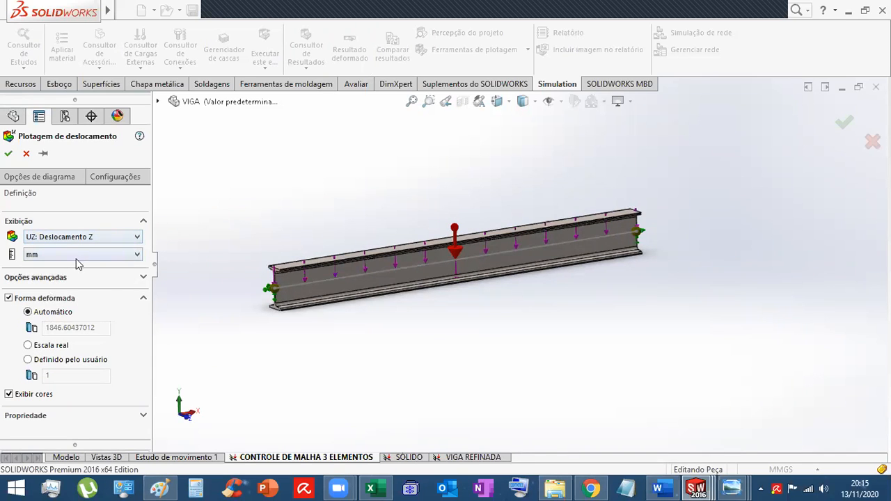
left_click(78, 255)
left_click(84, 291)
- Set the displacement plot's legend number format to flutuante and create the plot
left_click(22, 176)
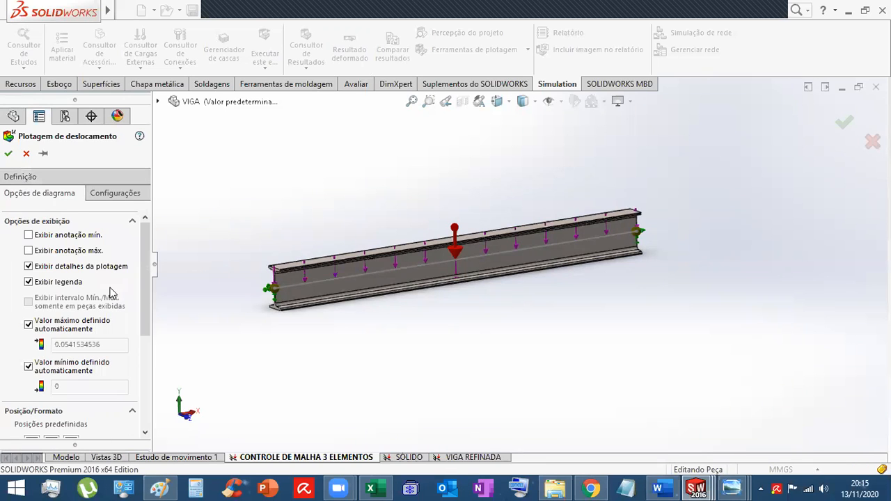
scroll(145, 265, "down", 5)
left_click(56, 388)
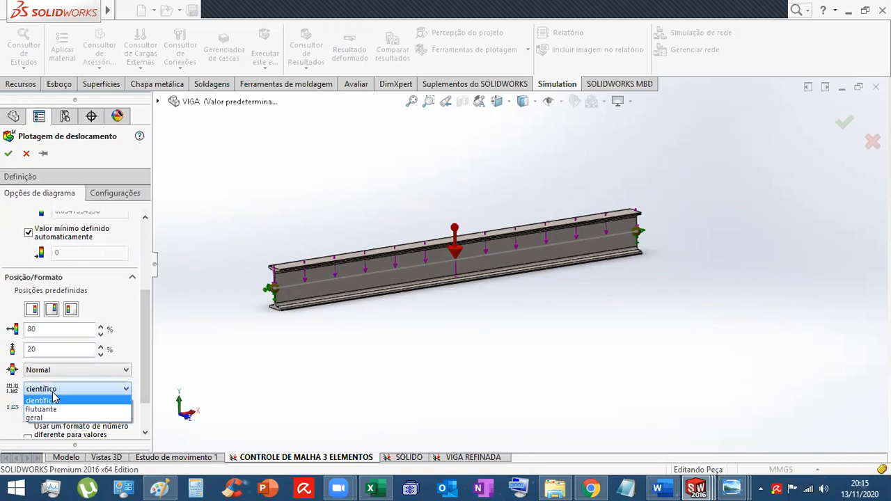
left_click(47, 409)
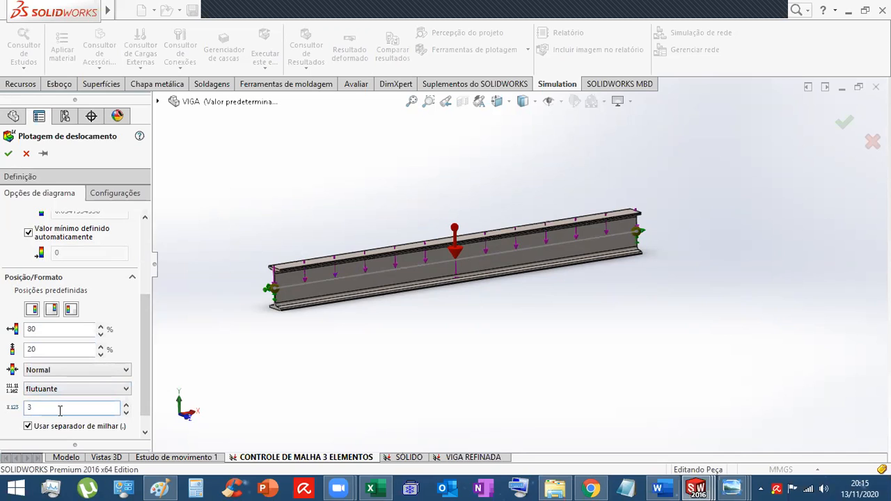
left_click(7, 153)
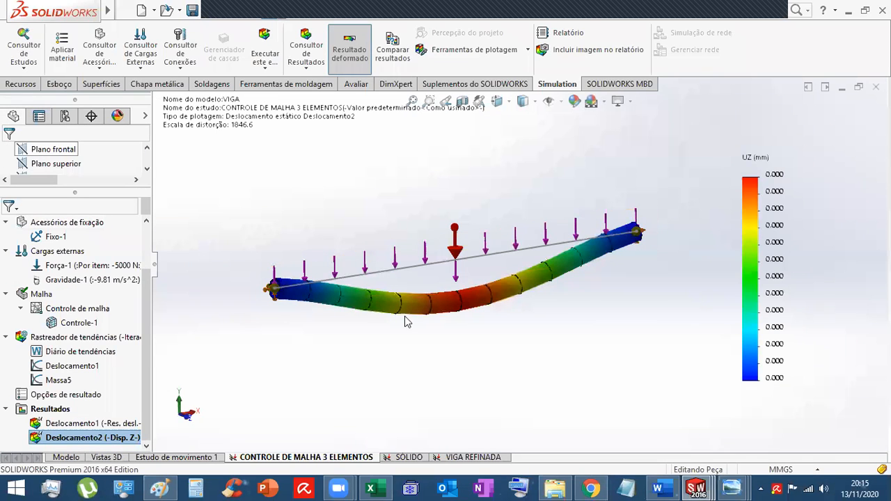
- View the deformed beam from another angle and compare the VIGA REFINADA, SÓLIDO and CONTROLE DE MALHA 3 ELEMENTOS studies
middle_click_drag(548, 302, 580, 317)
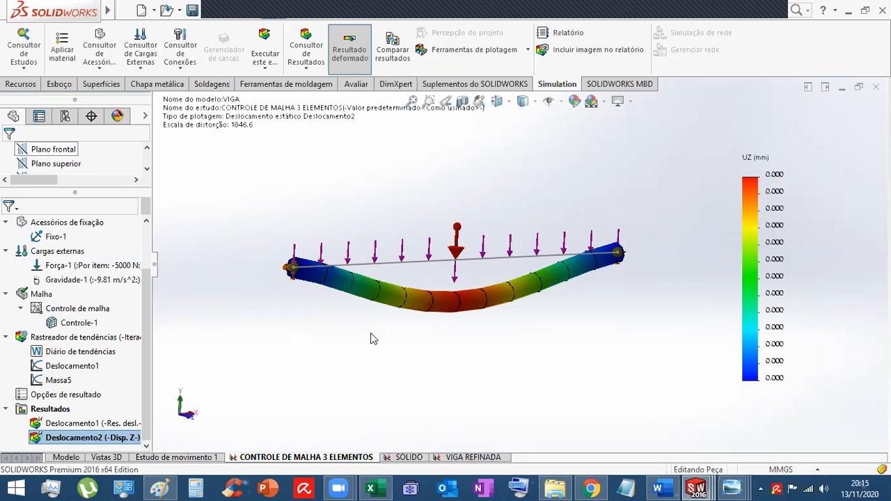
left_click(476, 458)
left_click(407, 458)
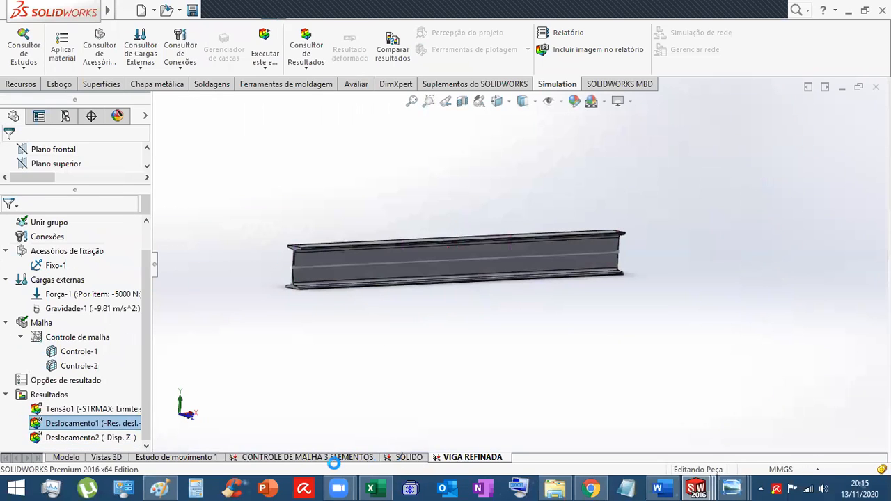
left_click(334, 458)
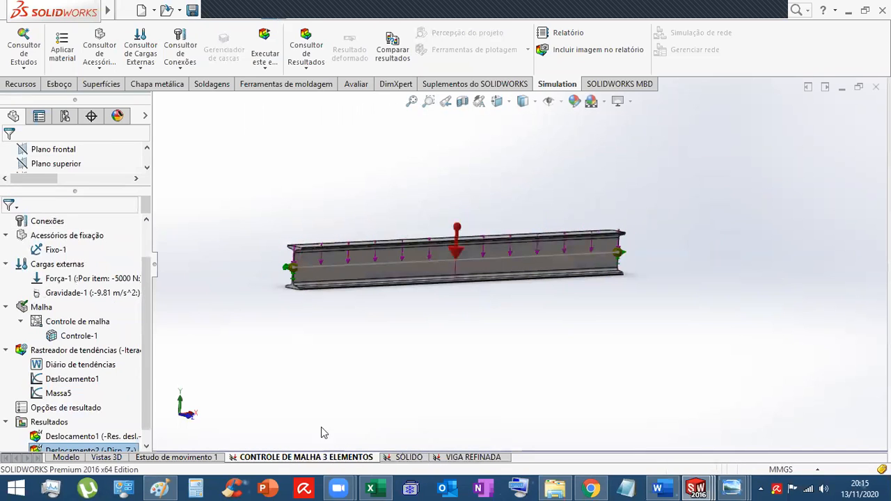
left_click(409, 457)
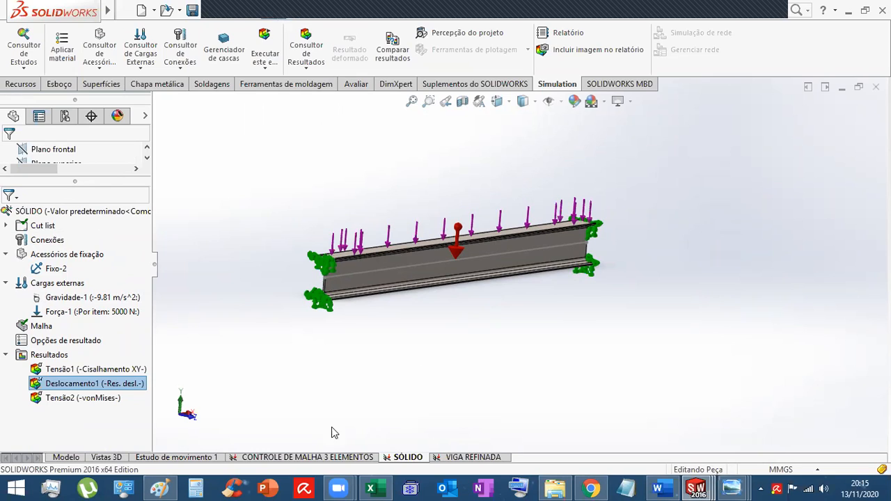
left_click(317, 458)
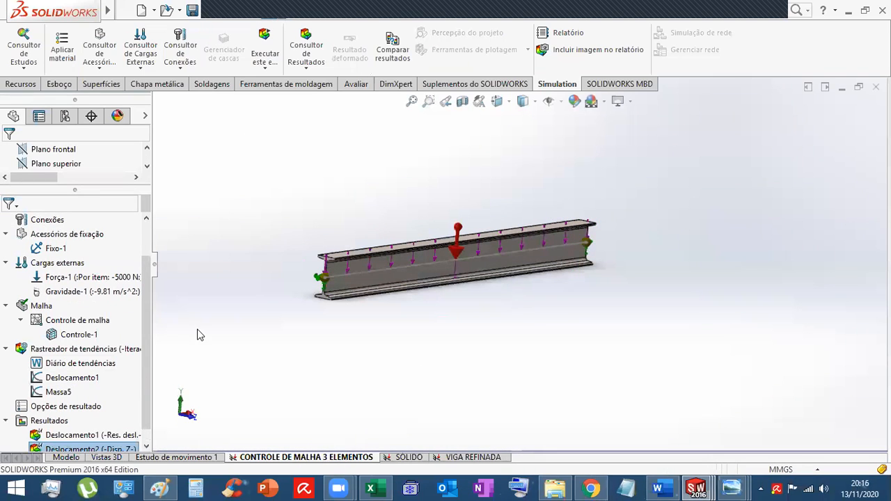
- Open the definition of the Fixo-1 fixture in the CONTROLE DE MALHA 3 ELEMENTOS study
scroll(144, 334, "down", 1)
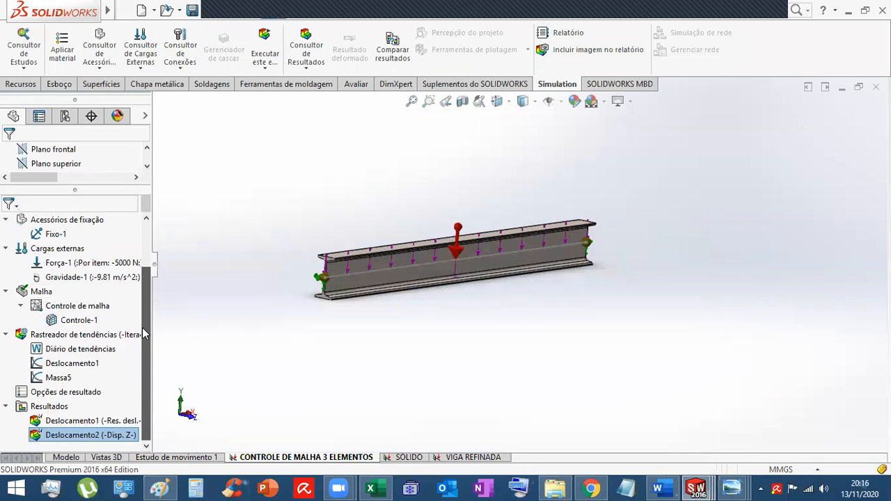
scroll(144, 334, "up", 4)
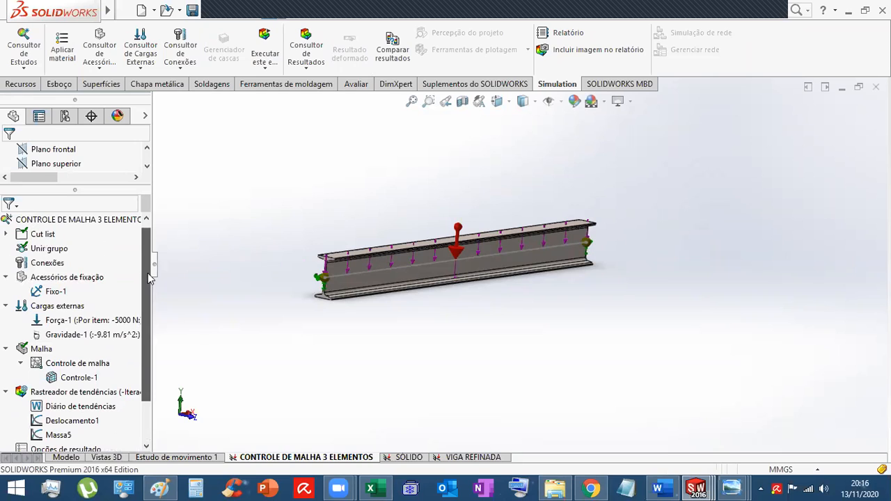
right_click(49, 296)
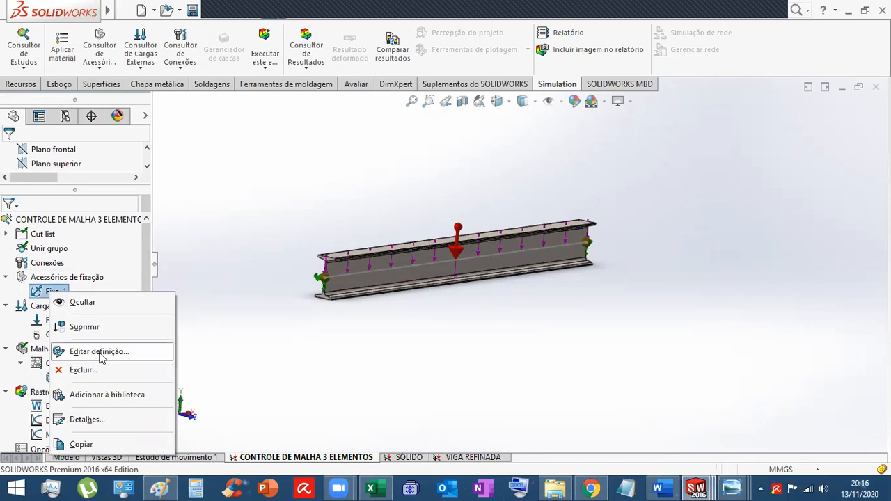
left_click(100, 352)
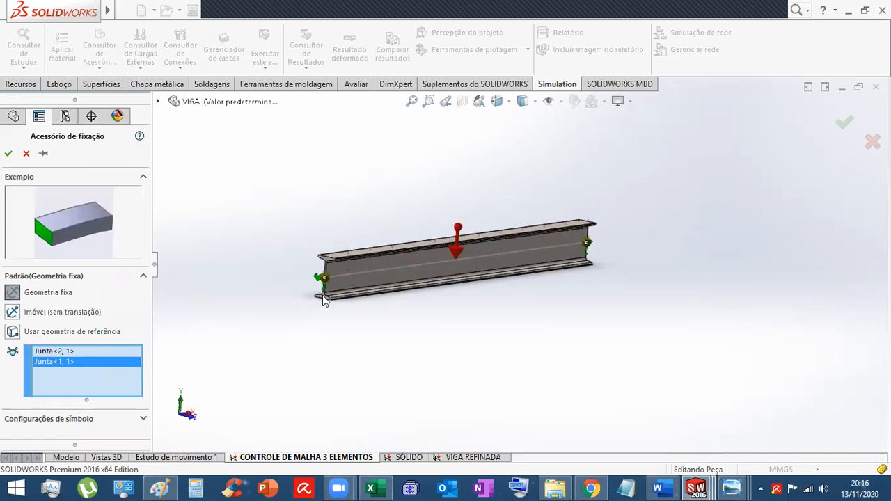
- Examine the fixed joints at both ends of the beam up close and close the fixture definition without changes
scroll(335, 293, "down", 4)
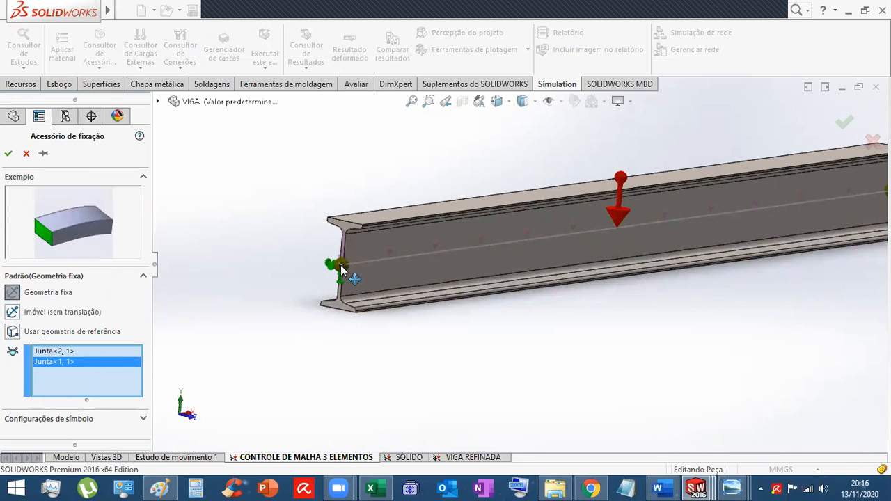
scroll(415, 361, "up", 2)
scroll(722, 263, "down", 3)
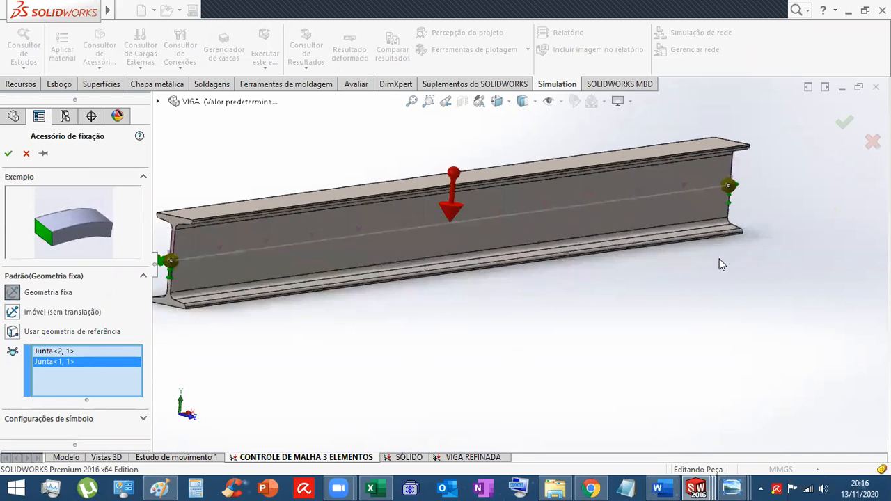
scroll(724, 182, "up", 3)
scroll(342, 242, "down", 3)
scroll(324, 255, "up", 1)
scroll(319, 257, "down", 3)
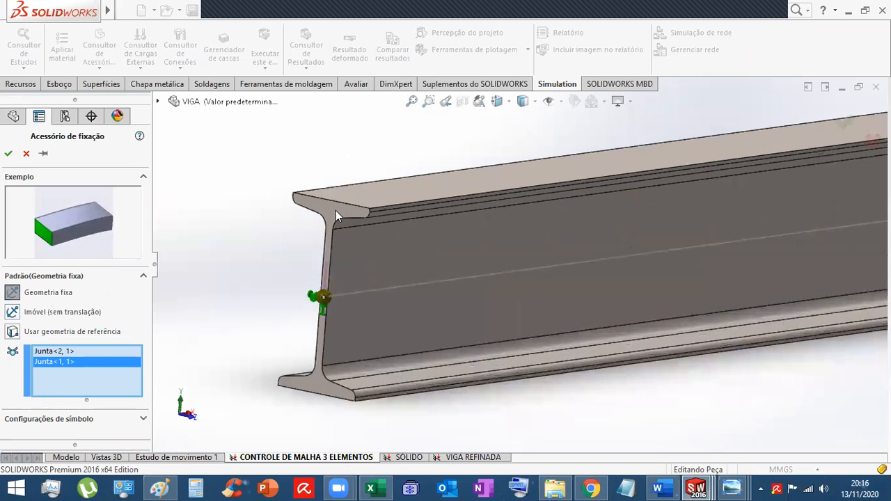
scroll(484, 249, "up", 1)
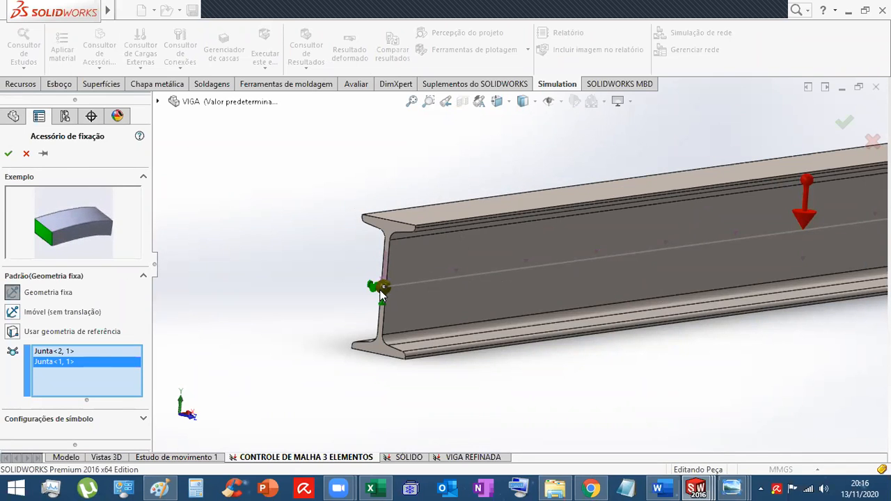
scroll(471, 330, "up", 7)
scroll(687, 314, "down", 4)
scroll(355, 237, "down", 5)
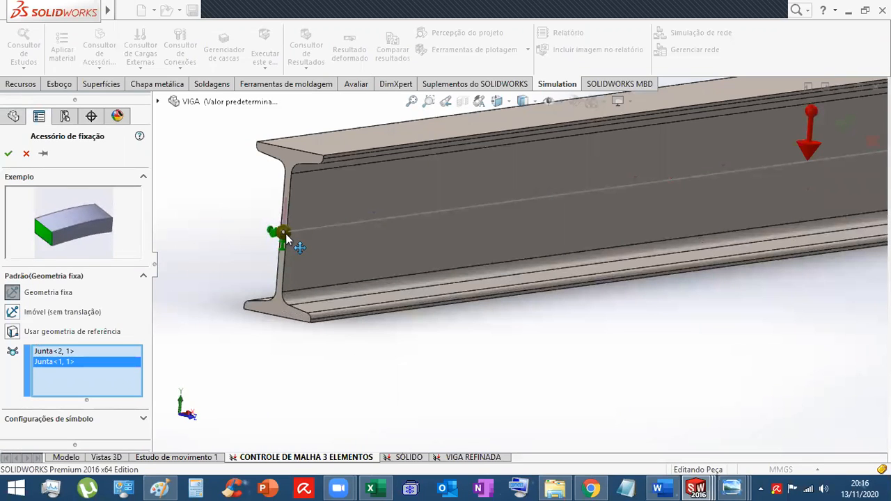
scroll(441, 312, "up", 7)
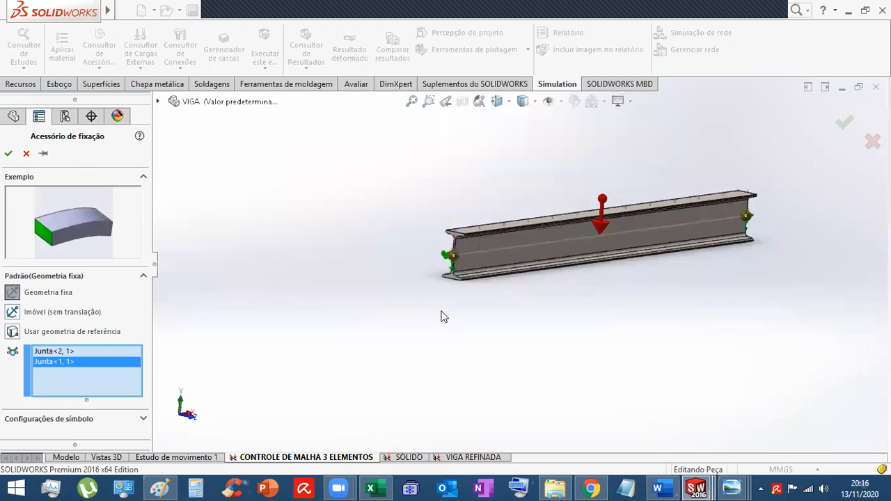
scroll(717, 238, "down", 4)
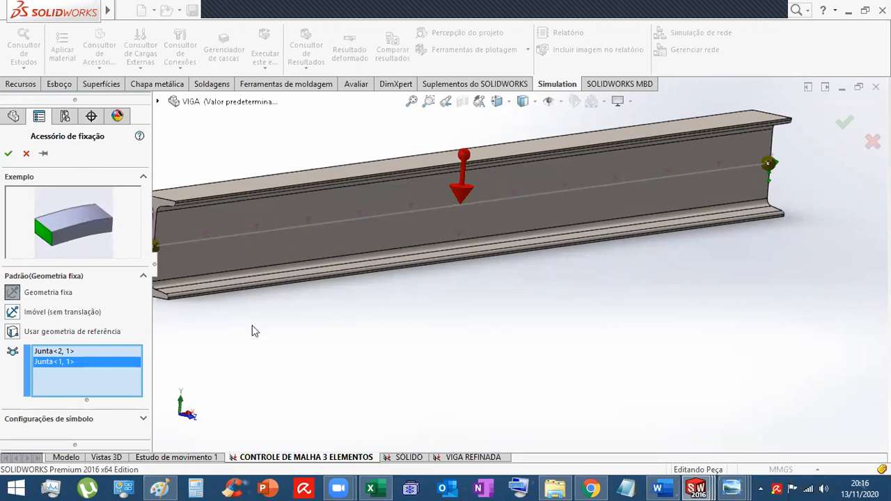
scroll(387, 257, "up", 3)
scroll(416, 257, "down", 3)
scroll(343, 272, "up", 2)
scroll(332, 270, "down", 3)
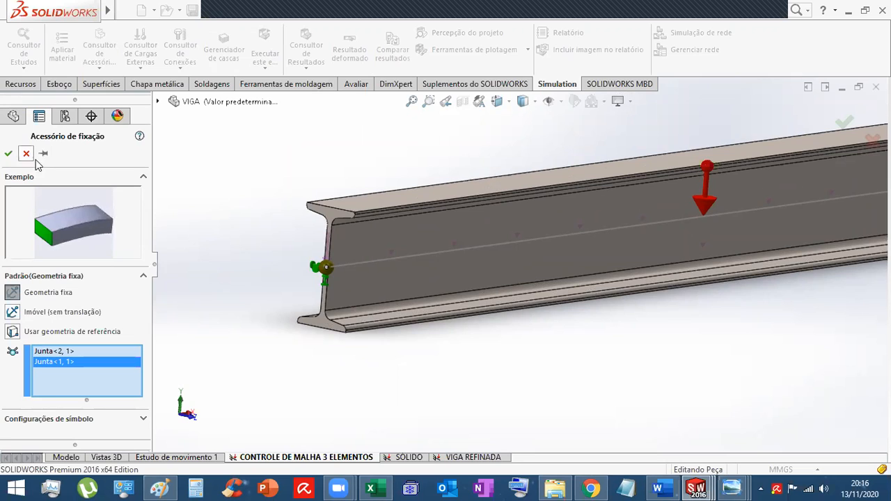
scroll(591, 345, "up", 3)
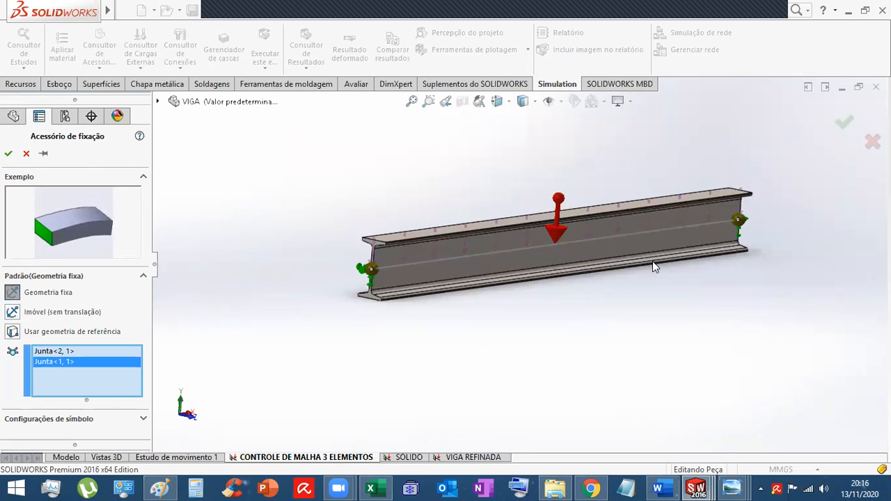
left_click(8, 154)
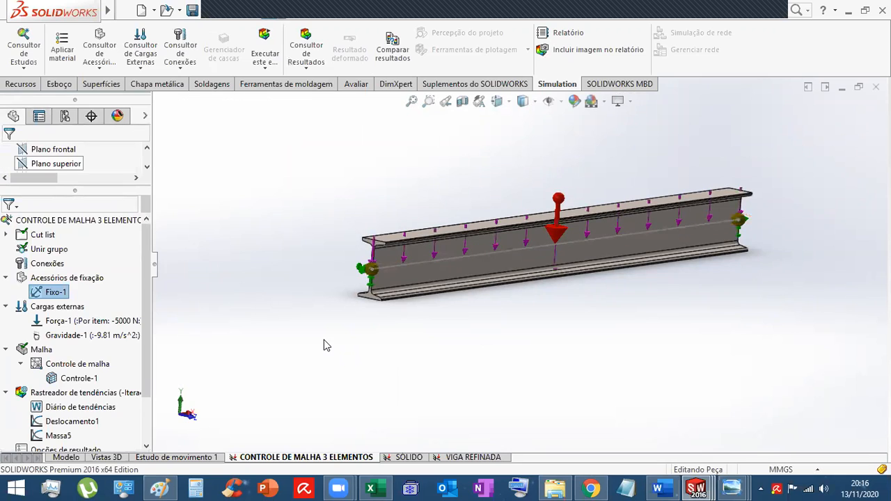
- Switch to the VIGA REFINADA study and close the beam part without saving its changes
left_click(468, 354)
scroll(469, 354, "up", 1)
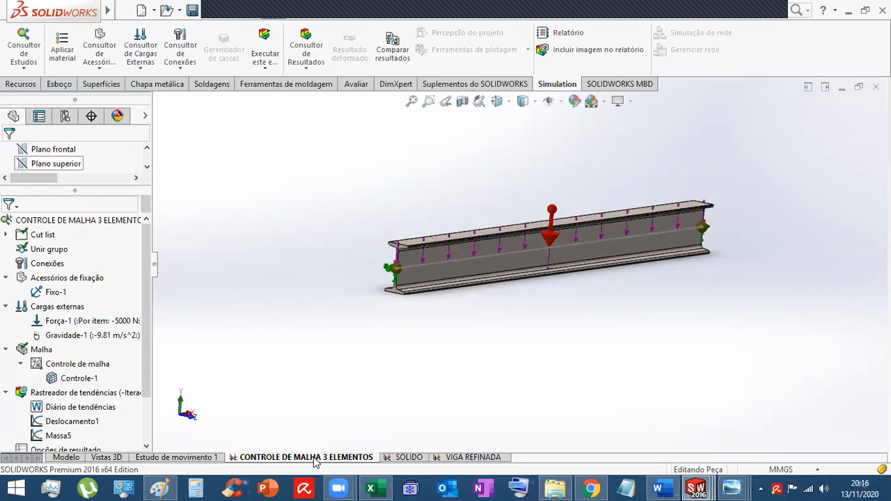
left_click(446, 458)
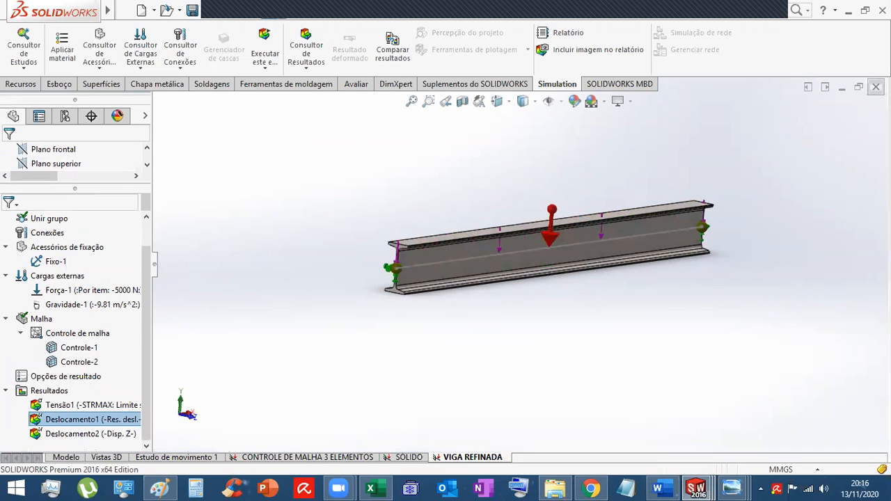
left_click(876, 87)
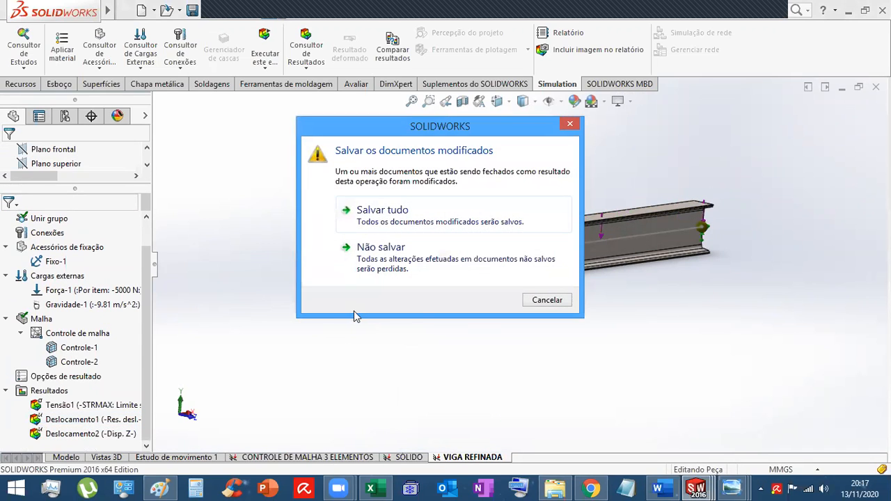
left_click(389, 250)
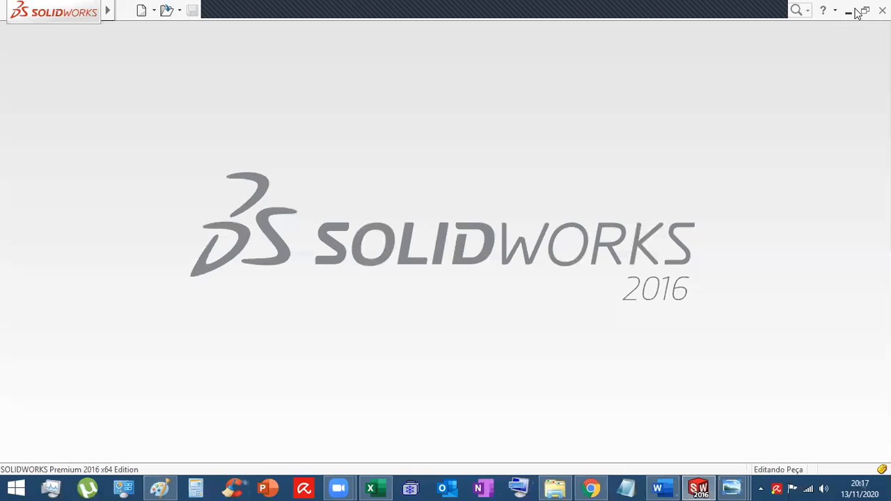
- Open the CHAPA and SOLIDO parts from the EXEMPLO CHAPA folder inside PEÇAS AULA 3 using File Explorer
left_click(550, 487)
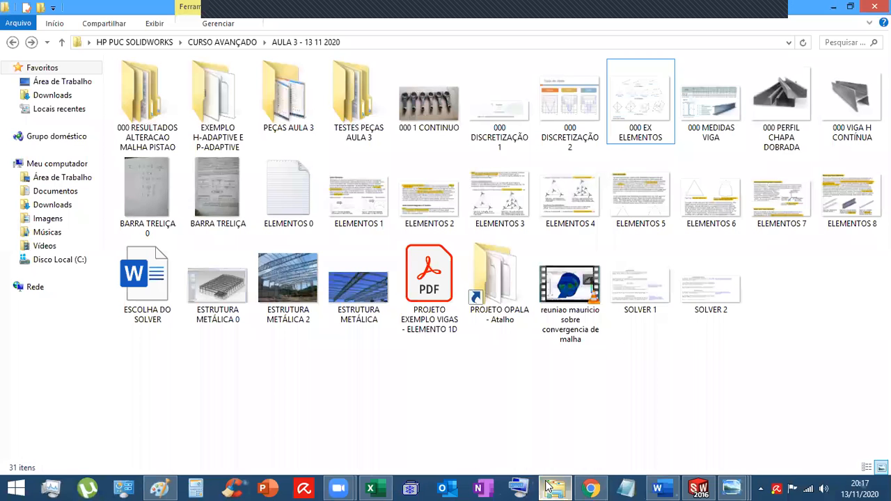
double_click(295, 113)
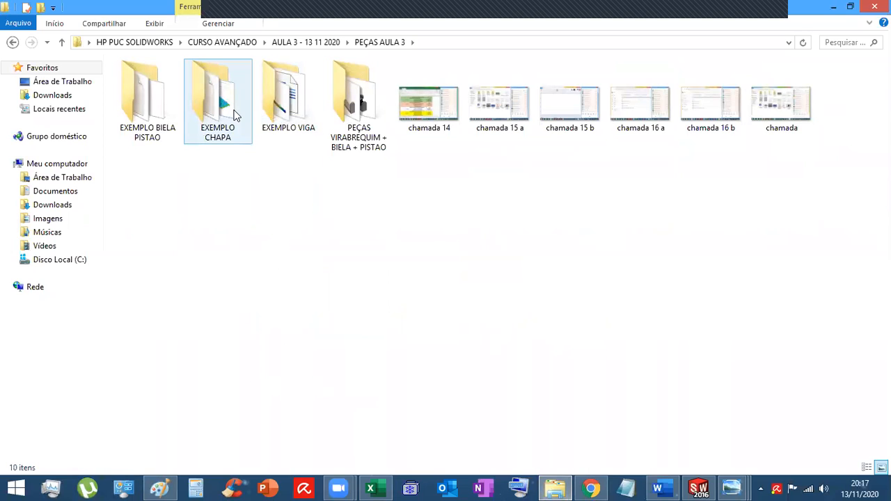
double_click(235, 116)
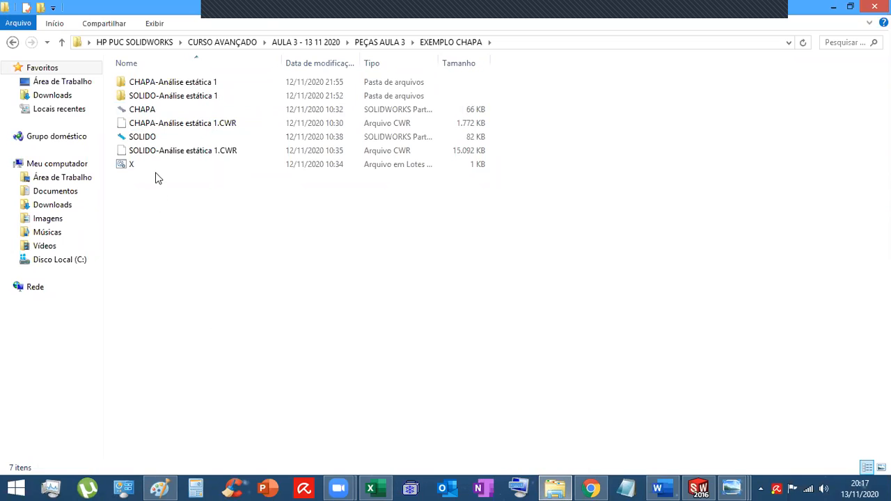
double_click(140, 112)
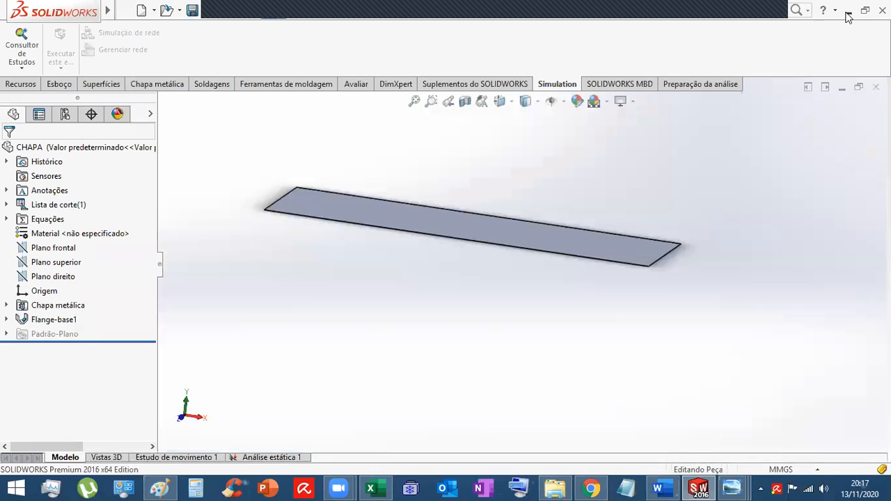
left_click(848, 14)
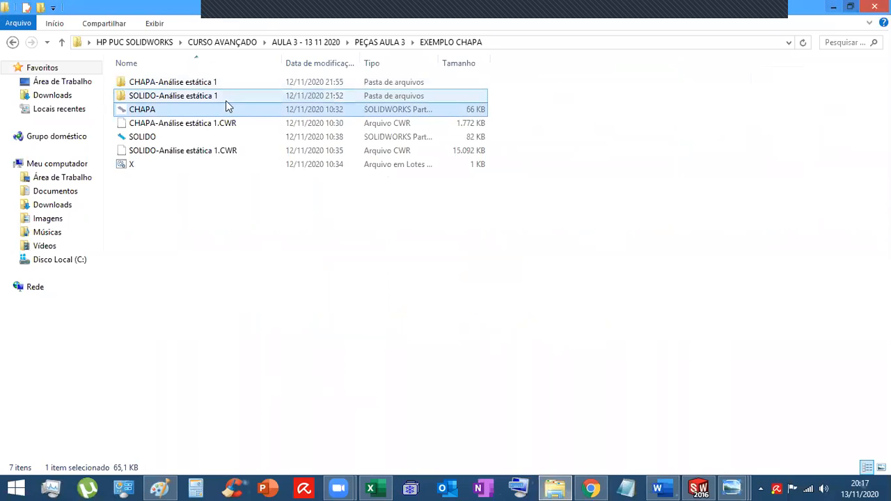
double_click(140, 137)
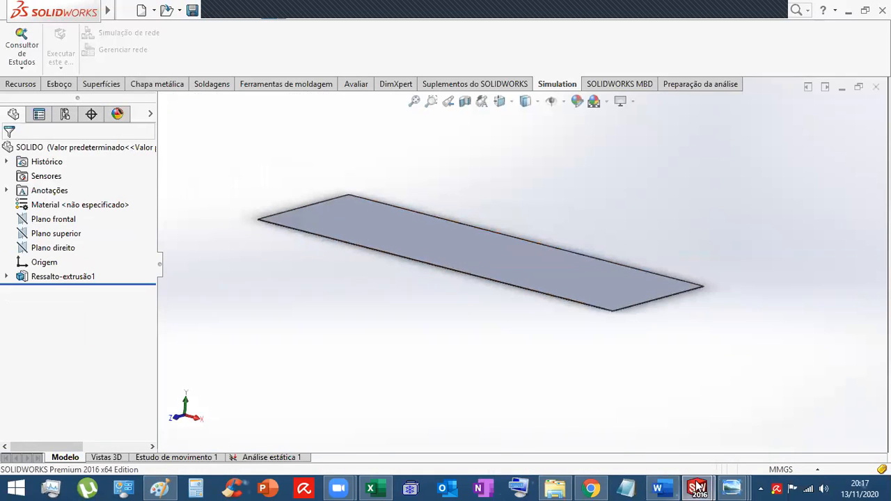
- Open the PDF "PROJETO EXEMPLO VIGAS - ELEMENTO 1D" from the "AULA 3 - 13 11 2020" folder in File Explorer
mouse_move(729, 486)
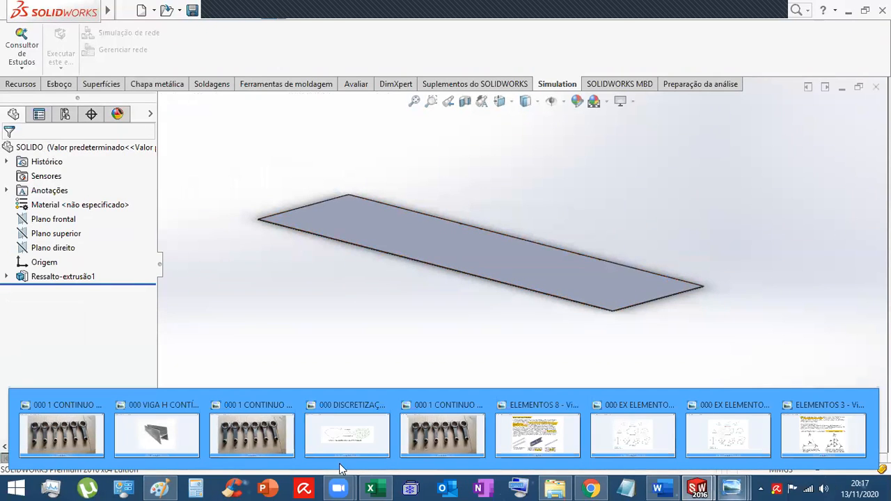
left_click(555, 488)
left_click(13, 43)
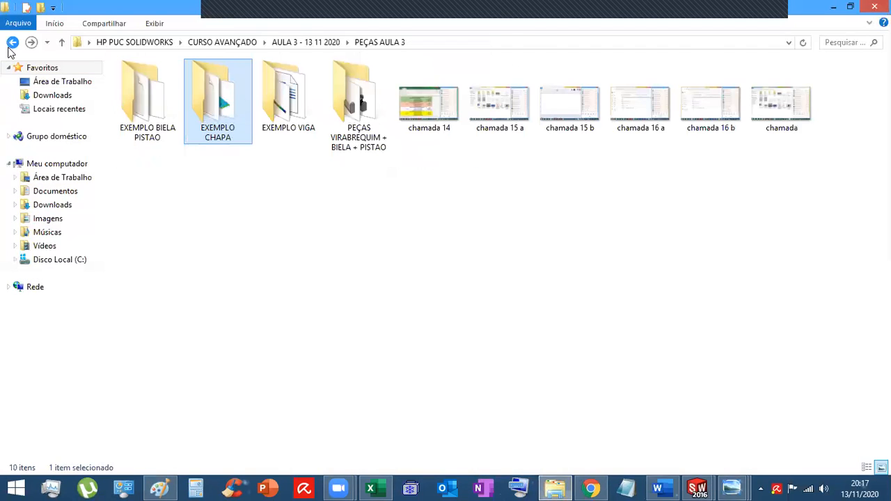
left_click(13, 43)
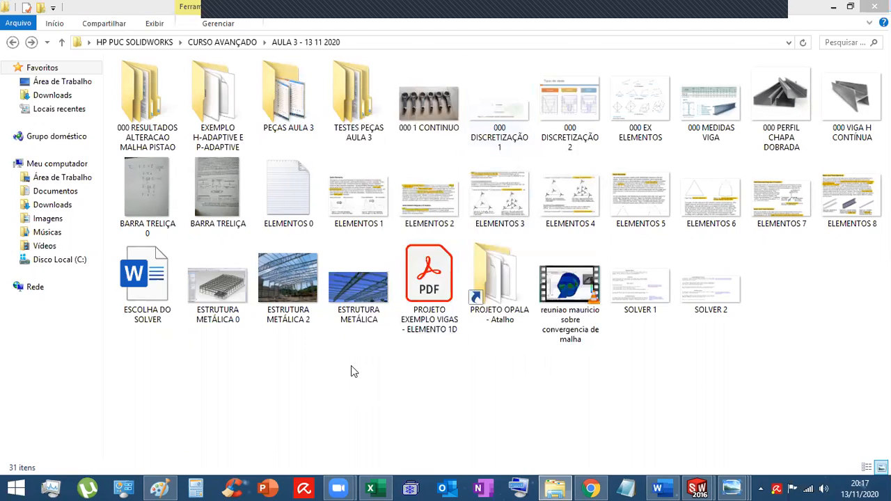
left_click(439, 289)
double_click(439, 289)
scroll(547, 354, "down", 3)
scroll(533, 308, "up", 2)
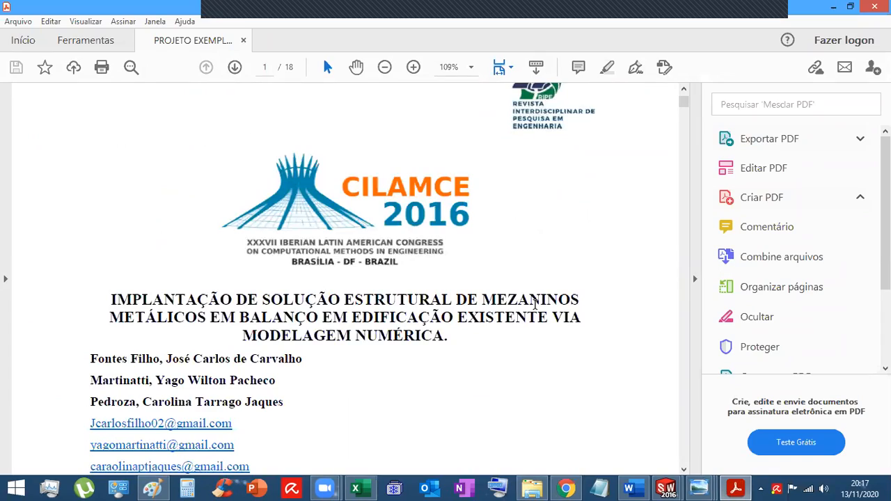
- Look through the PDF article up to the 3D model, structural scheme and bar figures of mezzanines 1 and 2
scroll(533, 304, "down", 4)
scroll(536, 310, "up", 4)
scroll(536, 311, "down", 15)
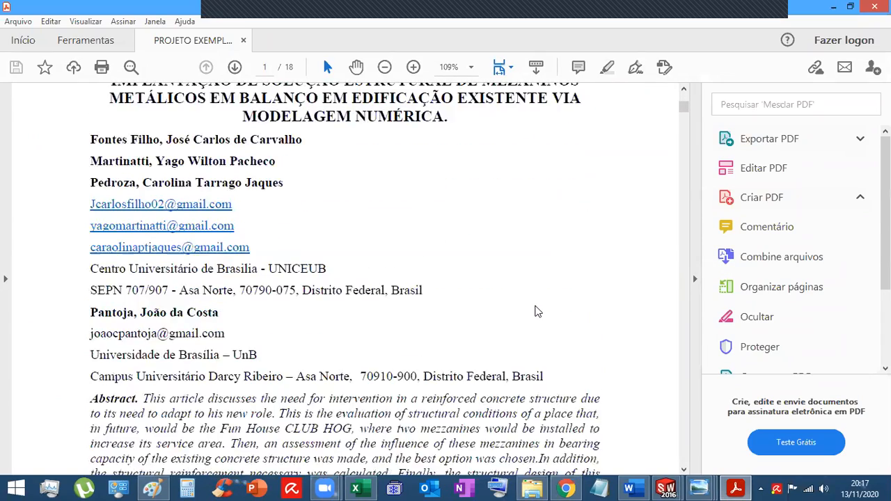
scroll(536, 312, "down", 16)
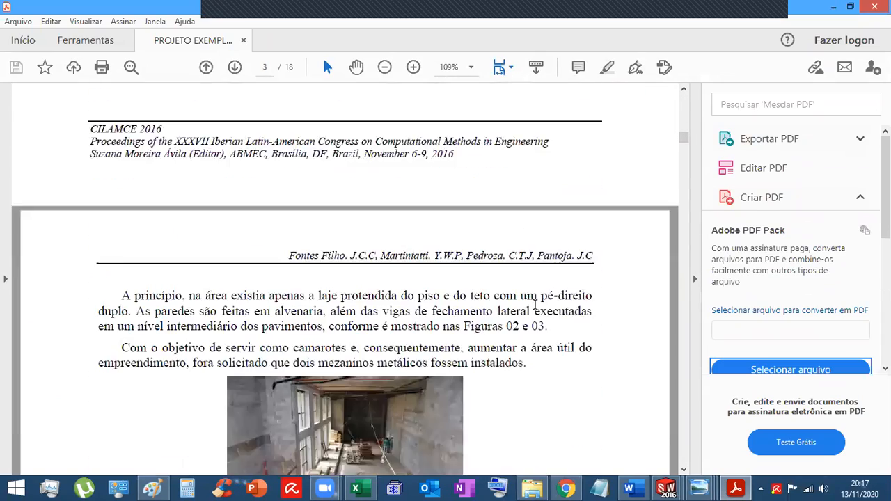
scroll(534, 307, "down", 15)
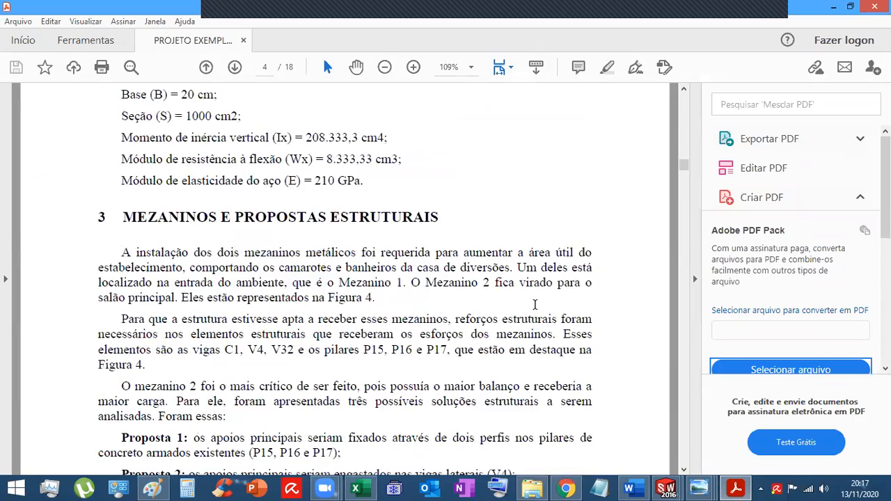
scroll(534, 304, "down", 15)
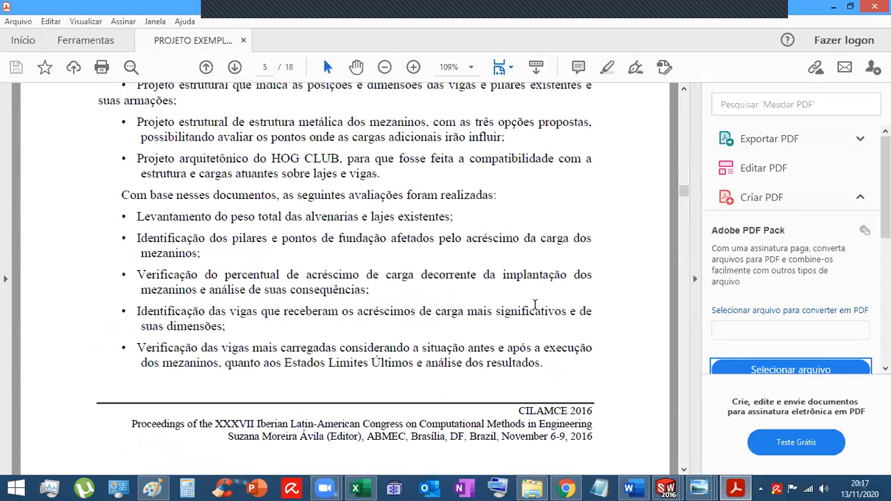
scroll(534, 305, "down", 15)
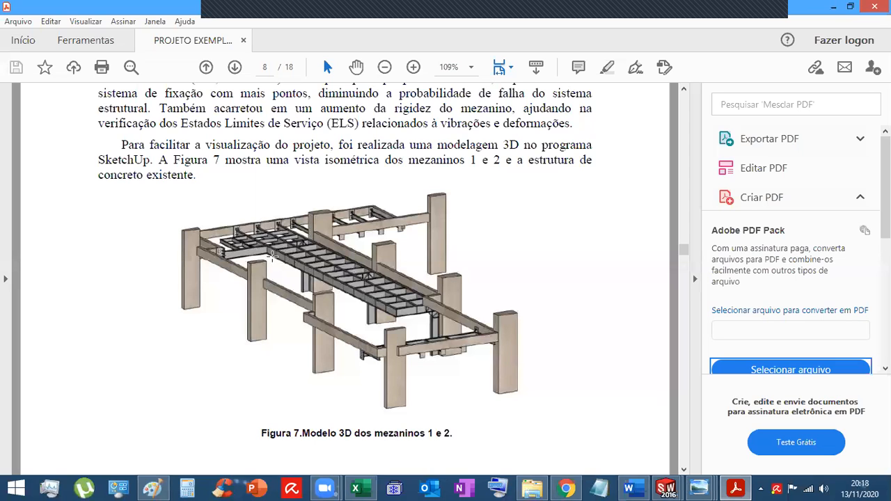
scroll(361, 289, "down", 8)
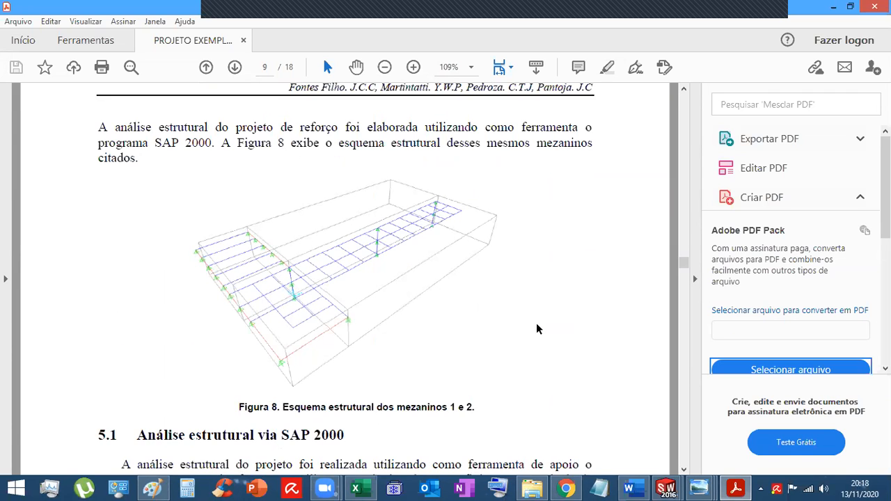
scroll(537, 328, "down", 10)
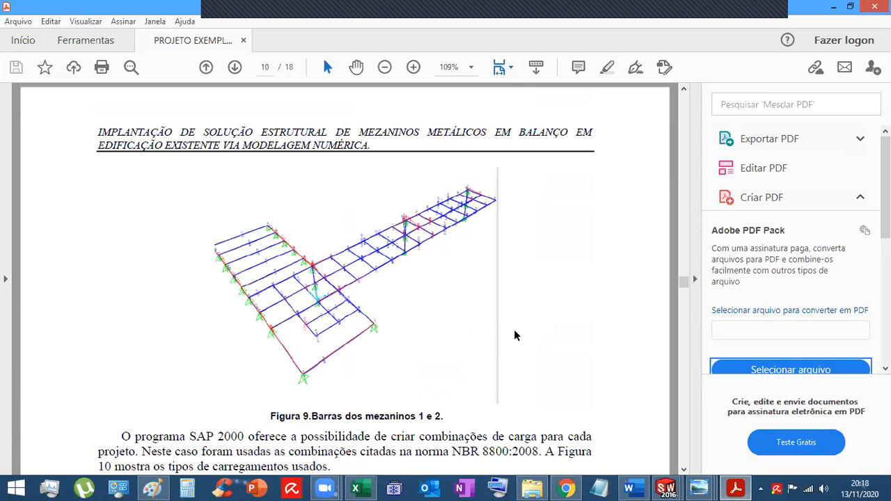
scroll(439, 332, "up", 2)
scroll(353, 273, "down", 3)
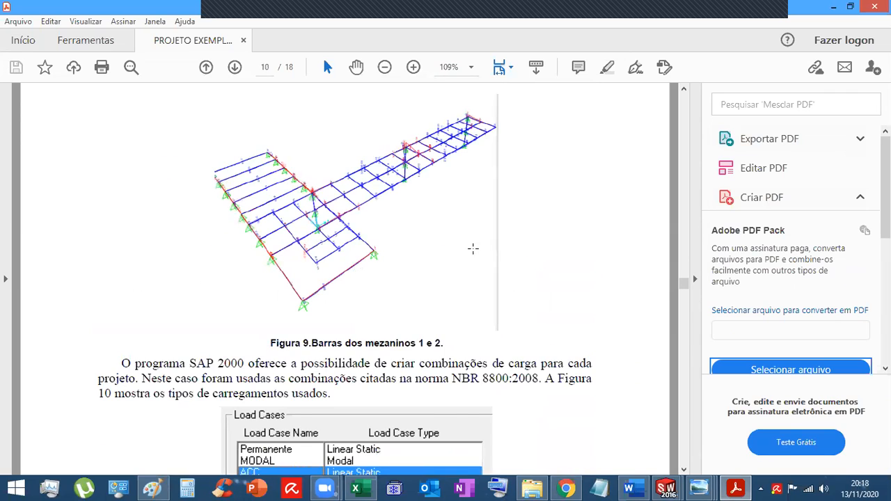
scroll(473, 248, "down", 2)
scroll(472, 248, "up", 4)
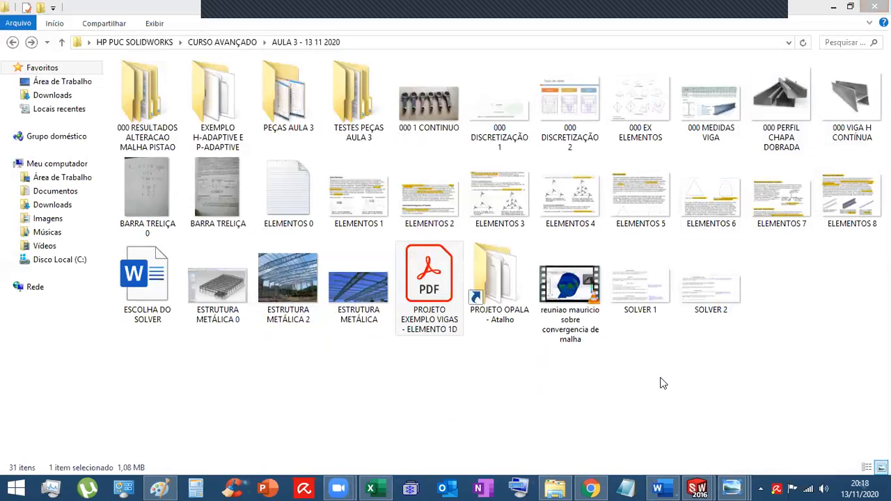
left_click(662, 383)
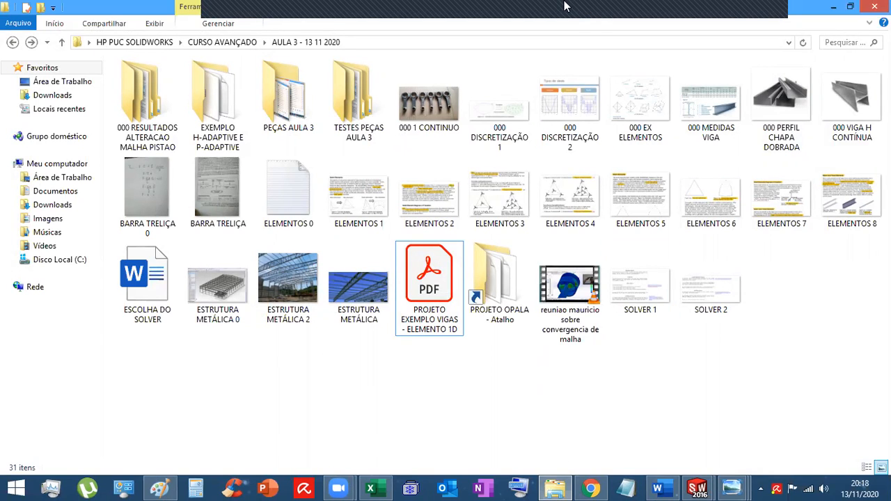
left_click_drag(566, 6, 597, 28)
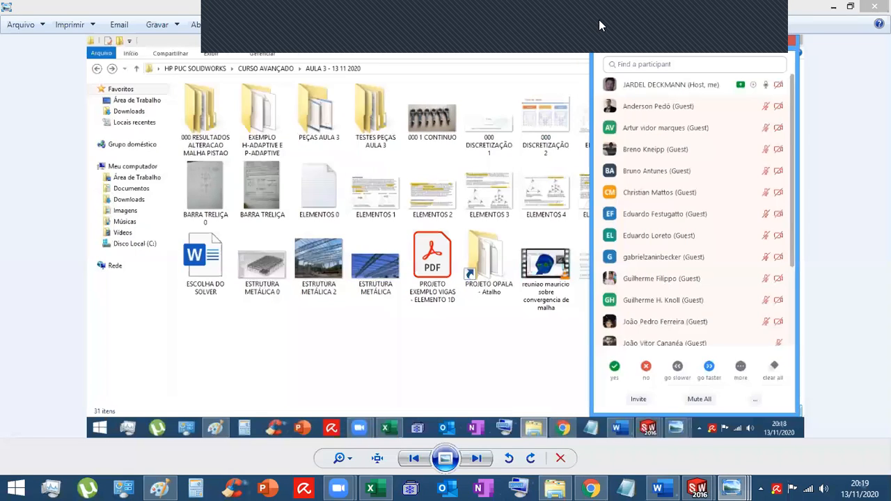
- Minimize the image viewer, switch to the CHAPA part in SOLIDWORKS and view its study "Análise estática 1"
left_click(833, 6)
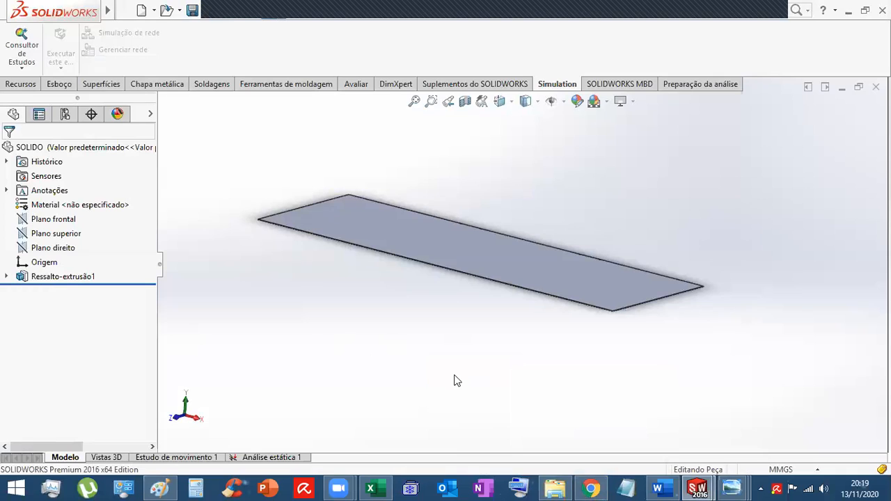
mouse_move(692, 486)
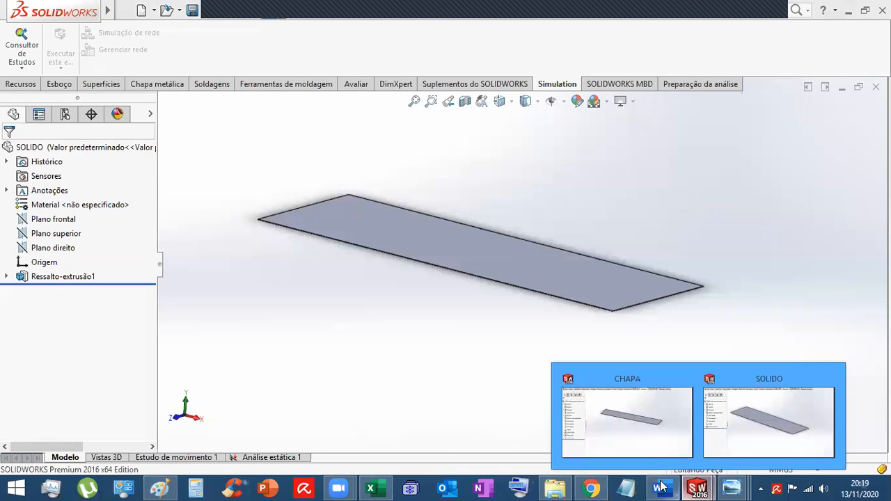
left_click(642, 427)
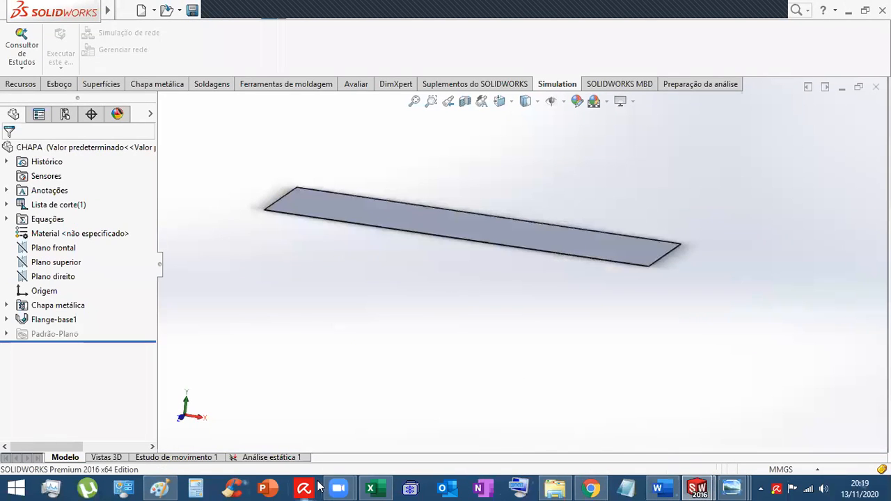
left_click(283, 460)
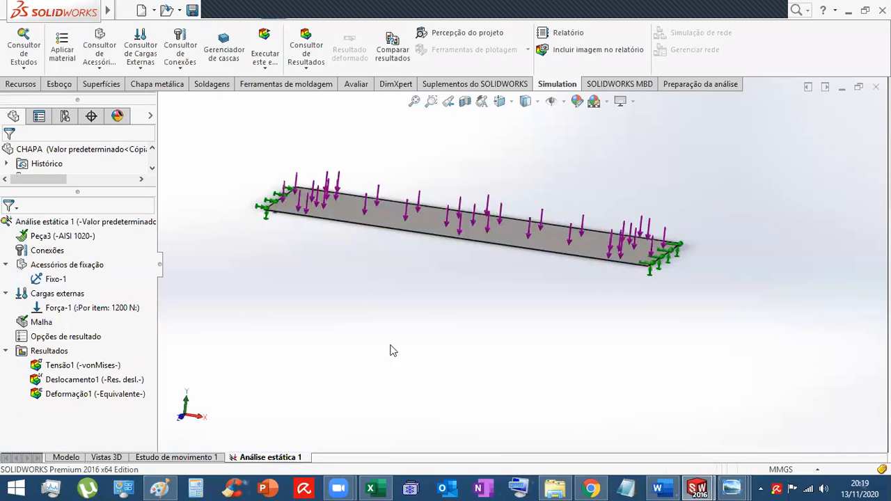
middle_click_drag(458, 282, 430, 328)
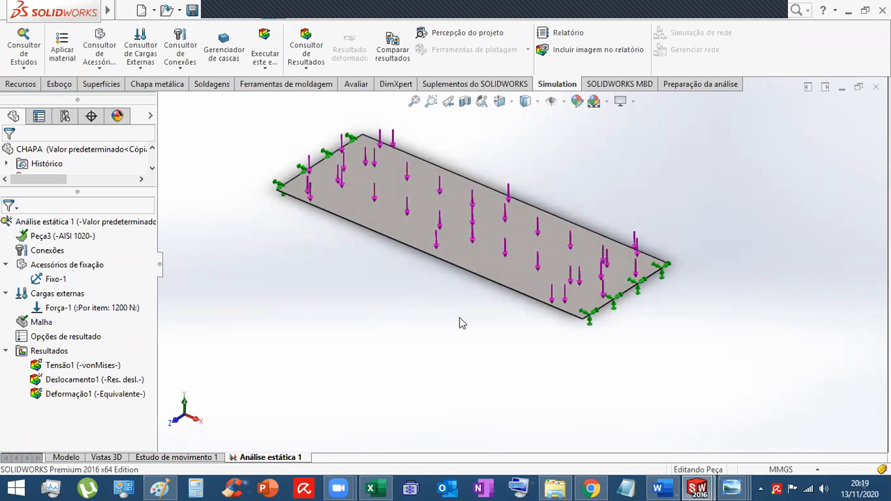
- Create a new part document
left_click(143, 10)
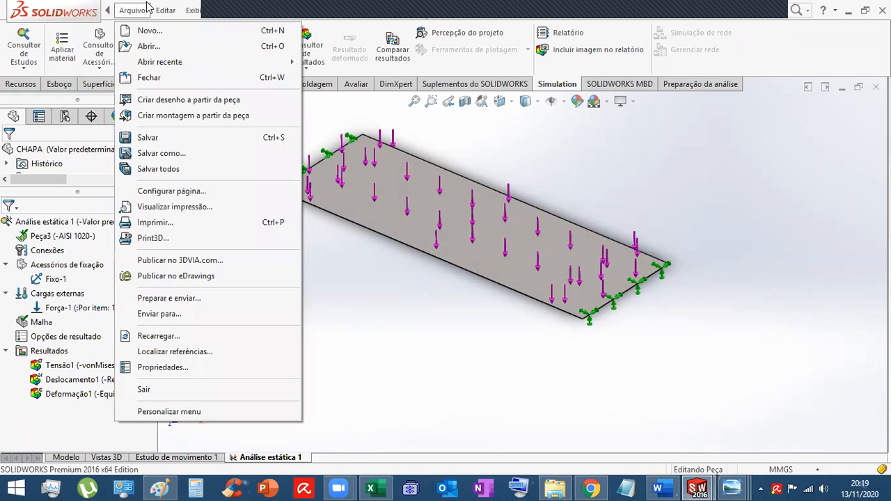
left_click(148, 30)
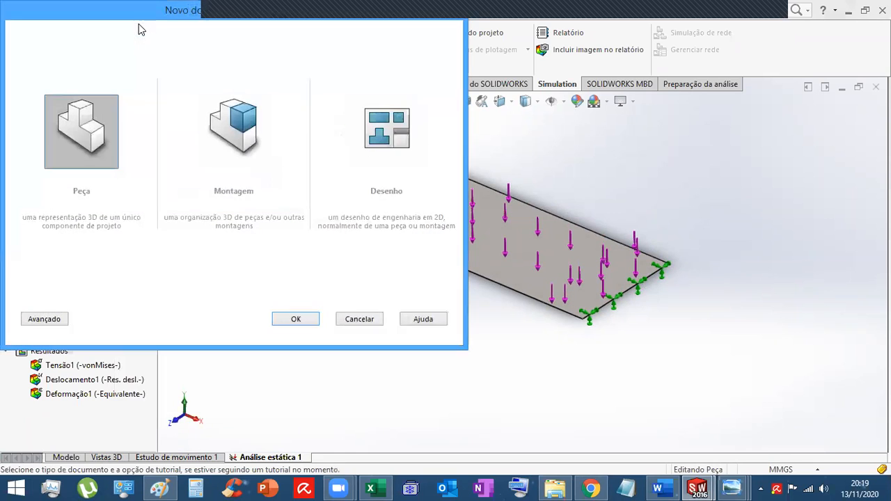
left_click(307, 320)
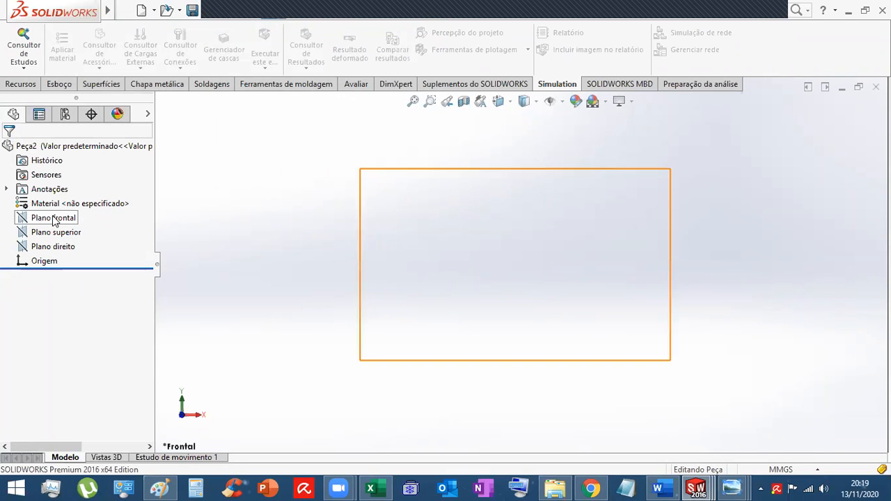
- Sketch a center rectangle about 160 by 125 mm on the front plane, centred on the origin, and exit the sketch
left_click(36, 216)
left_click(60, 84)
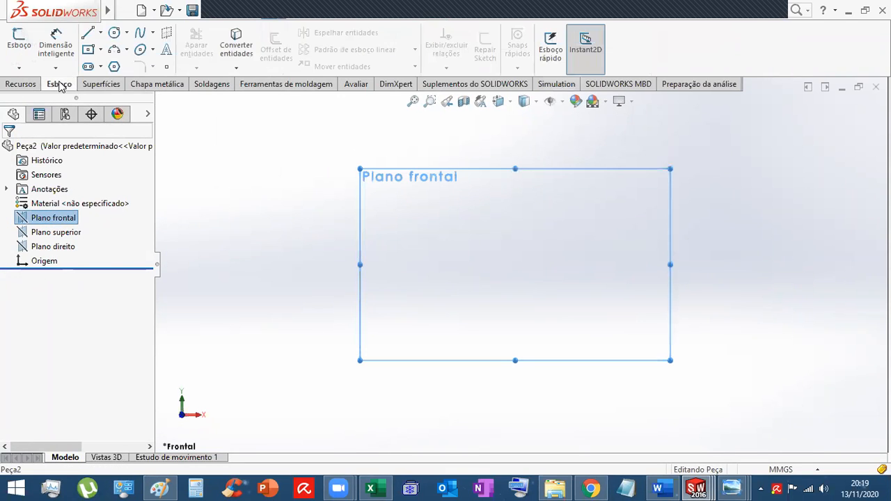
left_click(89, 50)
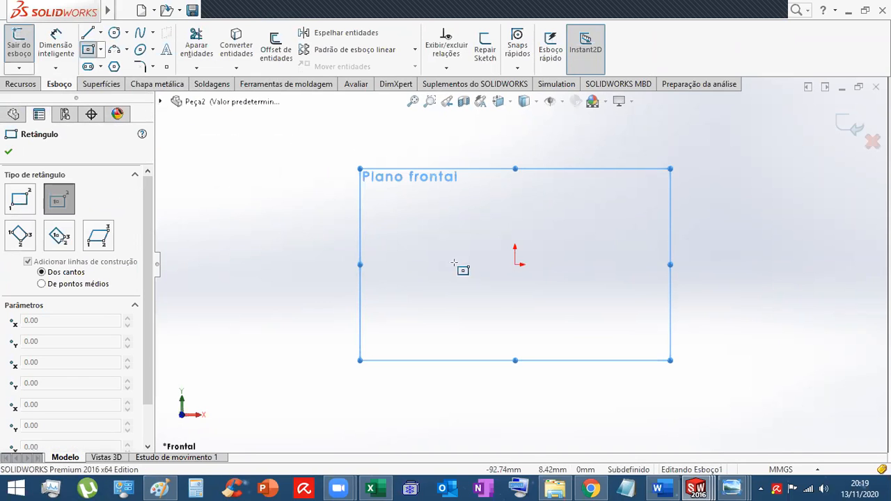
left_click(515, 265)
left_click(655, 372)
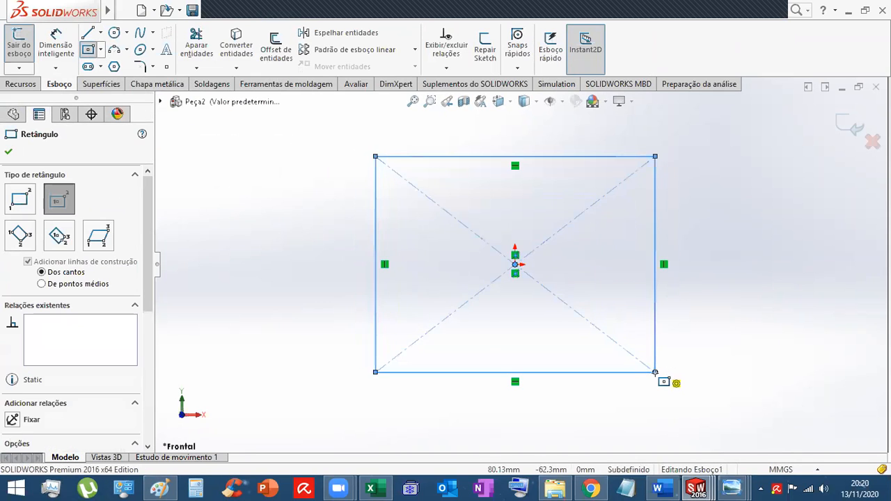
left_click(846, 124)
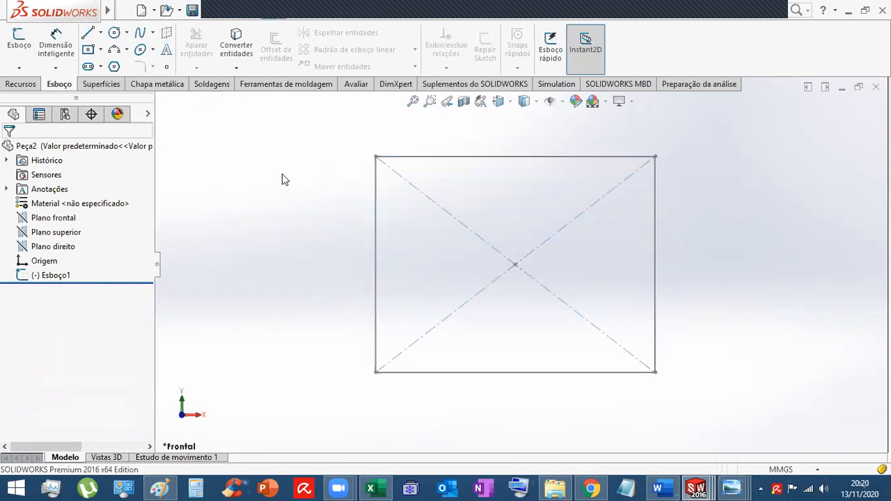
- Create a 3 mm thick sheet-metal base flange from the rectangle sketch, with K-factor 0.5 and rectangular auto relief
left_click(157, 84)
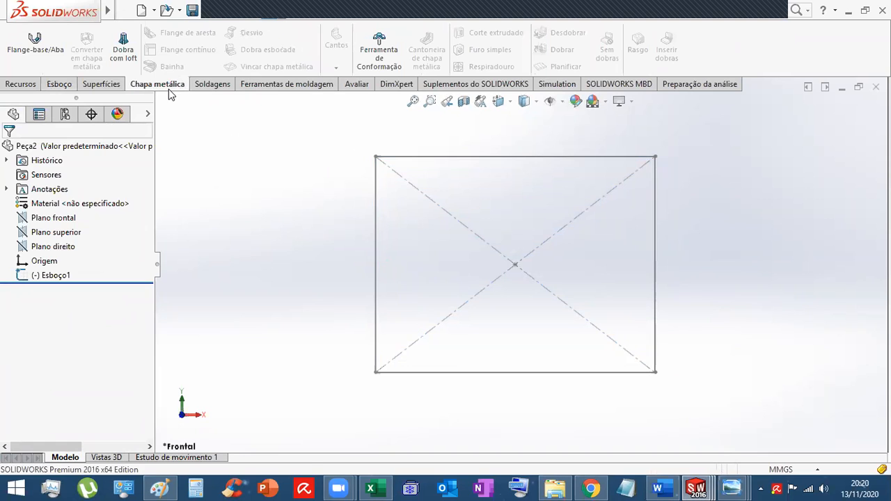
left_click(35, 50)
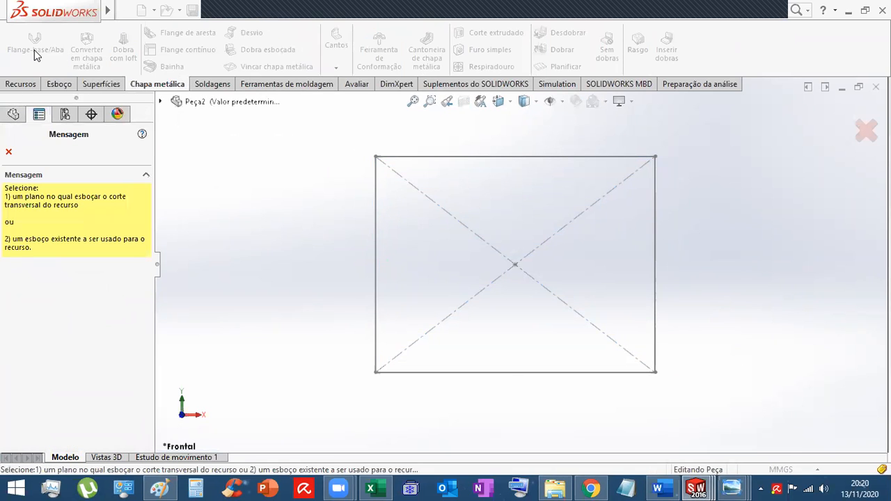
left_click(425, 156)
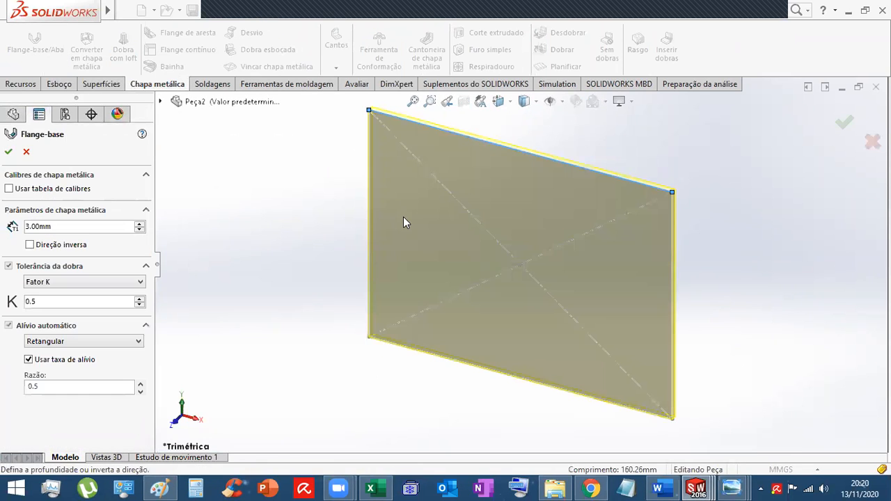
middle_click_drag(606, 295, 623, 316)
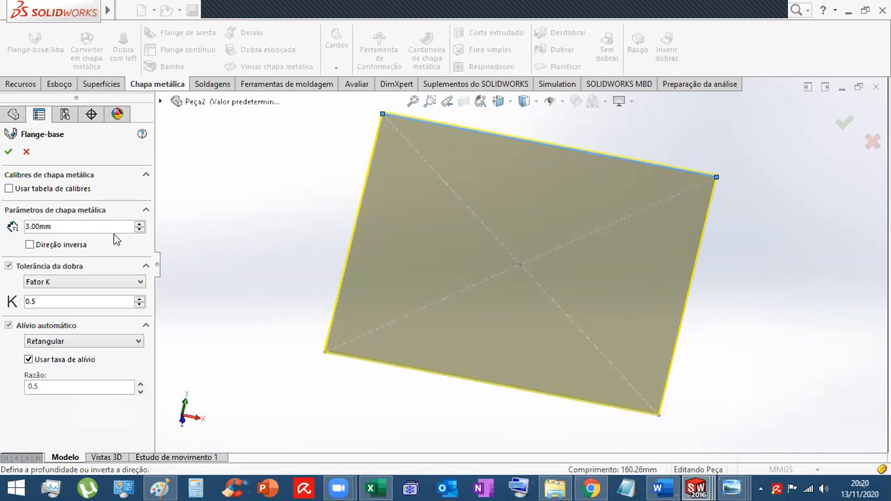
left_click(9, 152)
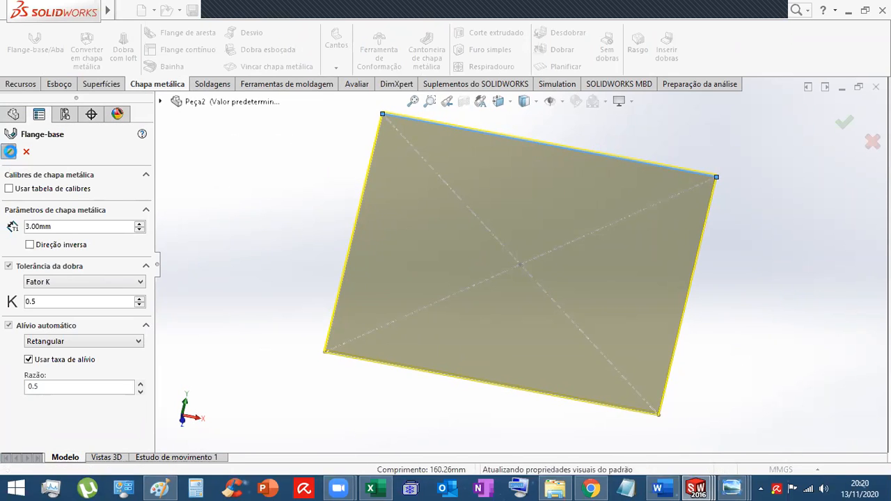
middle_click_drag(200, 379, 221, 284)
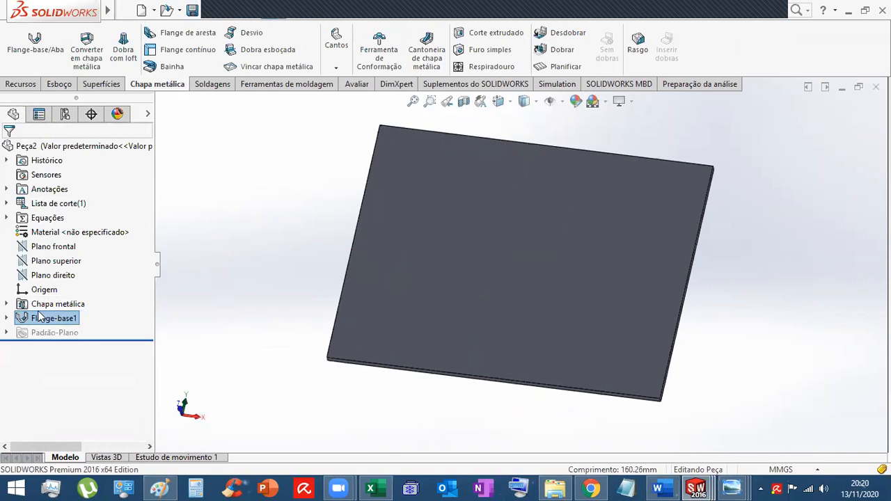
- Close the new sheet-metal part without saving it
left_click(7, 318)
left_click(6, 318)
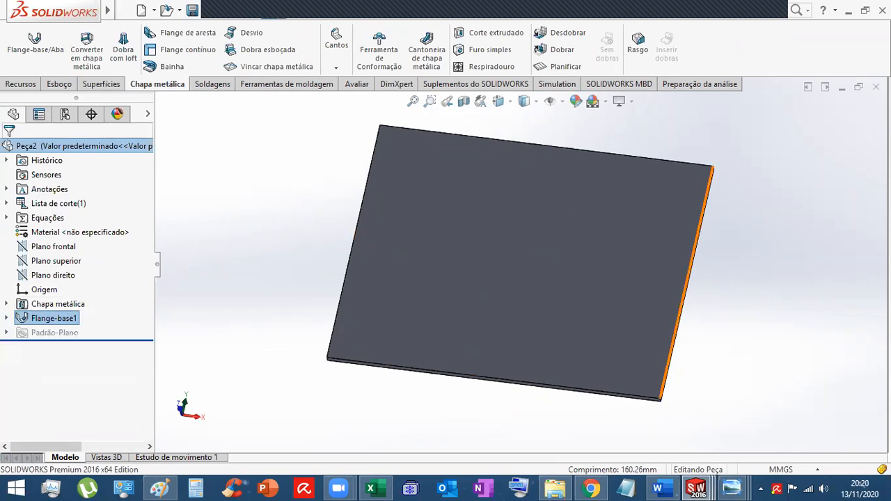
left_click(876, 86)
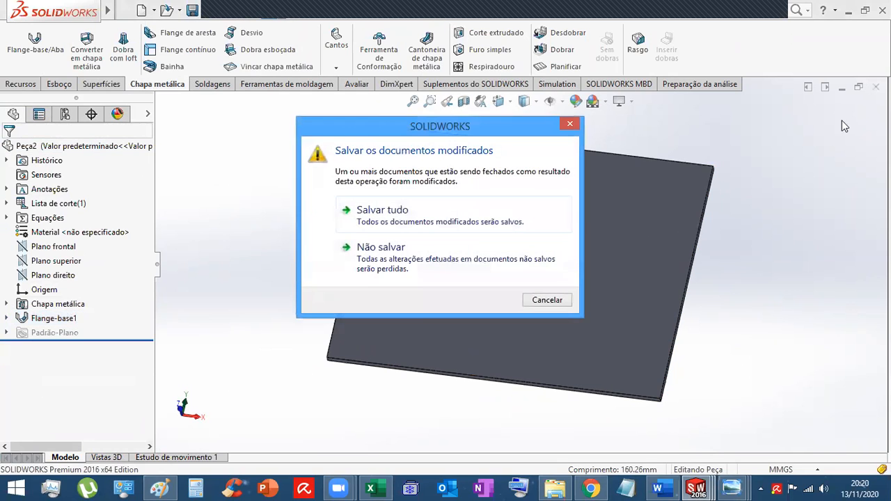
left_click(397, 251)
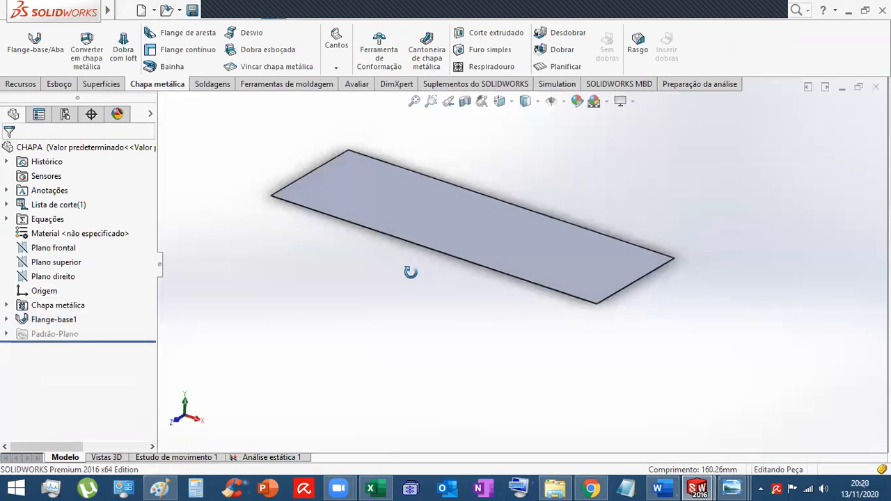
- Open the CHAPA part's study "Análise estática 1" and view the plate's loads and fixtures
left_click(271, 457)
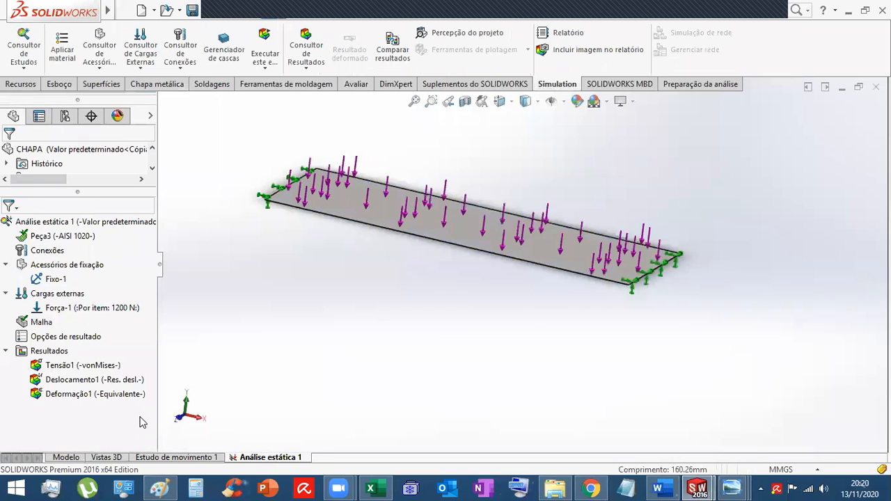
scroll(508, 223, "down", 3)
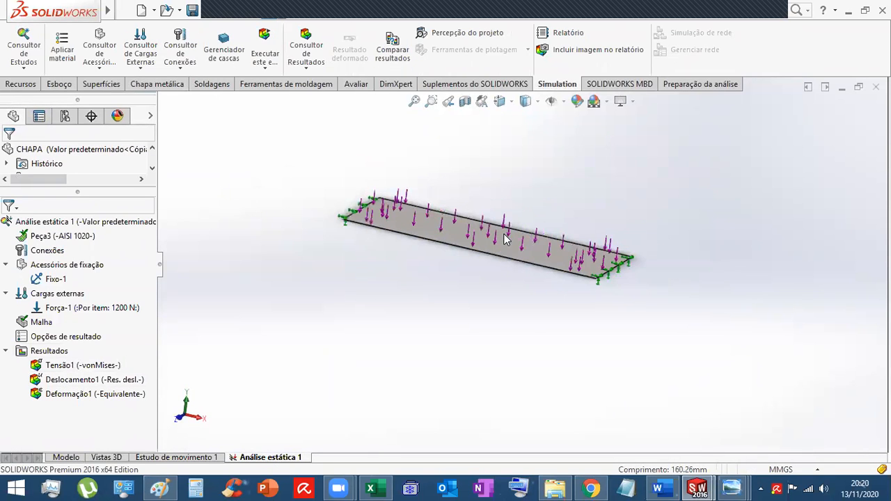
scroll(366, 244, "down", 3)
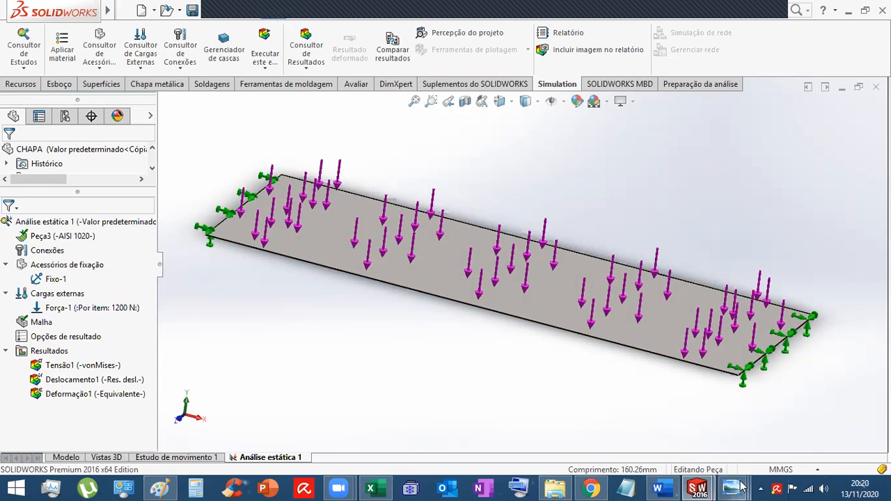
- Consult the sample finite elements figure in the image viewer, and minimize it to return to SOLIDWORKS
mouse_move(731, 488)
left_click(663, 442)
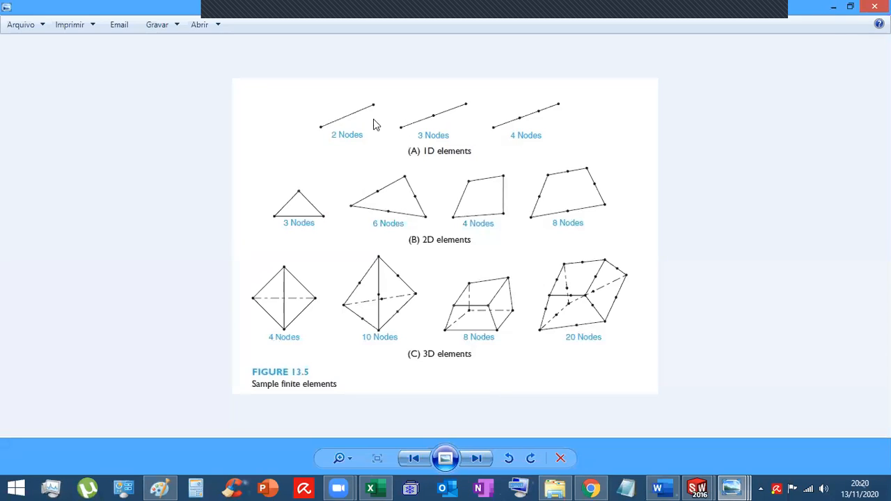
left_click(833, 6)
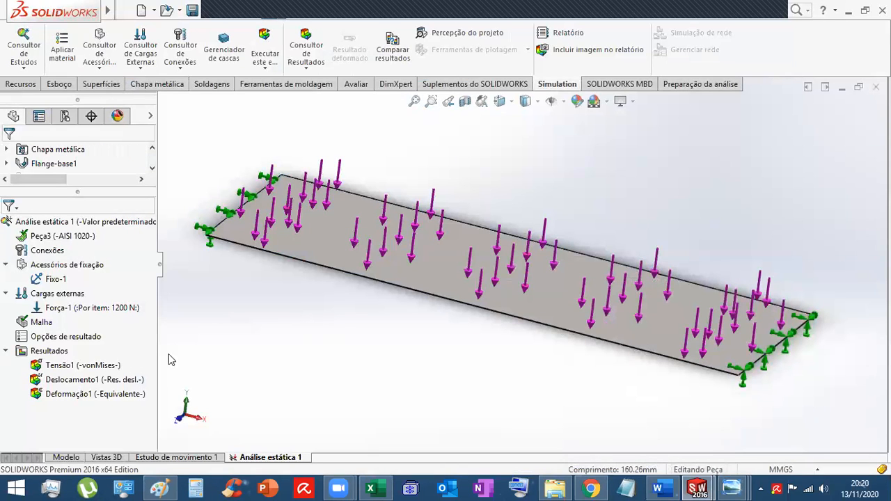
- Display the mesh of the CHAPA static study and examine its elements across the plate from several angles
right_click(25, 324)
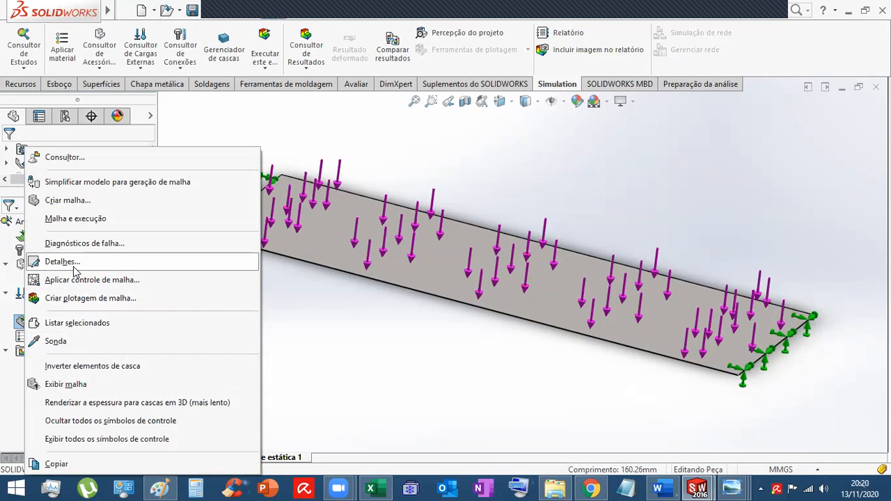
left_click(72, 385)
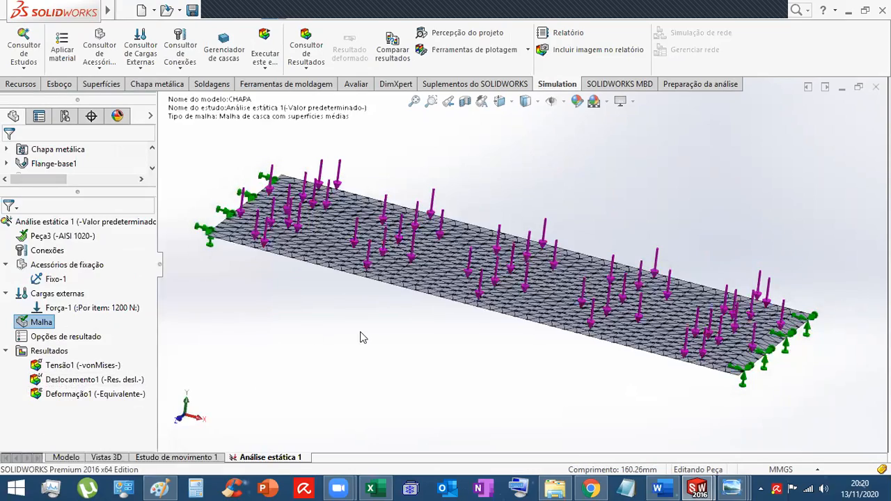
middle_click_drag(379, 311, 532, 298)
scroll(521, 276, "down", 5)
scroll(703, 289, "up", 3)
middle_click_drag(703, 289, 667, 280)
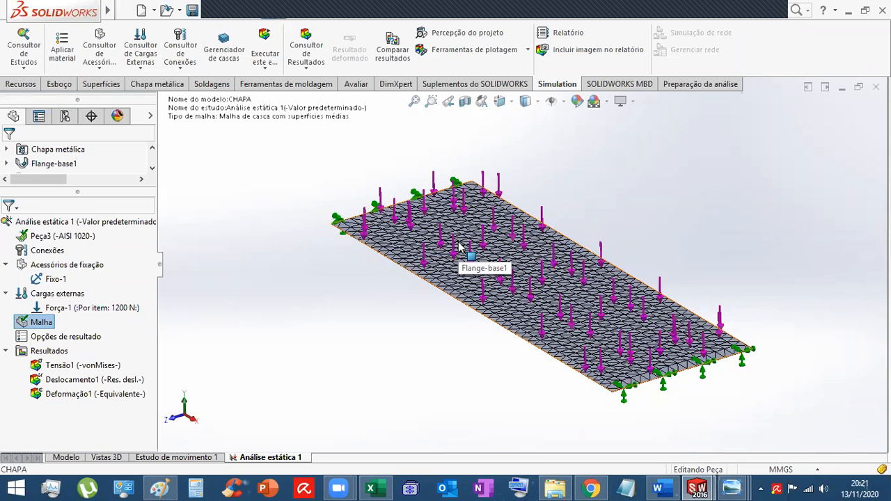
middle_click_drag(460, 252, 696, 303)
scroll(699, 298, "down", 2)
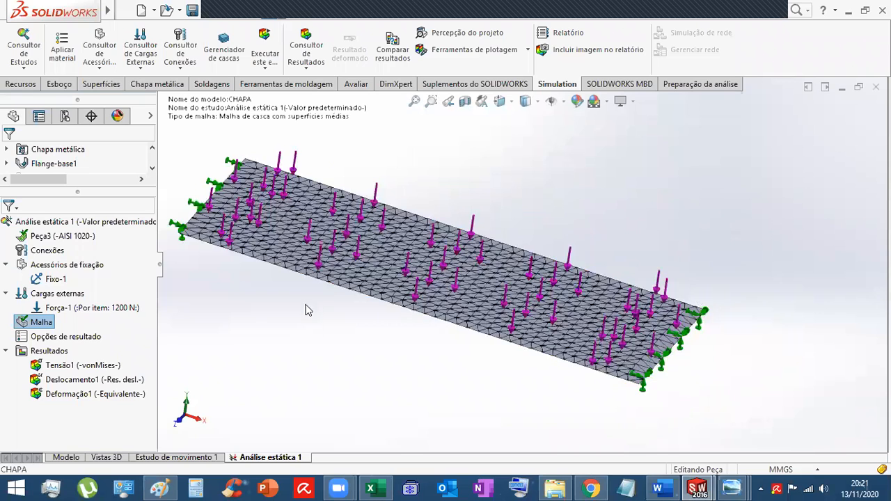
- Display the von Mises stress plot and the resultant displacement plot, and examine the plate's deformed shape
double_click(39, 366)
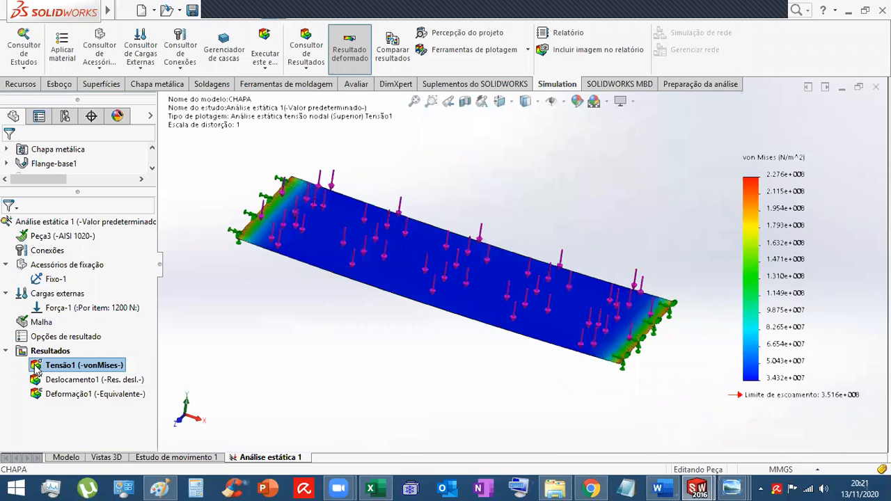
double_click(80, 383)
middle_click_drag(364, 358, 355, 336)
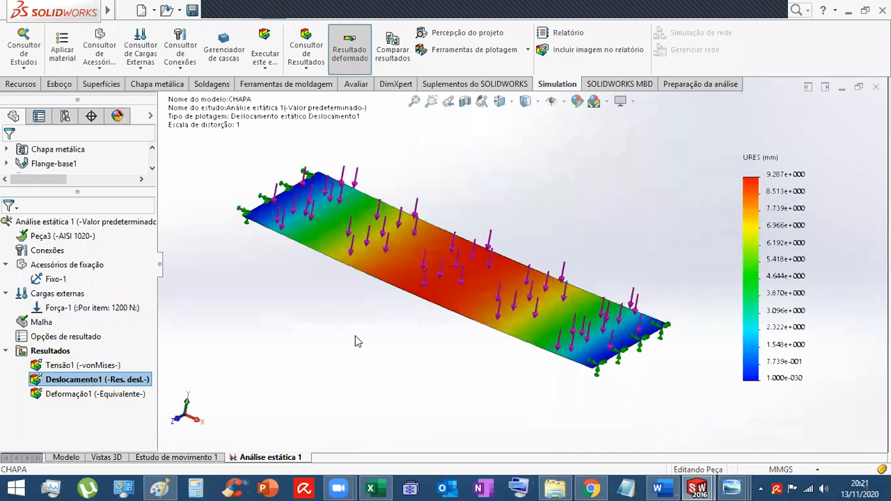
middle_click_drag(376, 364, 383, 346)
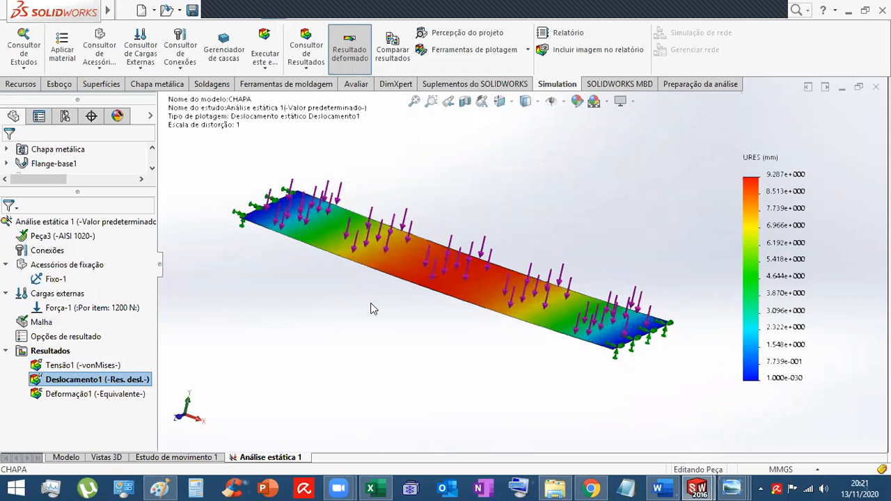
- Return to the von Mises stress plot, probe the stress at a node near the plate's centre and close the probe
double_click(70, 365)
right_click(81, 366)
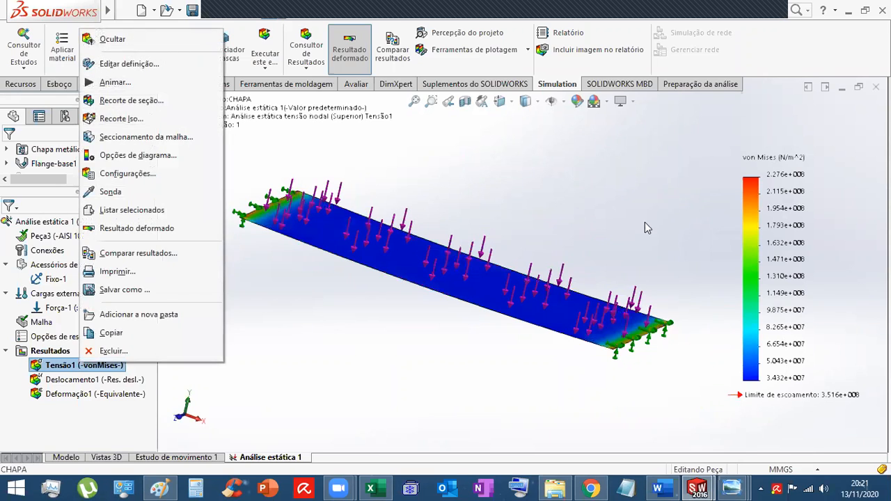
left_click(367, 361)
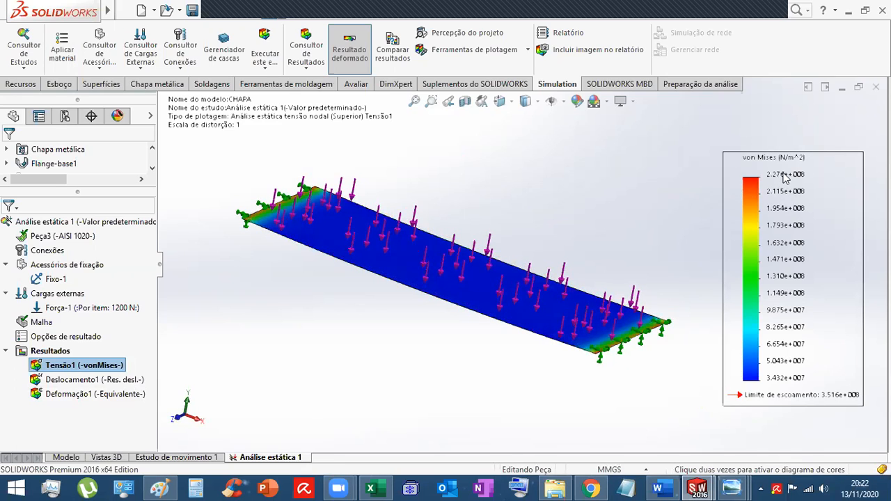
right_click(78, 369)
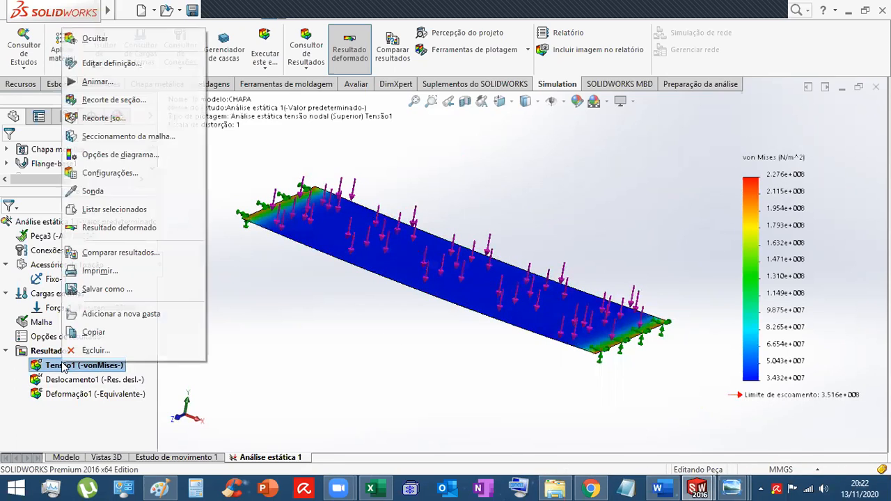
left_click(101, 193)
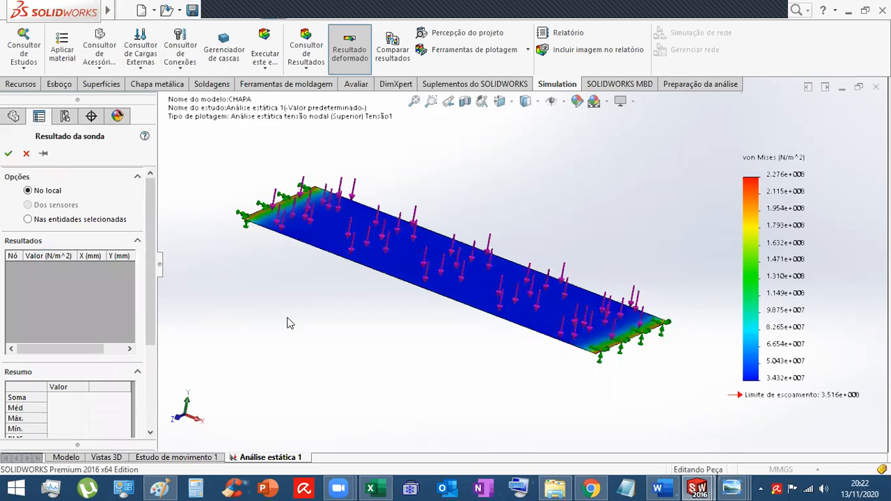
middle_click_drag(290, 318, 424, 313)
left_click(445, 284)
left_click_drag(502, 305, 584, 211)
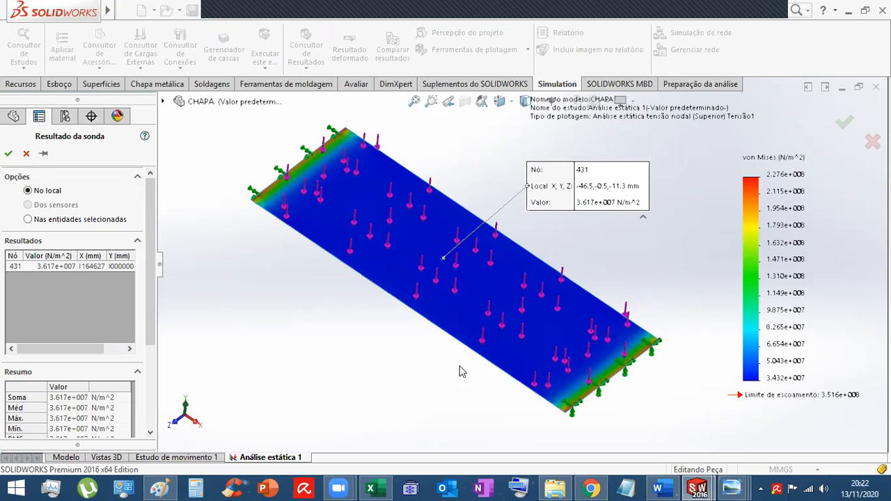
middle_click_drag(460, 372, 466, 332)
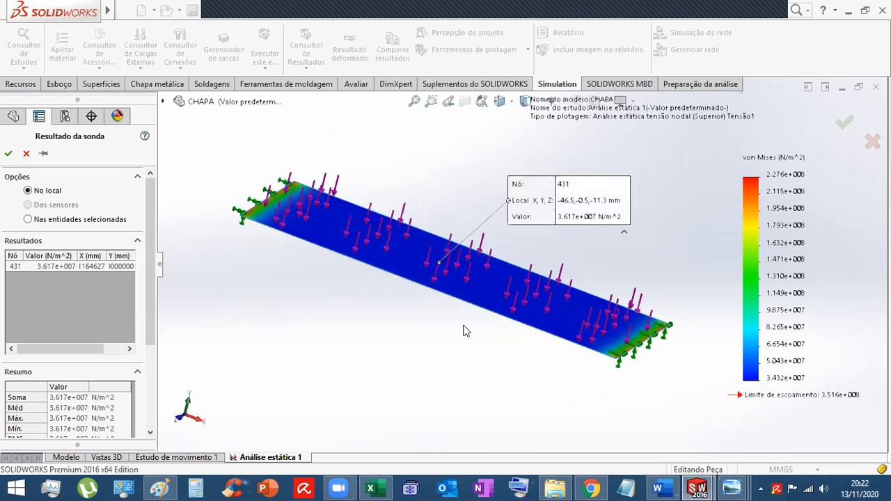
left_click(26, 154)
middle_click_drag(451, 314, 451, 288)
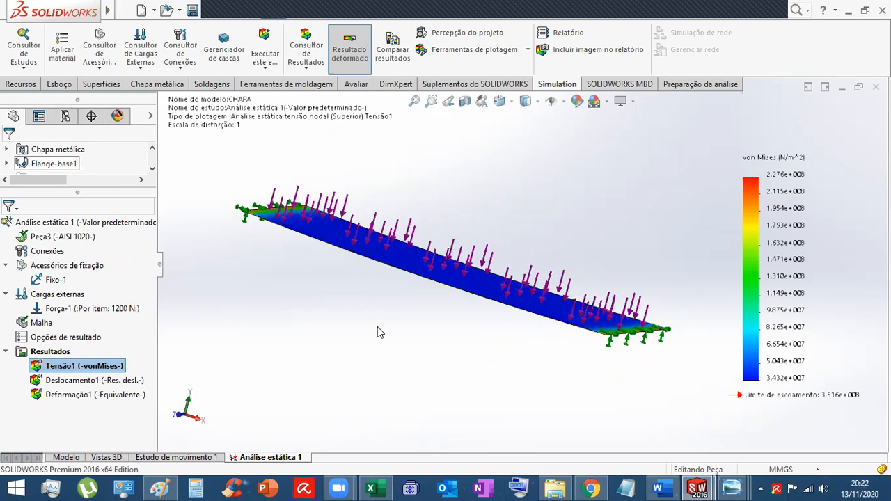
right_click(267, 459)
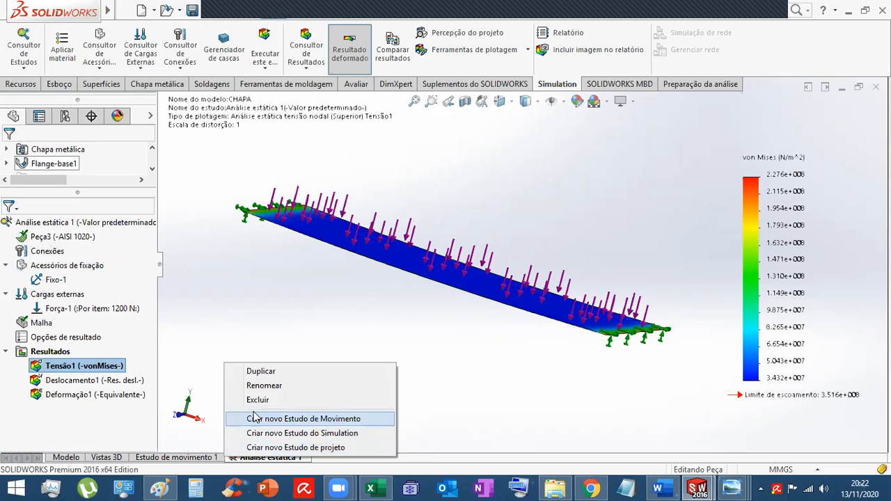
left_click(256, 376)
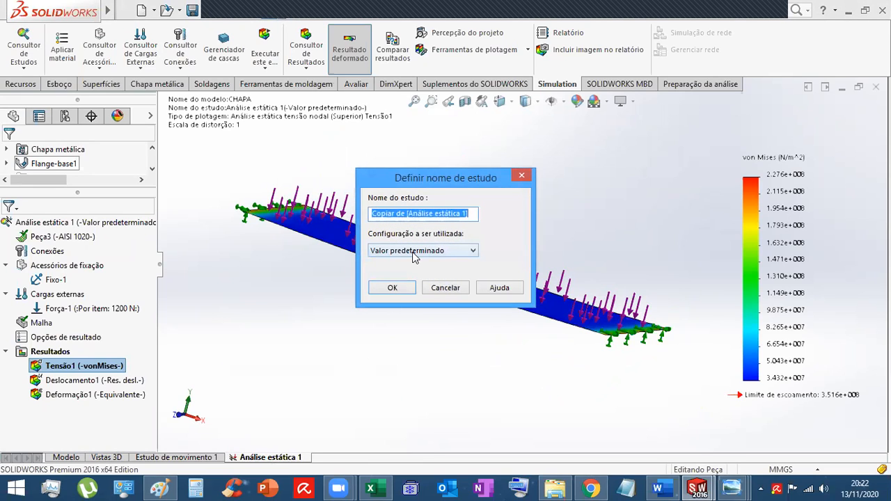
type("chap")
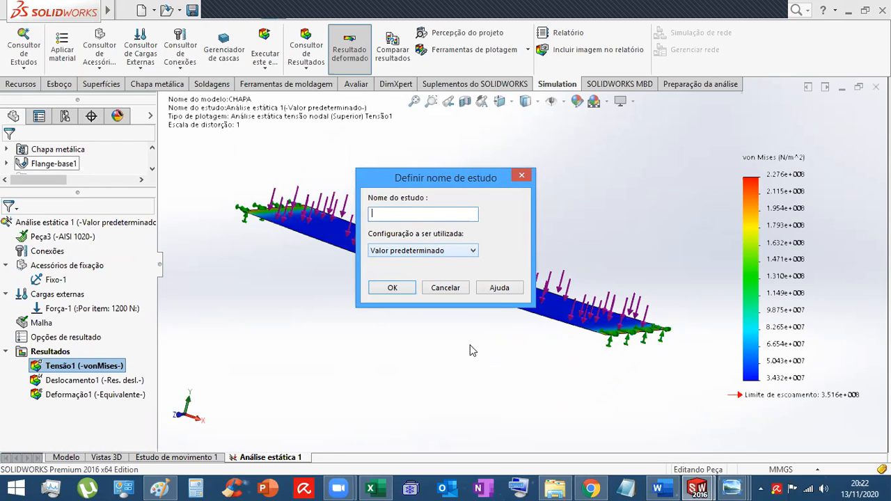
left_click(452, 287)
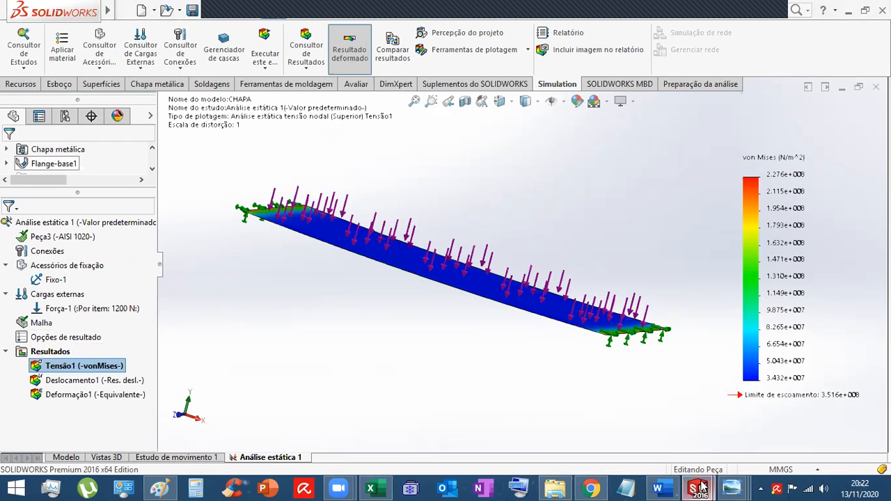
- Switch to the SOLIDO part and open its study "Análise estática 1"
mouse_move(698, 488)
left_click(749, 417)
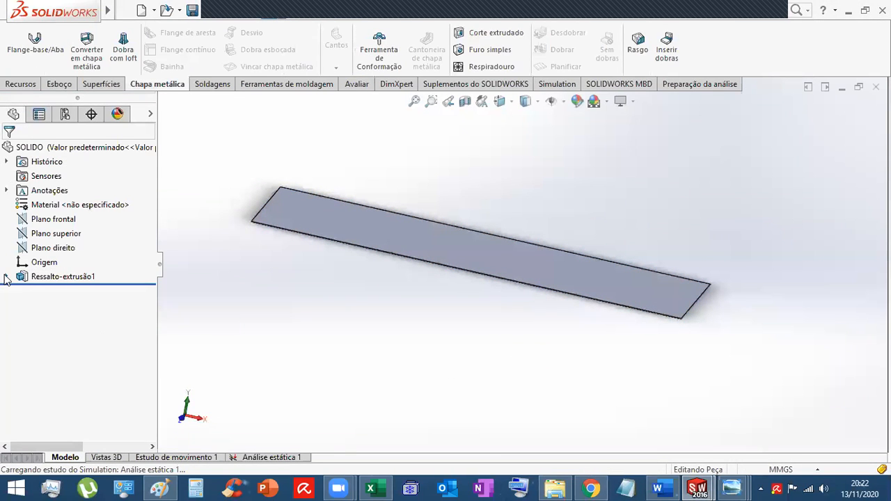
mouse_move(698, 491)
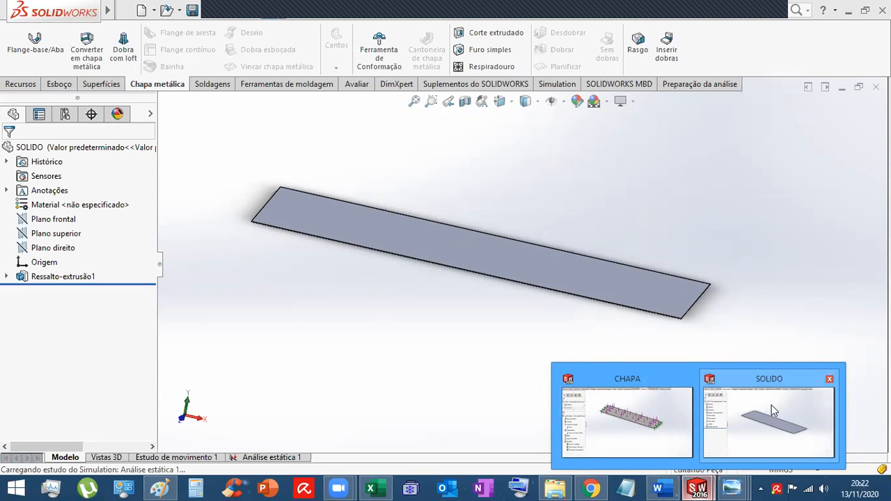
left_click(732, 416)
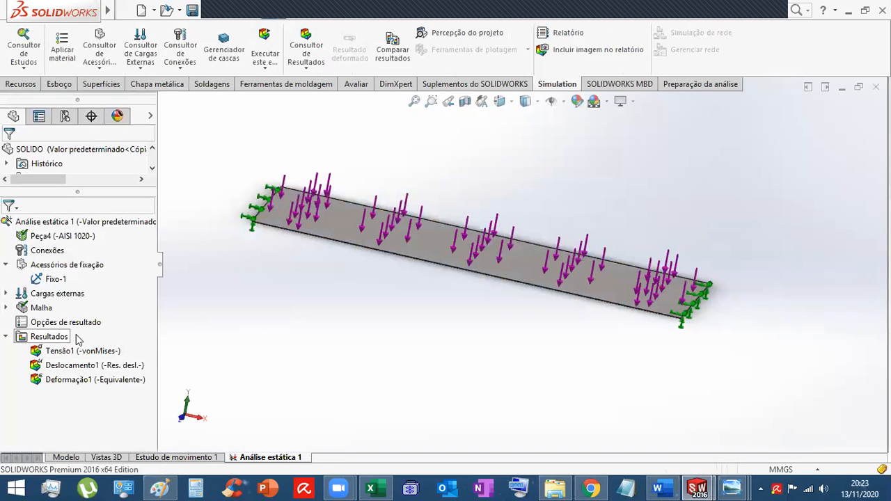
- Display the mesh of the SOLIDO static study and examine the elements through the plate's thickness along its long edge
right_click(39, 309)
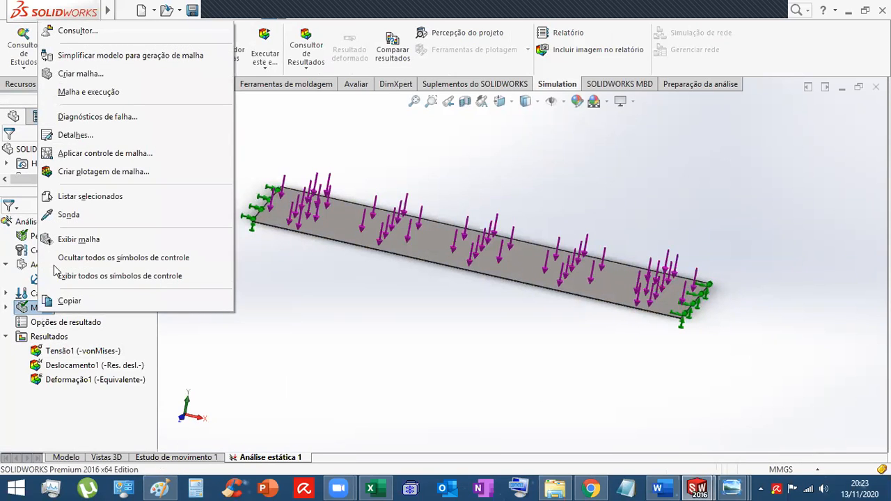
left_click(77, 239)
scroll(479, 252, "up", 2)
middle_click_drag(479, 252, 402, 262)
scroll(401, 279, "up", 5)
scroll(410, 252, "down", 4)
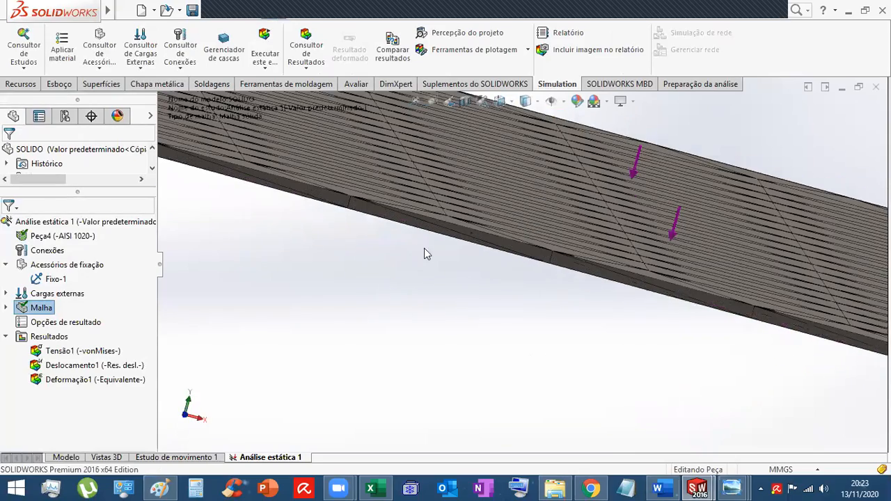
scroll(424, 249, "down", 2)
scroll(527, 360, "up", 2)
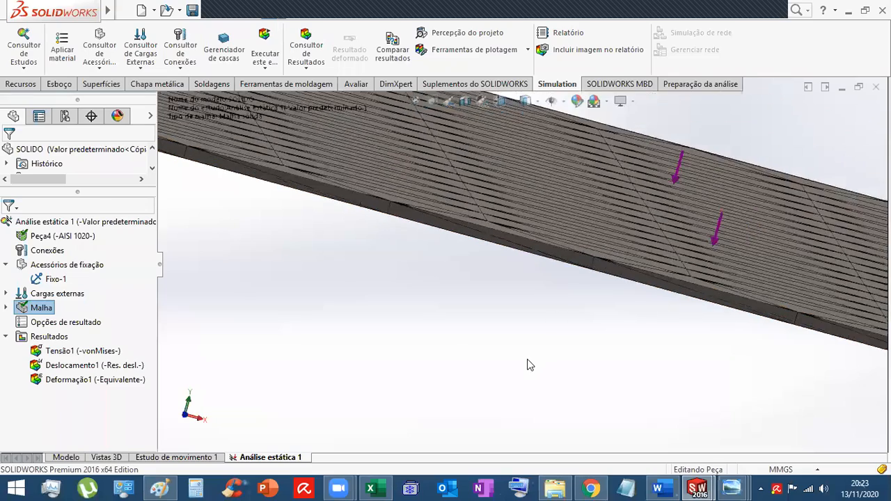
scroll(527, 360, "up", 2)
scroll(534, 303, "up", 2)
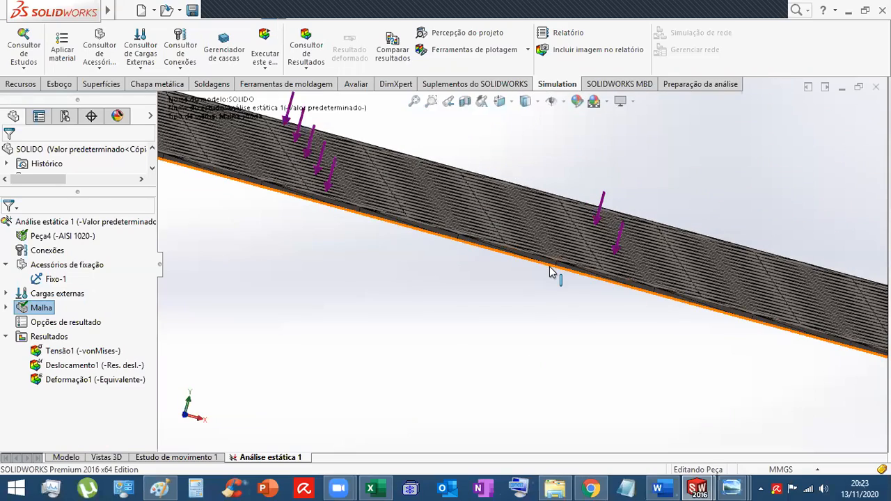
scroll(564, 271, "down", 2)
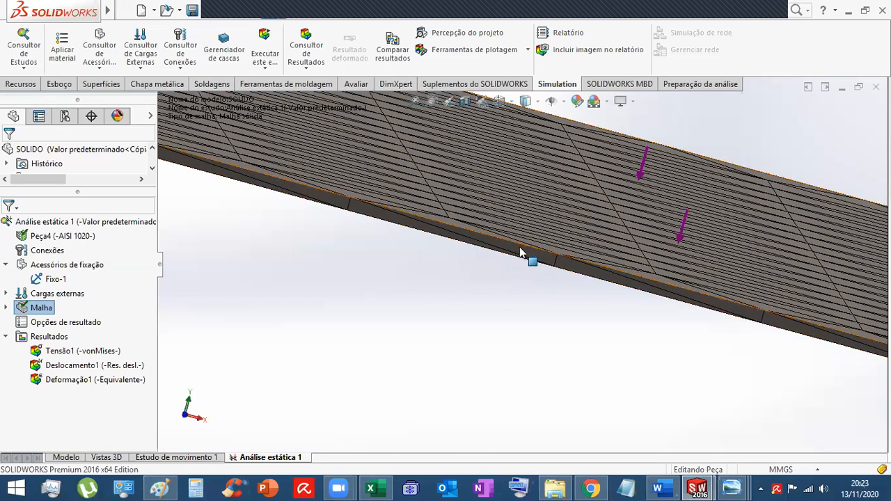
scroll(472, 318, "up", 5)
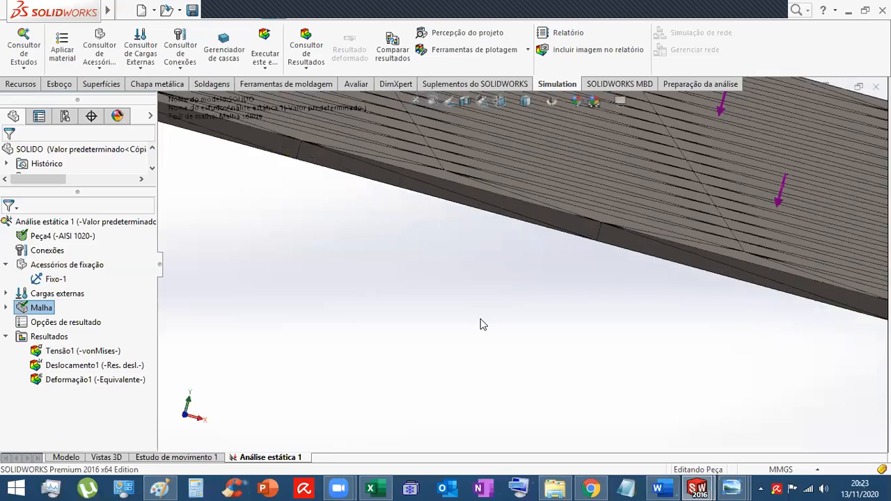
- Examine the solid mesh along the plate's long edge, then view the whole meshed plate with its loads and fixtures
scroll(525, 329, "up", 2)
middle_click_drag(584, 327, 559, 328)
scroll(563, 331, "up", 4)
middle_click_drag(686, 382, 712, 267)
scroll(712, 267, "down", 2)
middle_click_drag(669, 314, 682, 288)
scroll(683, 300, "up", 4)
mouse_move(674, 325)
middle_mouse_down()
mouse_move(664, 364)
mouse_move(699, 359)
mouse_move(639, 367)
mouse_move(686, 326)
middle_mouse_up()
scroll(724, 266, "down", 1)
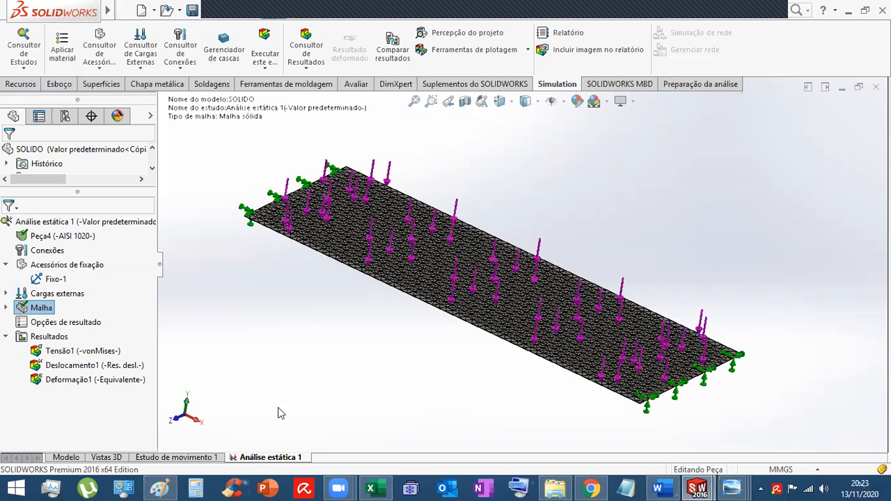
- Display the solid plate's von Mises stress plot, open the result probe and close it without picking a node
double_click(59, 351)
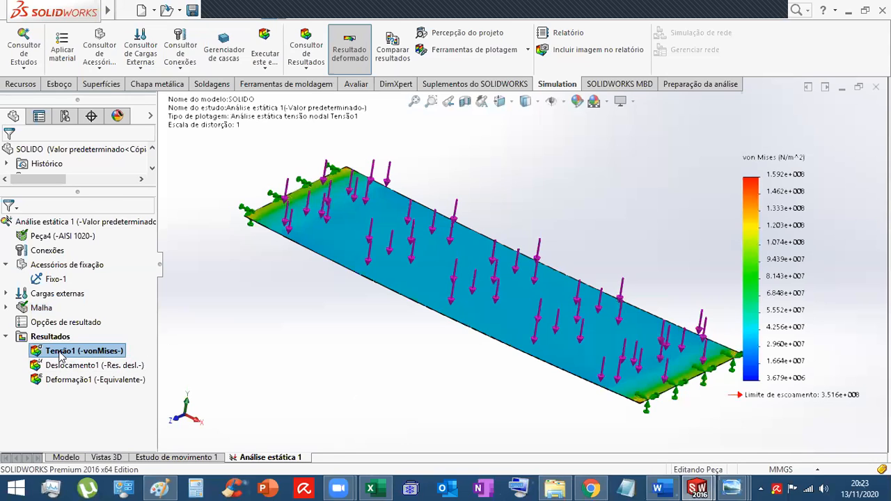
right_click(60, 353)
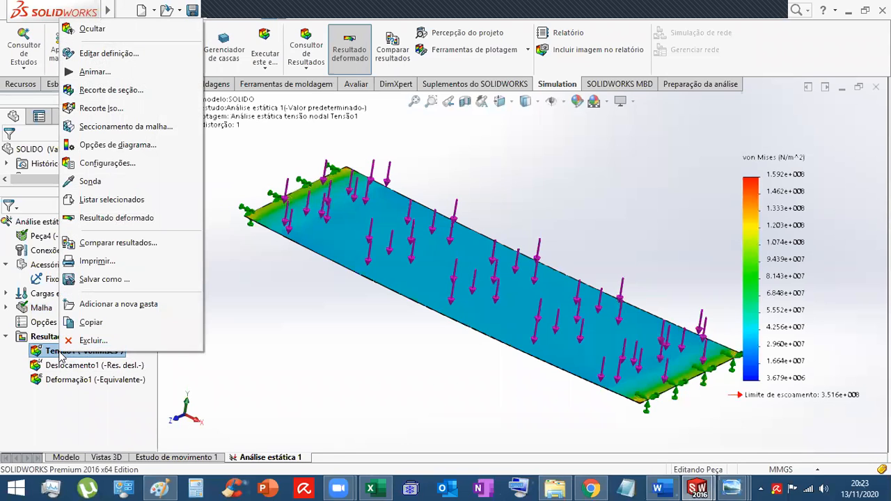
left_click(85, 182)
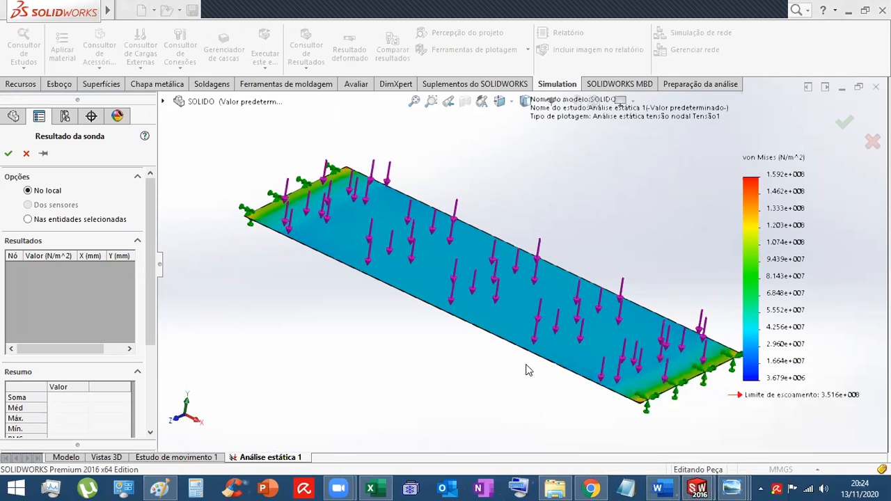
left_click(872, 141)
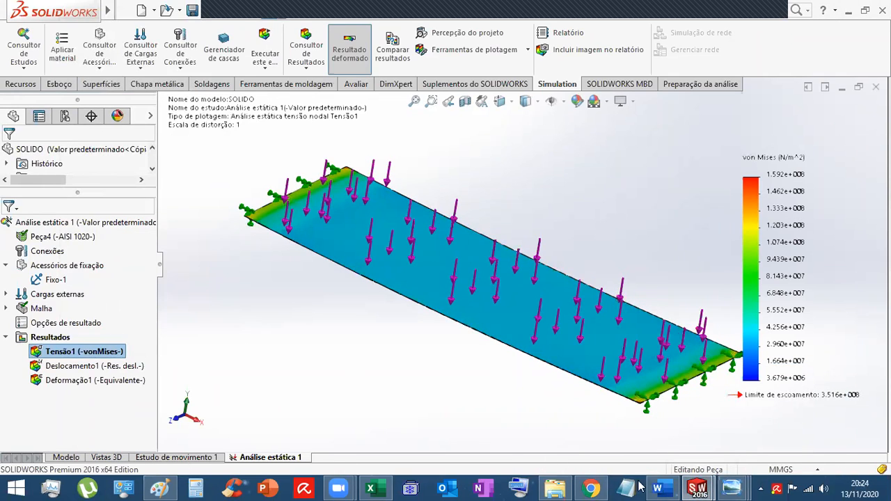
- Switch to the CHAPA part, open its study "Análise estática 1" and display the von Mises stress plot
mouse_move(699, 487)
left_click(644, 426)
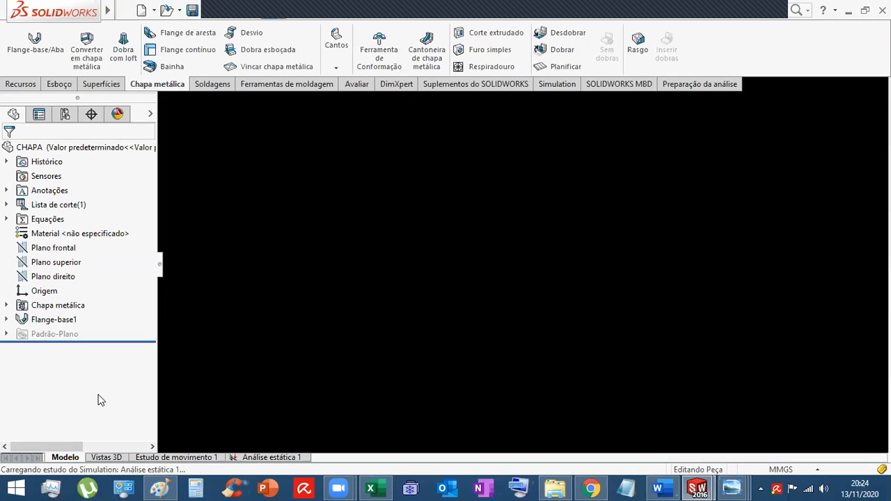
left_click(259, 458)
double_click(39, 365)
- Probe the von Mises stress at a node in the middle area of the sheet-metal plate and close the probe
right_click(54, 365)
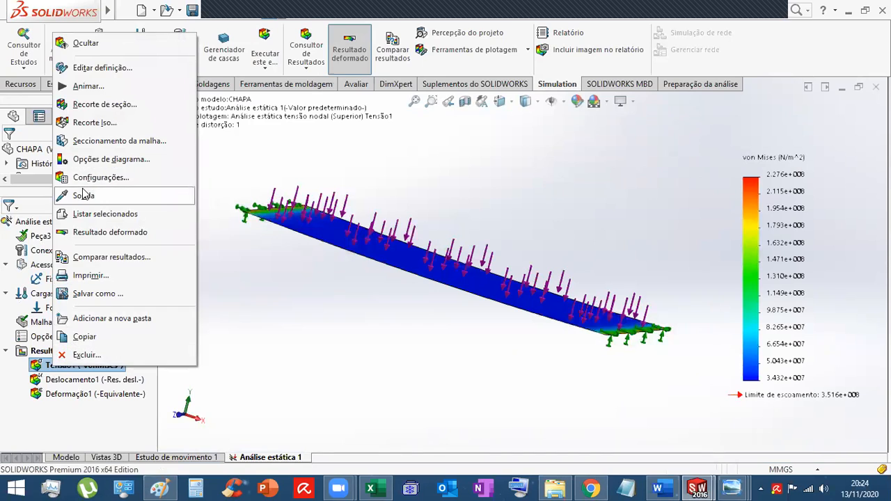
left_click(82, 195)
middle_click_drag(267, 294, 319, 306)
left_click(436, 261)
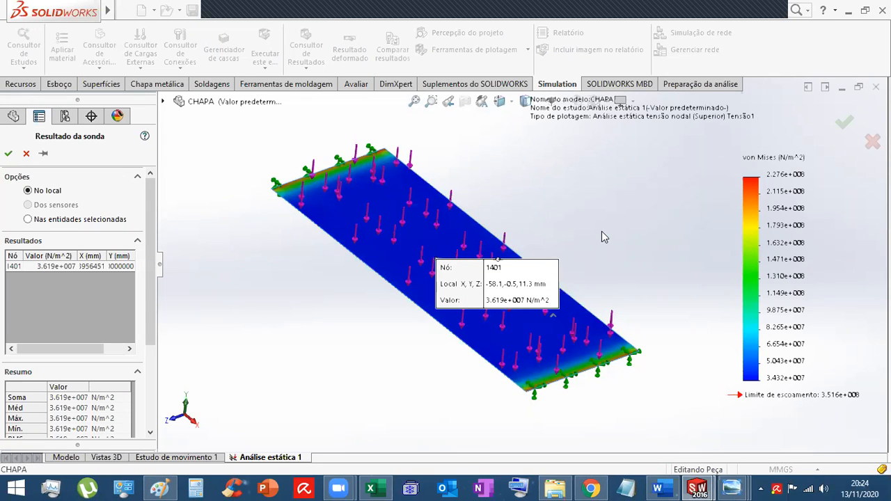
key("Escape")
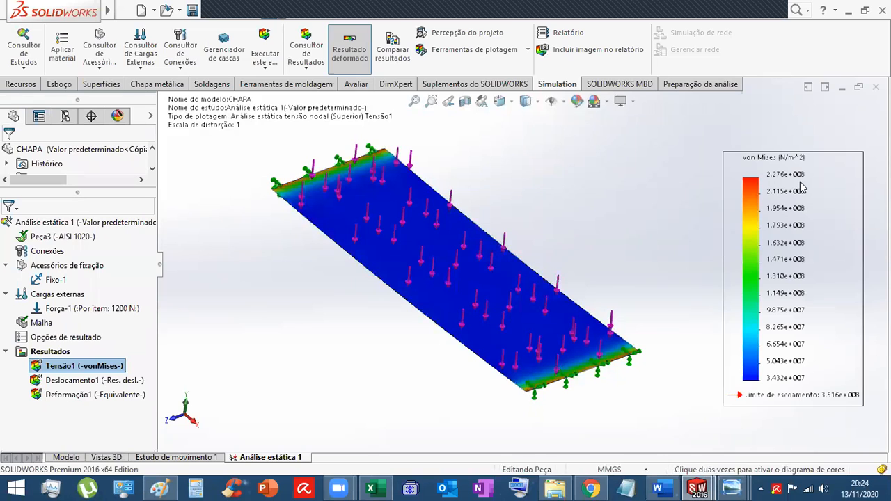
- Probe the sheet-metal plate's stress again at another node near its centre and close the probe
right_click(74, 365)
left_click(89, 193)
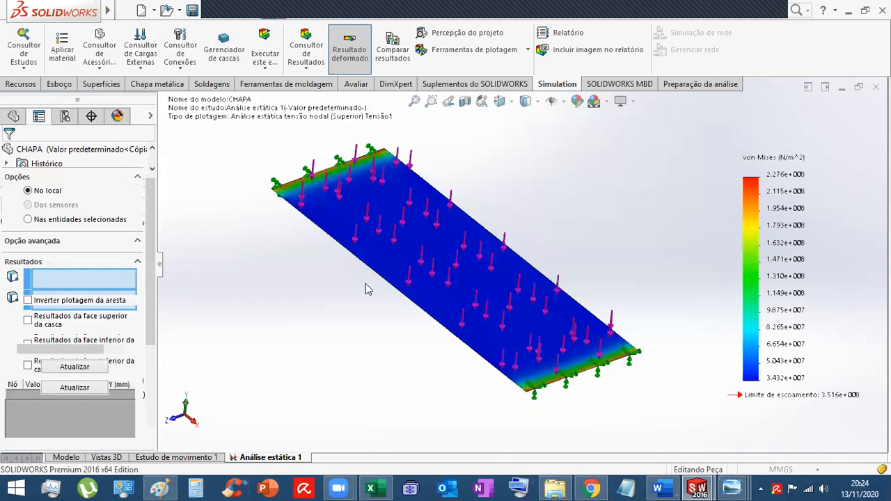
left_click(451, 266)
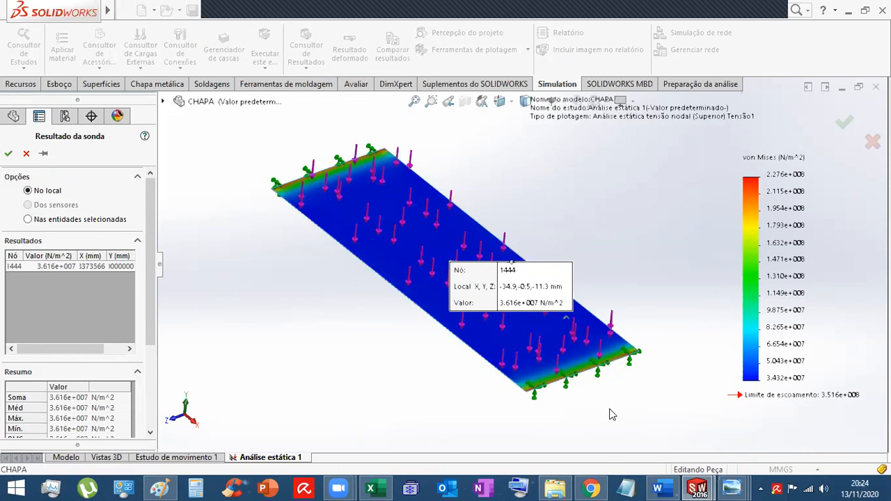
key("Return")
- Switch to the SOLIDO part, open its study "Análise estática 1" and display the von Mises stress plot
left_click(697, 488)
left_click(760, 415)
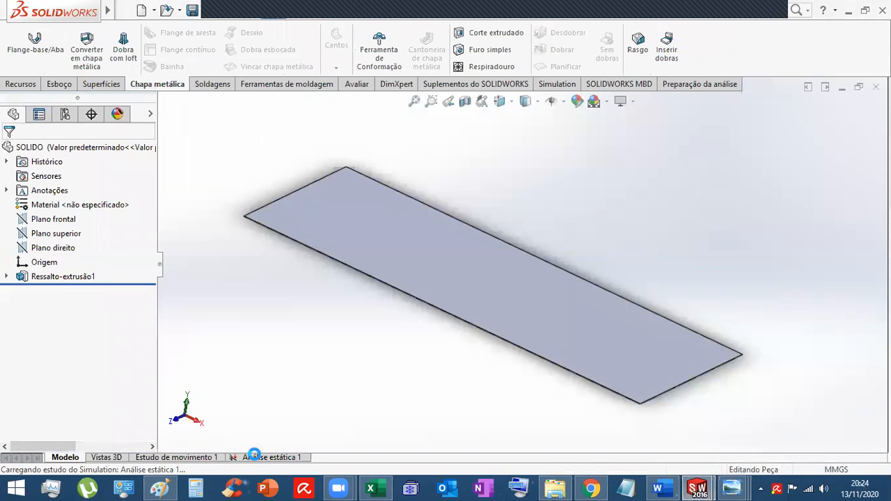
left_click(256, 457)
double_click(69, 351)
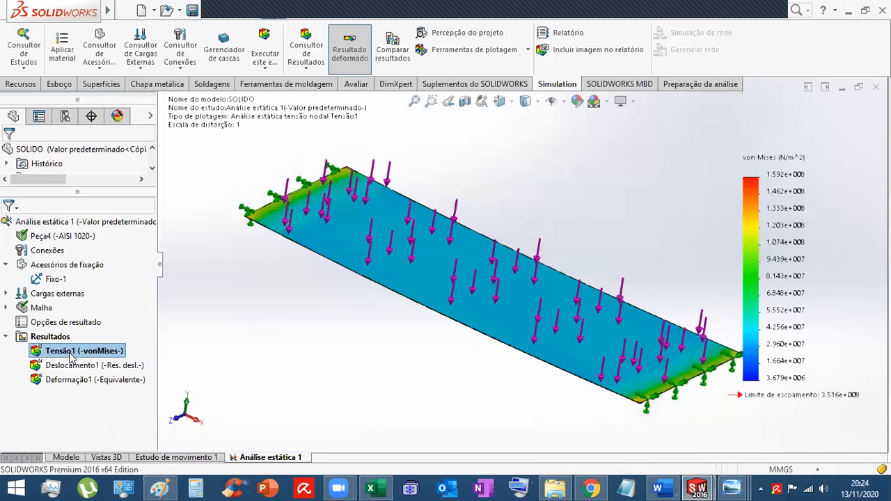
- Probe the von Mises stress at a node in the middle area of the solid plate and close the probe
right_click(70, 354)
left_click(102, 181)
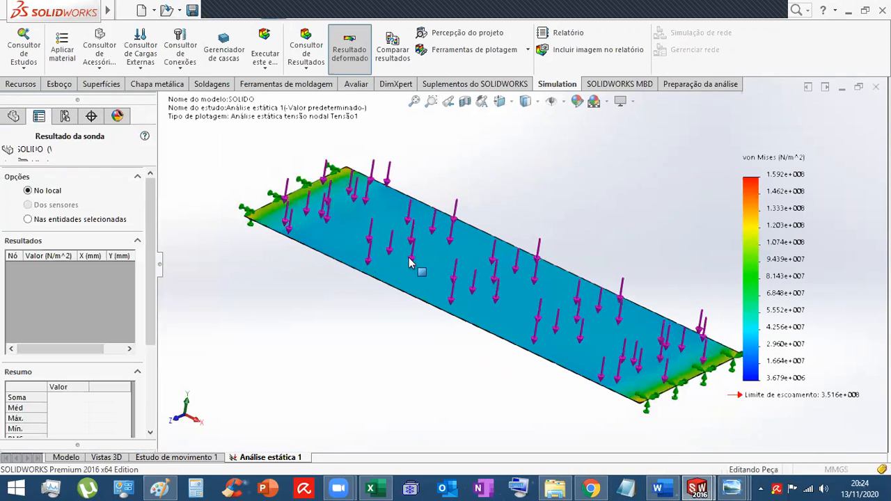
left_click(470, 276)
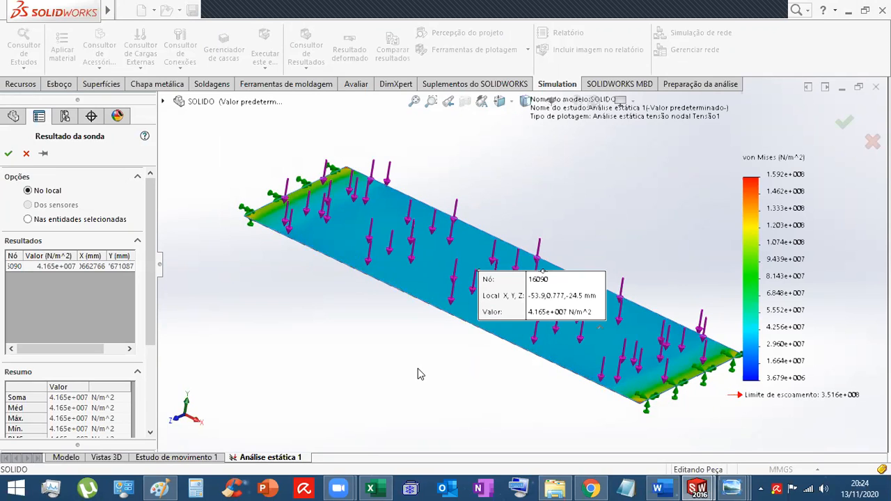
key("Escape")
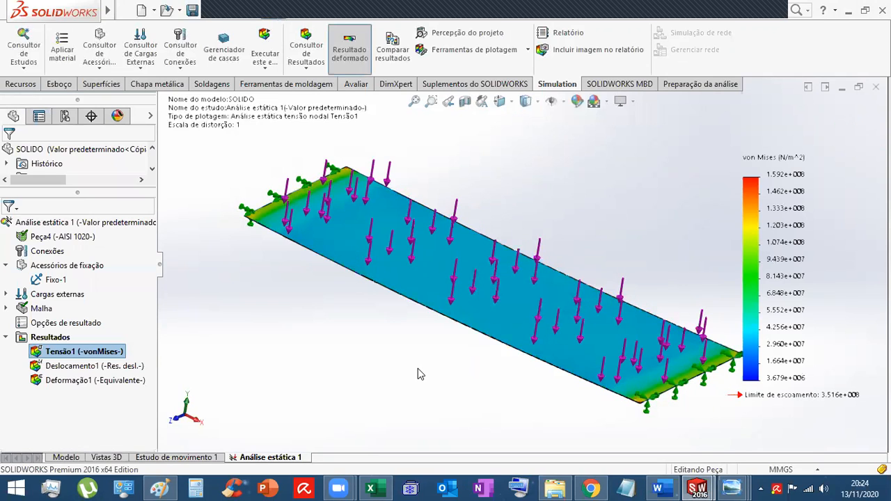
- Compare the solid plate's resultant displacement plot with its mesh, ending on the displacement plot
double_click(84, 365)
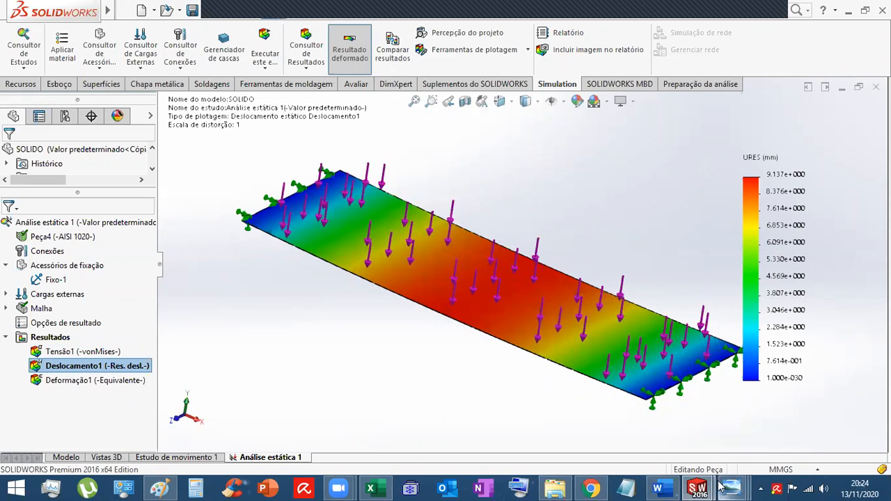
mouse_move(698, 489)
right_click(38, 310)
left_click(73, 239)
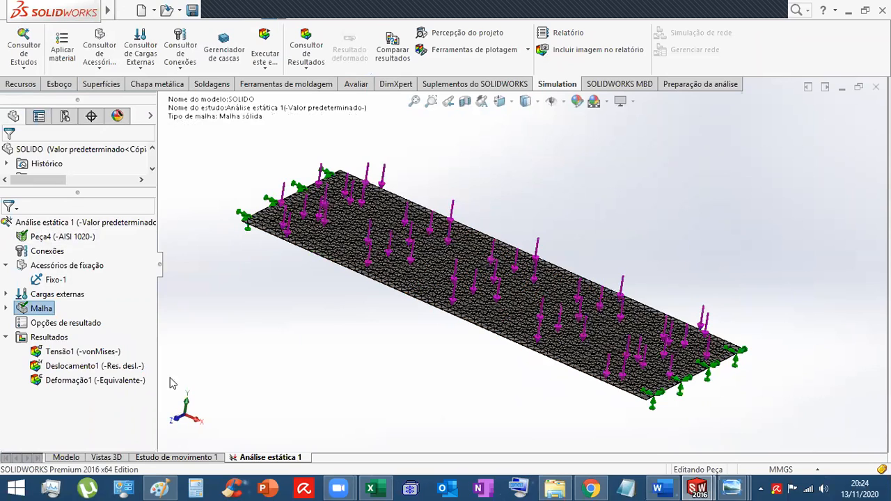
double_click(87, 366)
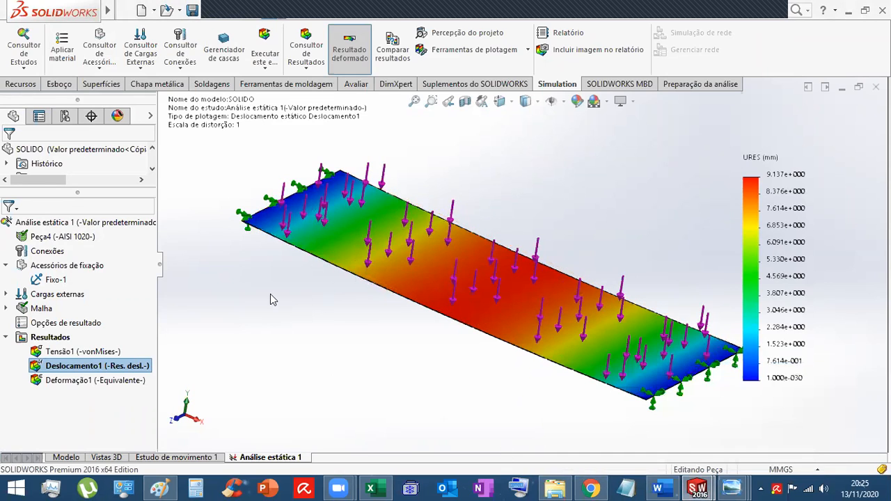
- Expand the external loads to show the applied force, and examine the solid plate's deflected shape
left_click(6, 294)
left_click(198, 322)
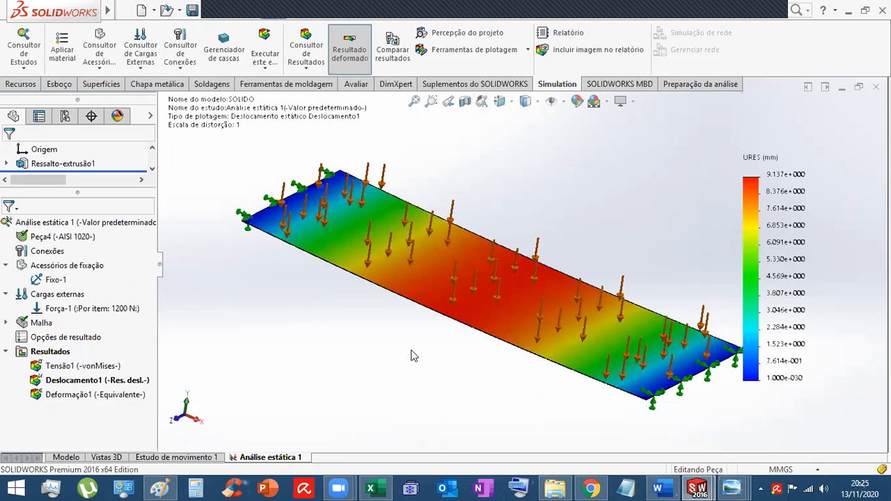
middle_click_drag(411, 356, 428, 369)
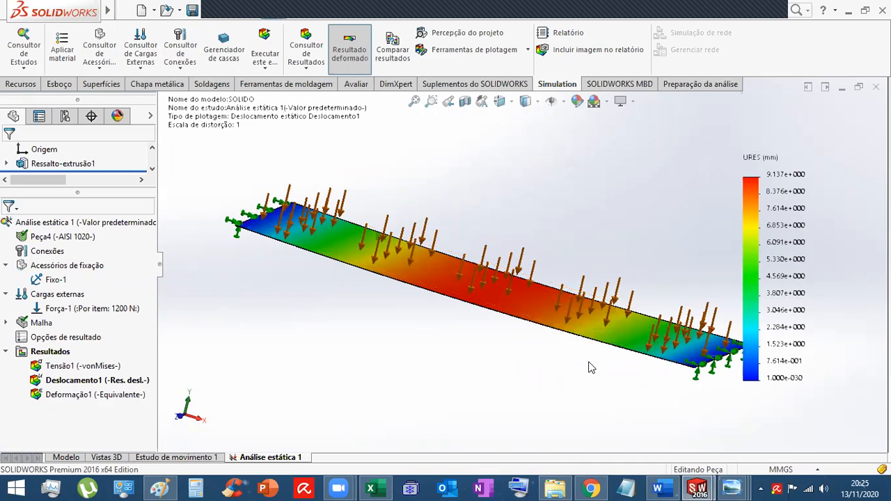
- Switch to the CHAPA part, open its study "Análise estática 1" and display the resultant displacement plot
left_click(697, 489)
left_click(651, 411)
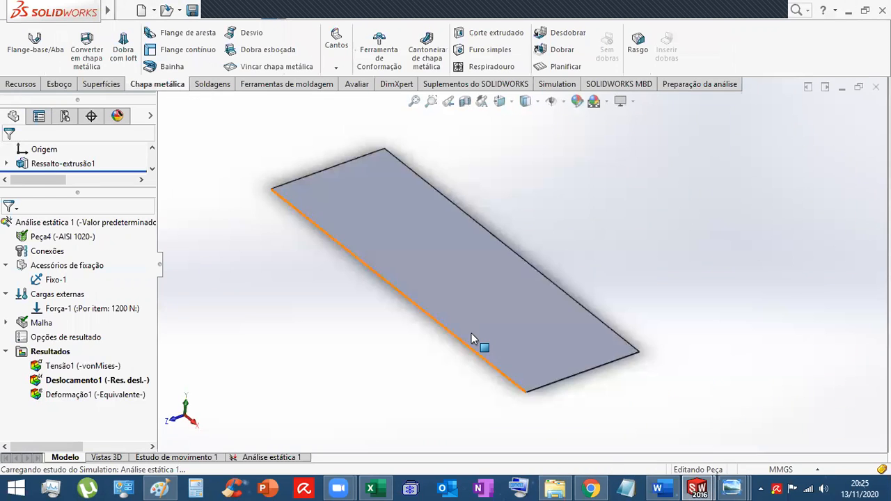
left_click(267, 457)
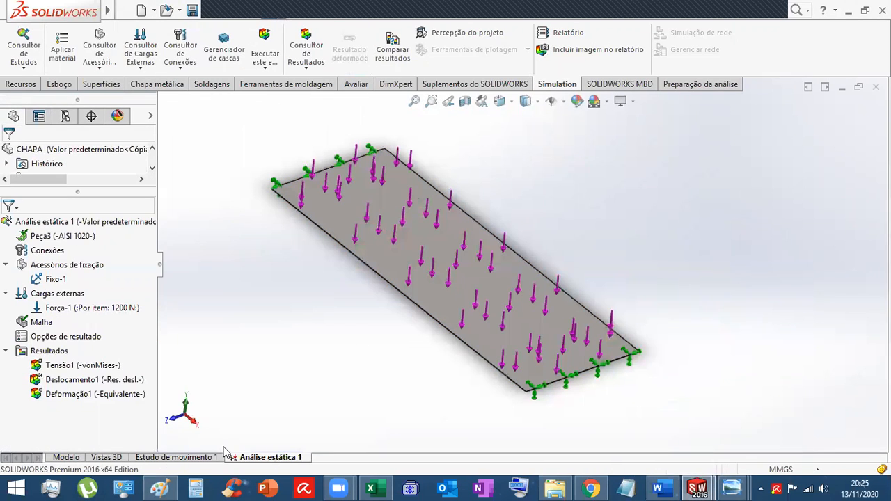
double_click(80, 384)
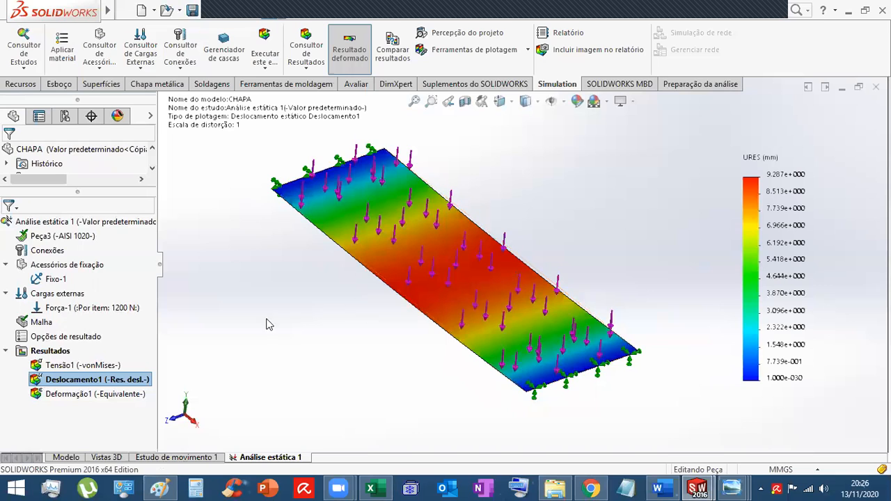
- Display the mesh of the CHAPA study and examine its shell elements up close
right_click(23, 324)
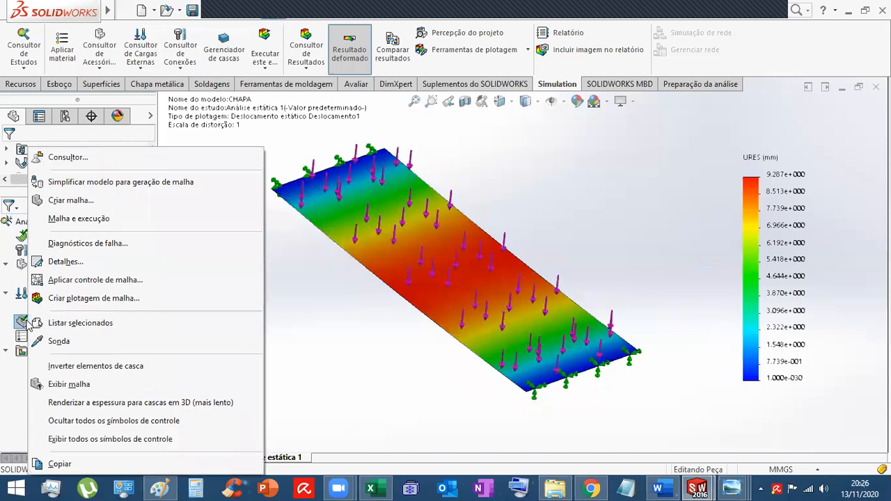
left_click(69, 384)
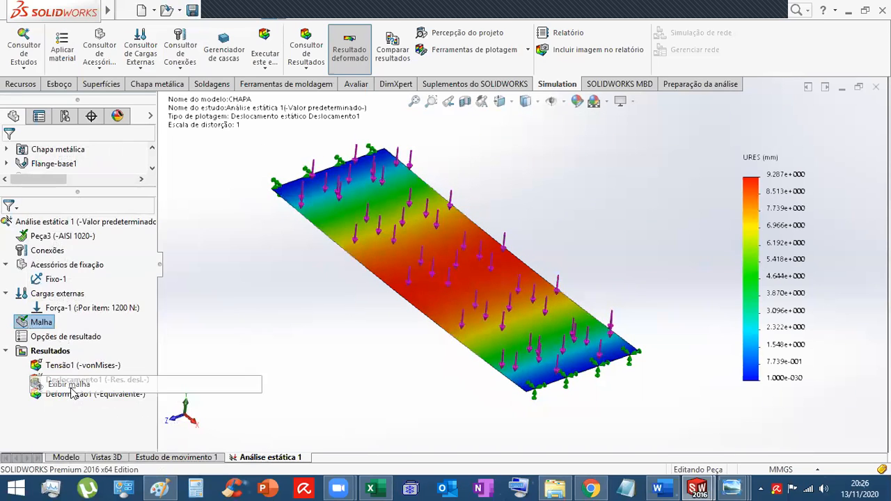
middle_click_drag(321, 356, 362, 361)
scroll(548, 269, "down", 2)
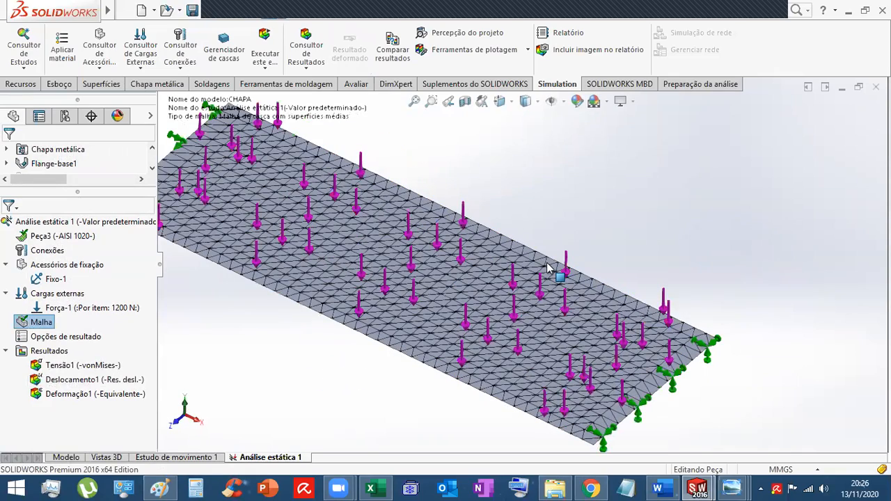
- Open the mesh creation settings of the CHAPA study, review the standard mesh parameters and cancel without remeshing
right_click(40, 325)
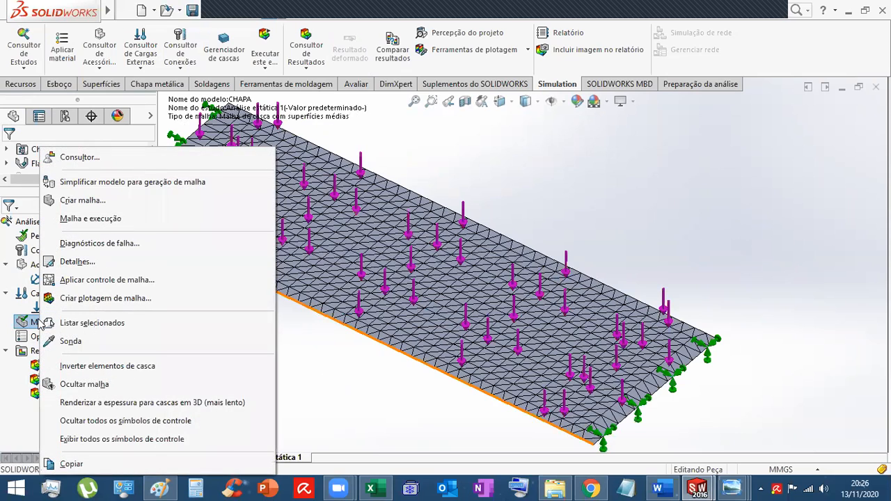
left_click(83, 200)
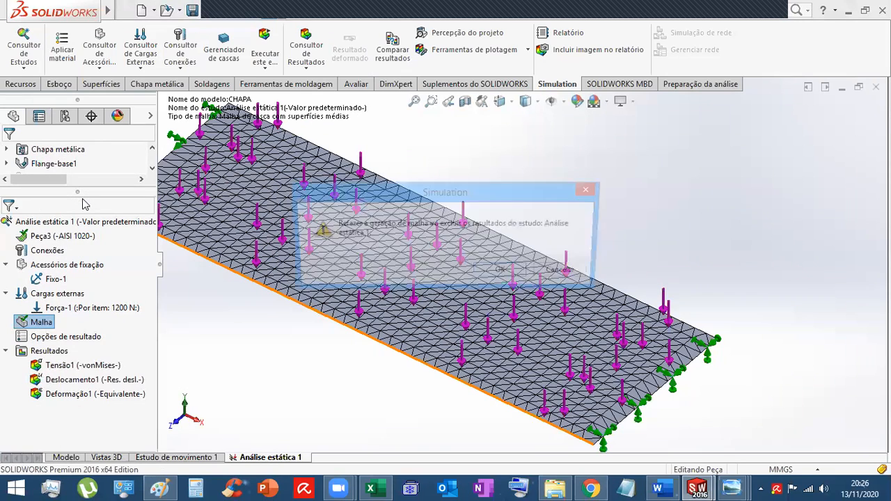
left_click(499, 273)
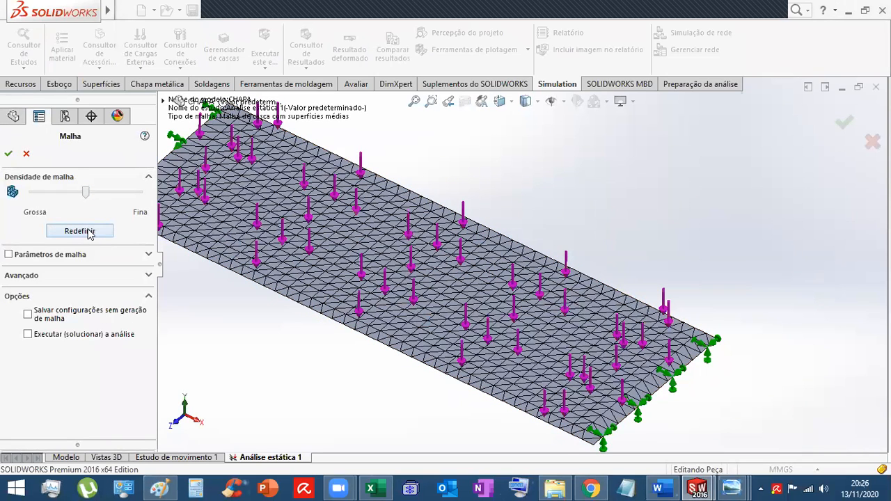
left_click(148, 254)
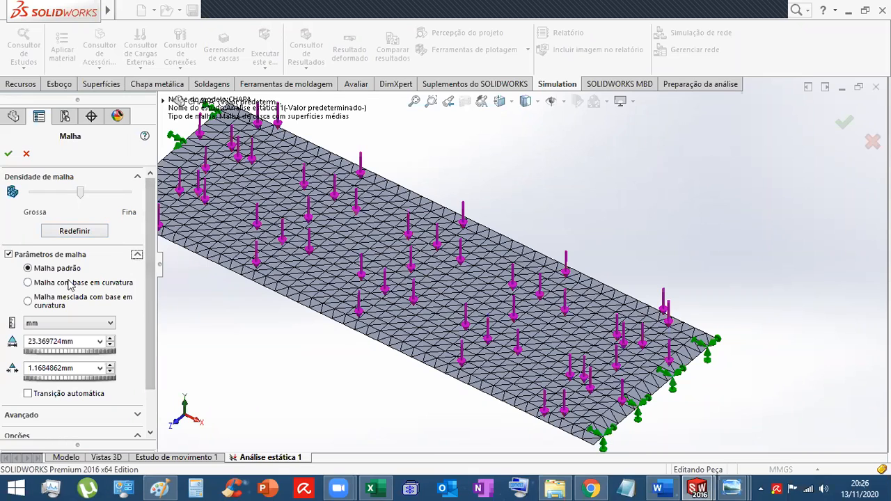
left_click(137, 254)
left_click(138, 255)
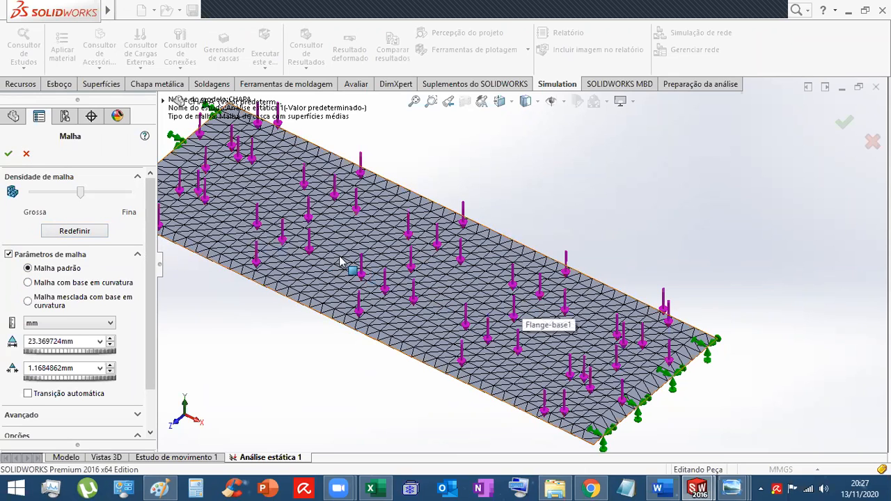
left_click(27, 153)
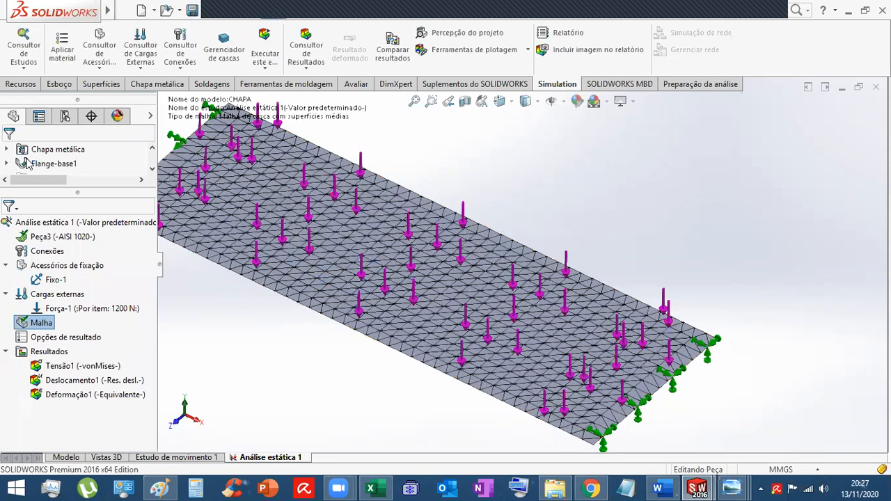
- Open the mesh details of the CHAPA study
right_click(44, 327)
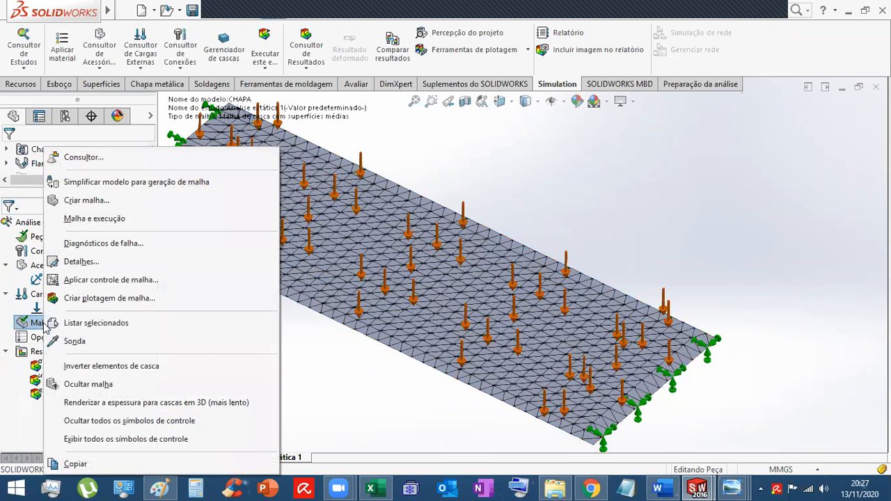
left_click(82, 262)
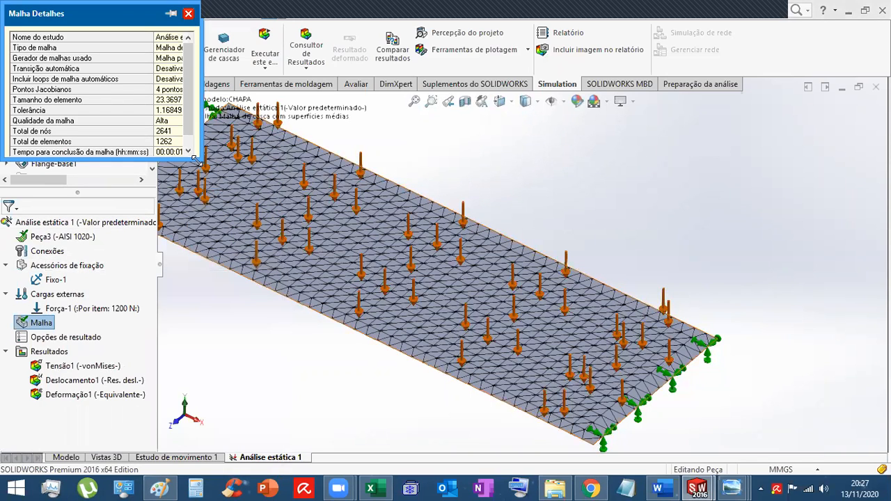
- Enlarge the CHAPA mesh details to read all the values, and close them
left_click_drag(196, 160, 342, 202)
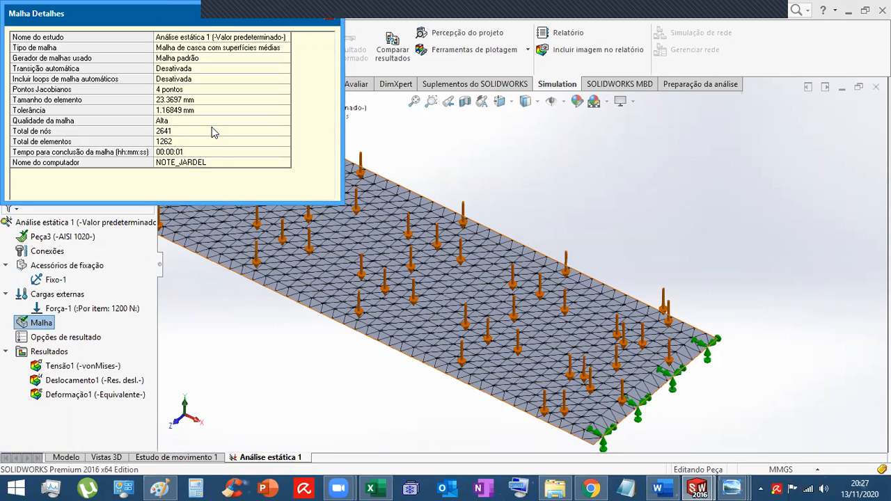
left_click(772, 420)
- Switch to the SOLIDO part's study "Análise estática 1" and review its mesh details in an enlarged view
left_click(708, 483)
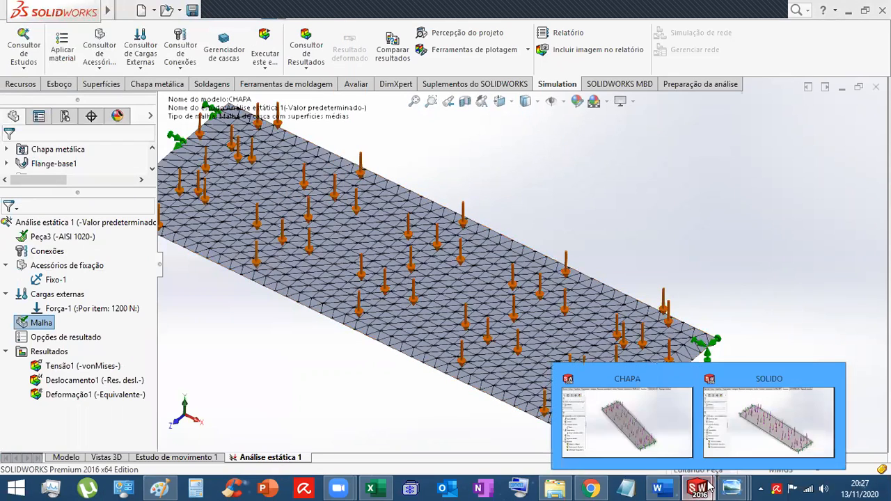
left_click(750, 442)
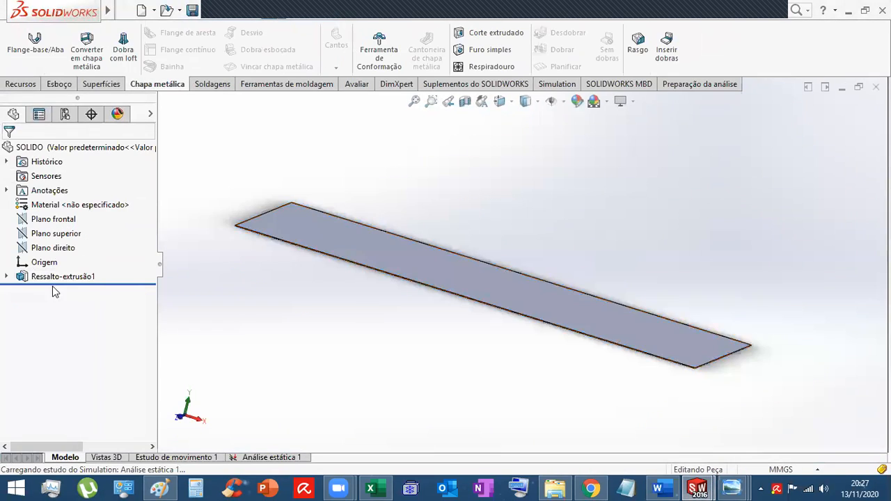
left_click(252, 457)
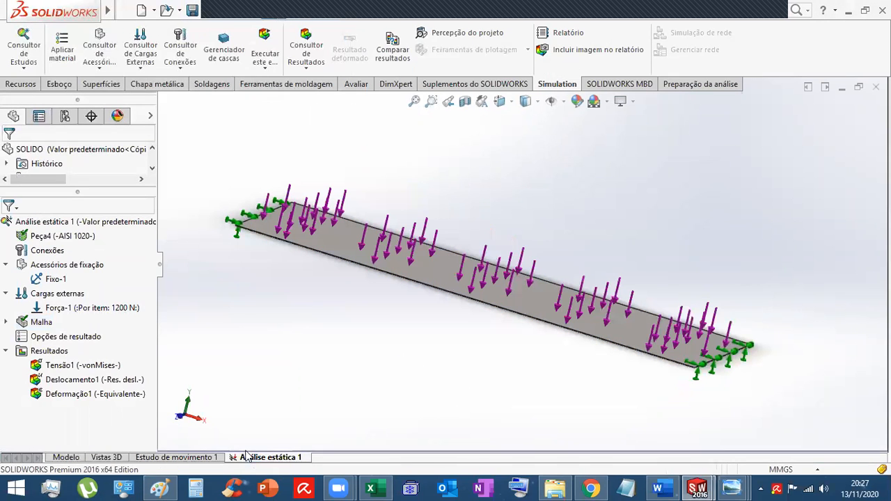
right_click(39, 324)
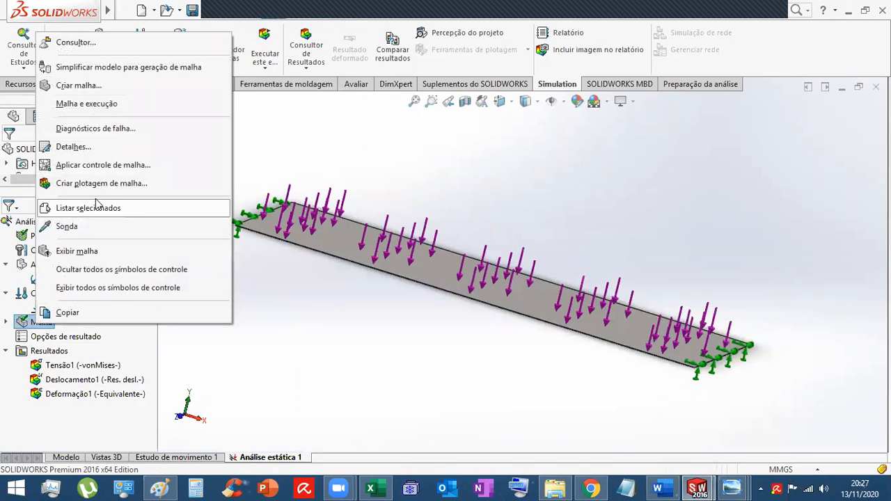
left_click(66, 147)
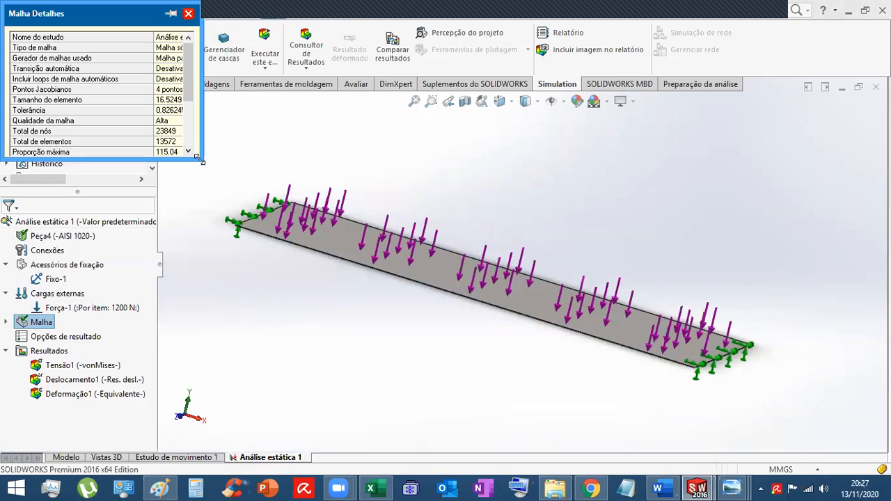
left_click_drag(199, 160, 356, 220)
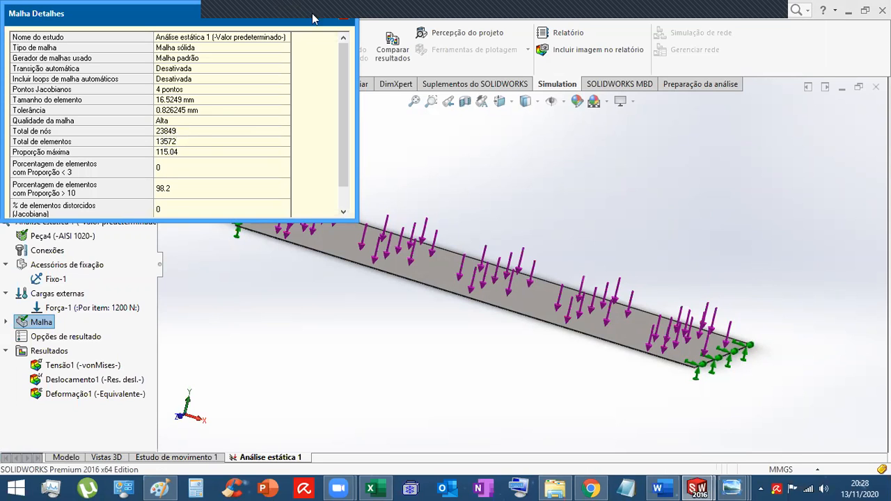
left_click(343, 15)
middle_click_drag(343, 328, 329, 336)
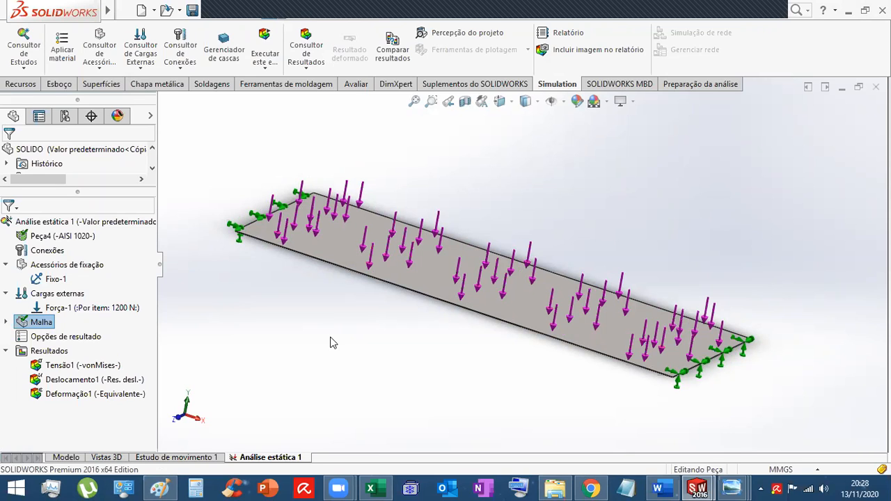
middle_click_drag(320, 324, 361, 358)
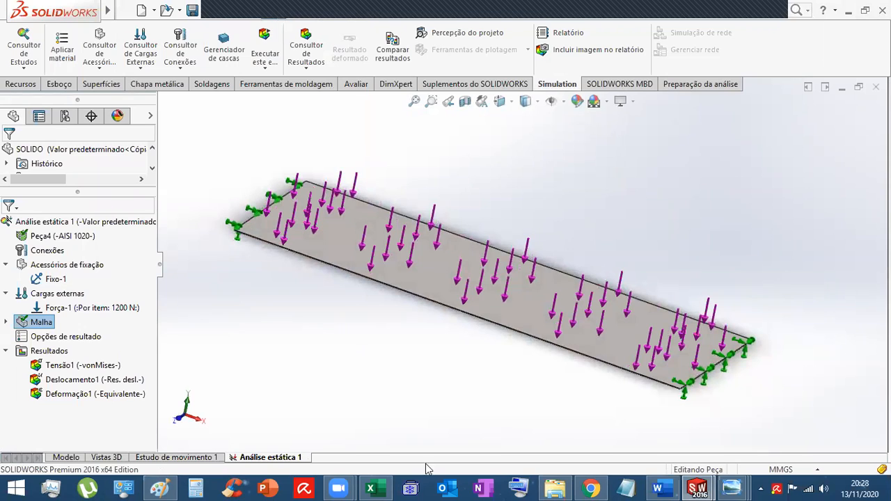
mouse_move(716, 483)
right_click(40, 327)
left_click(318, 362)
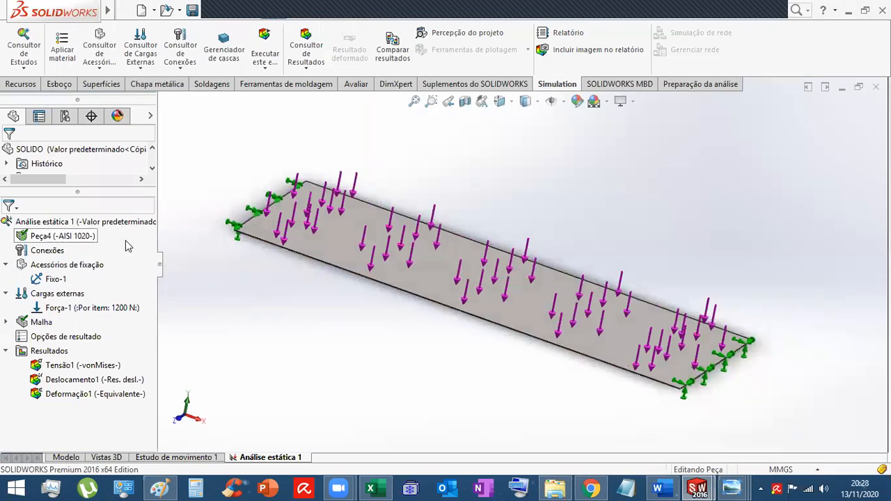
- Run the SOLIDO study "Análise estática 1" with the expanded solver status and examine its von Mises stress plot
right_click(54, 226)
left_click(24, 227)
right_click(24, 227)
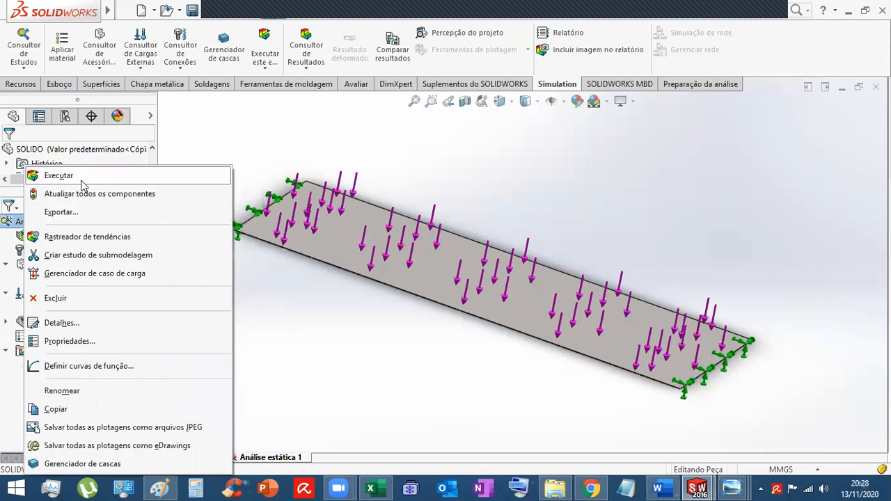
left_click(42, 174)
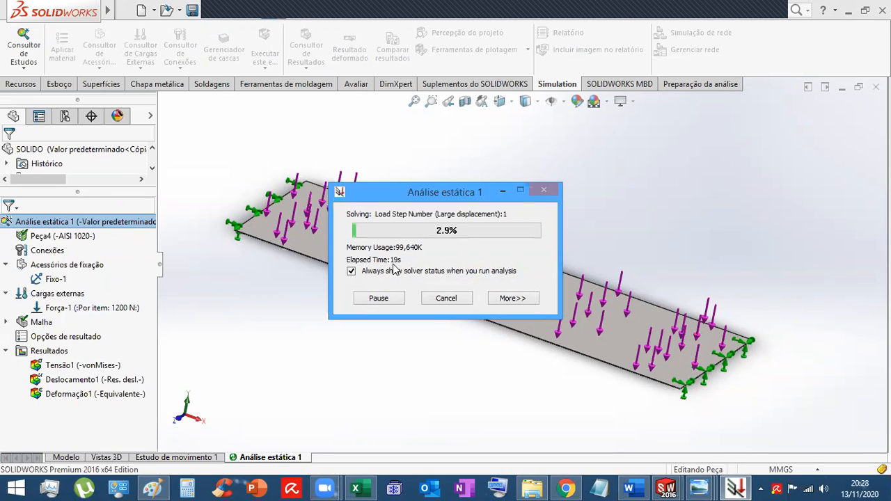
left_click(515, 298)
left_click_drag(470, 201, 377, 108)
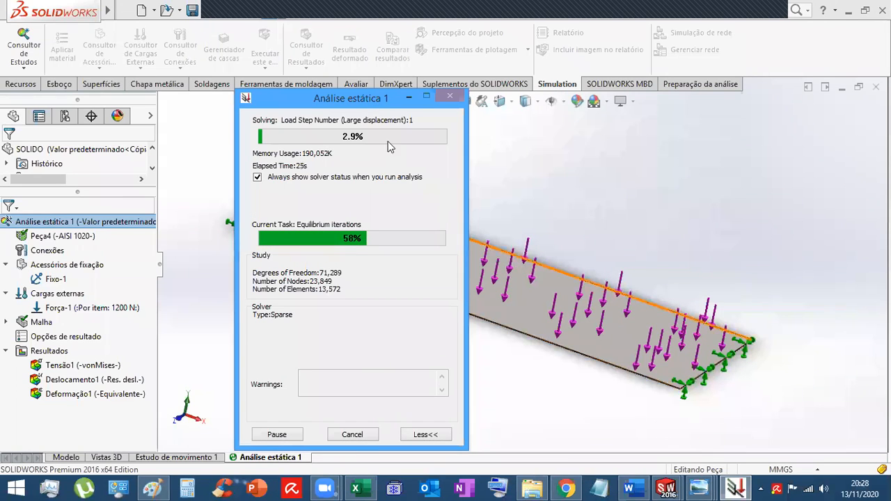
left_click_drag(317, 101, 132, 82)
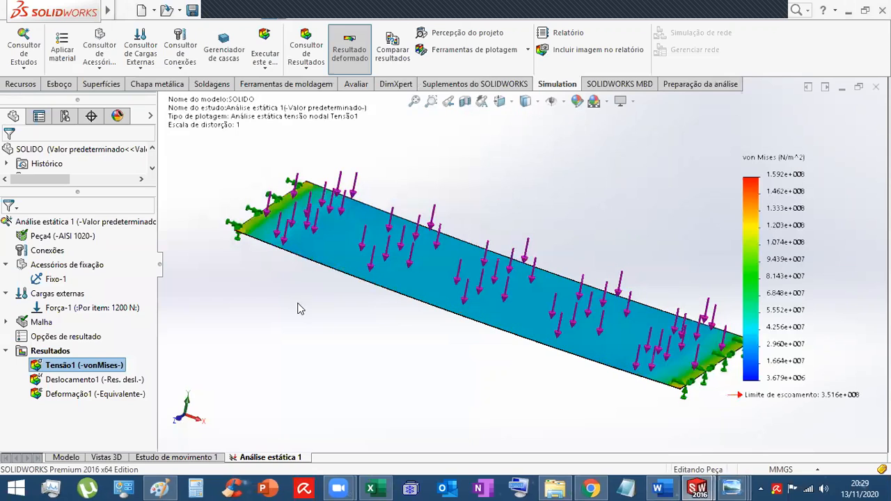
scroll(544, 320, "up", 2)
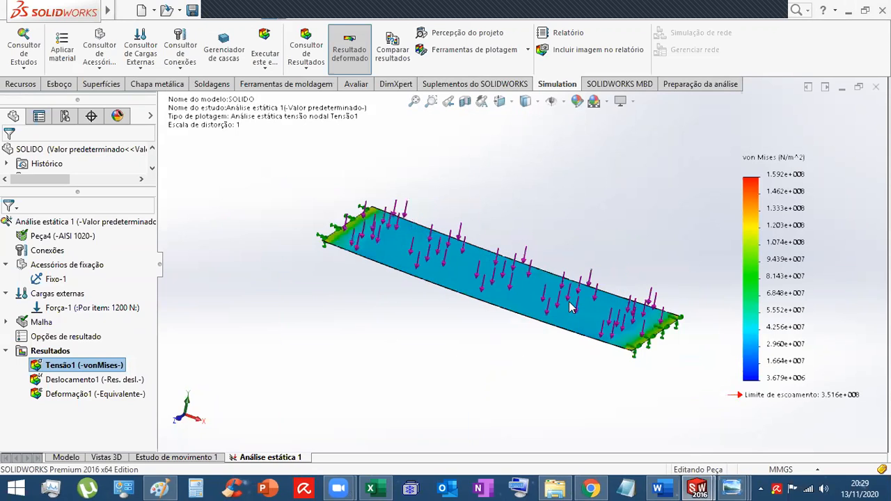
scroll(569, 300, "down", 2)
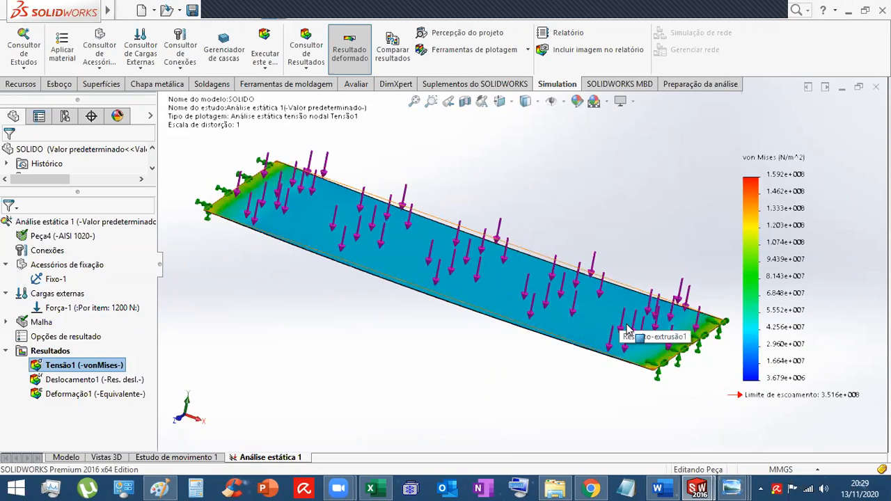
scroll(626, 328, "up", 2)
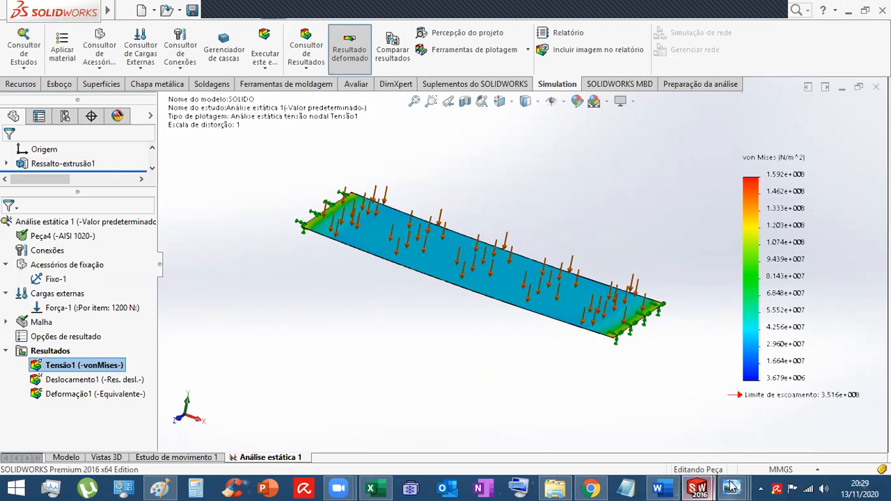
- Switch to the CHAPA part and run its study "Análise estática 1"
mouse_move(731, 488)
mouse_move(698, 487)
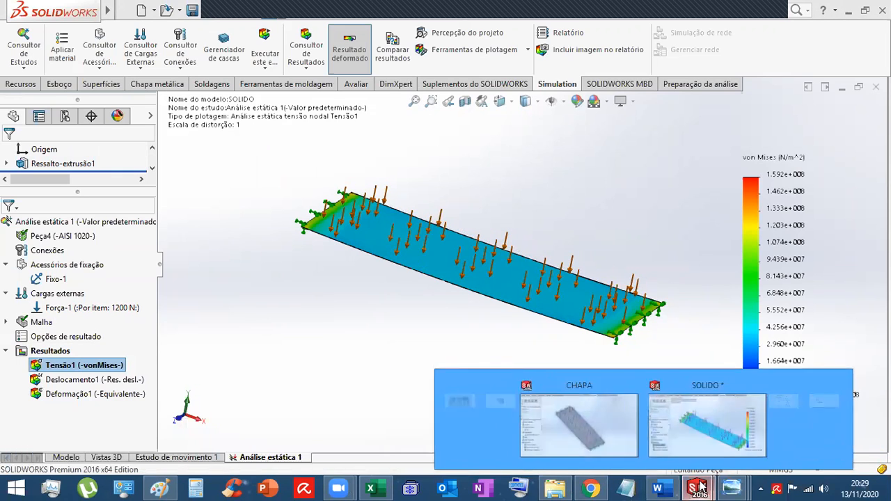
left_click(644, 437)
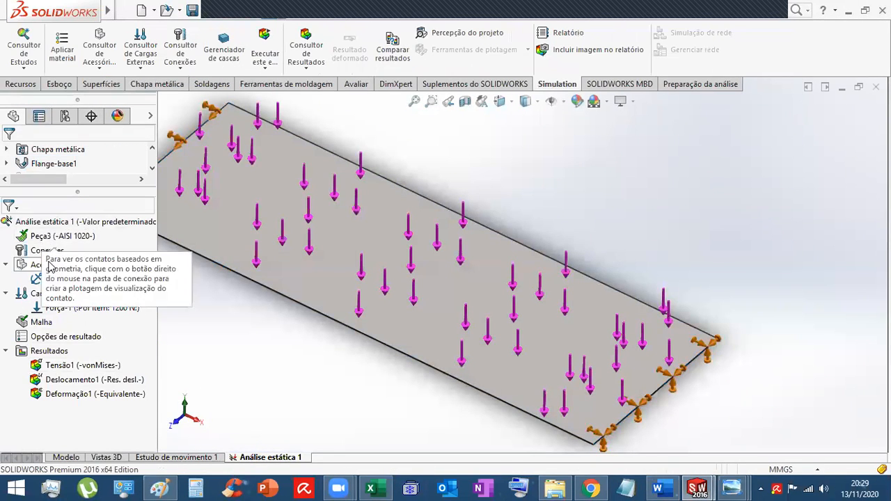
right_click(59, 223)
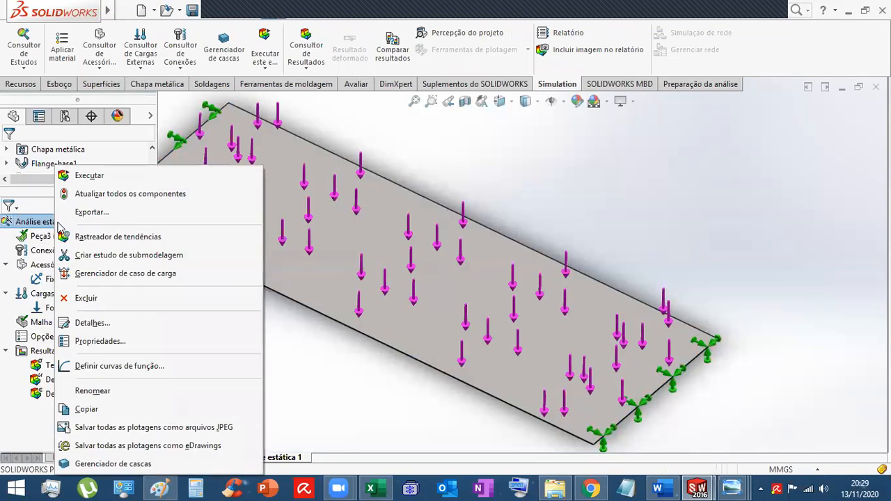
left_click(75, 176)
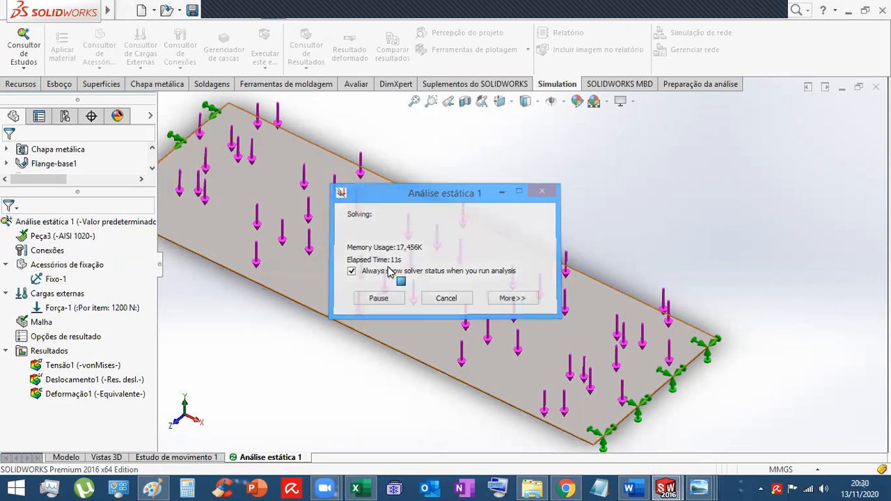
- Examine the von Mises stress plot on the deformed CHAPA plate, including the stress bands at its fixed ends
scroll(394, 328, "up", 3)
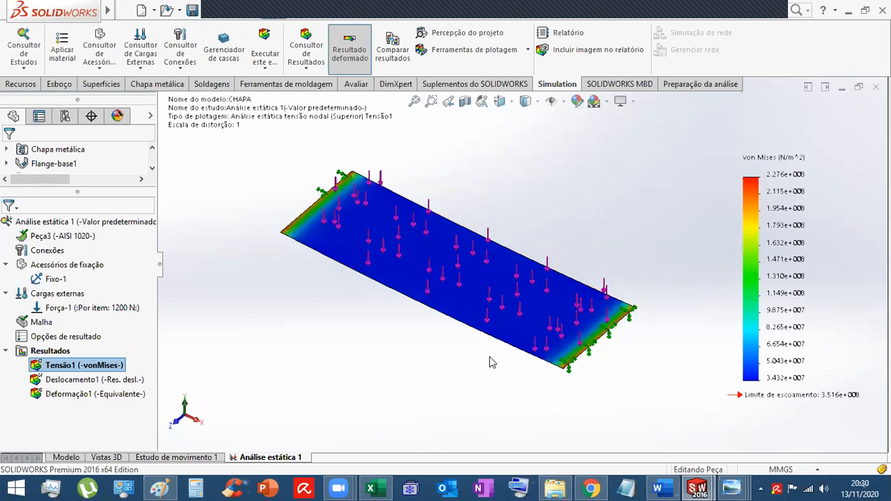
middle_click_drag(476, 363, 486, 360)
scroll(486, 360, "up", 1)
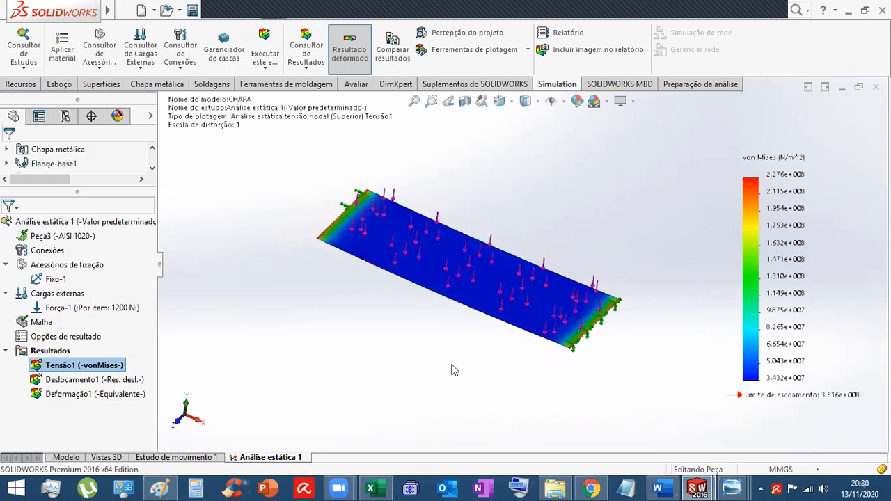
scroll(506, 338, "up", 2)
scroll(566, 279, "down", 3)
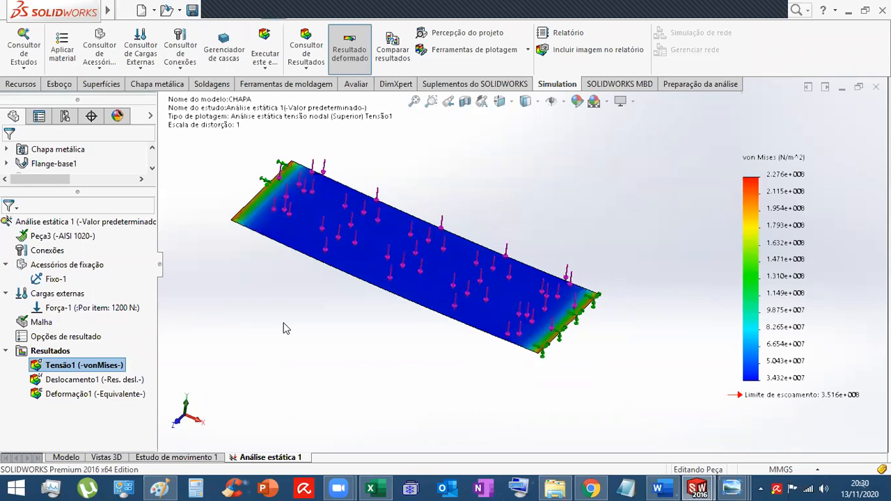
scroll(271, 292, "down", 2)
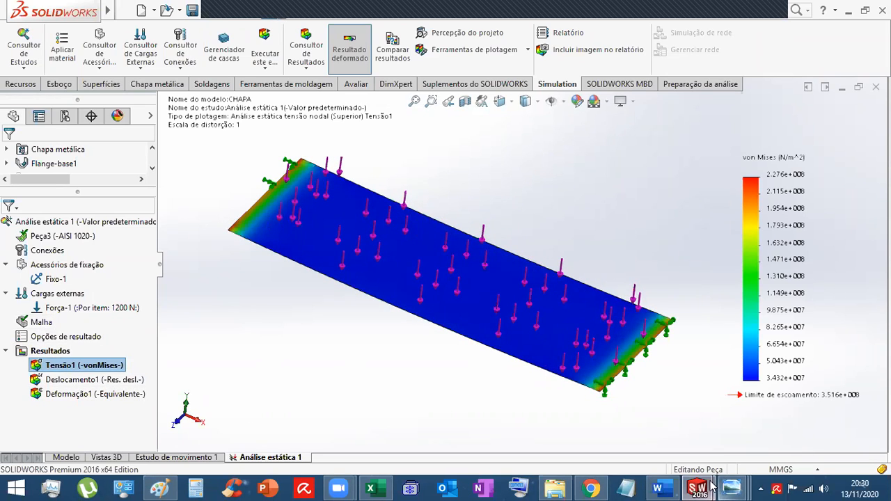
mouse_move(731, 489)
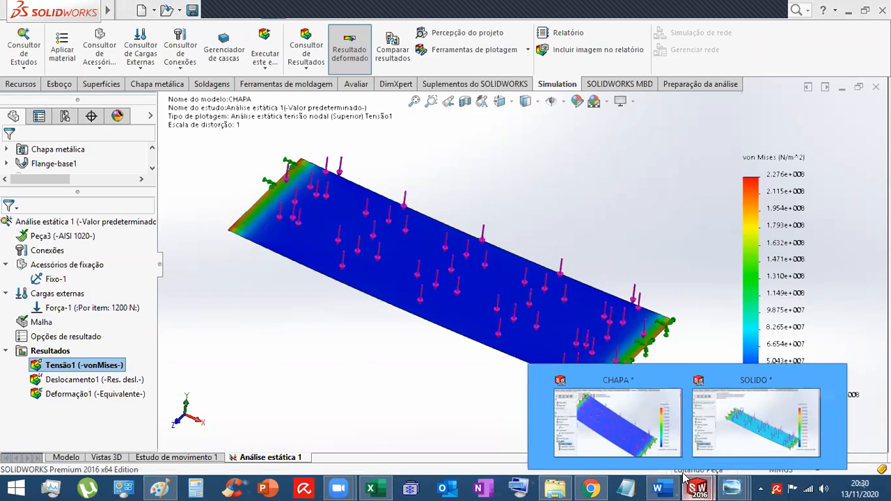
left_click(653, 414)
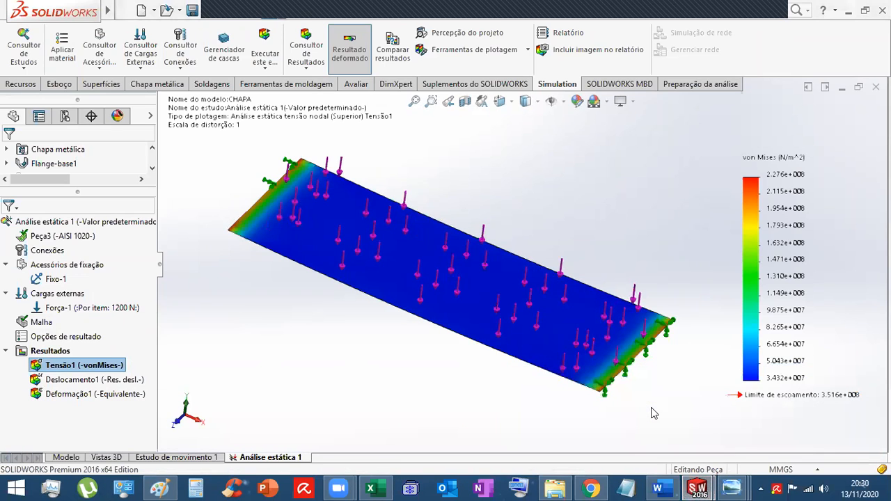
right_click(35, 323)
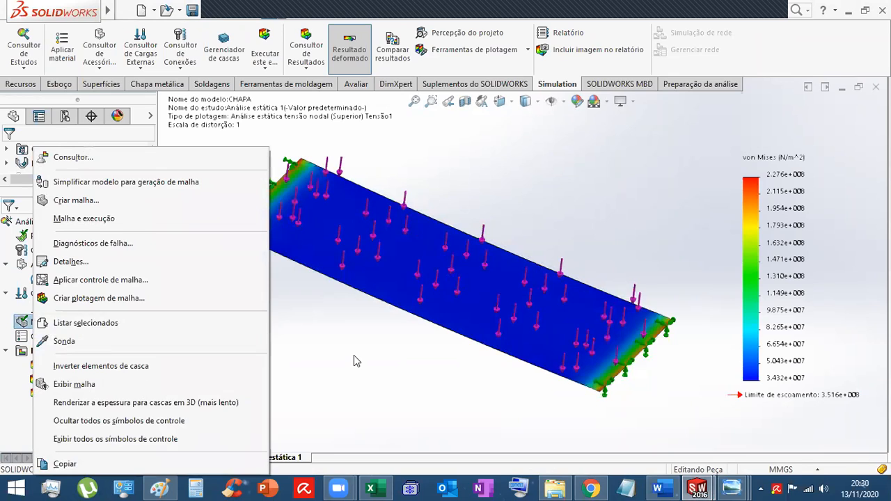
left_click(353, 362)
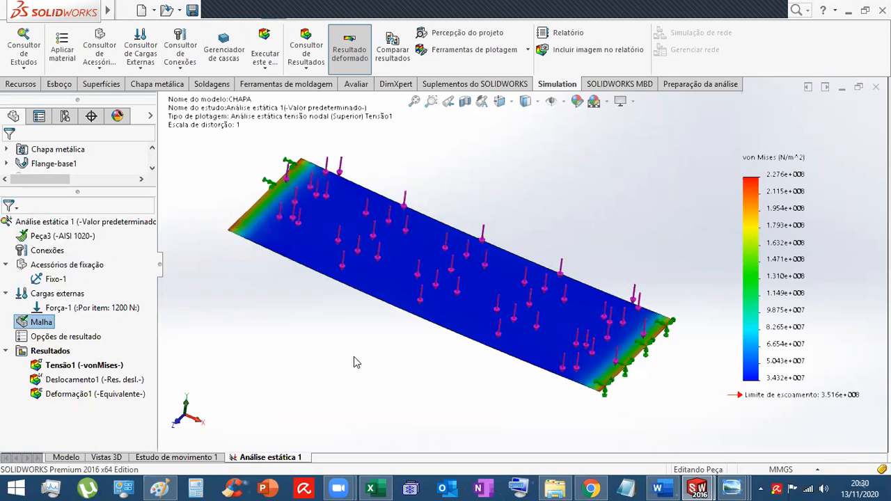
left_click(40, 324)
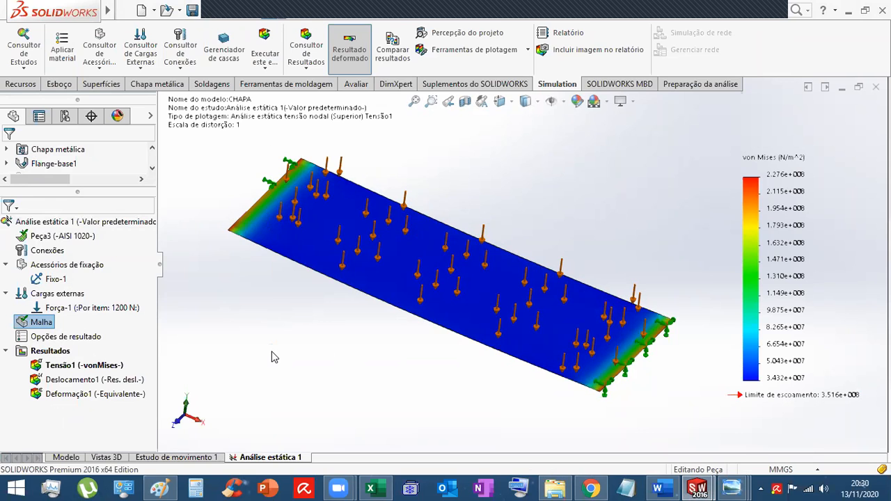
- Switch to the Excel workbook, add a new worksheet and enter the headings "deslocamento" in A1 and "elemtns" in C1
left_click(370, 489)
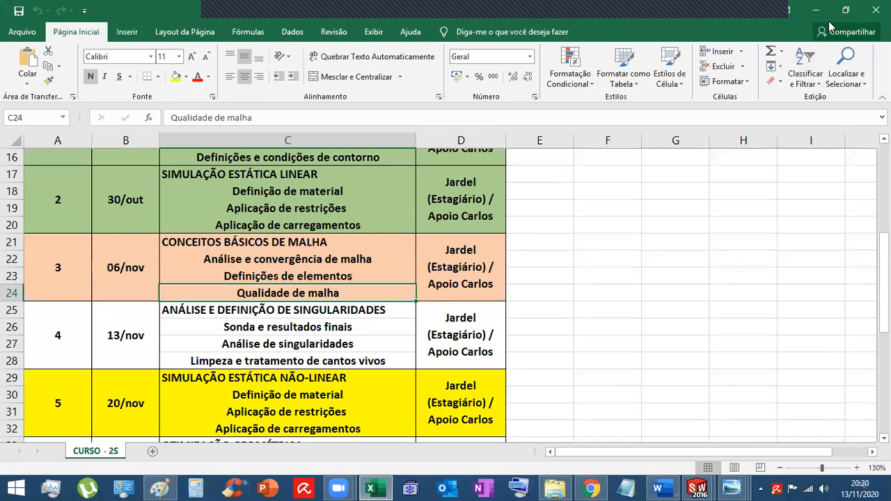
left_click(152, 451)
type("deslocamn")
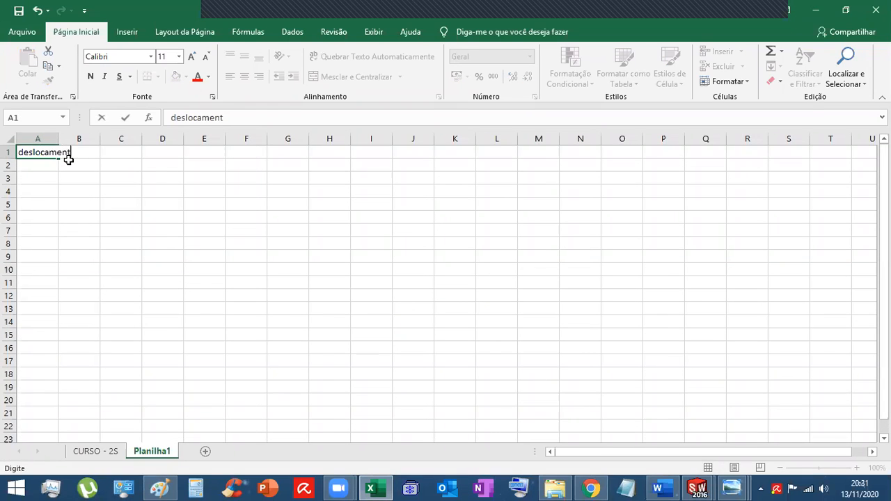
left_click(126, 152)
type("no")
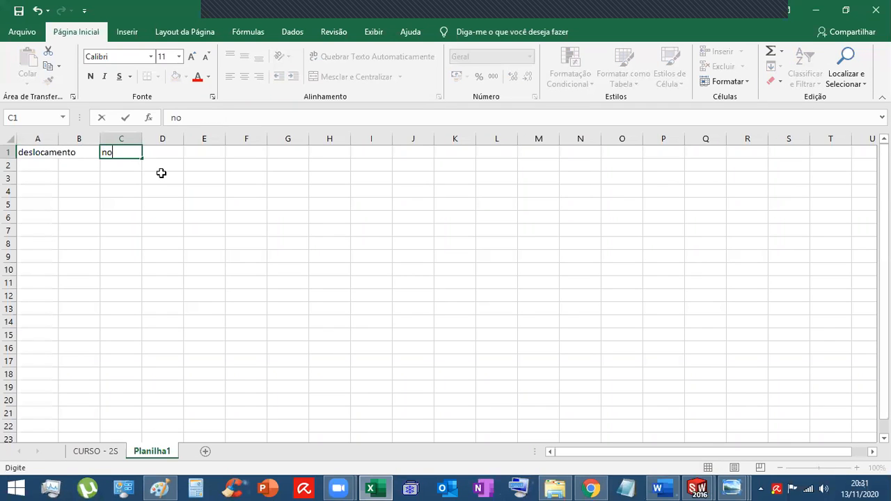
type("elemtns")
left_click(332, 271)
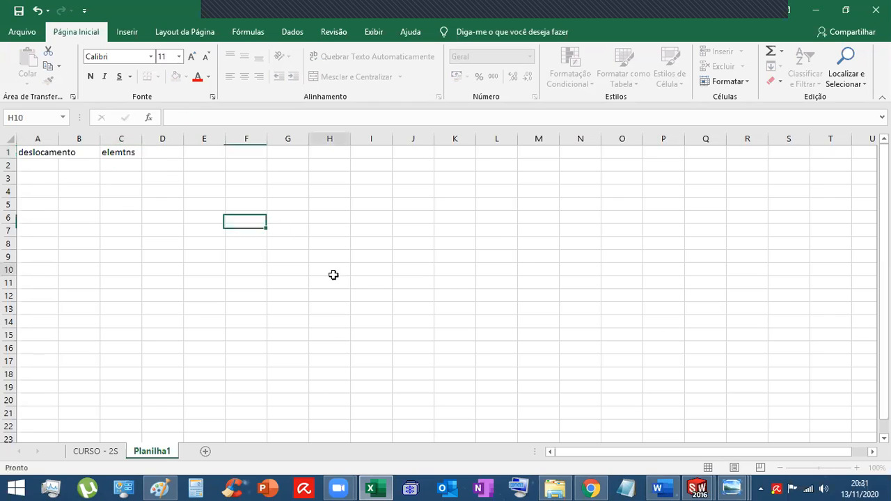
- Delete the Planilha1 worksheet permanently and switch back to the CHAPA part in SOLIDWORKS
right_click(174, 455)
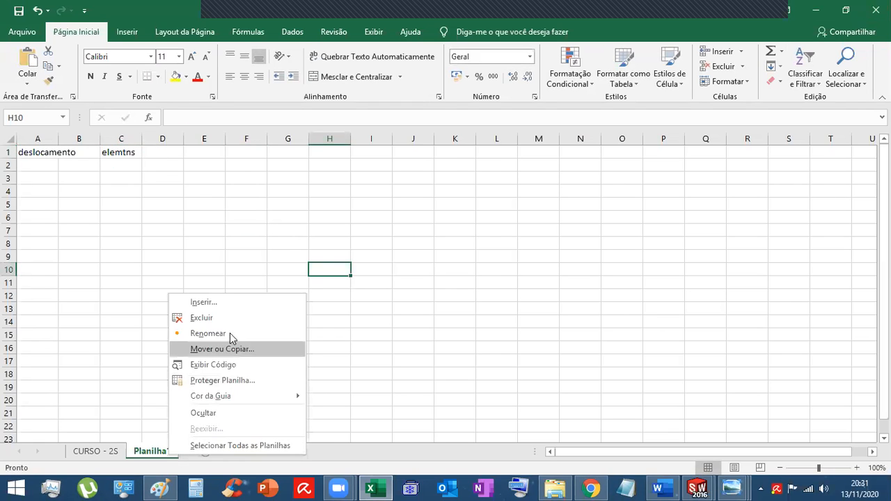
left_click(214, 321)
left_click(426, 280)
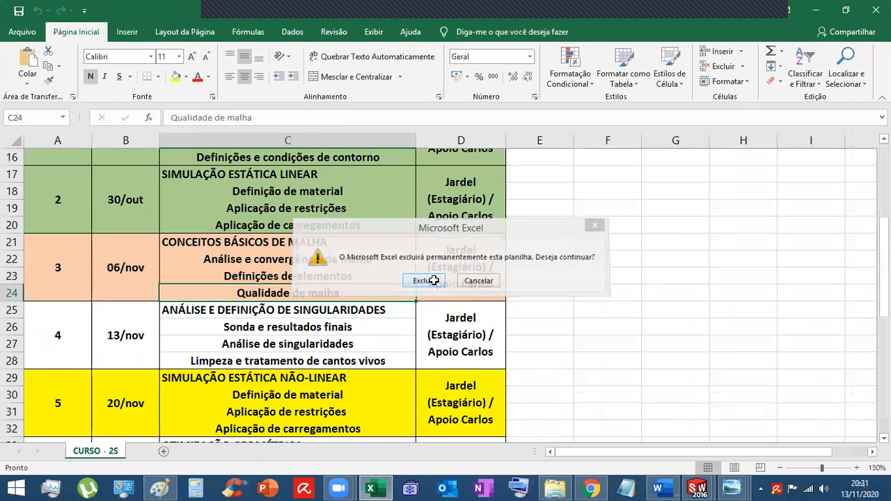
left_click(817, 11)
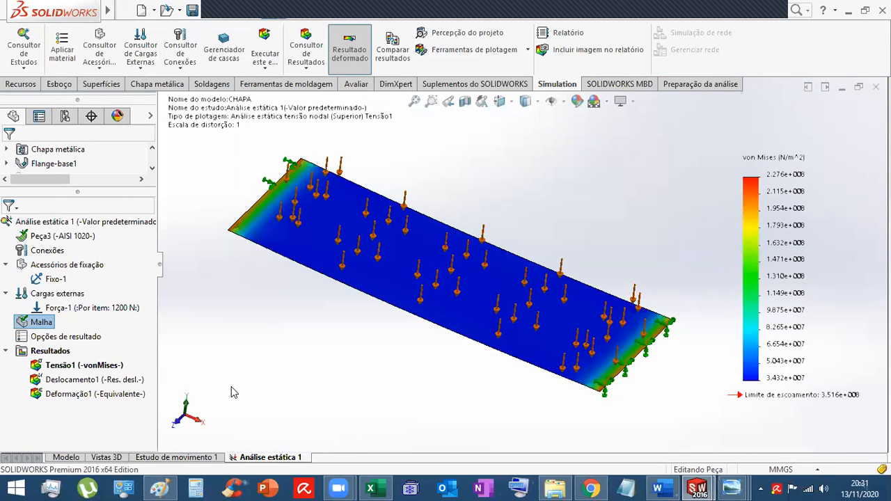
- Add a trend tracker to the study "Análise estática 1" and expand it down to its trend journal
right_click(42, 236)
key("Escape")
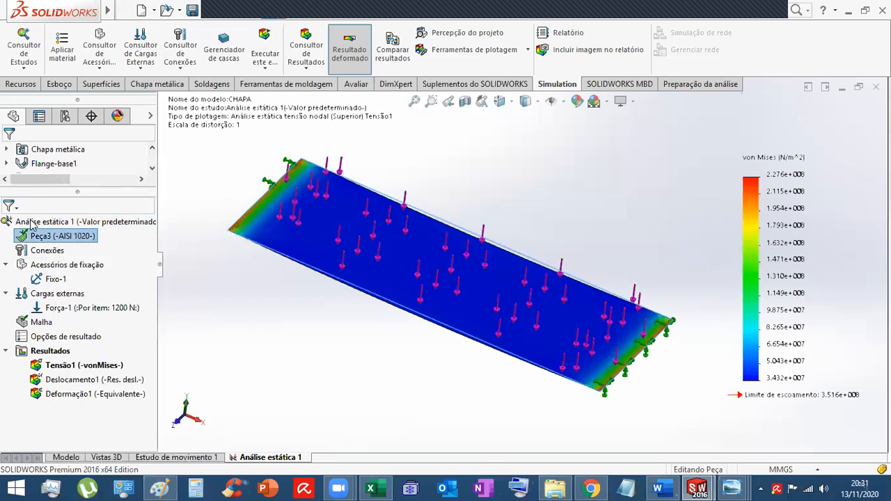
right_click(32, 223)
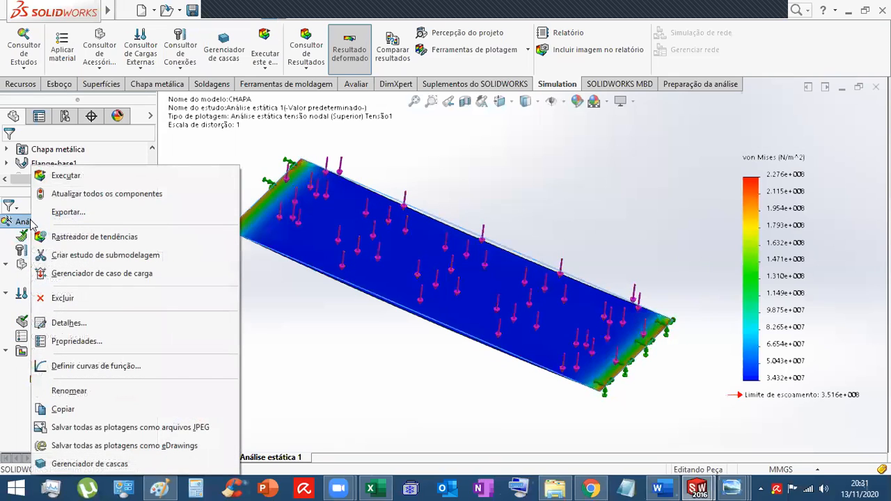
left_click(100, 240)
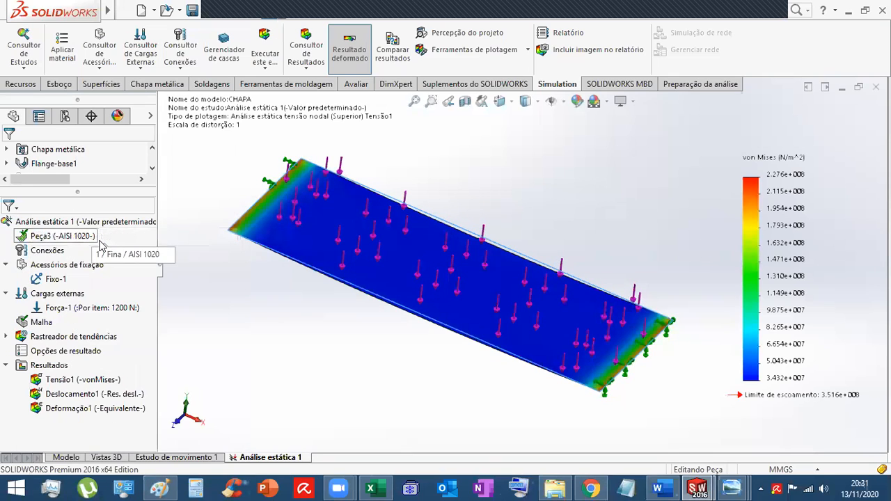
left_click(8, 337)
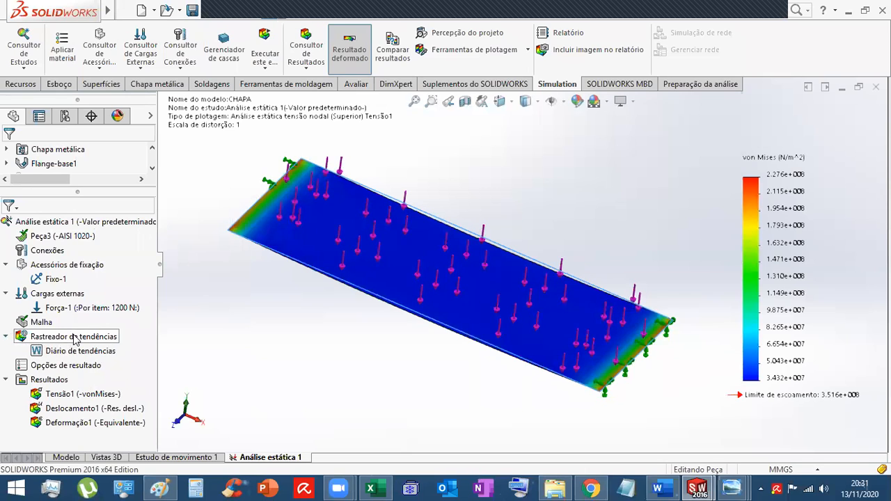
left_click(75, 339)
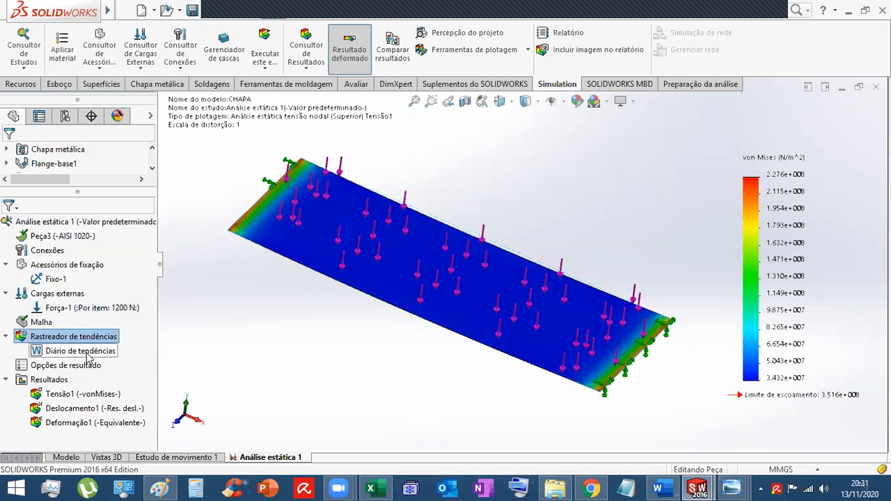
left_click(80, 351)
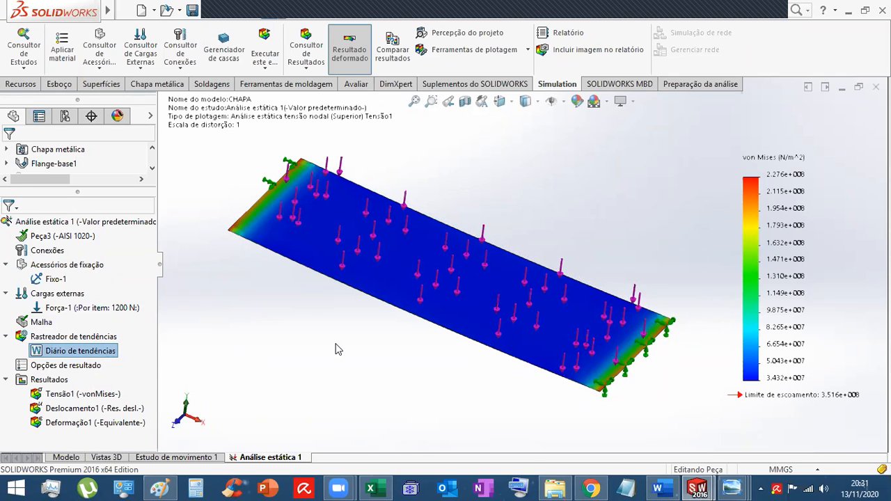
- Run the study as the trend tracker's baseline and examine the Massa1, Tensão1 and Deslocamento1 trend graphs
right_click(68, 220)
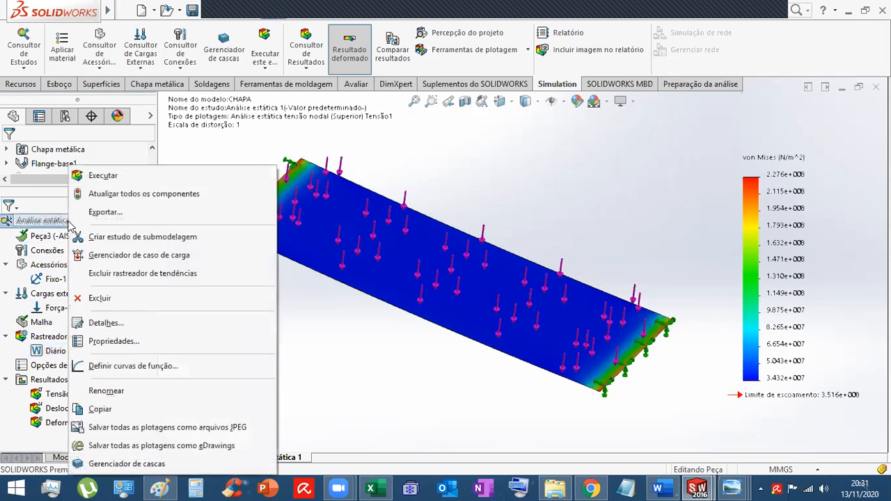
left_click(105, 177)
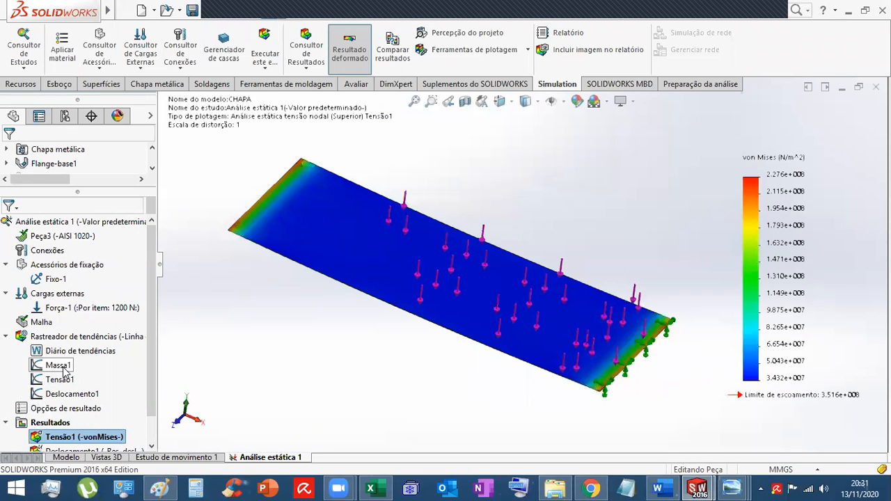
double_click(62, 369)
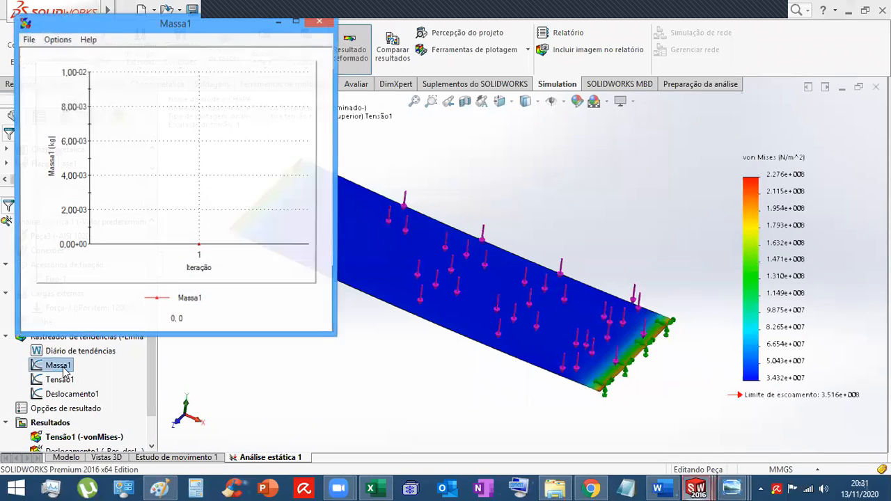
left_click(315, 25)
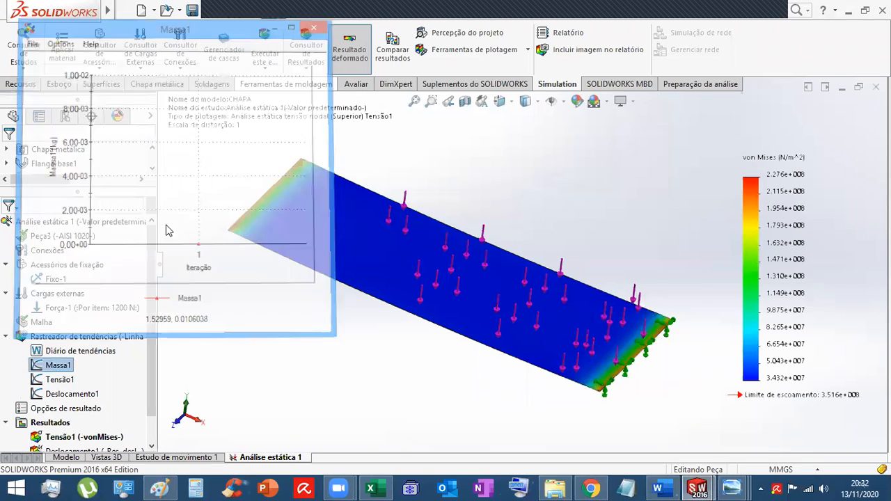
double_click(54, 381)
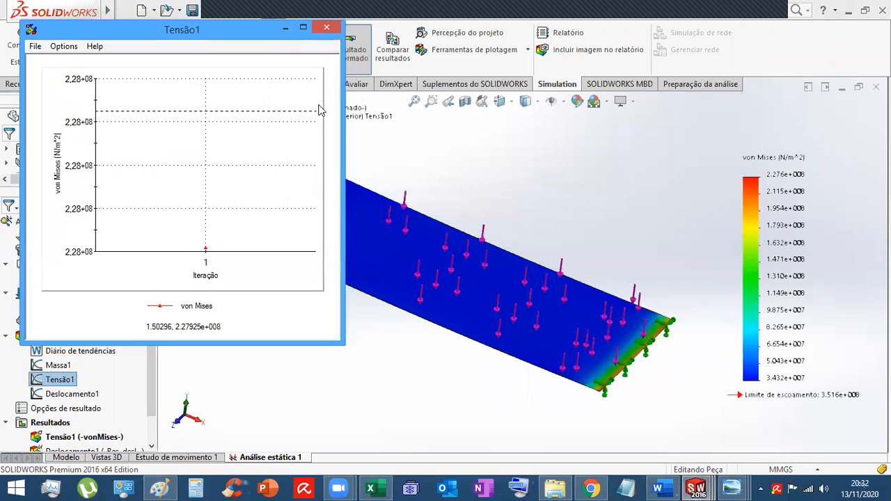
left_click(326, 28)
double_click(75, 396)
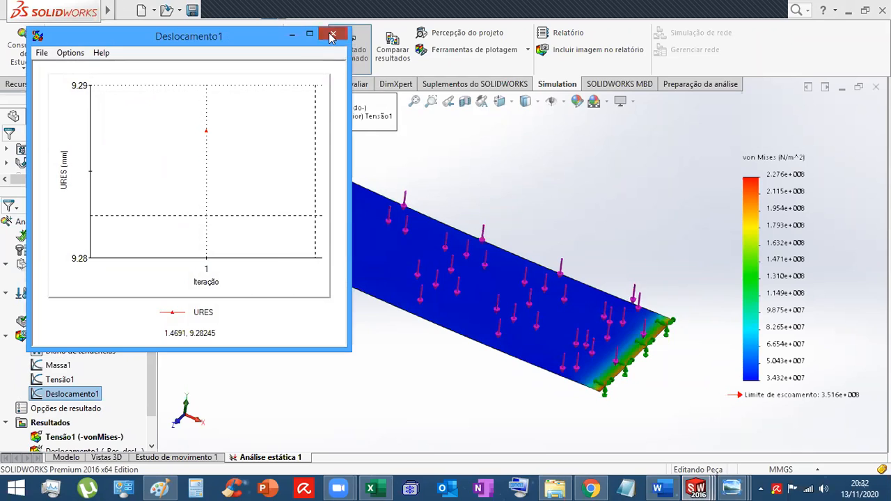
left_click(332, 35)
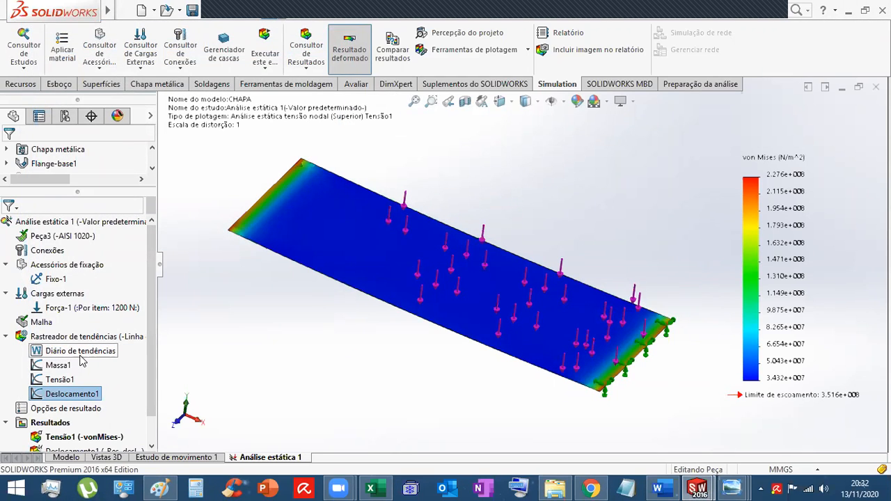
- Remesh the CHAPA plate with a standard mesh of 50 mm global element size, accepting deletion of the existing results
right_click(33, 326)
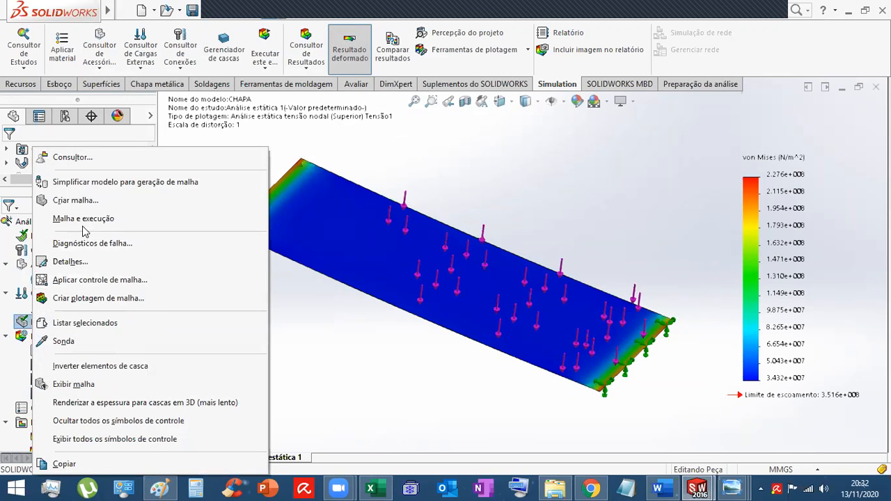
left_click(70, 205)
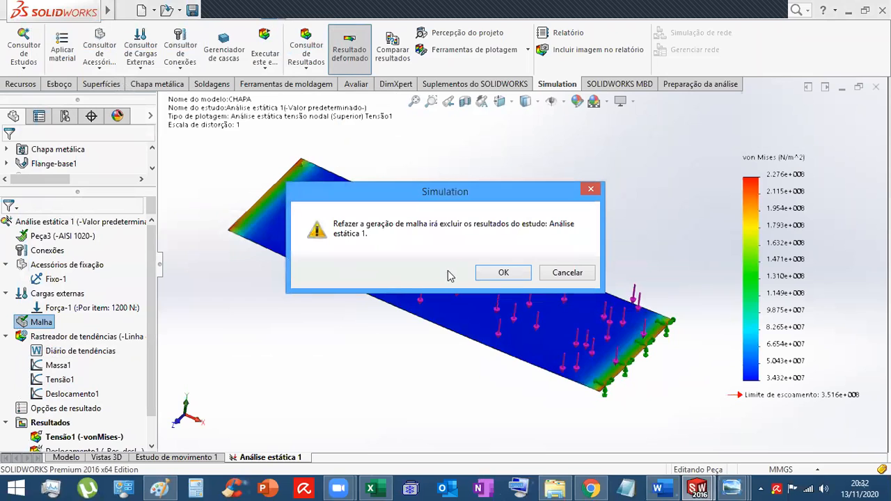
left_click(501, 273)
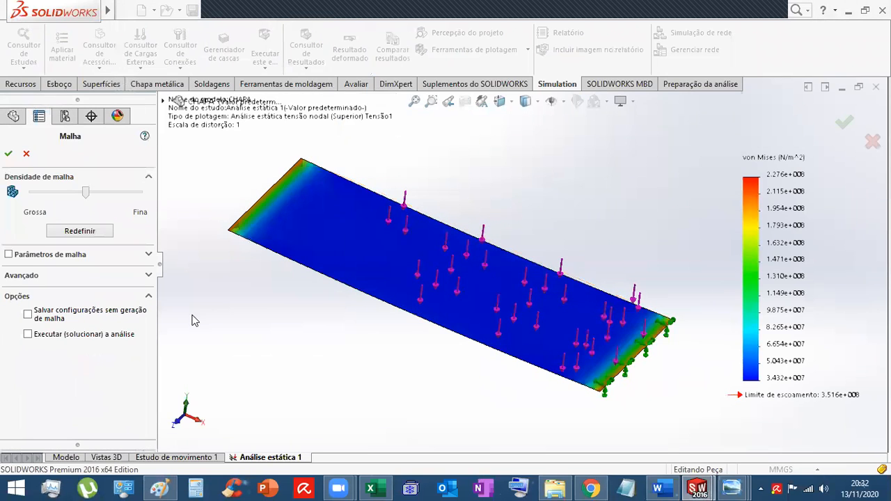
left_click(151, 256)
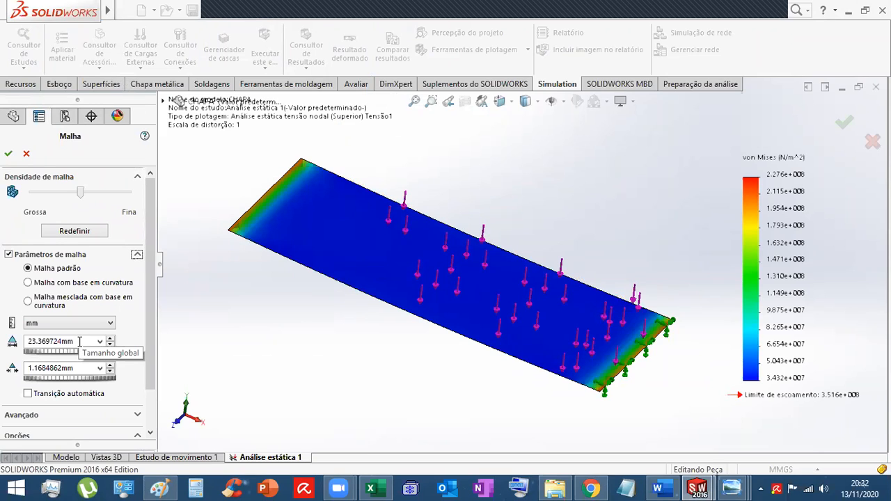
double_click(80, 341)
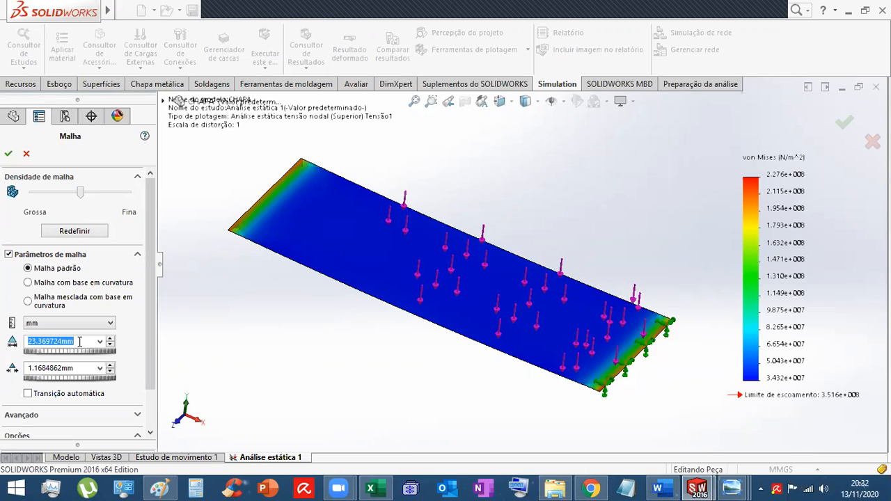
type("5")
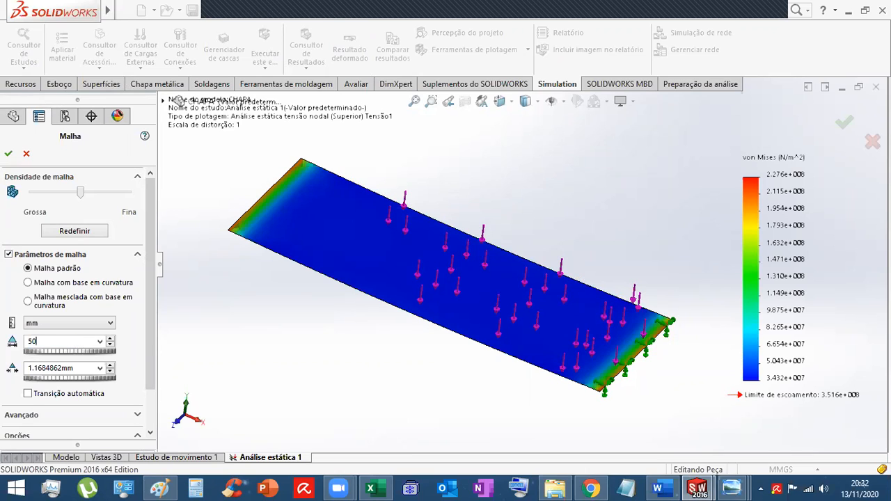
type("0")
left_click(8, 153)
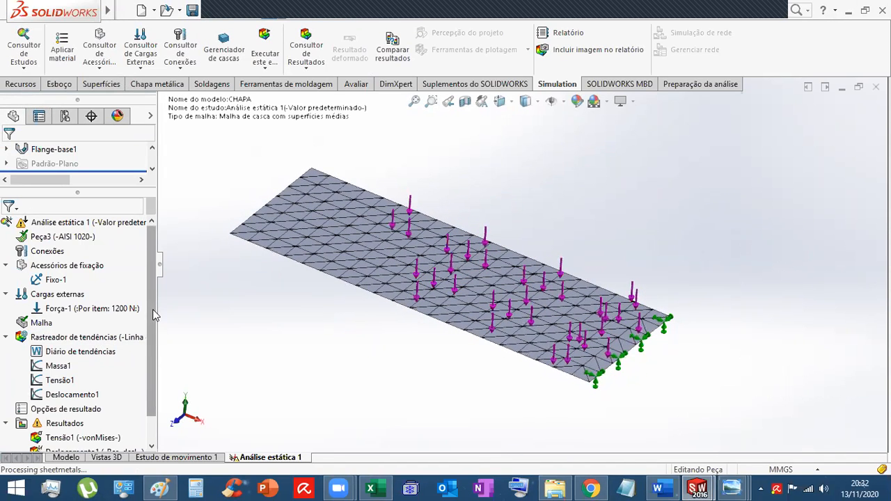
- Run the study with the coarser mesh and examine the Deslocamento1 trend graph across the iterations
right_click(52, 222)
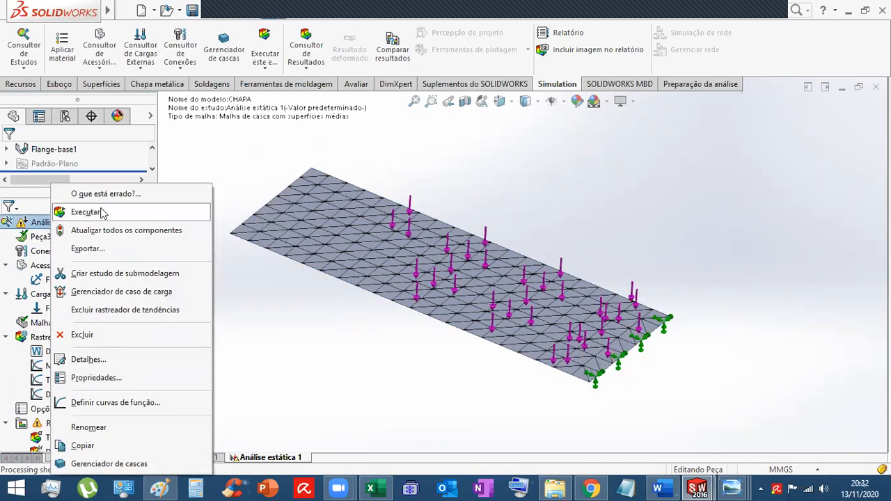
left_click(73, 212)
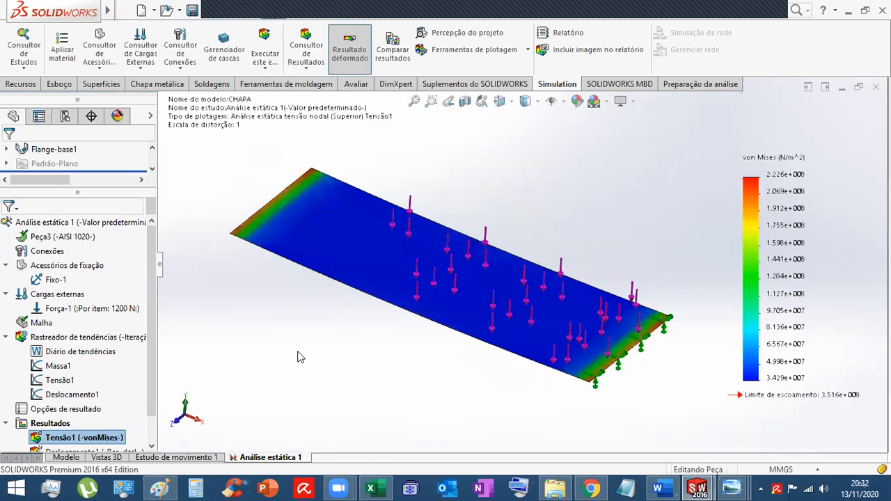
double_click(82, 394)
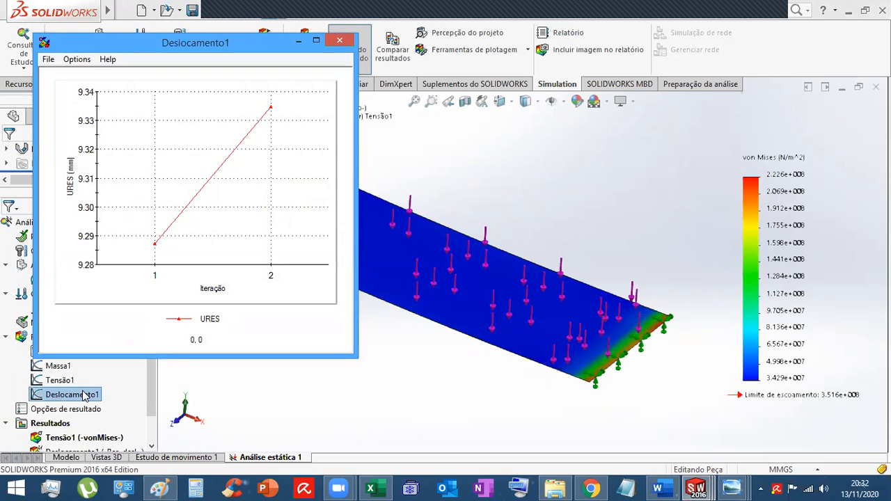
left_click(299, 43)
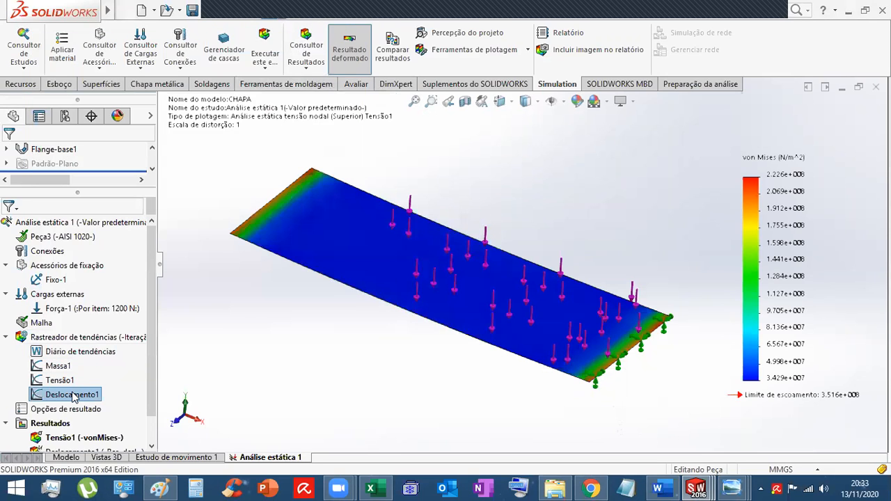
right_click(39, 323)
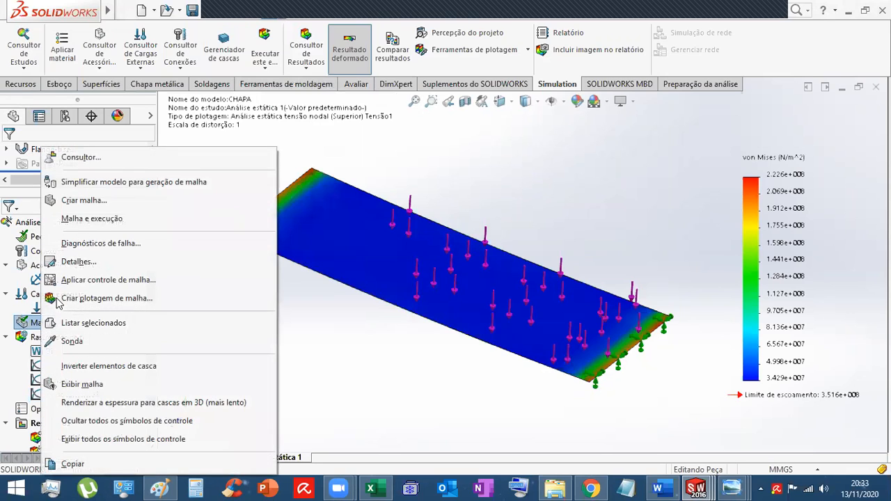
left_click(341, 364)
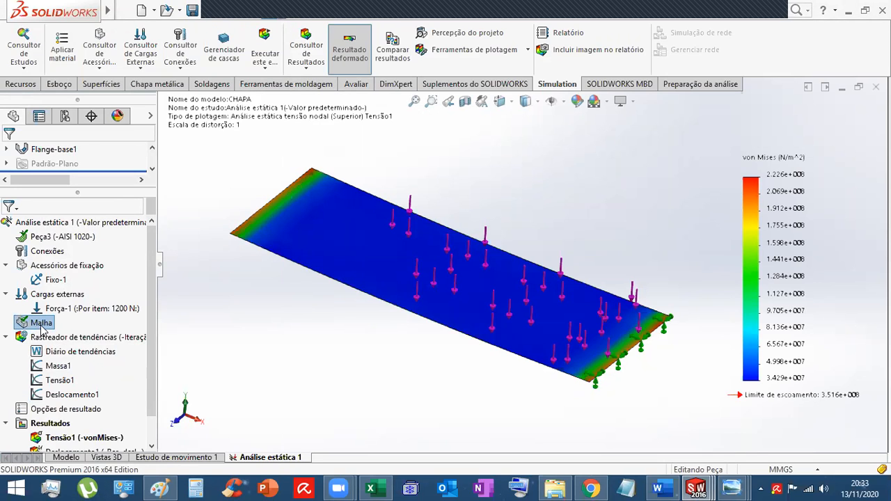
right_click(42, 329)
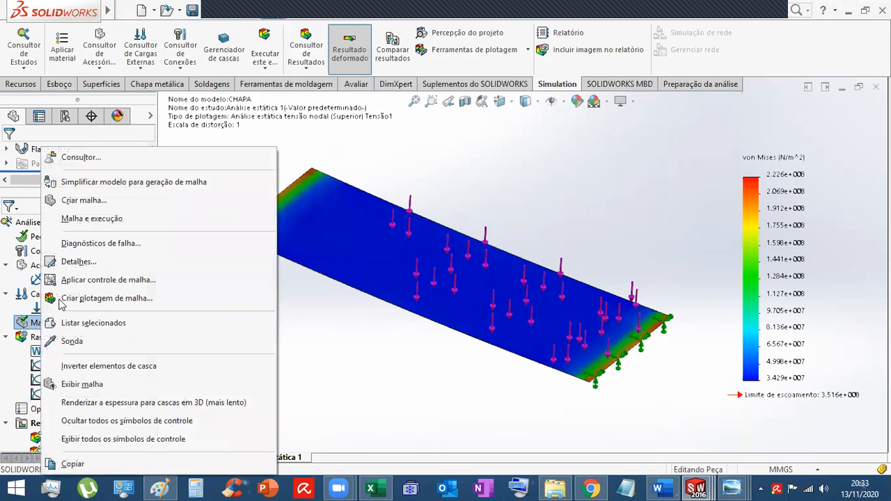
left_click(74, 201)
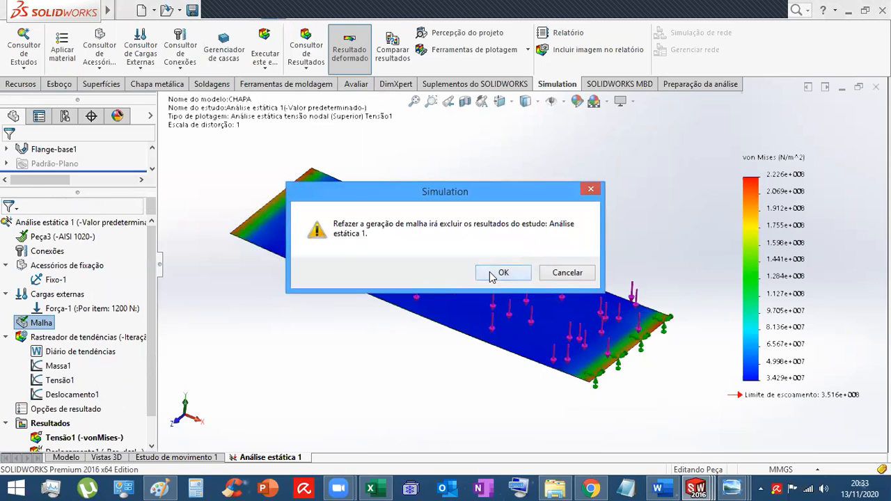
left_click(502, 273)
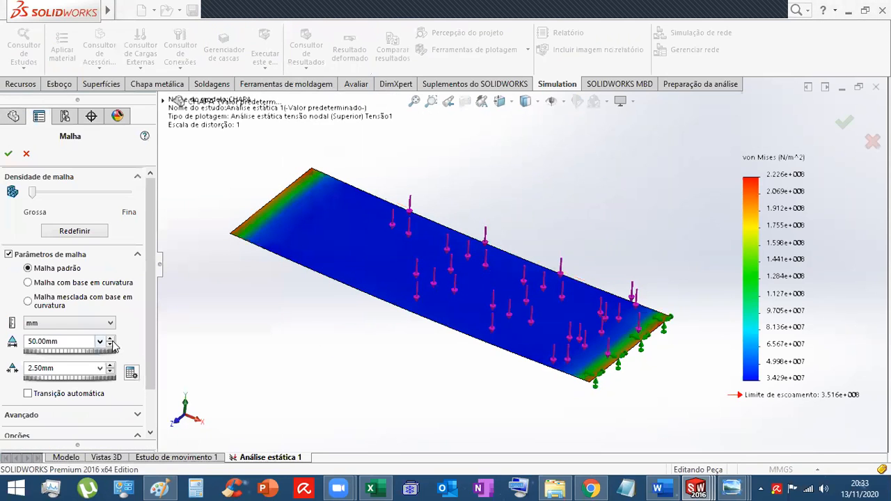
left_click_drag(64, 341, 29, 342)
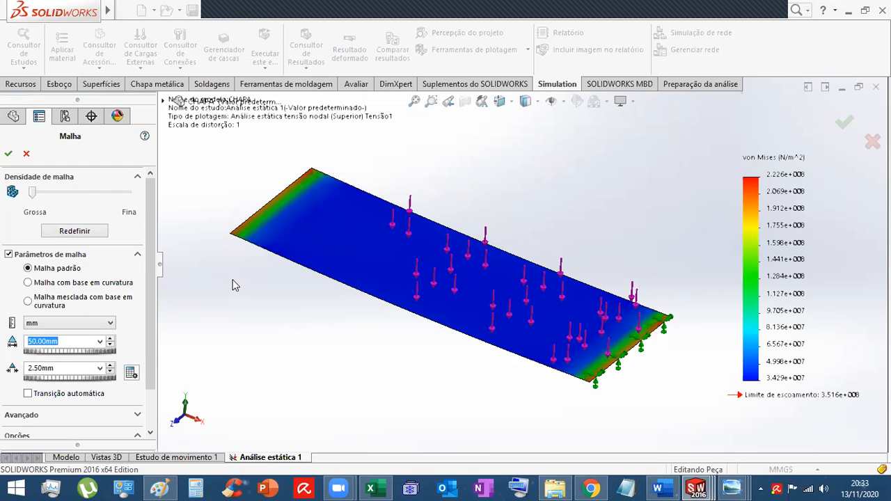
left_click(8, 153)
right_click(33, 322)
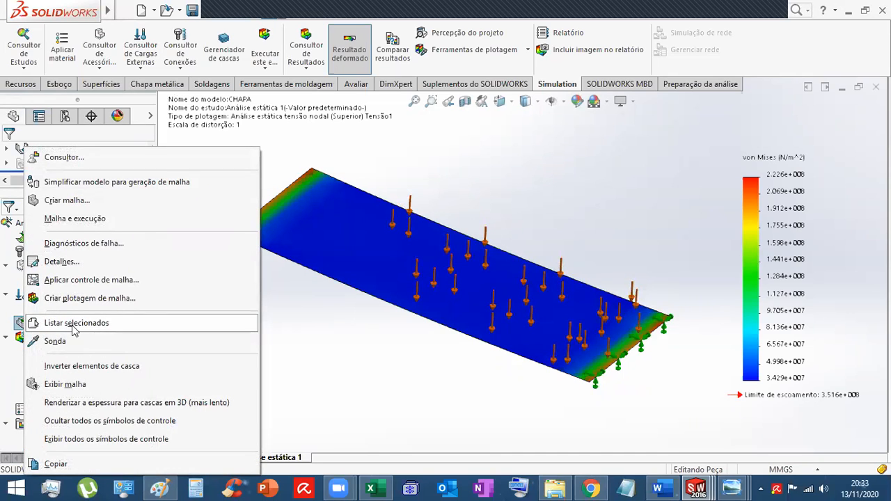
left_click(323, 364)
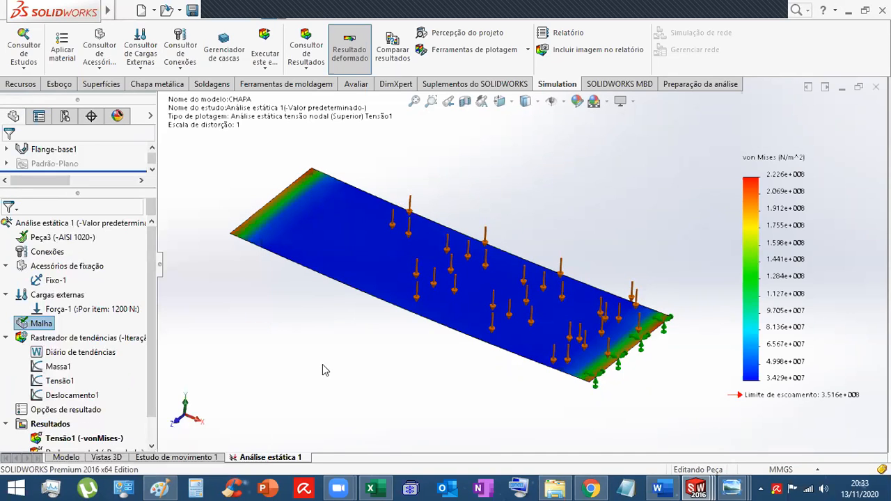
- Remesh the CHAPA plate with a standard mesh of 70 mm global element size, accepting deletion of the existing results
right_click(35, 328)
left_click(76, 205)
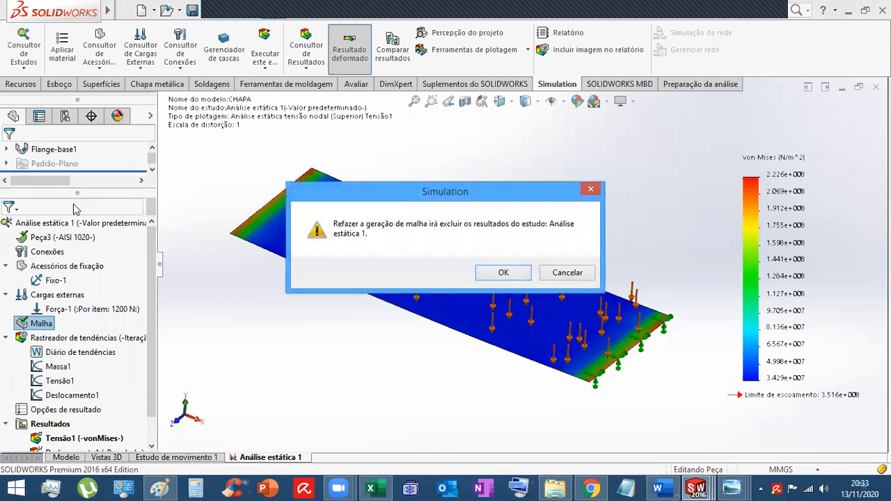
left_click(502, 274)
double_click(65, 342)
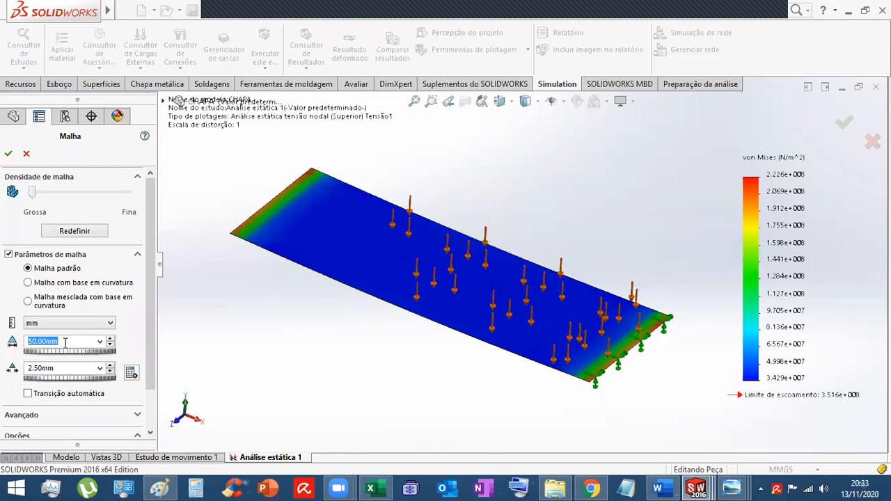
type("70")
left_click(9, 153)
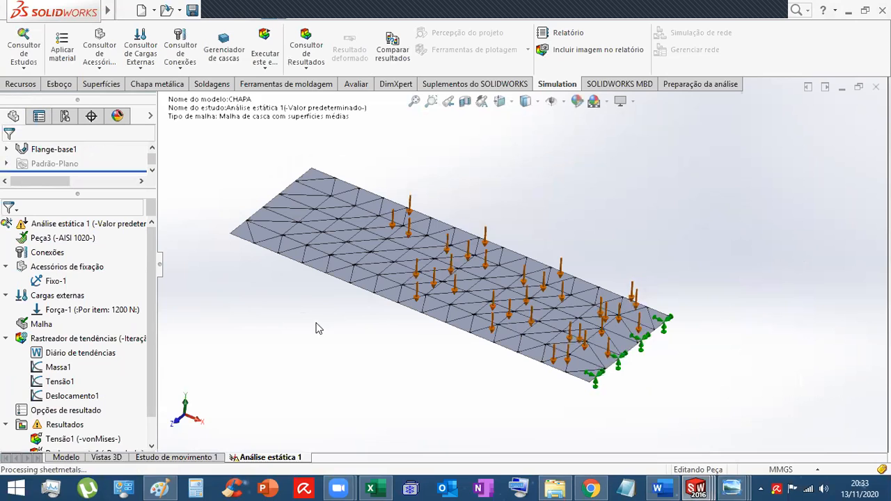
- Rerun the study on the 70 mm mesh and examine the displacement trend graph for the third iteration
right_click(59, 223)
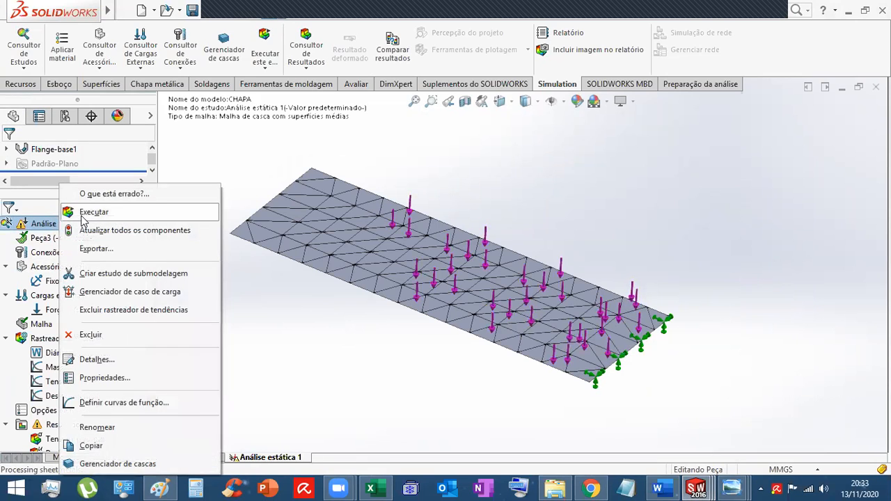
left_click(80, 207)
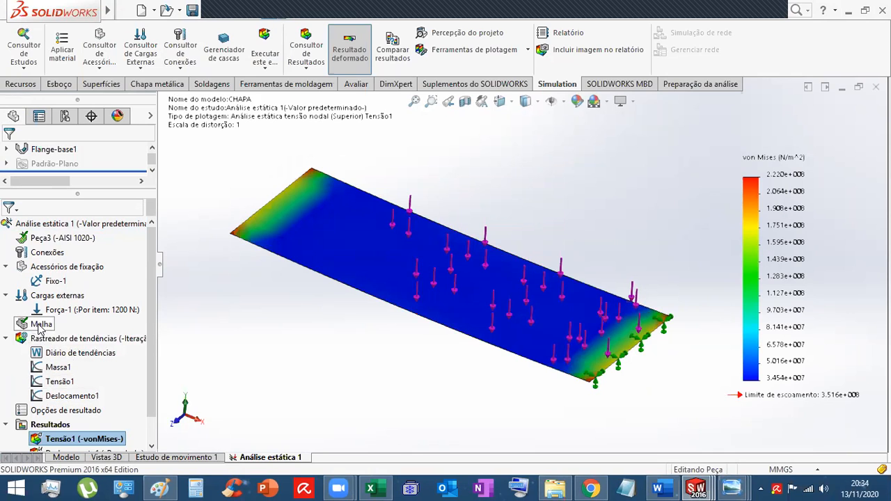
double_click(72, 396)
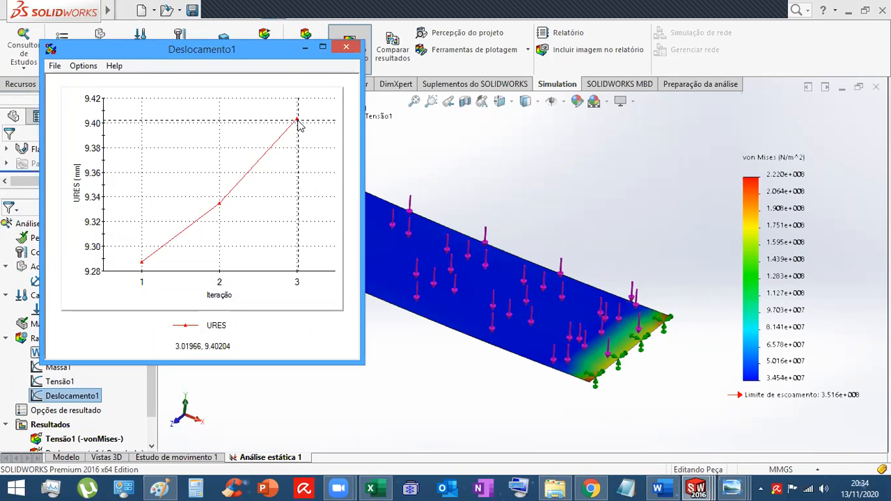
left_click(305, 46)
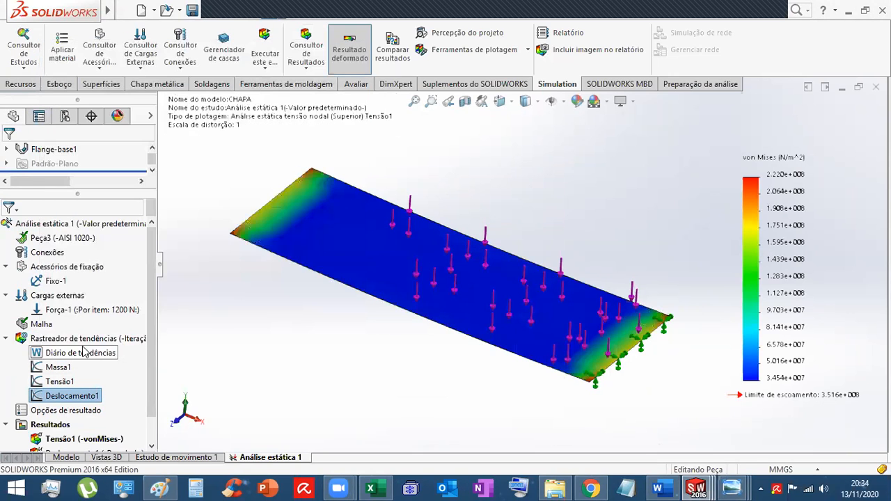
- Reopen the plate's mesh settings, check the global element size, and close them without changing any value
right_click(34, 325)
left_click(69, 201)
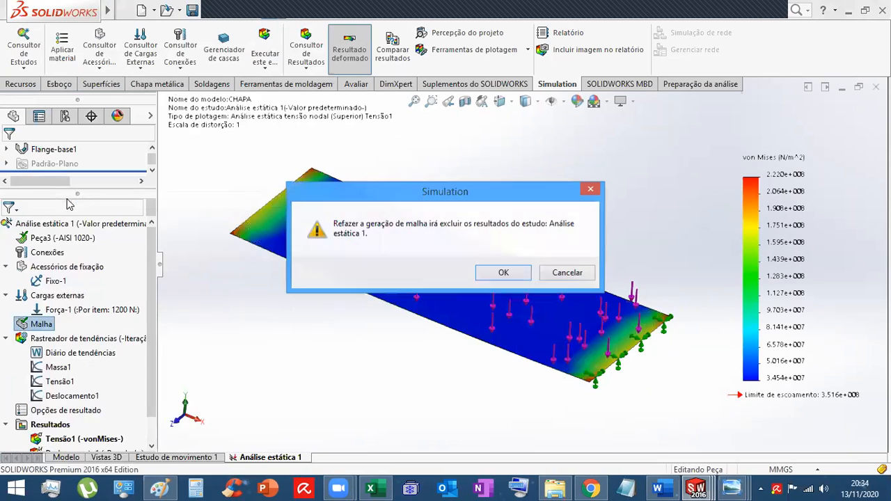
left_click(504, 273)
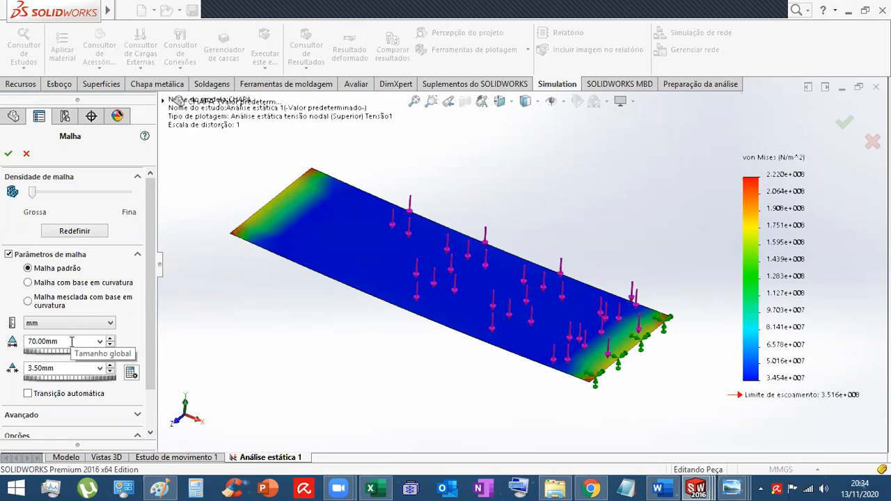
left_click(8, 153)
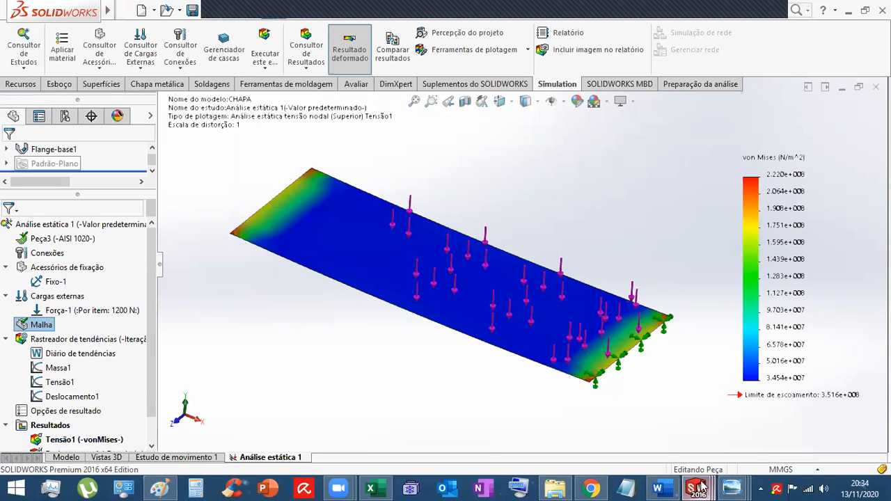
- Close all the open part documents, including CHAPA and SOLIDO
mouse_move(702, 488)
left_click(876, 87)
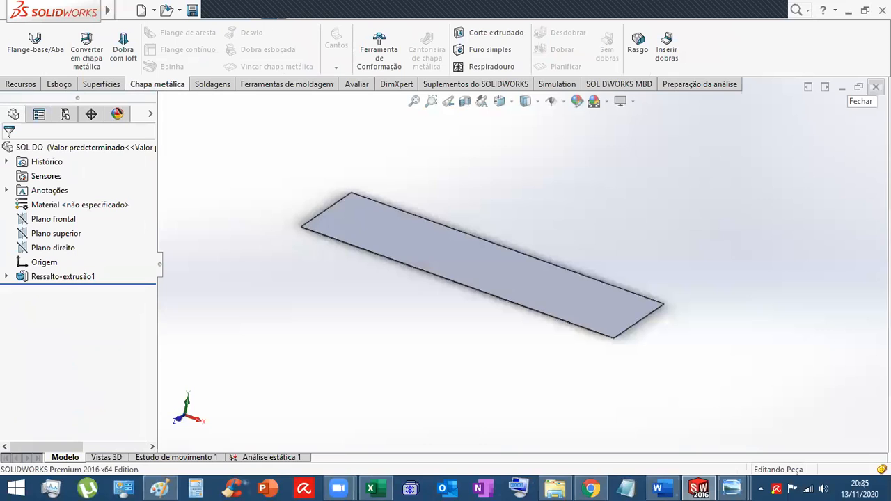
left_click(876, 87)
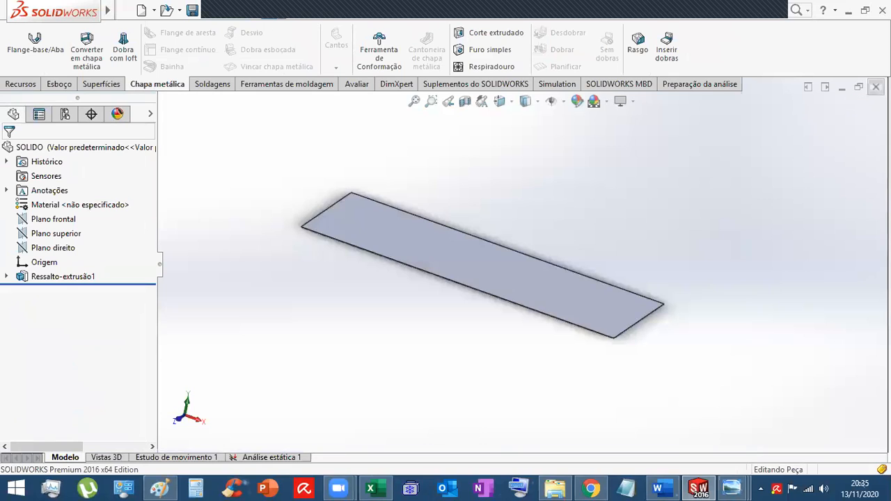
left_click(446, 249)
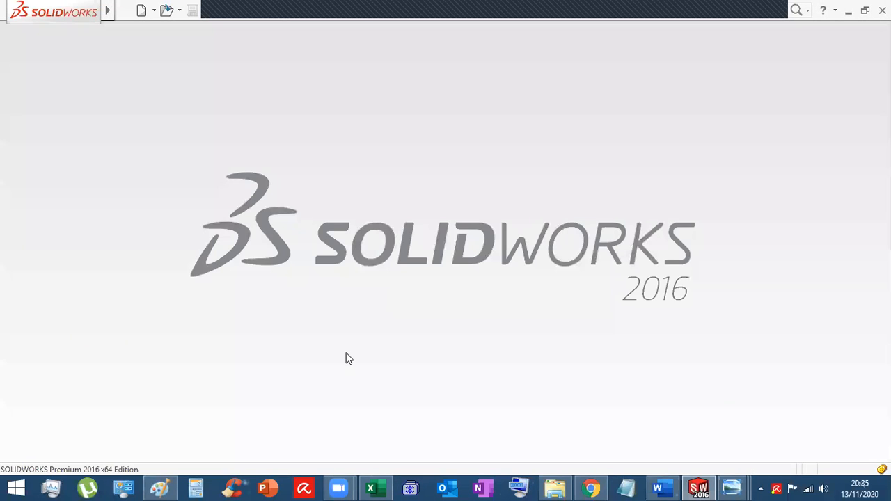
- Switch to File Explorer, look through the EXEMPLO BIELA PISTAO folder and return to PEÇAS AULA 3
left_click(555, 488)
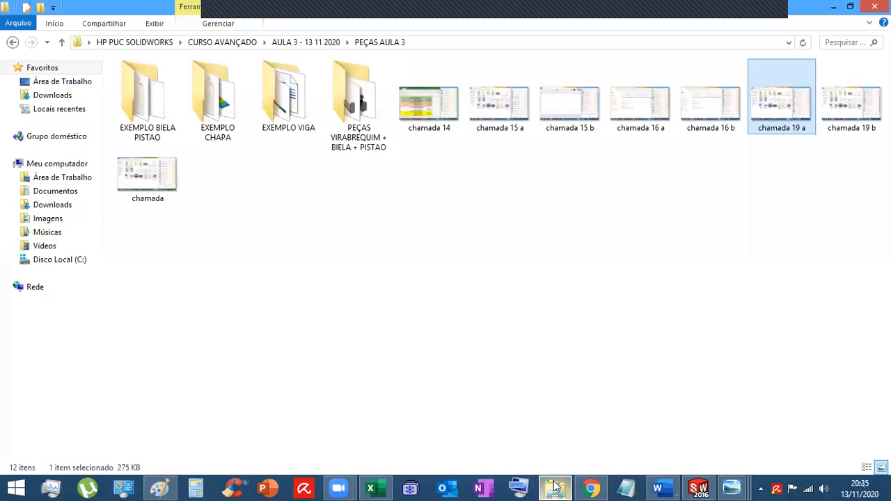
left_click(333, 259)
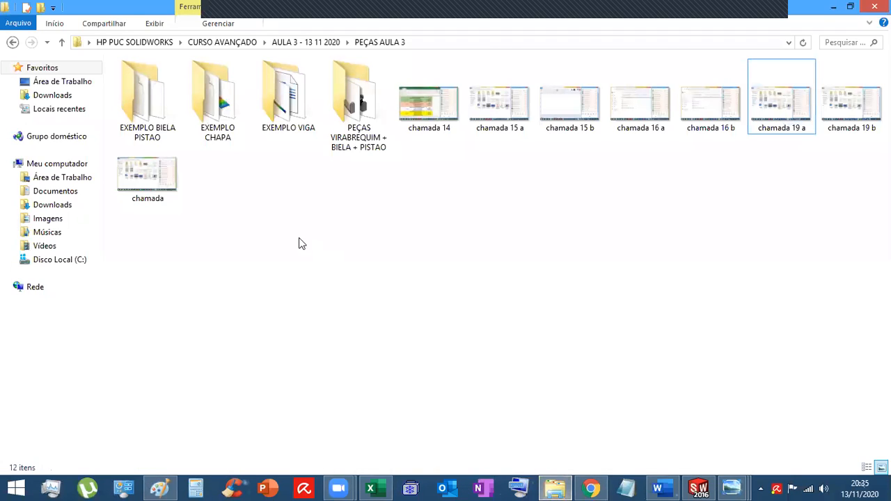
double_click(147, 101)
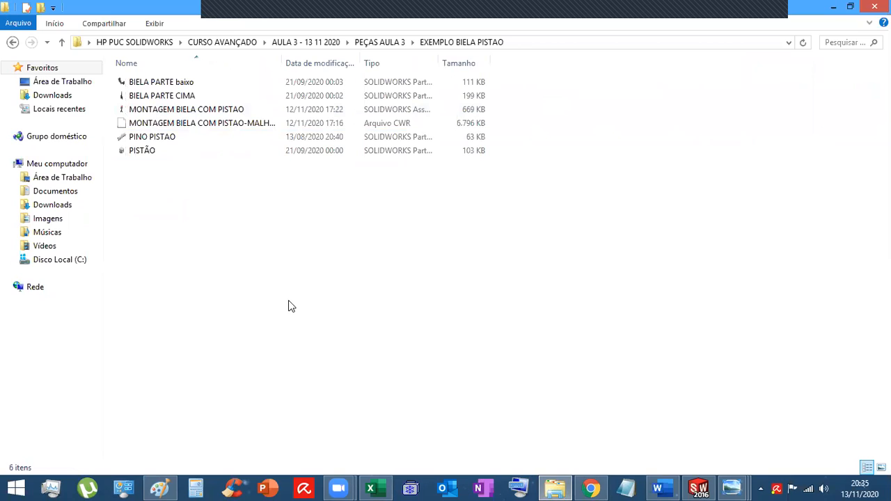
left_click(13, 42)
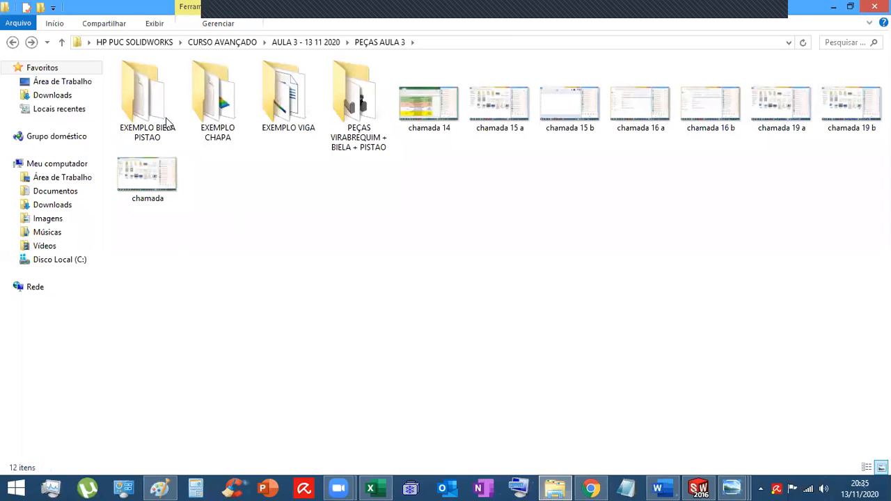
left_click(155, 96)
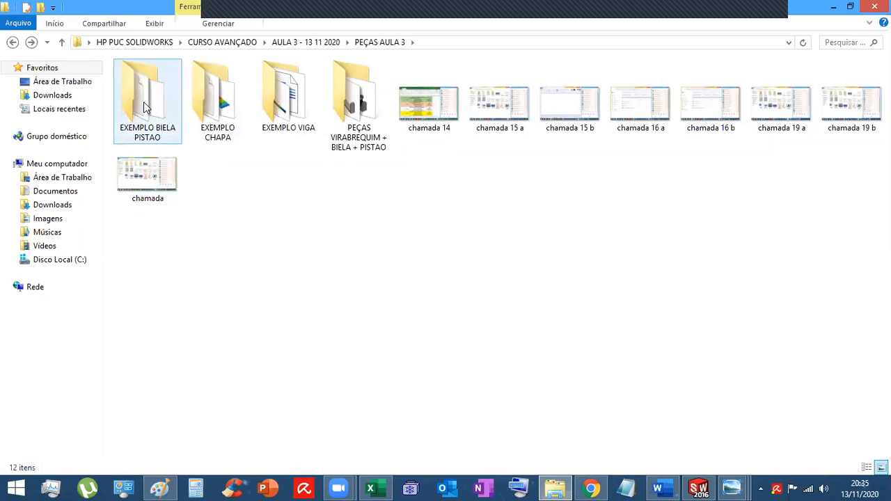
double_click(146, 106)
left_click(13, 42)
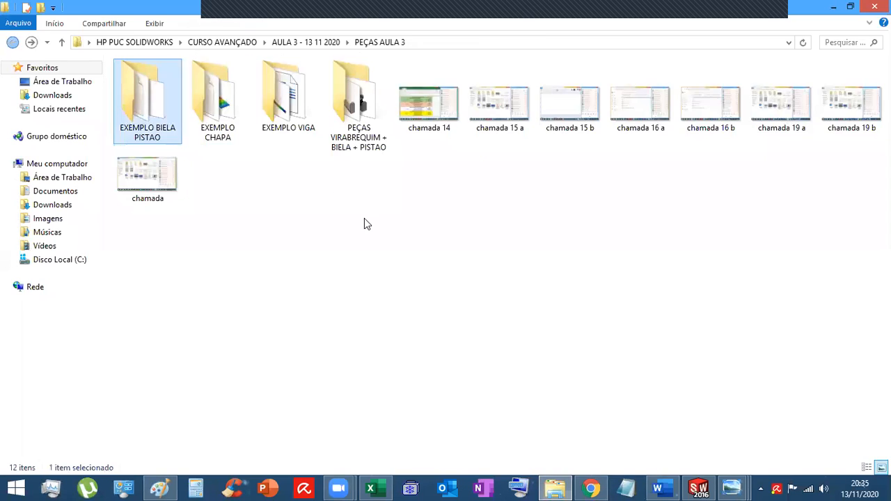
- Open the MONTAGEM PRINCIPAL assembly from the PEÇAS VIRABREQUIM + BIELA + PISTAO folder
double_click(351, 106)
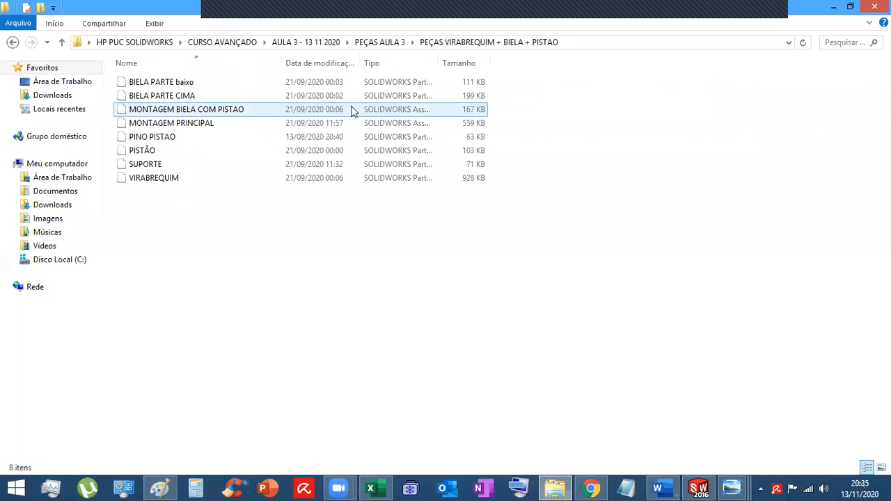
left_click(187, 128)
double_click(187, 127)
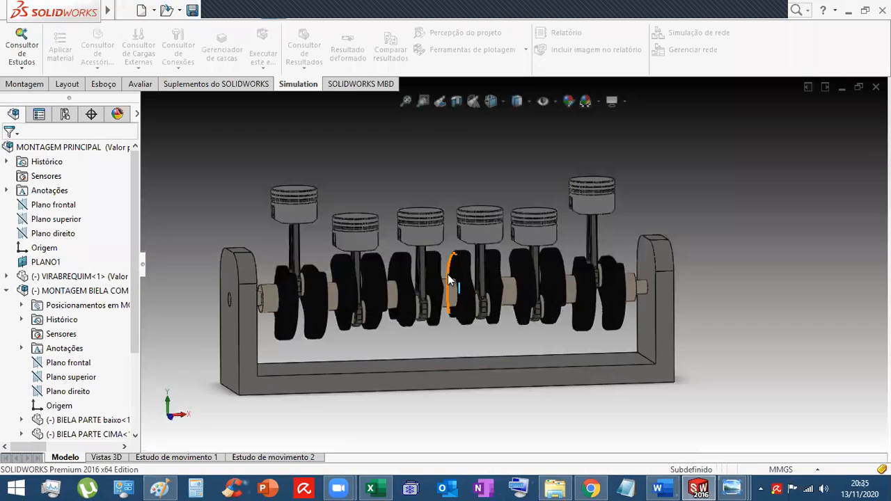
- Inspect the crankshaft and piston assembly from another angle and close the document
mouse_move(449, 279)
middle_mouse_down()
mouse_move(467, 294)
mouse_move(433, 290)
mouse_move(429, 298)
mouse_move(476, 294)
mouse_move(465, 286)
middle_mouse_up()
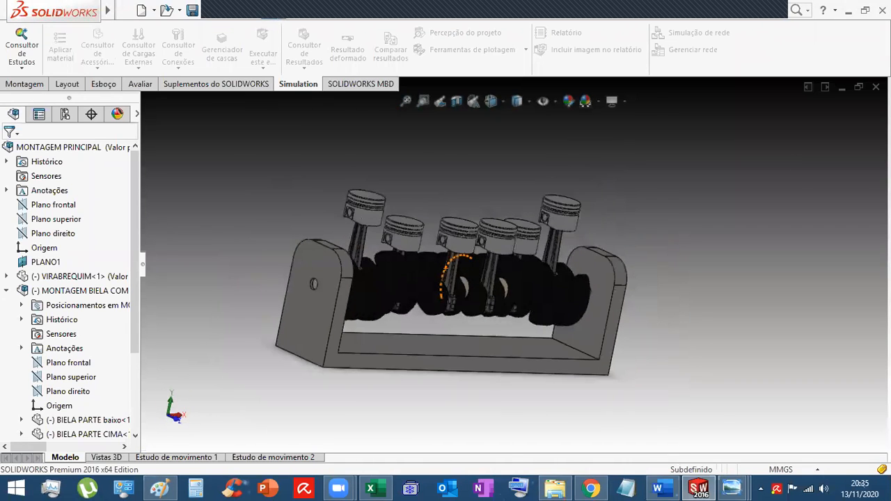
right_click(516, 291)
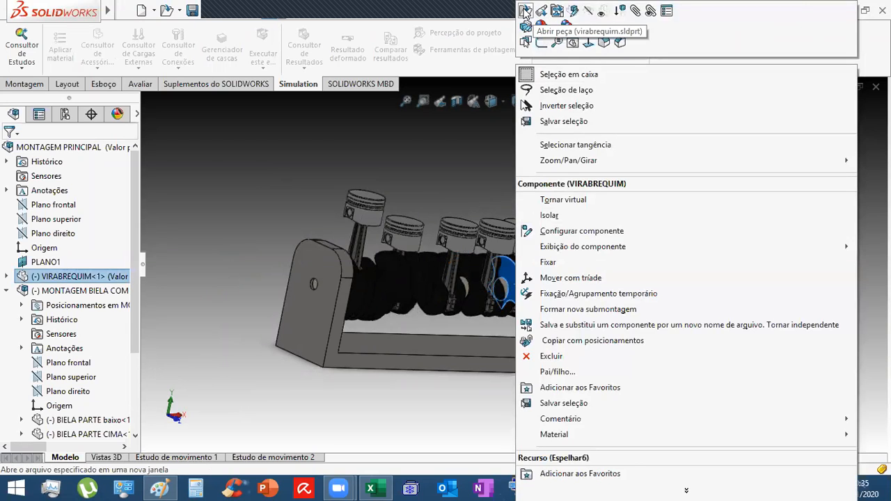
left_click(374, 168)
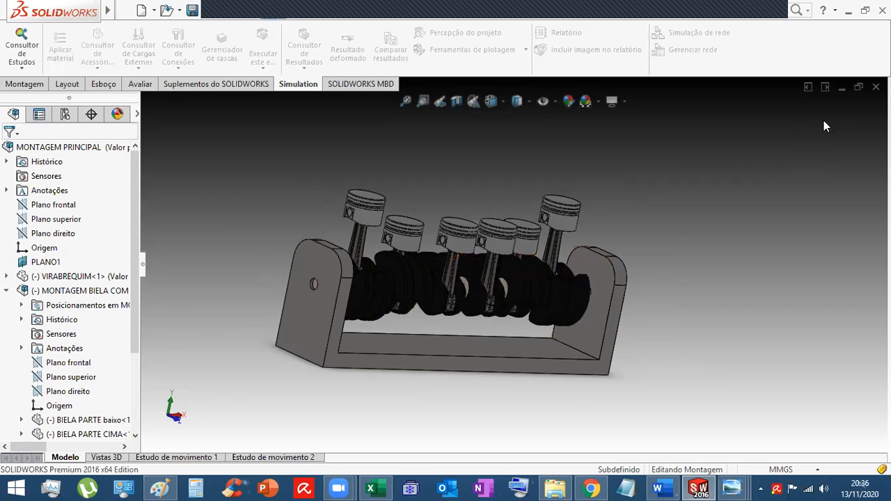
left_click(876, 87)
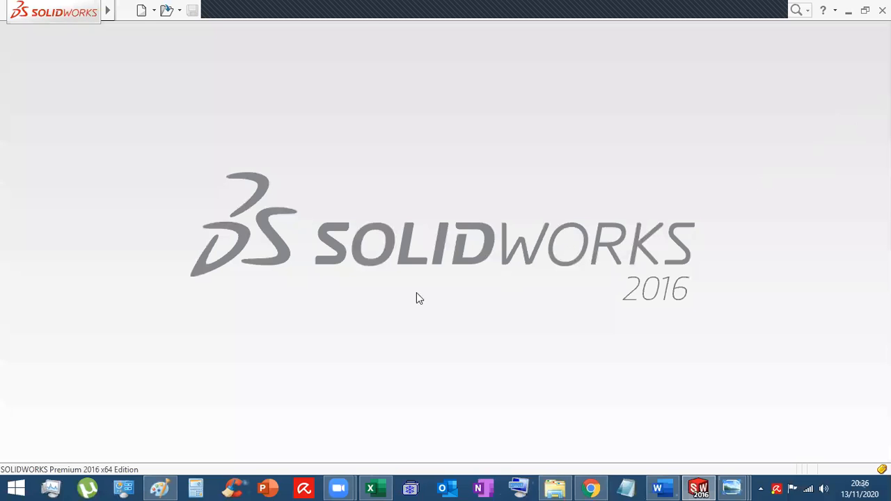
- Return to File Explorer and open the MONTAGEM BIELA COM PISTAO assembly from EXEMPLO BIELA PISTAO in the PEÇAS AULA 3 folder
left_click(193, 10)
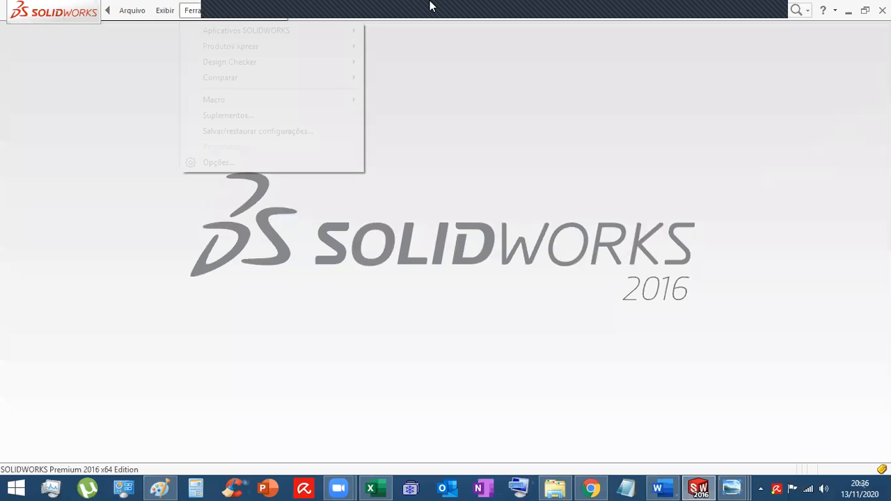
left_click(847, 12)
left_click(408, 297)
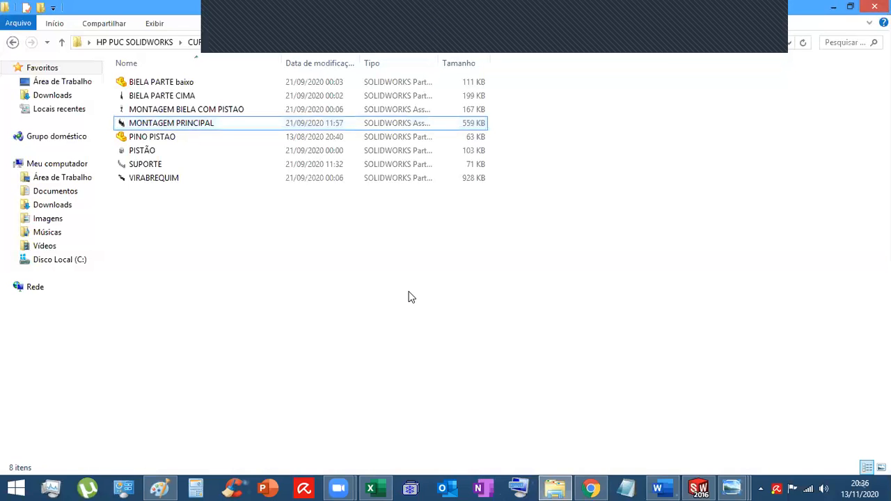
left_click(12, 43)
left_click(240, 338)
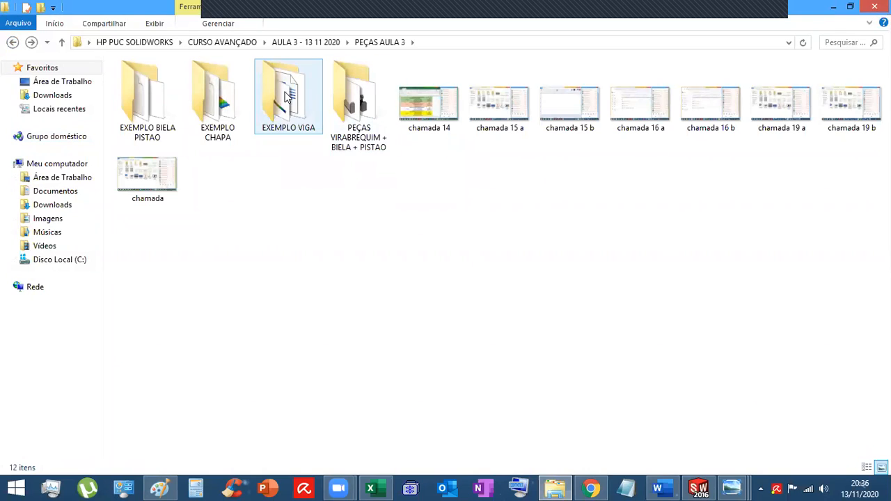
left_click(229, 43)
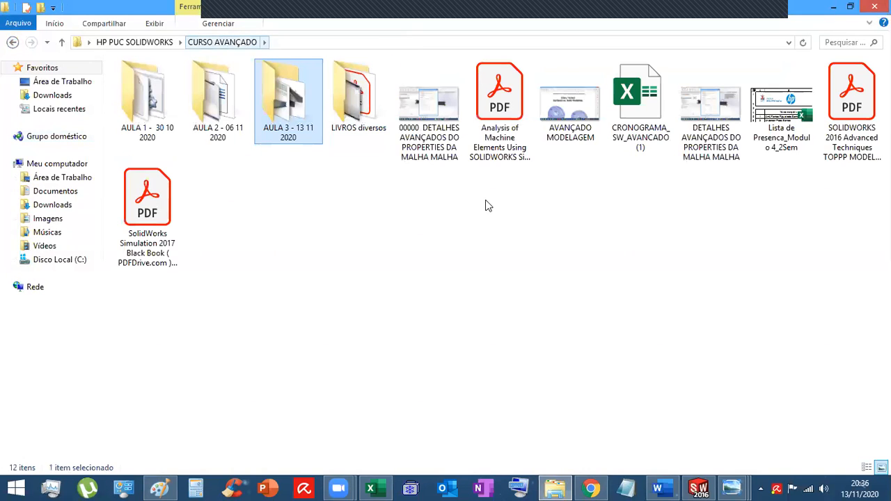
double_click(265, 115)
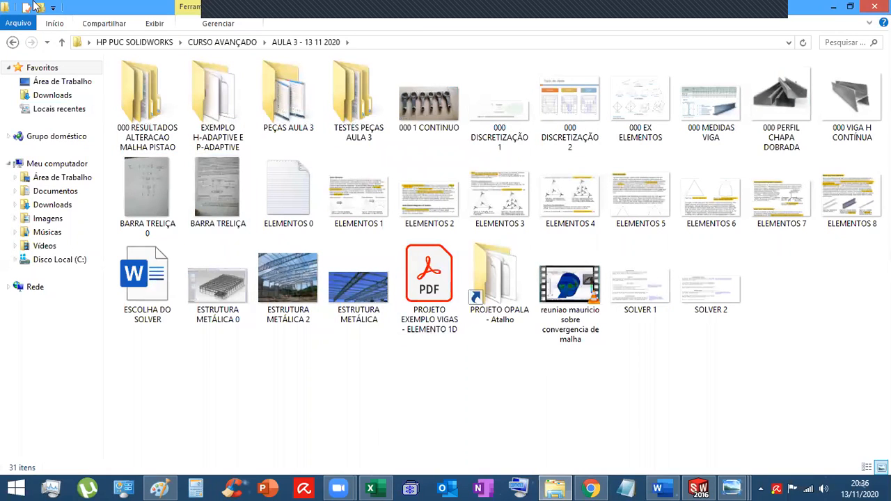
double_click(288, 97)
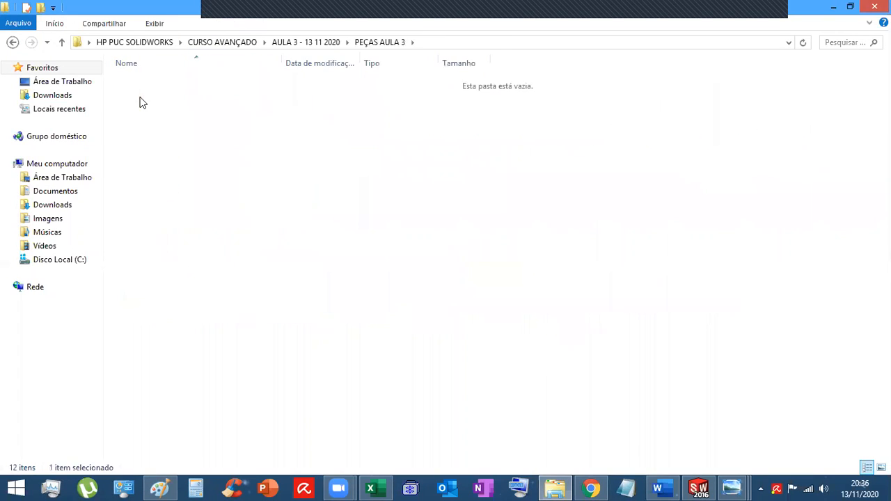
double_click(158, 112)
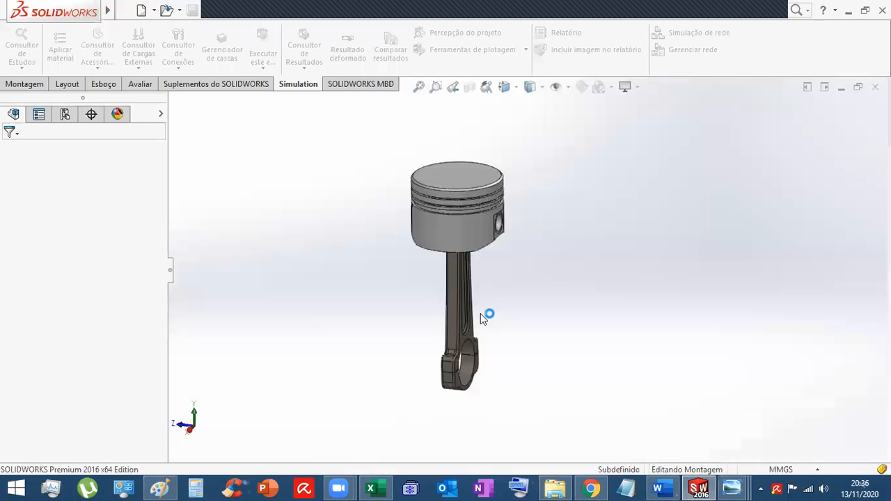
- View the connecting rod and piston from the front, open the MALHA GROSSA study and expand its component contacts
middle_click_drag(537, 322, 500, 247)
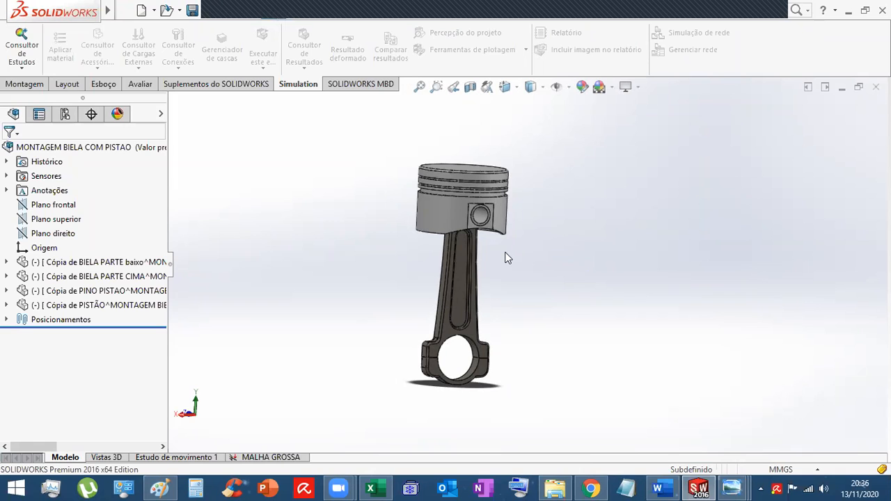
left_click(272, 458)
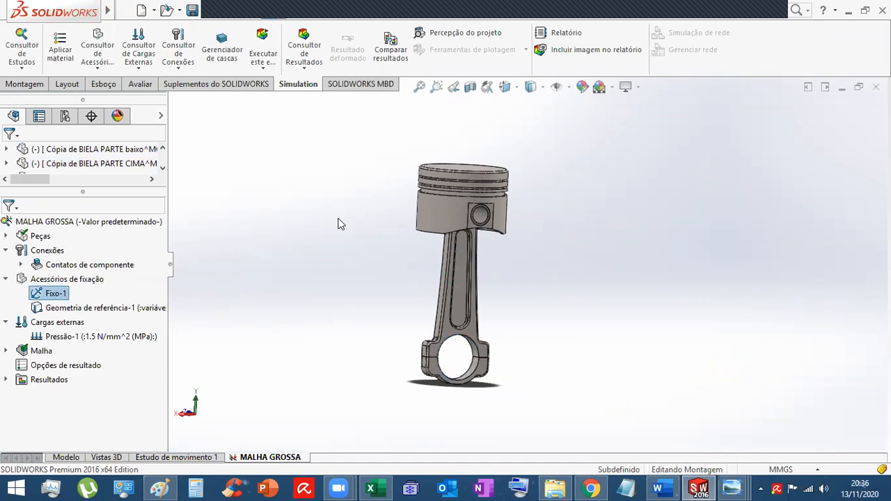
left_click(21, 264)
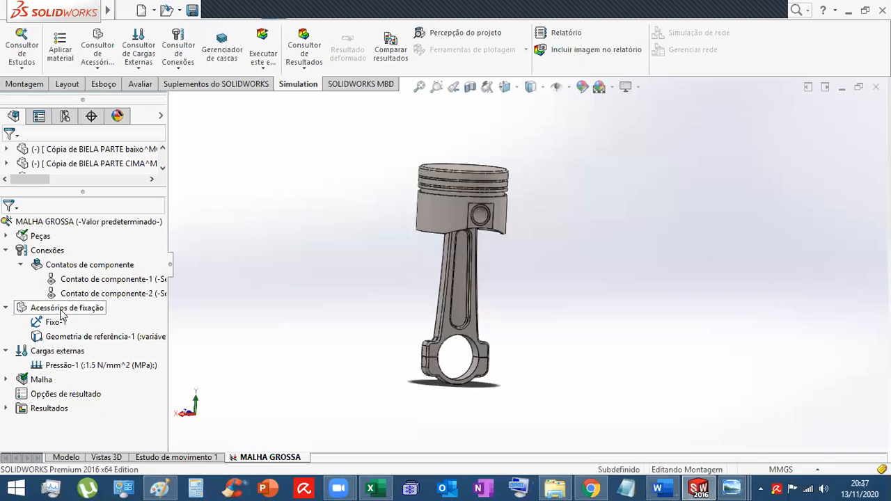
- Open the reference geometry fixture applied to the piston crown, review its reference plane and translation settings, and close it
left_click(55, 322)
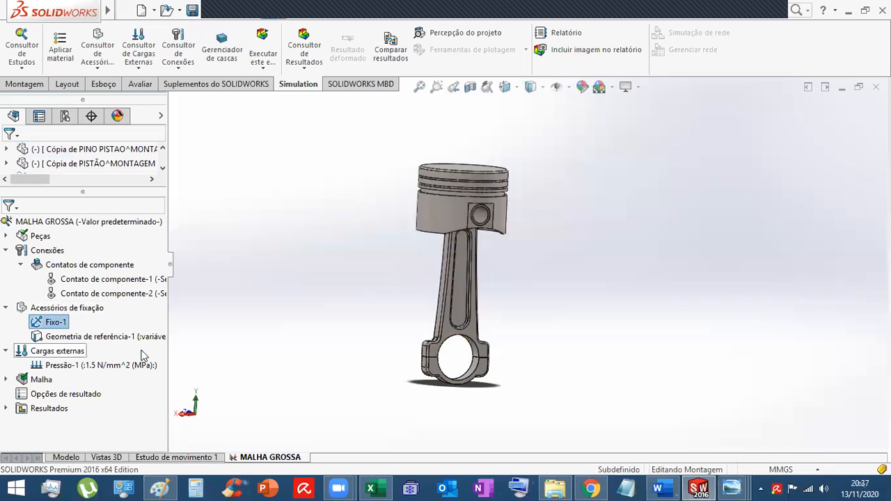
left_click(101, 340)
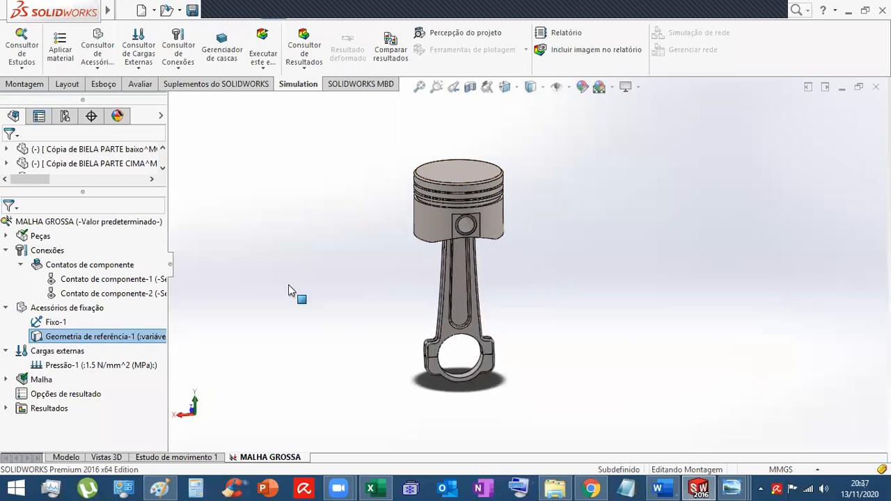
left_click(79, 340)
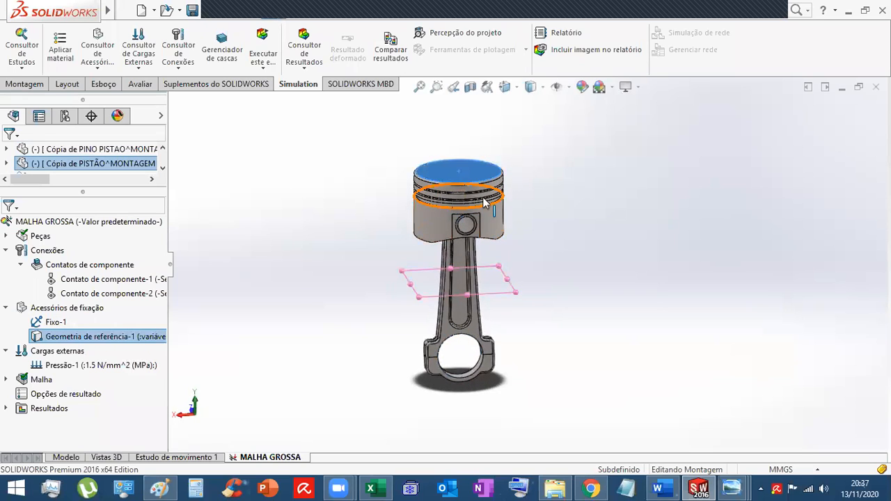
right_click(72, 339)
left_click(116, 237)
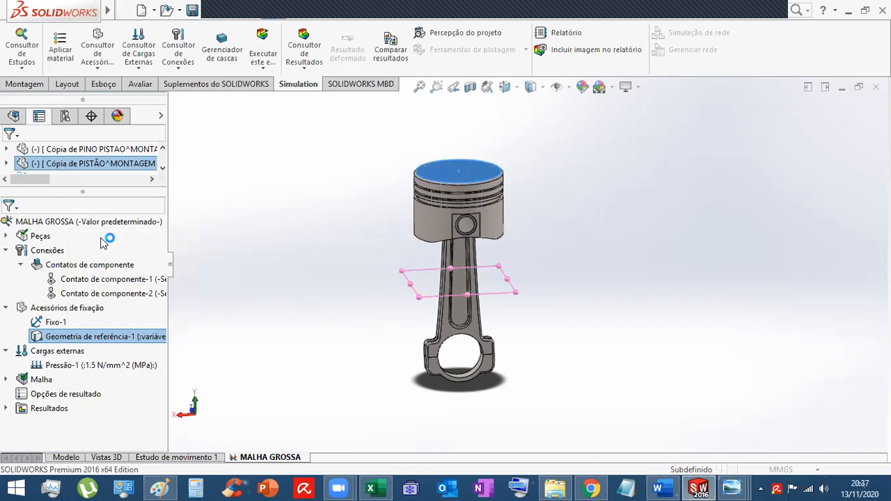
mouse_move(159, 288)
left_mouse_down()
mouse_move(149, 418)
mouse_move(157, 273)
left_mouse_up()
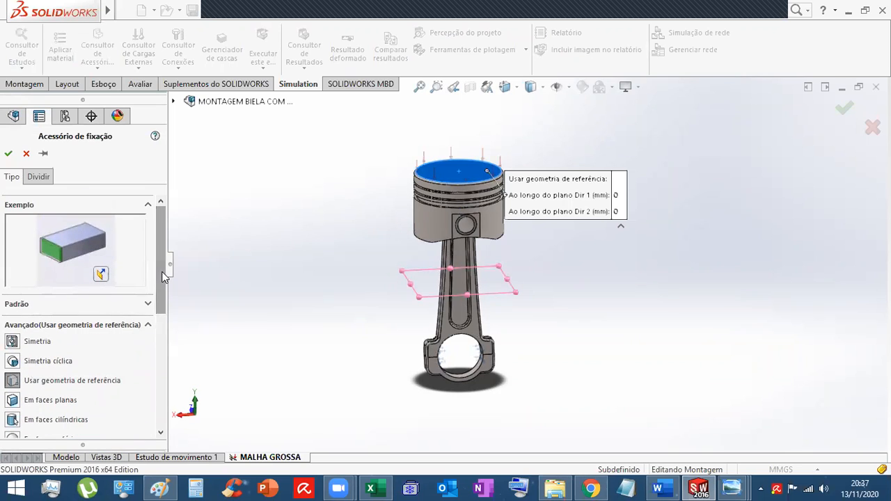
left_click_drag(163, 267, 158, 383)
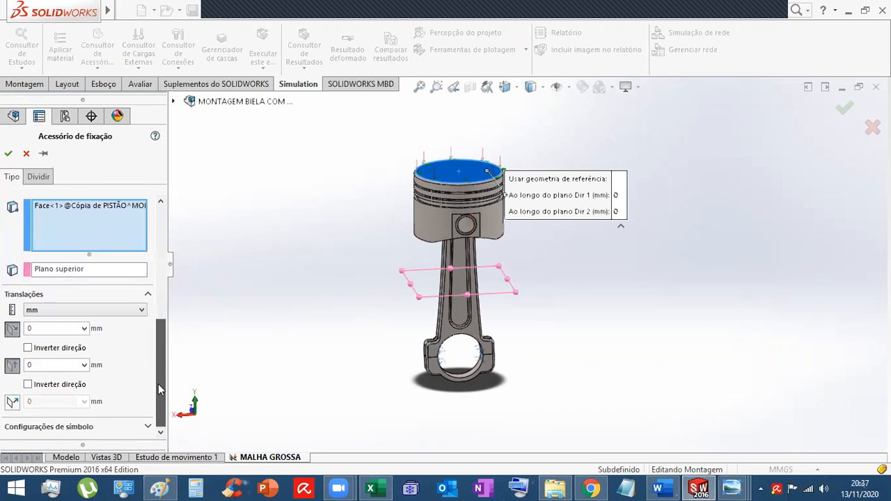
left_click(173, 101)
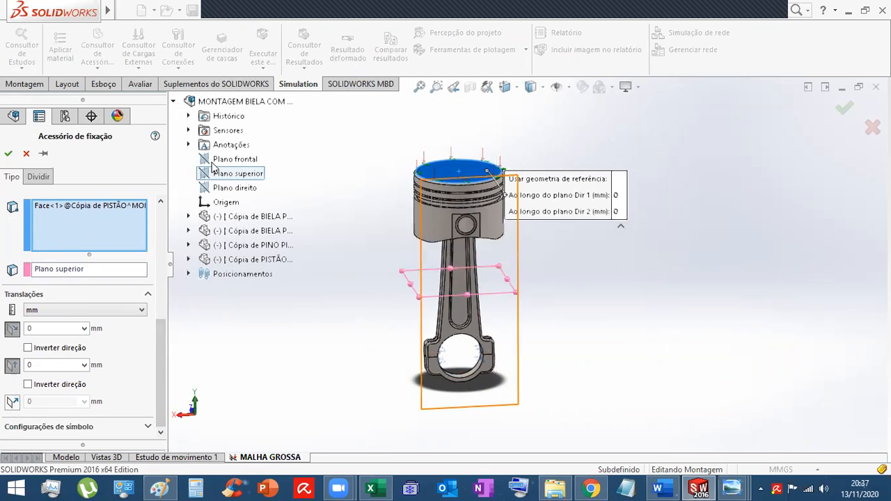
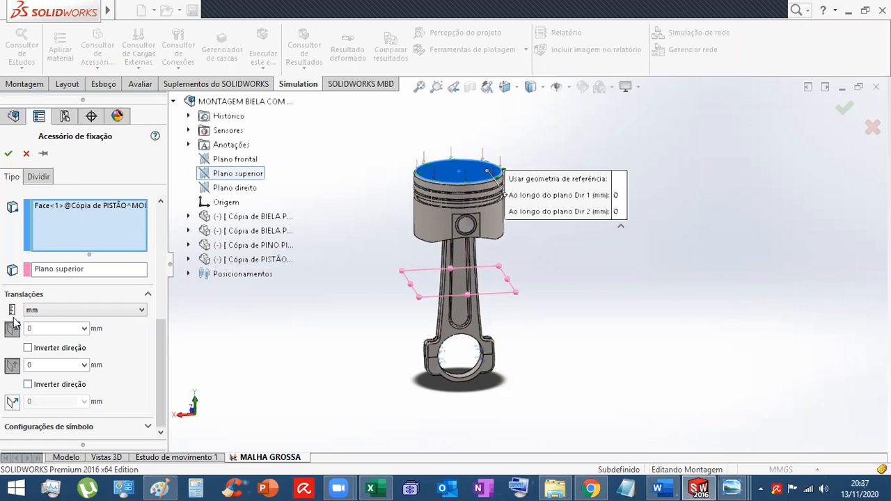
left_click(7, 153)
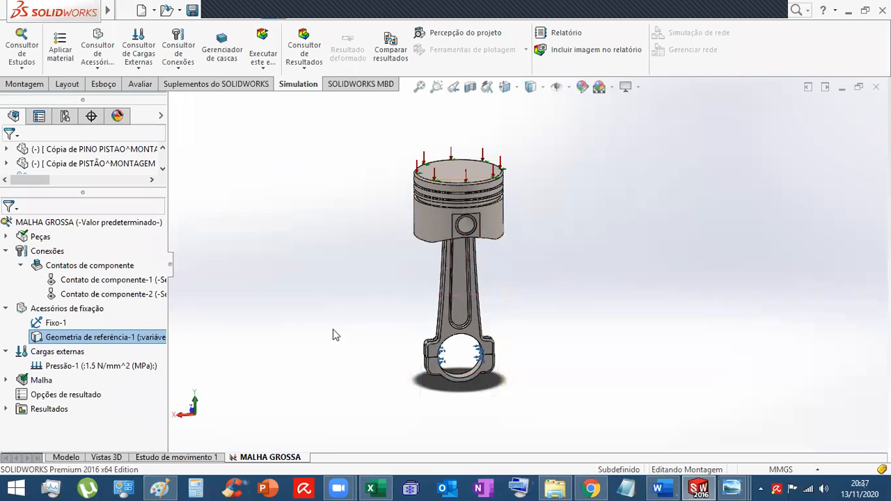
- Highlight the pressure load on the piston crown and expand the study's mesh item
left_click(120, 366)
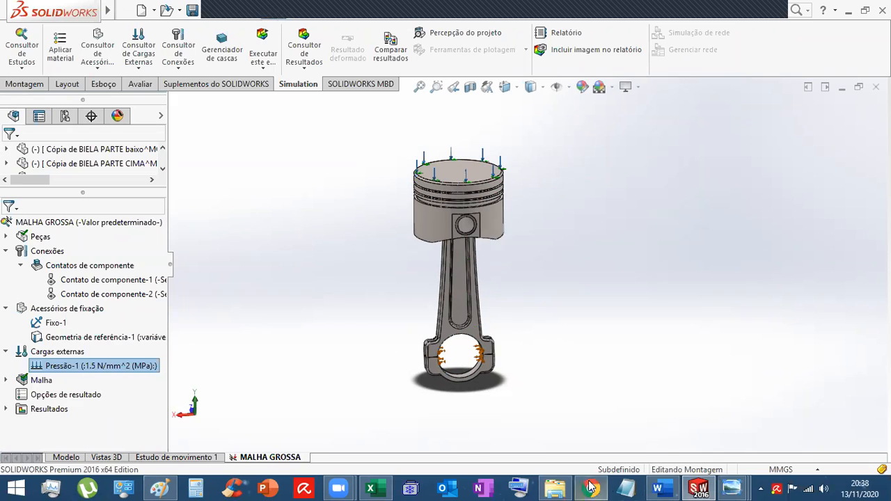
left_click(449, 171)
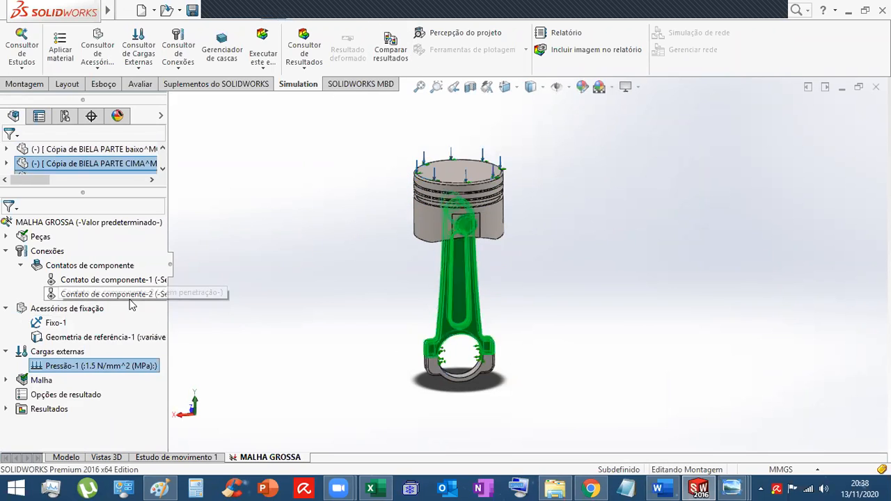
double_click(42, 381)
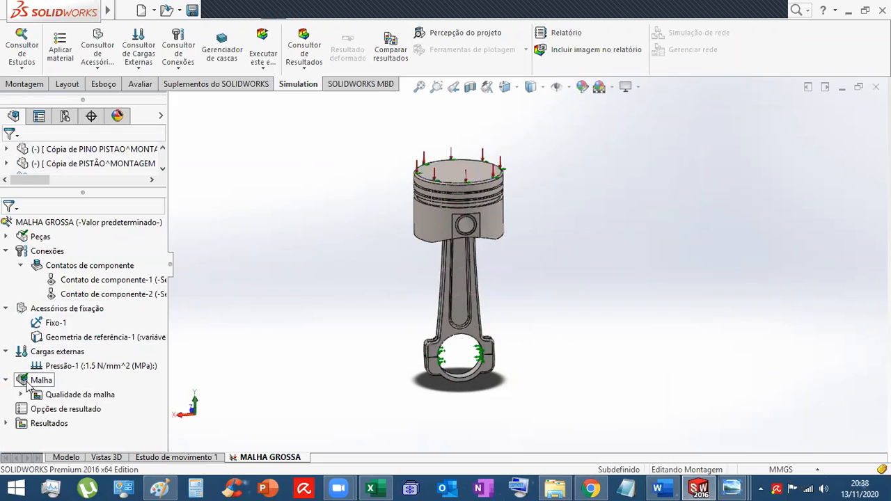
right_click(43, 383)
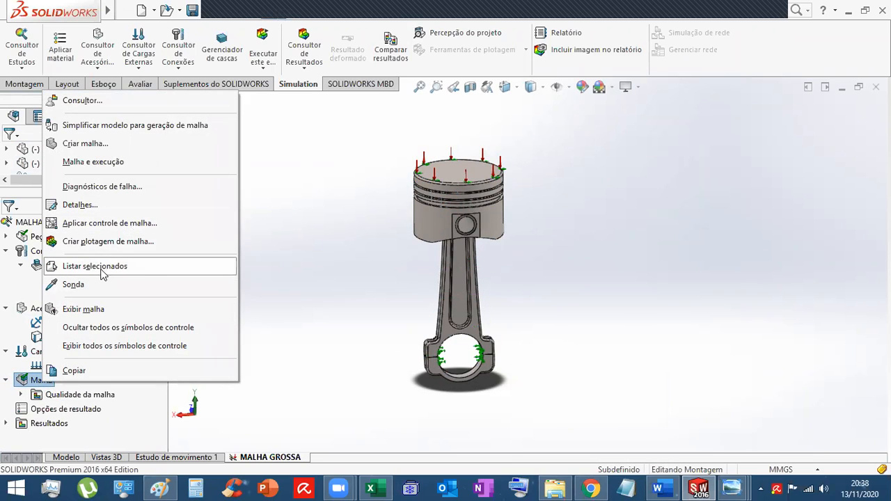
left_click(333, 261)
- Examine the piston and connecting rod with their load and fixture symbols from several angles, close up and as a whole
middle_click_drag(517, 266, 511, 227)
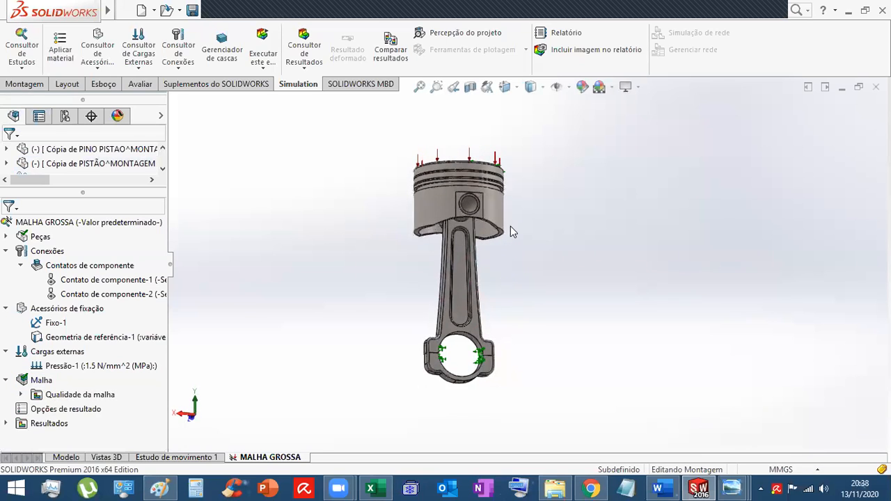
scroll(511, 225, "down", 3)
middle_click_drag(465, 313, 496, 312)
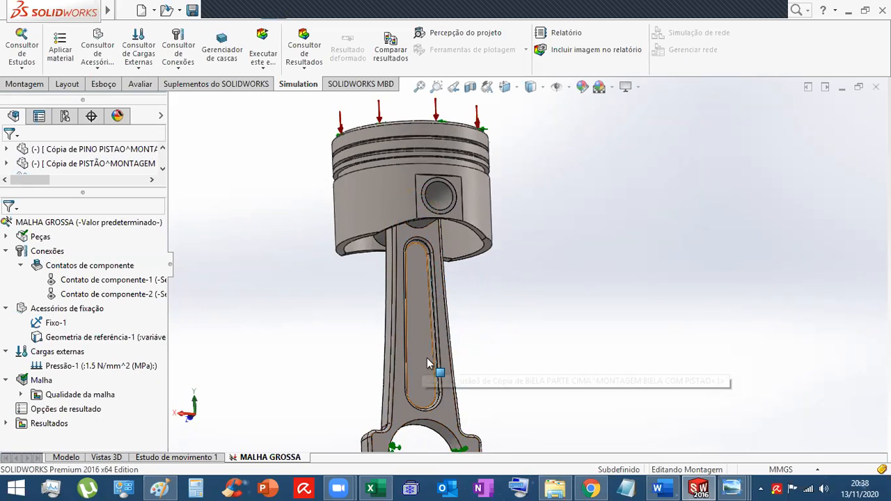
scroll(429, 362, "up", 3)
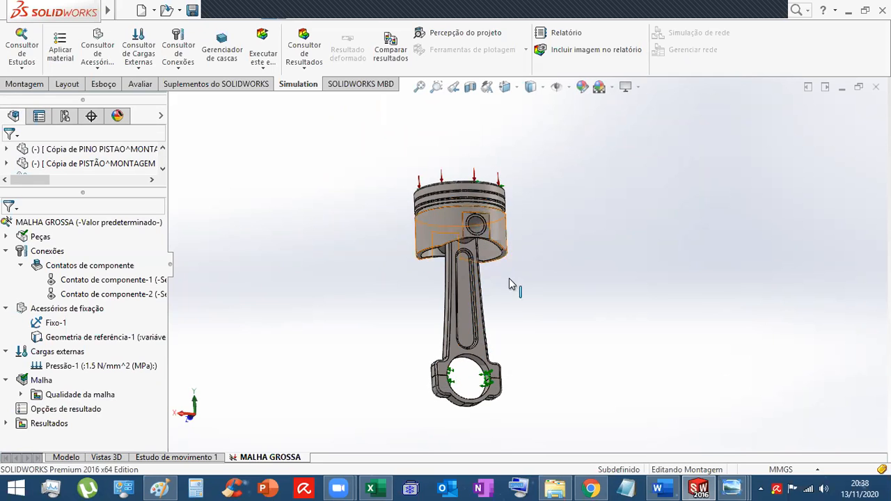
middle_click_drag(473, 317, 536, 283)
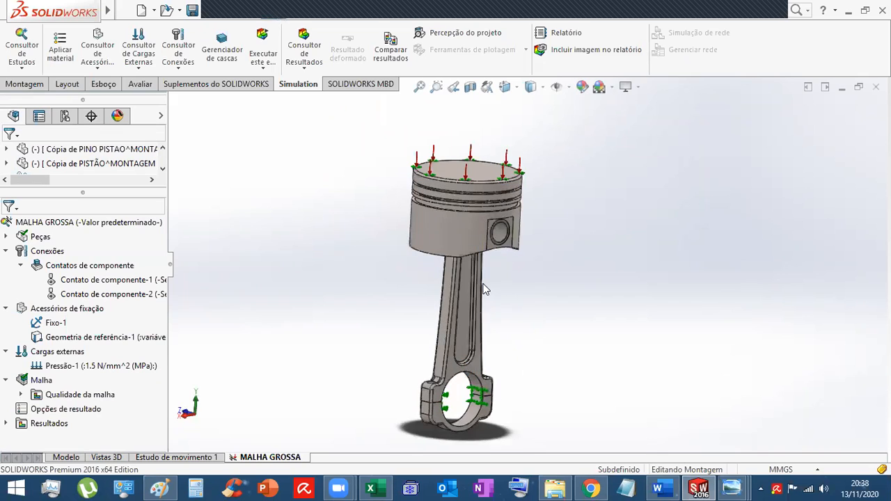
middle_click_drag(523, 324, 519, 314)
scroll(519, 315, "down", 1)
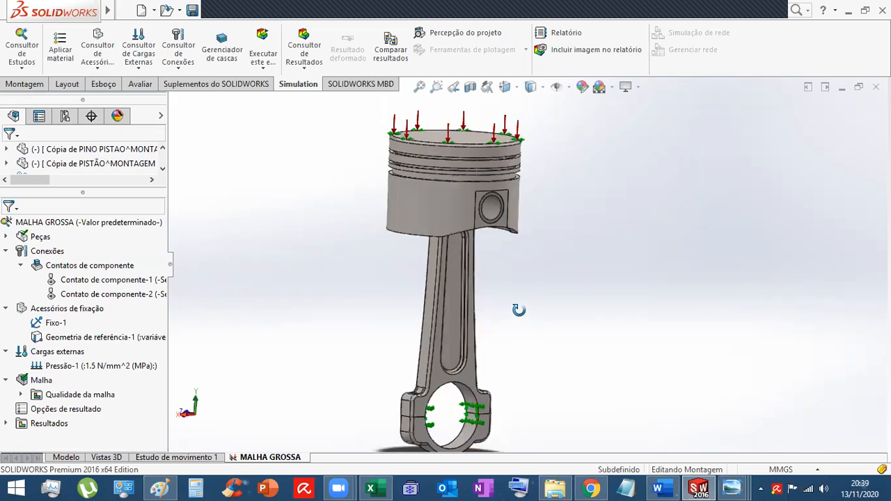
scroll(520, 315, "up", 3)
scroll(520, 315, "down", 1)
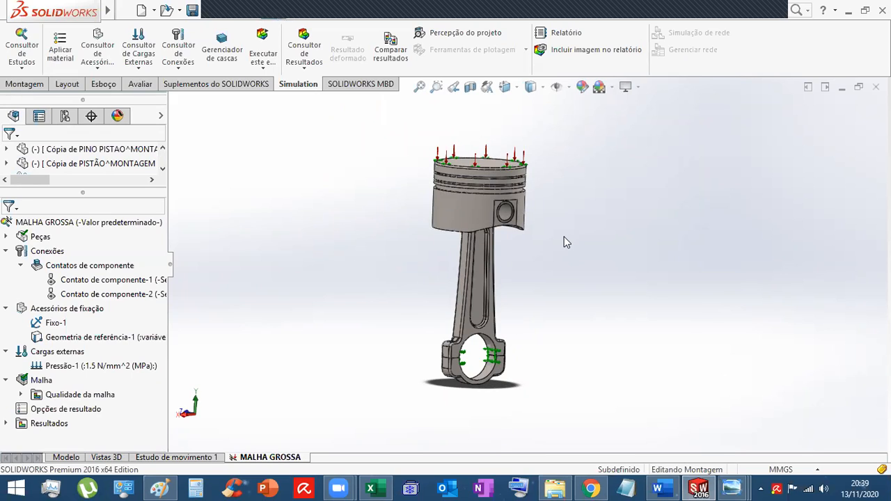
middle_click_drag(563, 241, 557, 245)
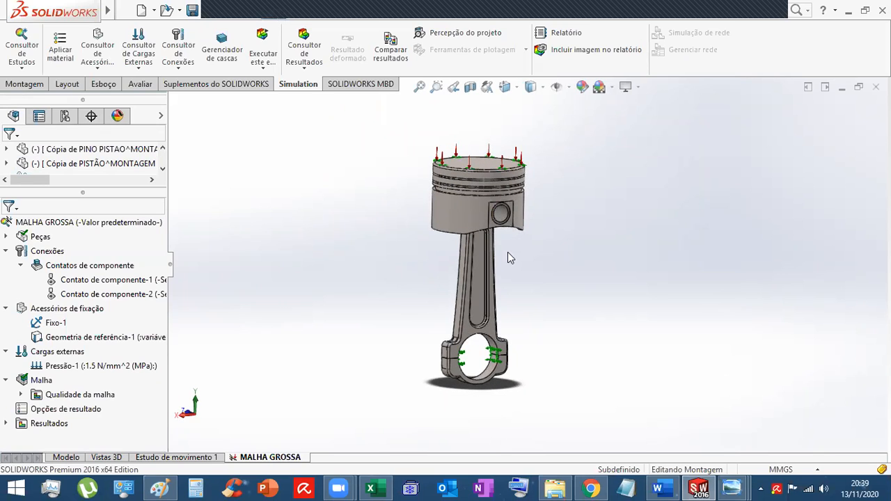
- Show the coarse solid mesh on the assembly and inspect its elements on the piston and connecting rod
right_click(31, 383)
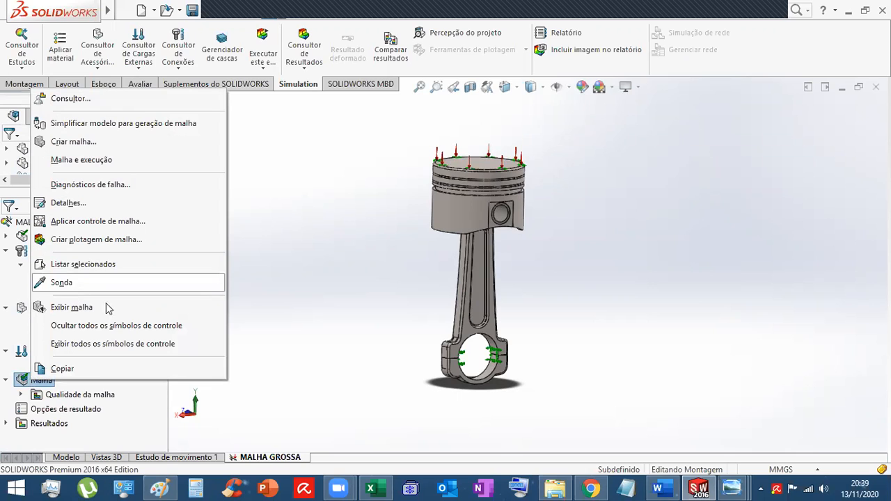
left_click(91, 308)
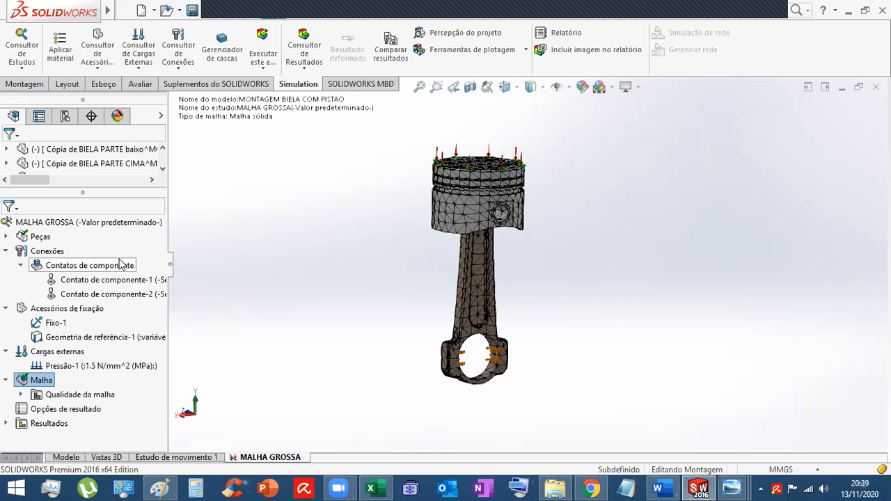
right_click(44, 385)
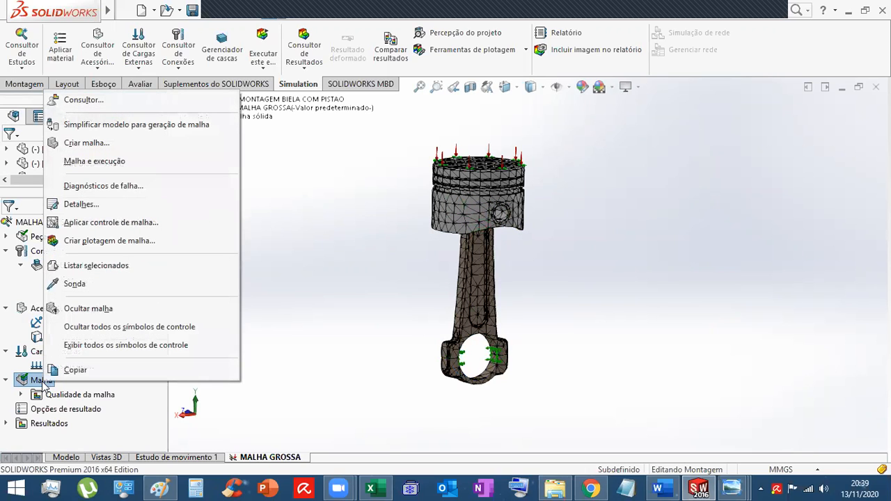
left_click(254, 296)
scroll(481, 195, "down", 3)
middle_click_drag(496, 313, 567, 387)
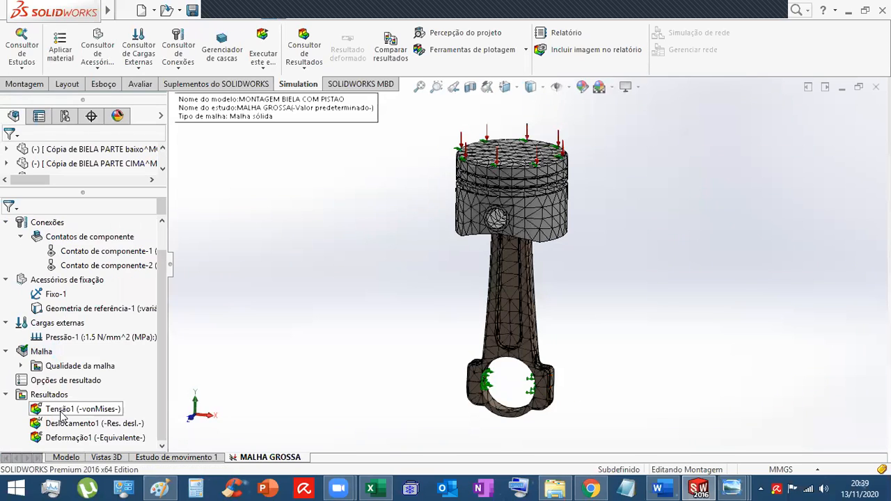
- Display the Tensão1 von Mises plot and examine the stress distribution around the piston pin, its bore and the connecting rod
middle_click_drag(385, 358, 398, 229)
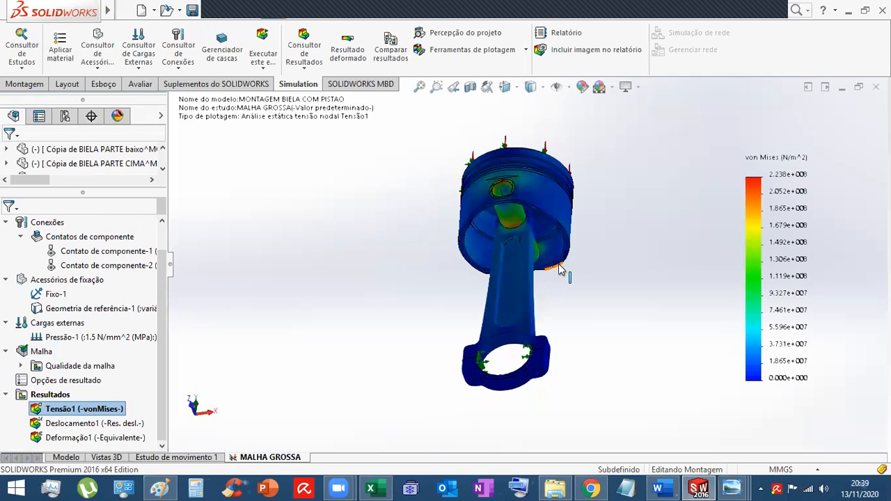
scroll(558, 268, "down", 5)
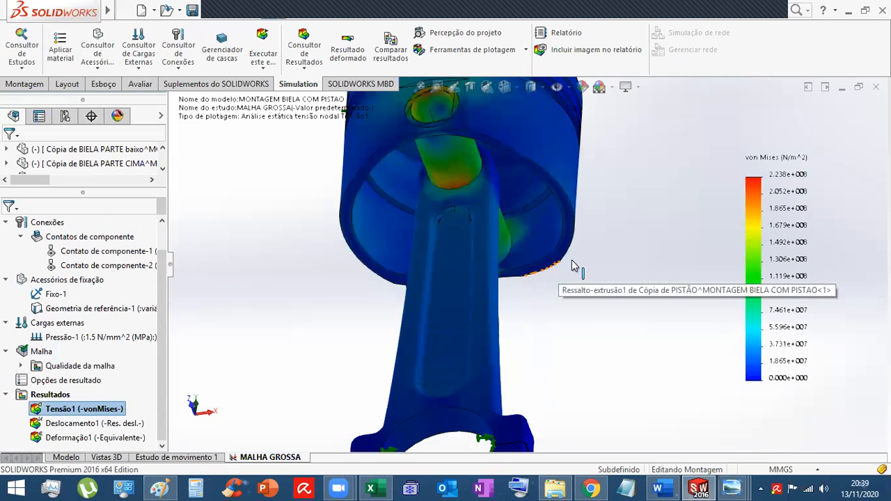
scroll(447, 157, "down", 5)
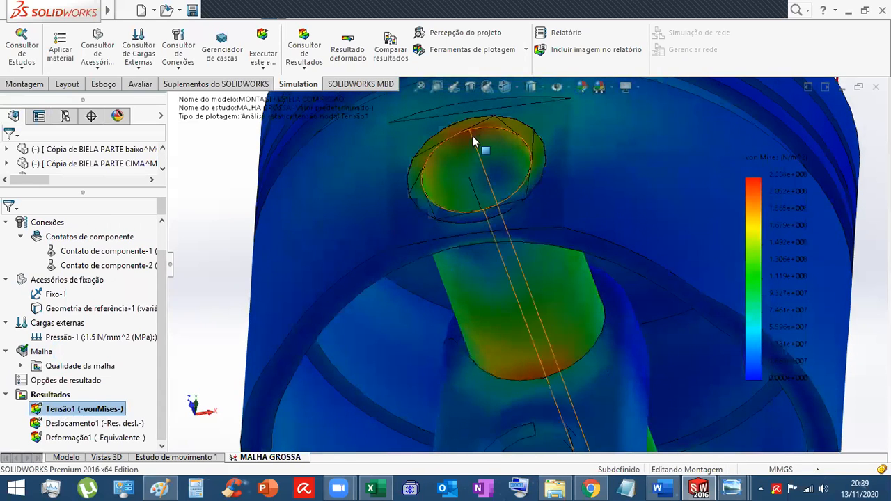
left_click(468, 132)
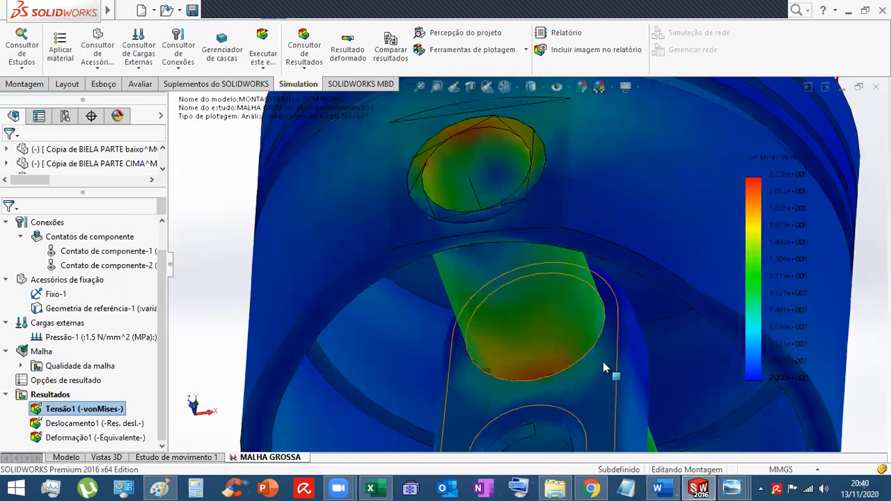
scroll(613, 369, "up", 5)
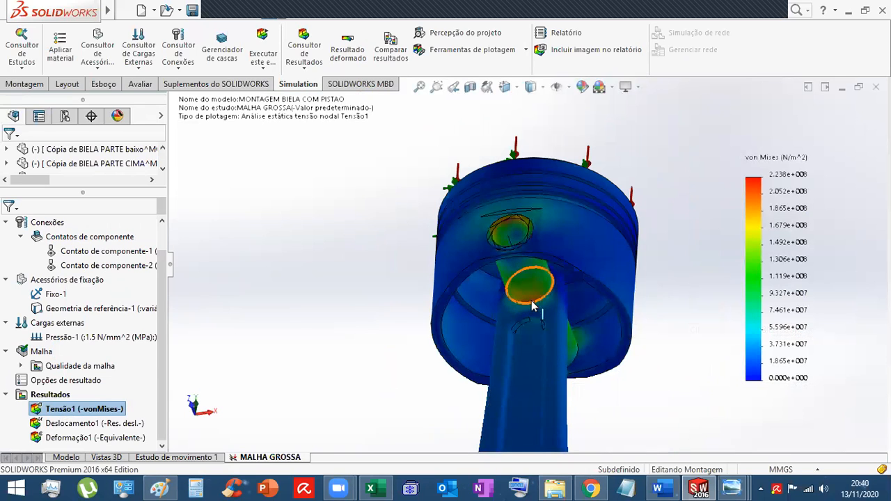
scroll(589, 362, "up", 3)
middle_click_drag(601, 358, 579, 398)
scroll(607, 341, "up", 2)
middle_click_drag(609, 339, 585, 364)
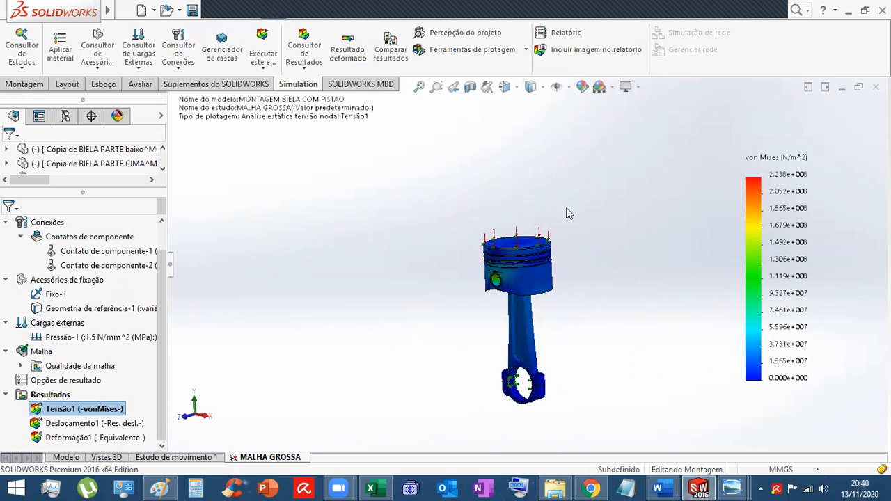
scroll(624, 325, "down", 2)
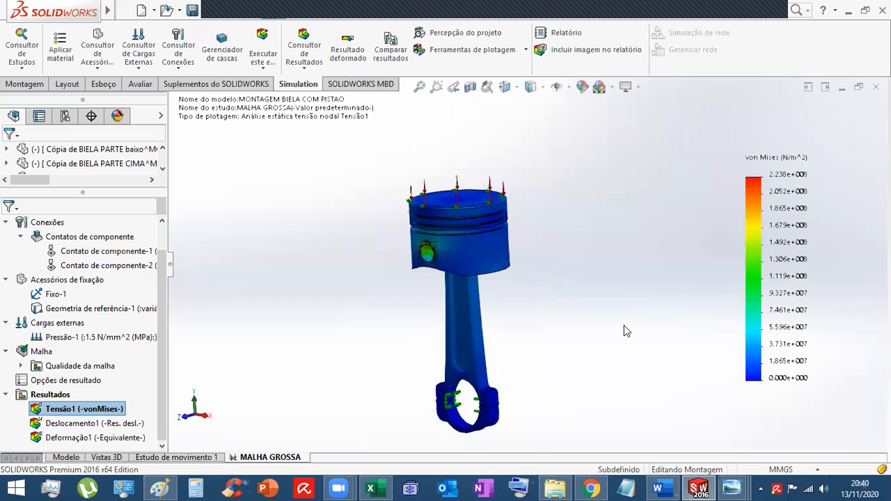
middle_click_drag(354, 302, 386, 282)
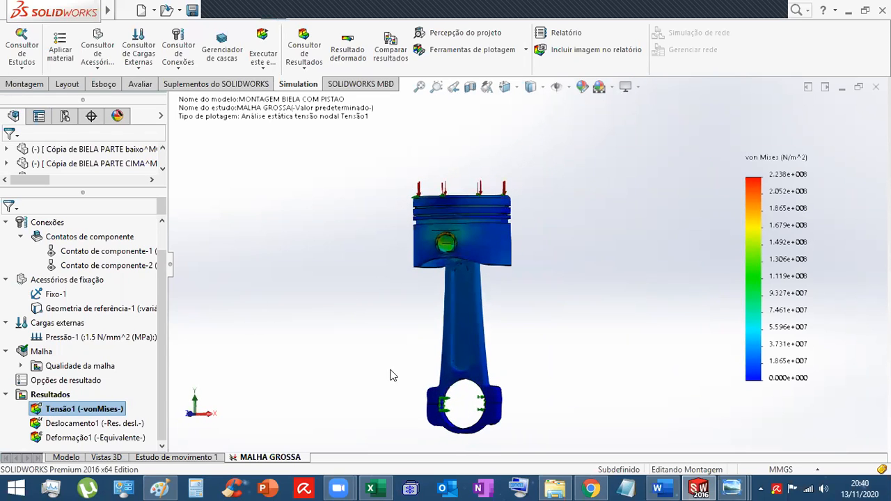
- Probe the von Mises stress on the piston pin beside the connecting rod in the MALHA GROSSA study's Tensão1 plot
right_click(68, 417)
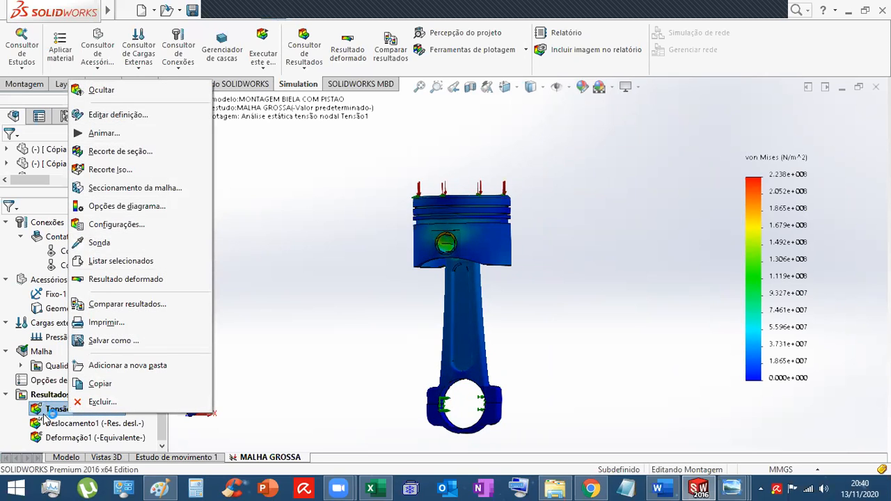
left_click(99, 245)
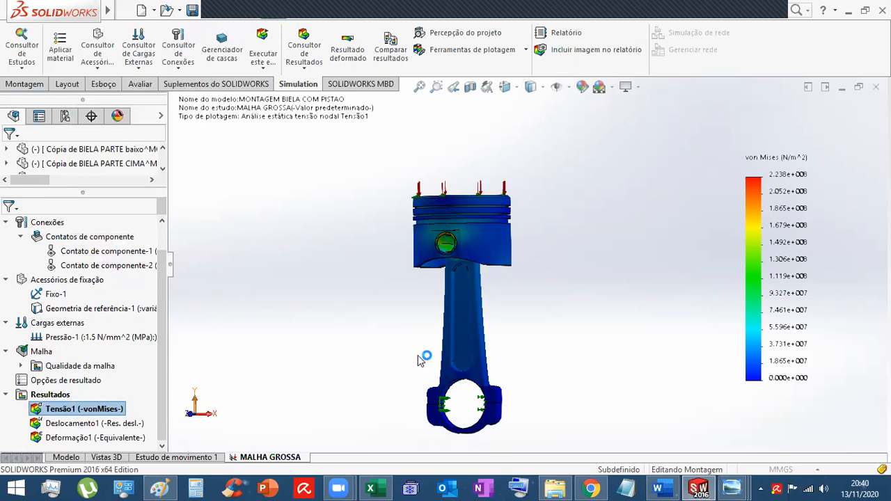
middle_click_drag(449, 340, 519, 247)
scroll(519, 247, "down", 5)
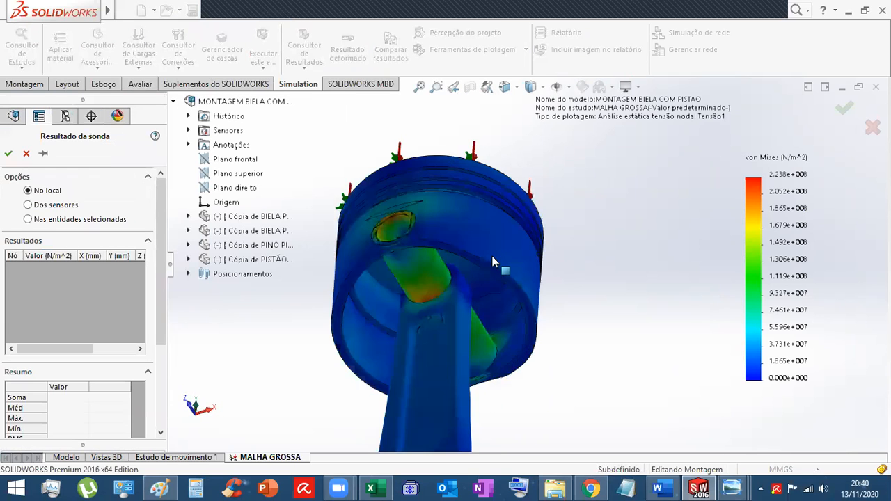
left_click(406, 319)
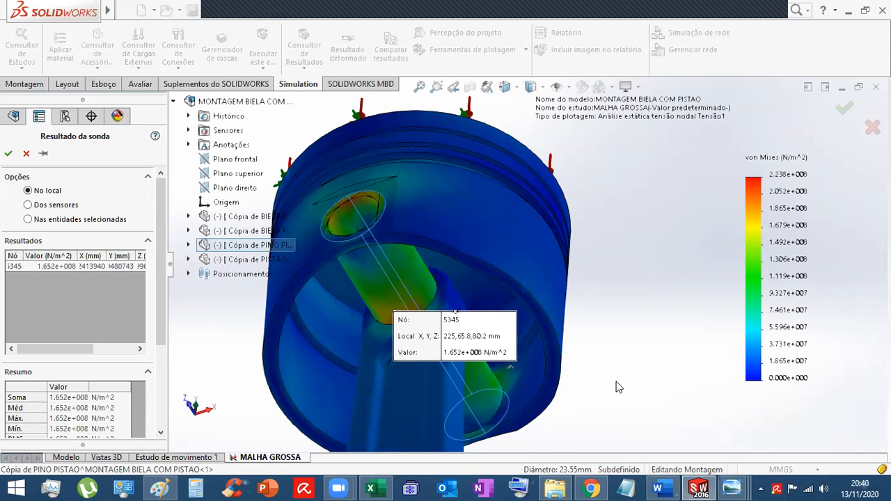
key("Escape")
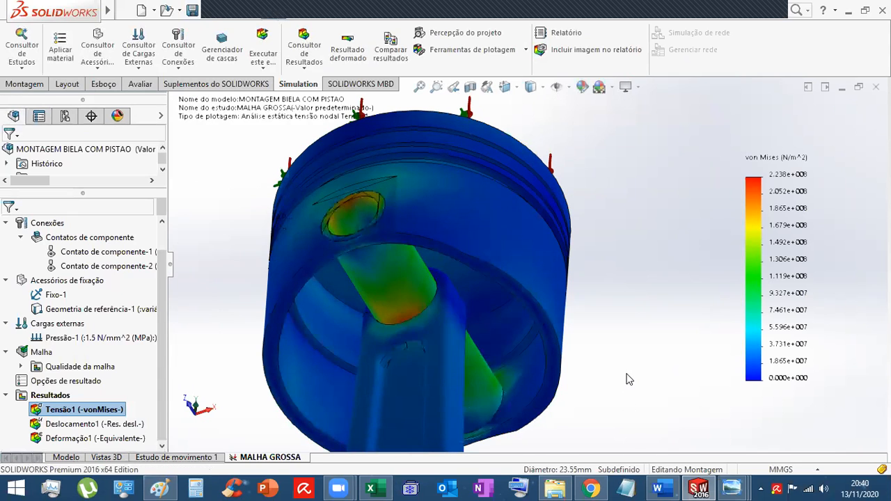
- Duplicate the MALHA GROSSA study as Copiar de [MALHA GROSSA], keeping the Valor predeterminado configuration
scroll(627, 376, "up", 5)
middle_click_drag(624, 343, 551, 346)
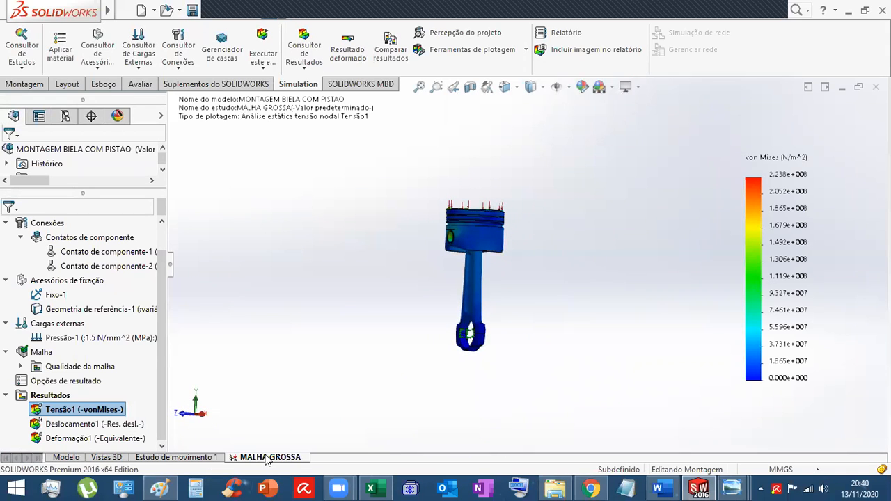
right_click(268, 458)
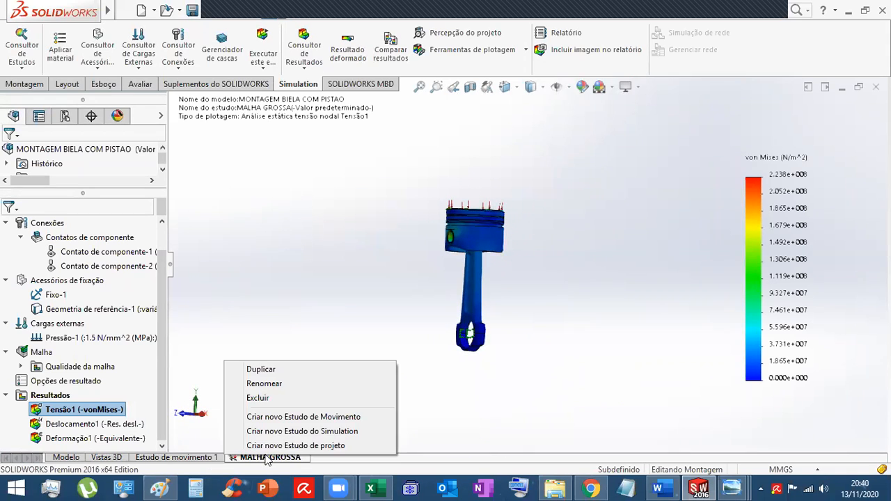
left_click(277, 373)
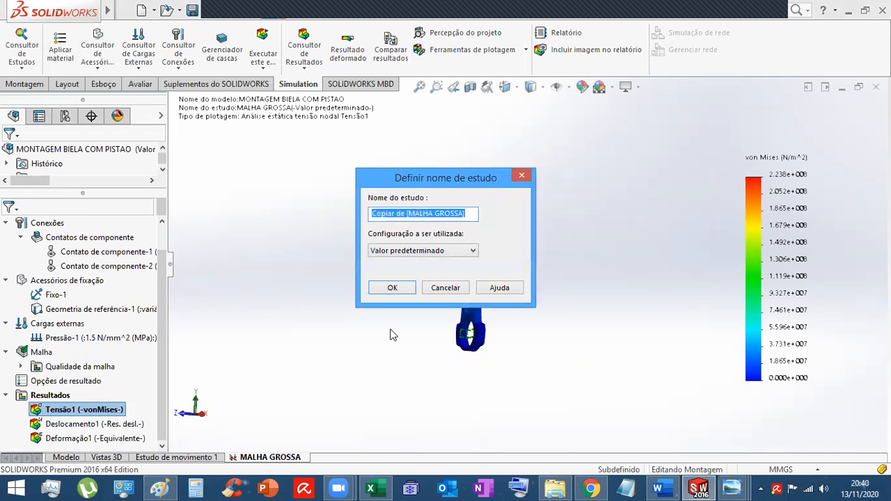
left_click(394, 287)
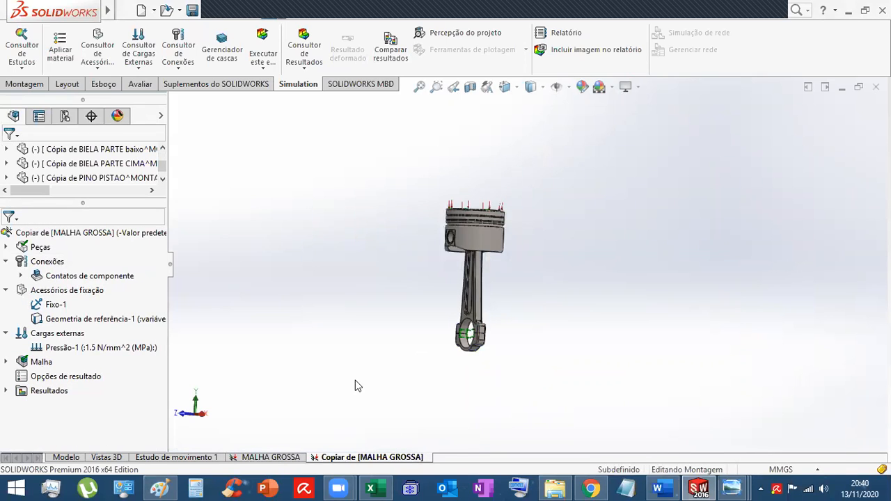
- Open the copied study's static analysis properties and choose the h-adaptive method
right_click(52, 233)
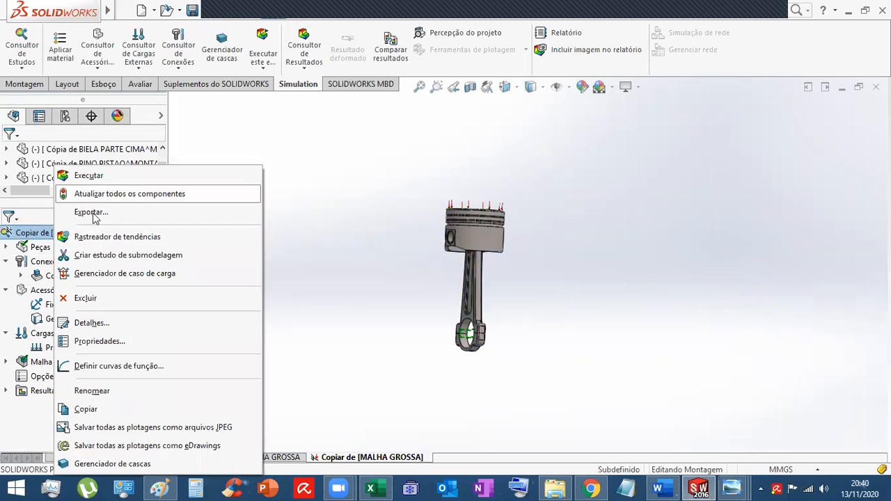
right_click(25, 231)
left_click(63, 342)
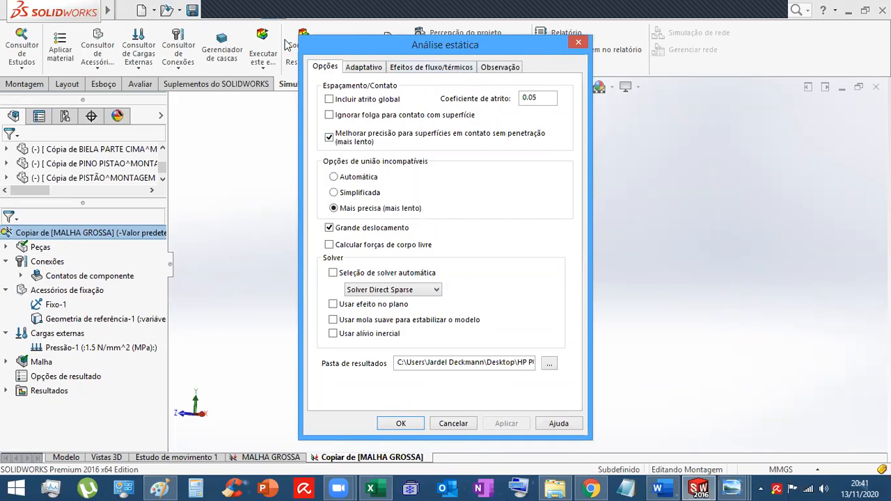
left_click_drag(287, 44, 177, 40)
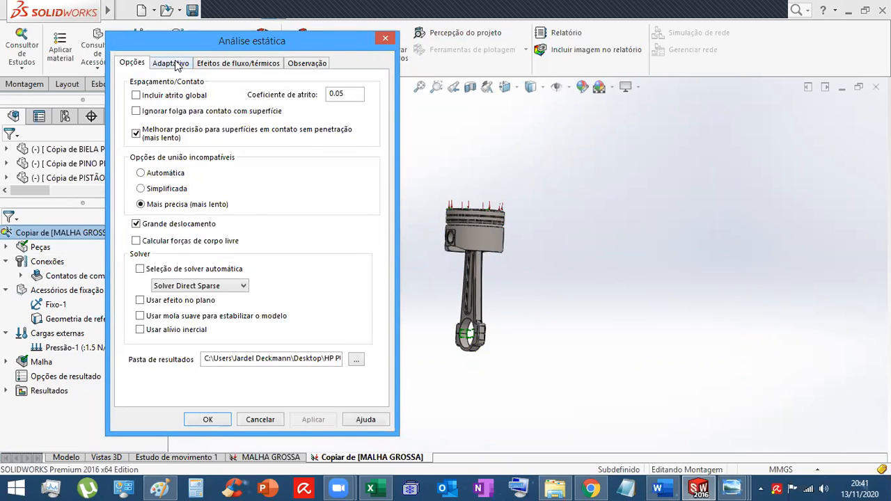
left_click(177, 65)
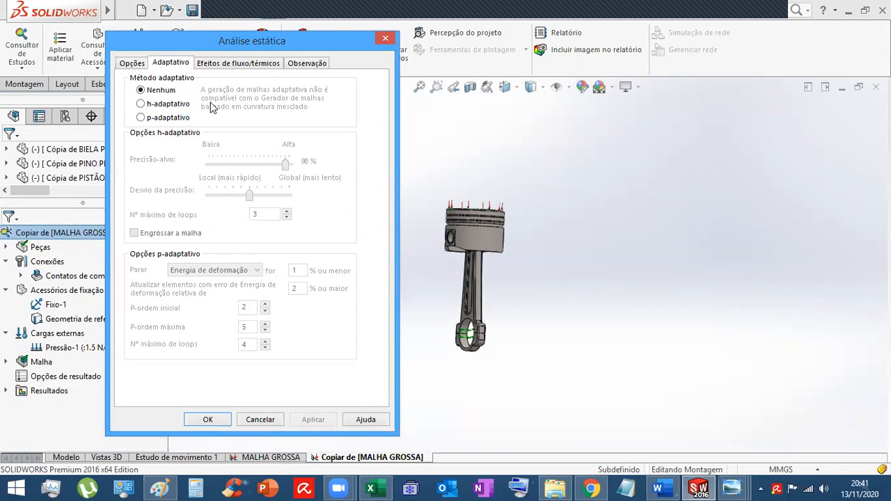
left_click(167, 103)
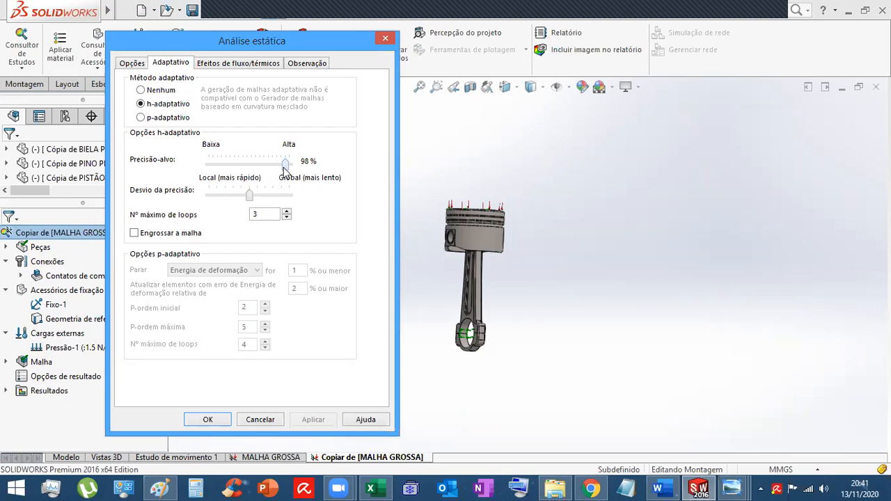
- Set the h-adaptive target accuracy to 99 % and shift the accuracy bias towards local
left_click_drag(284, 167, 290, 172)
left_click_drag(249, 195, 301, 200)
left_click_drag(289, 196, 218, 206)
left_click_drag(217, 204, 221, 203)
- Try the maximum loop count and mesh coarsening settings, leave coarsening off, and accept the copied study's properties
left_click(286, 216)
left_click(287, 212)
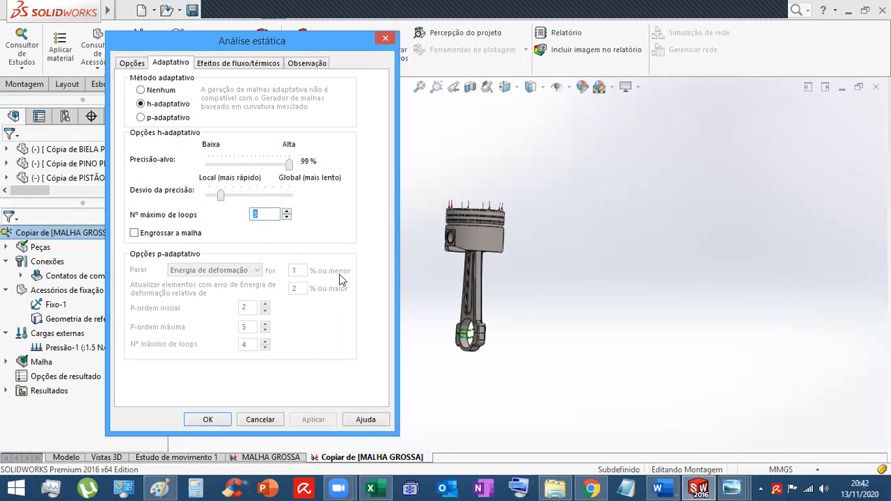
left_click(286, 212)
left_click(286, 216)
left_click(134, 234)
left_click(135, 234)
left_click(135, 234)
left_click(135, 234)
left_click(133, 64)
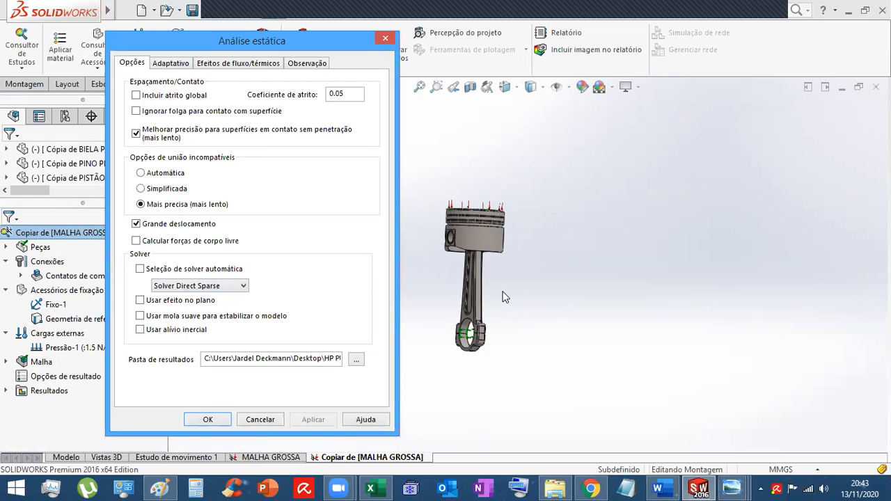
left_click(209, 419)
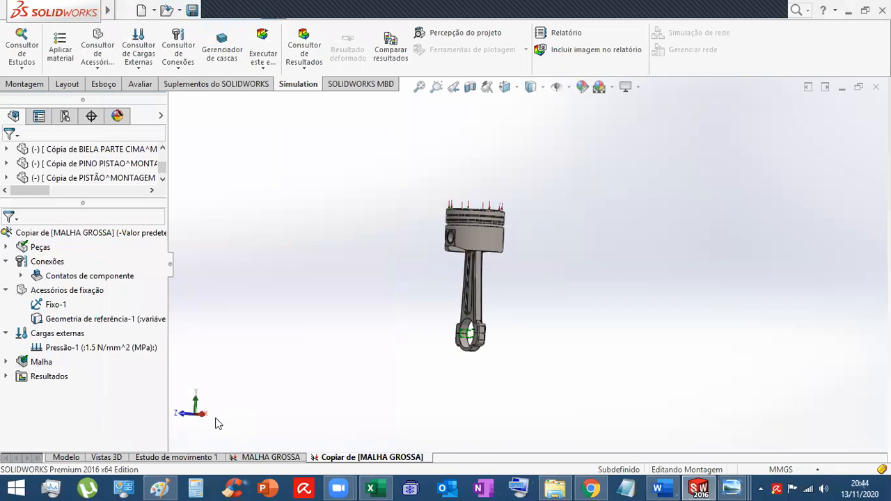
- Run the copied h-adaptive study with the detailed solver progress shown
right_click(49, 238)
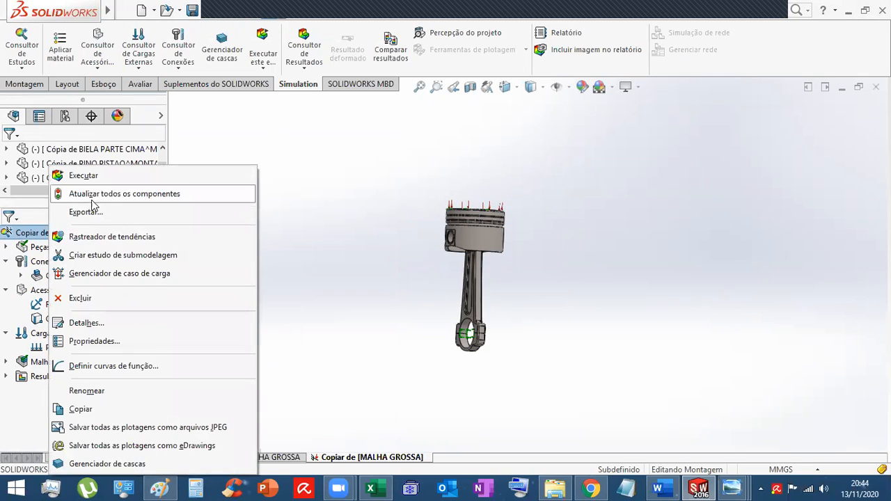
left_click(104, 178)
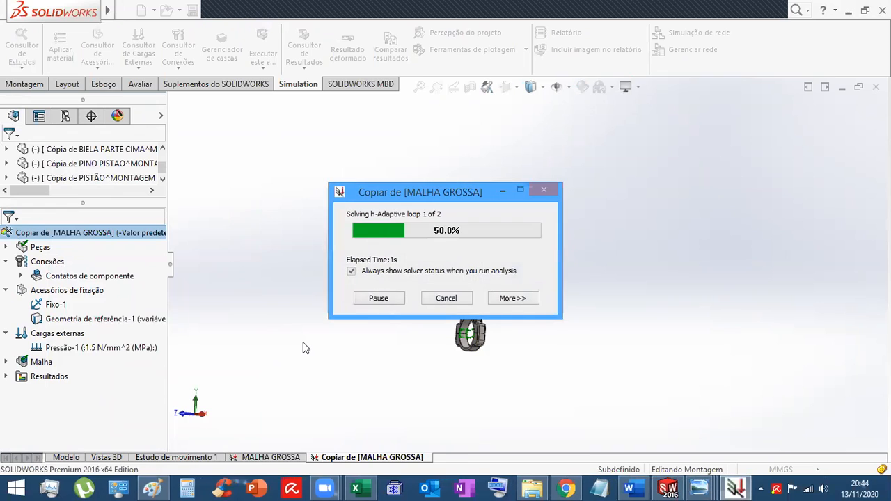
left_click(515, 300)
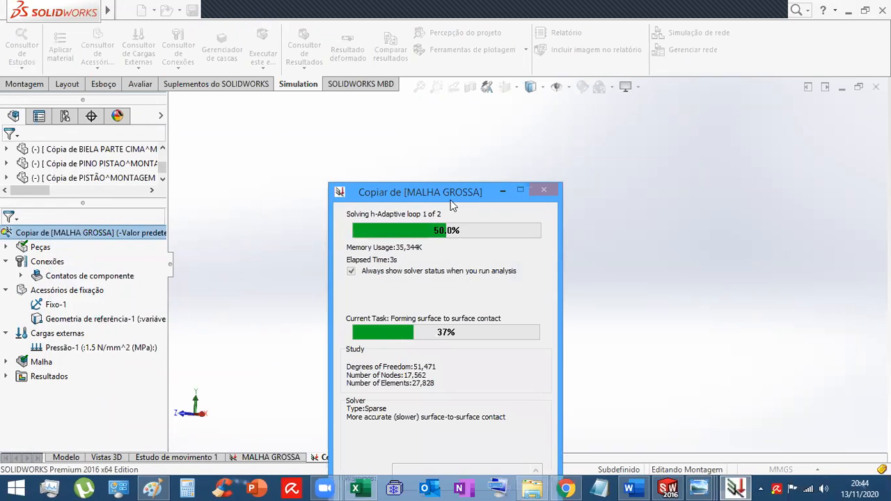
left_click_drag(443, 195, 281, 98)
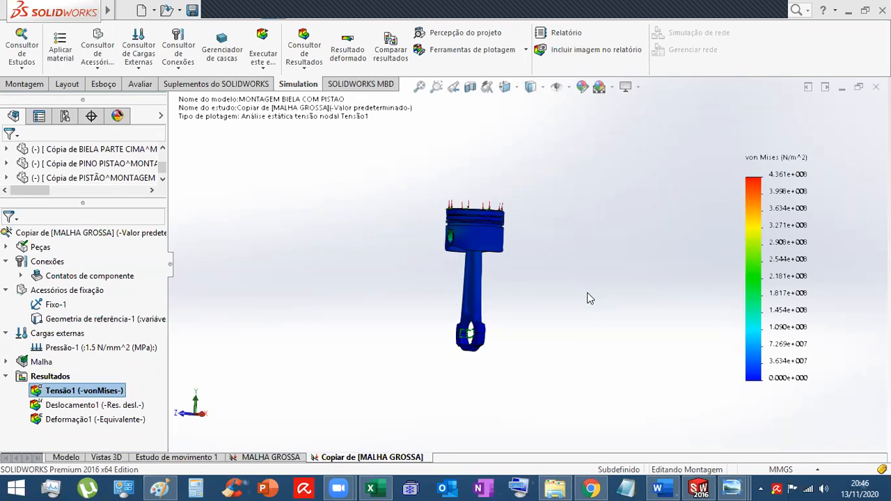
- Probe the von Mises stress on the piston pin beside the connecting rod in the h-adaptive study's Tensão1 plot
middle_click_drag(560, 283, 593, 290)
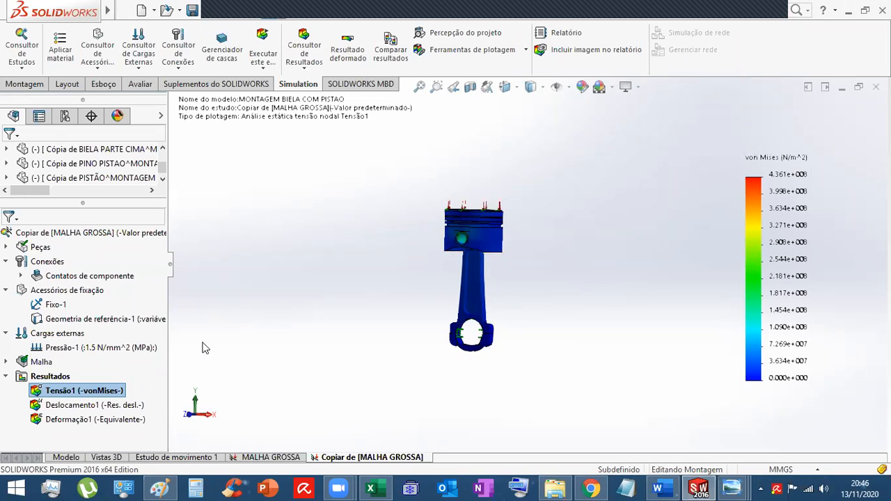
middle_click_drag(499, 261, 528, 188)
scroll(529, 188, "down", 6)
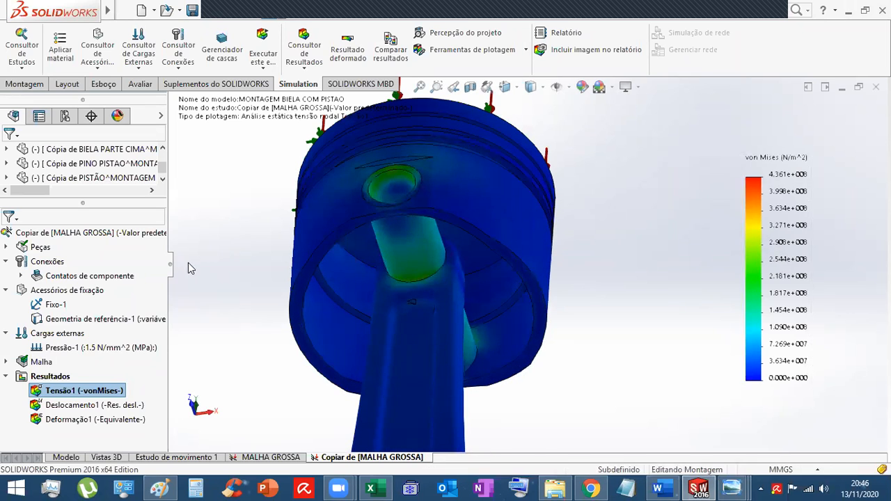
left_click(54, 392)
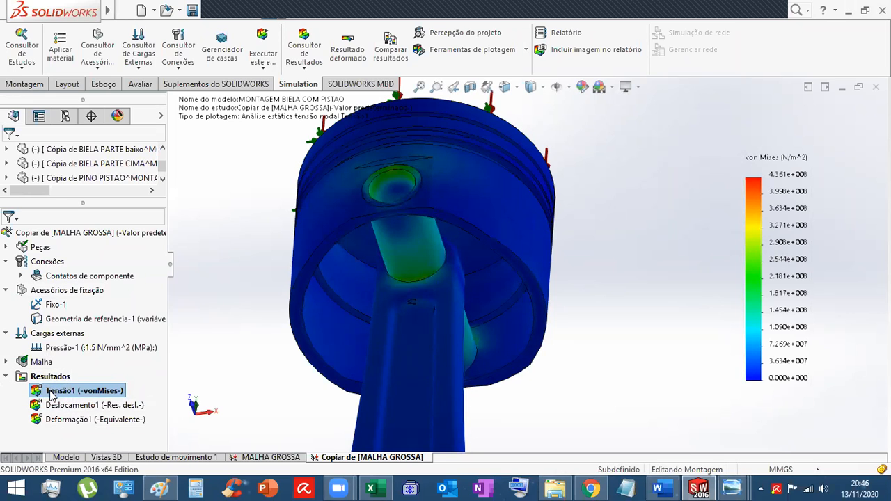
right_click(50, 394)
left_click(66, 218)
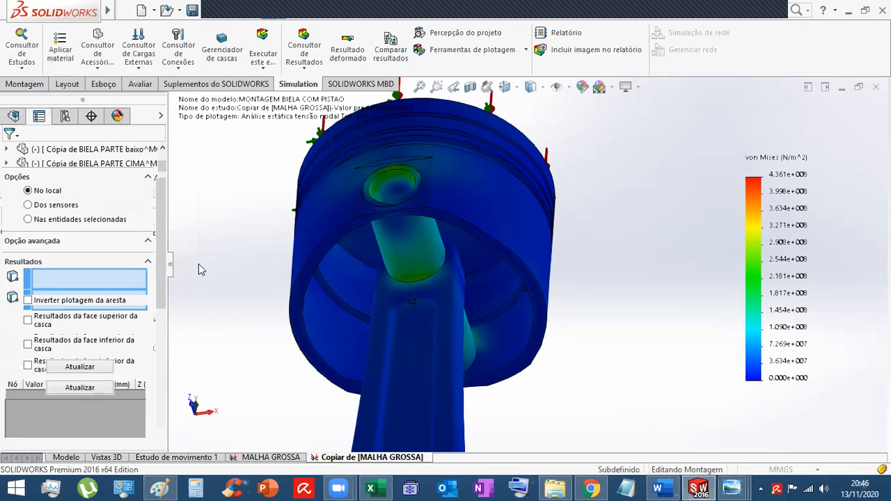
left_click(416, 282)
scroll(445, 296, "down", 4)
left_click_drag(476, 238, 534, 255)
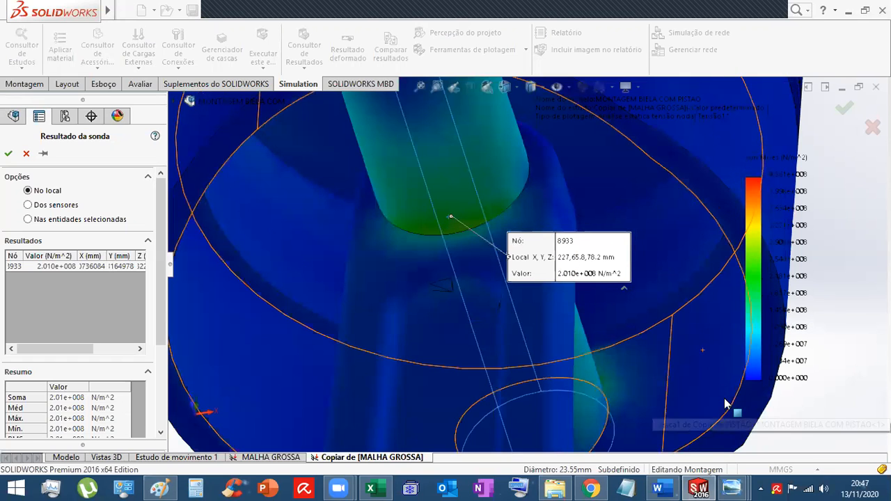
key("Escape")
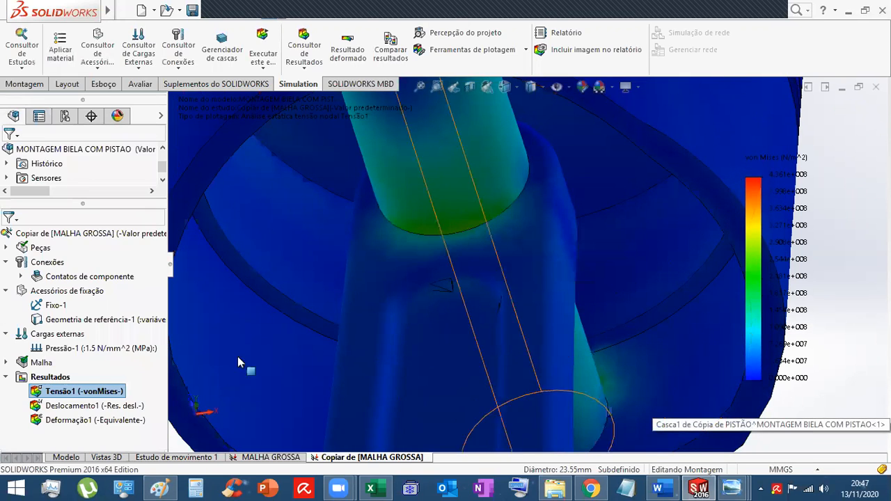
- Show the h-adaptive study's mesh and inspect its elements on the piston skirt and around the pin bore
right_click(37, 366)
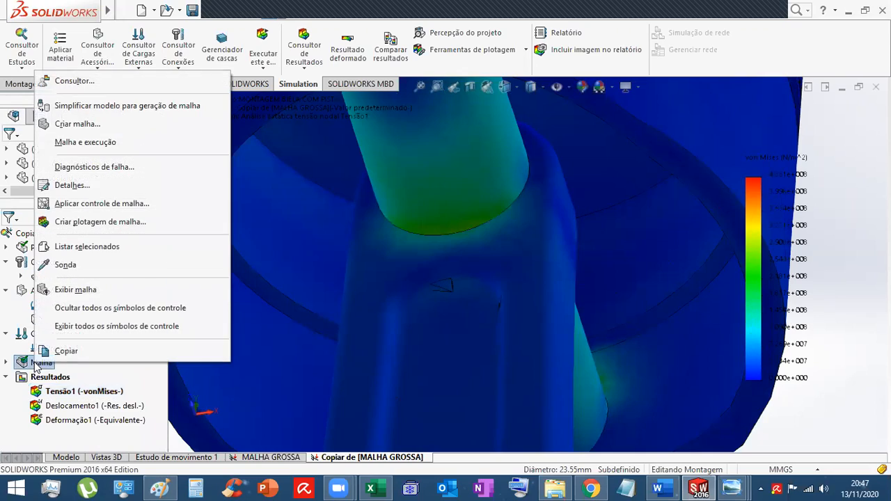
left_click(78, 291)
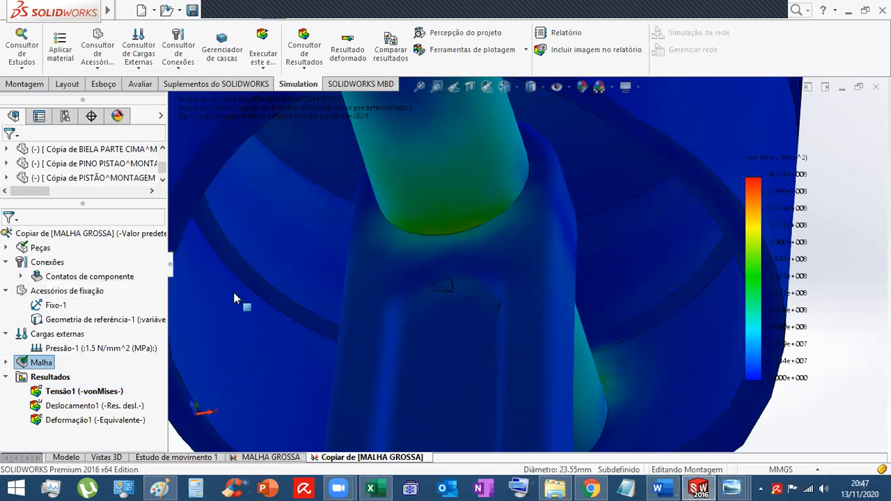
key("f")
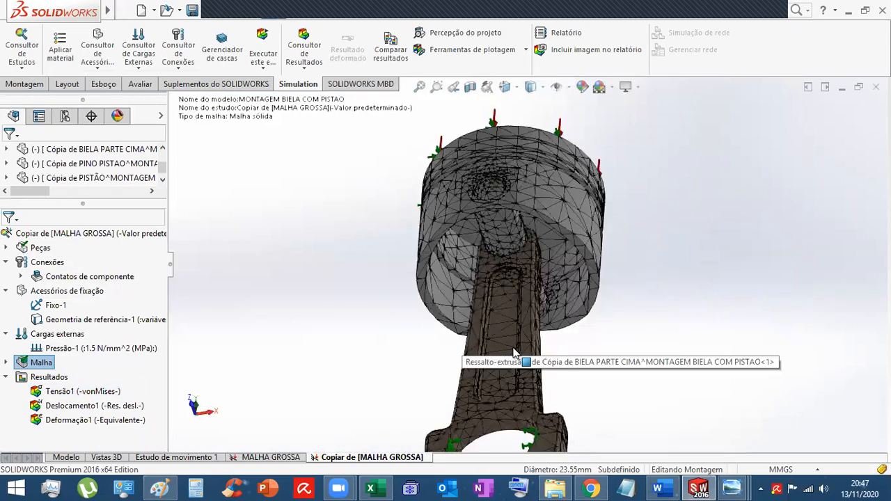
middle_click_drag(547, 304, 532, 149)
scroll(547, 357, "down", 2)
scroll(533, 174, "down", 5)
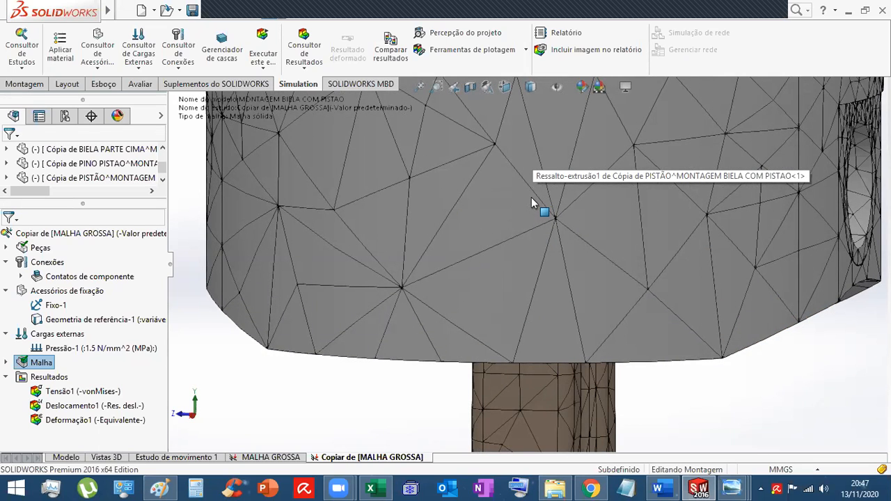
scroll(531, 197, "up", 3)
middle_click_drag(517, 202, 459, 196)
scroll(808, 195, "down", 6)
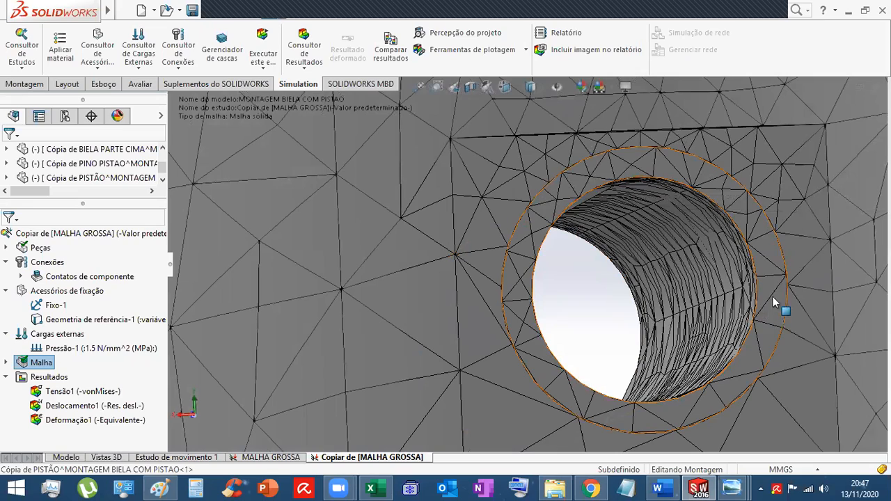
middle_click_drag(686, 181, 273, 213)
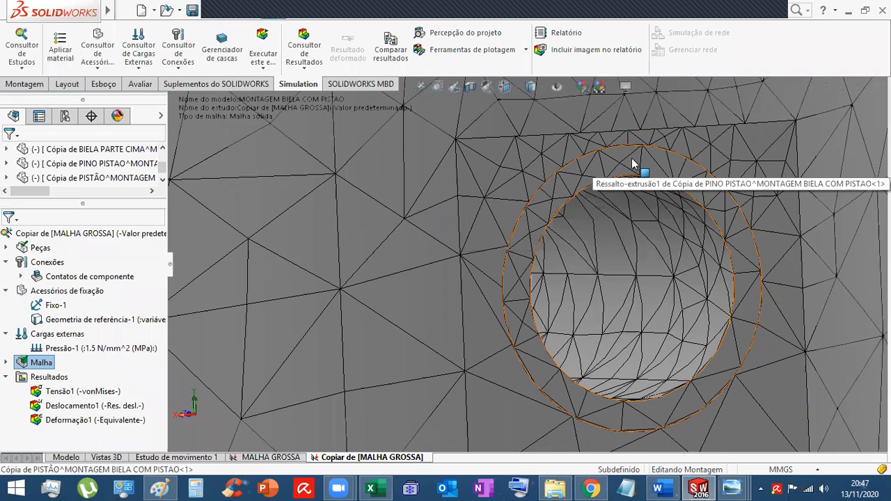
middle_click_drag(511, 268, 494, 308)
- Examine the mesh density on the piston crown, ring grooves and skirt from above and from the side
scroll(493, 307, "up", 6)
middle_click_drag(453, 249, 445, 356)
scroll(451, 243, "up", 4)
scroll(503, 187, "down", 4)
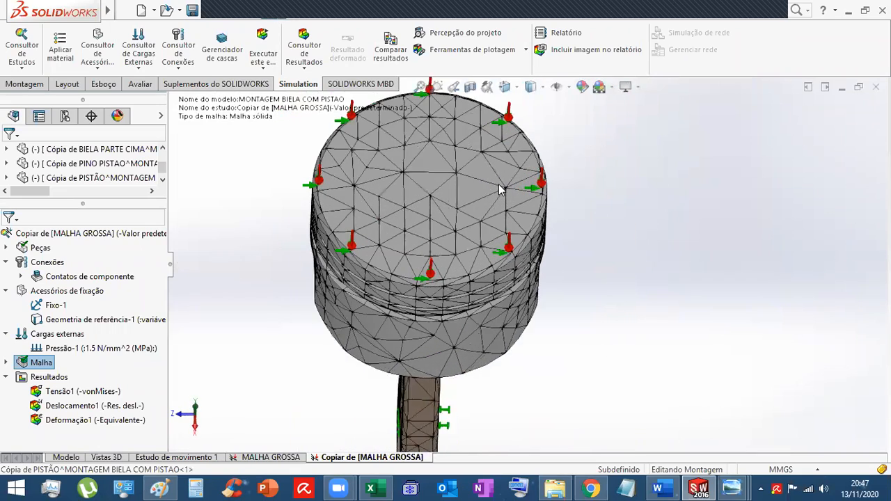
scroll(499, 189, "down", 2)
middle_click_drag(411, 330, 419, 180)
scroll(402, 315, "up", 4)
middle_click_drag(446, 346, 427, 349)
scroll(443, 345, "down", 6)
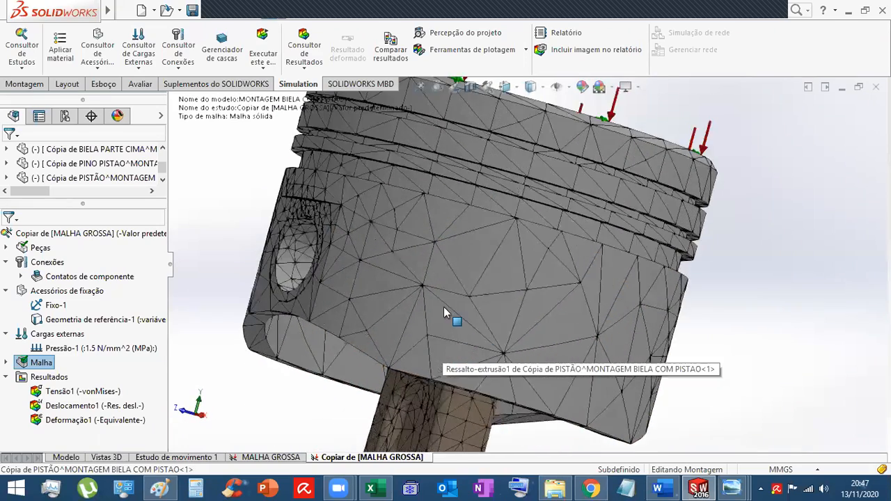
- Examine the h-adaptive mesh up close on the piston skirt, around the pin bore and along the lower rim
scroll(424, 273, "down", 5)
scroll(418, 294, "up", 2)
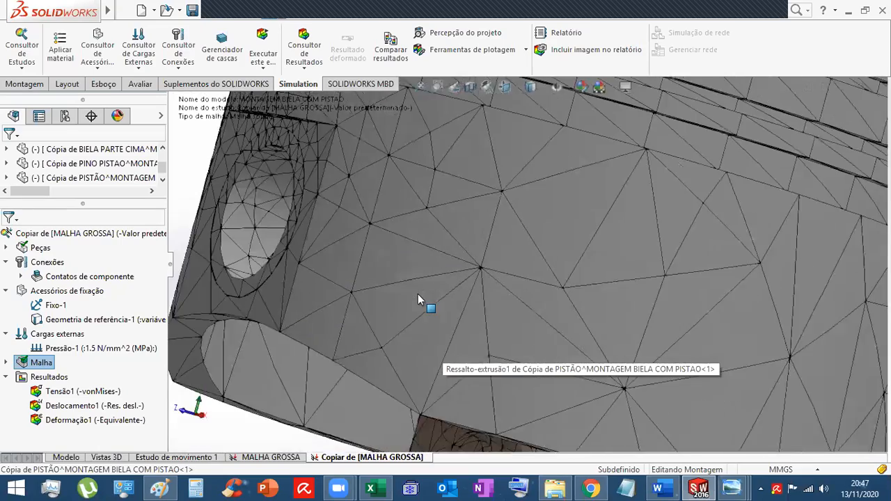
scroll(418, 294, "up", 2)
middle_click_drag(432, 258, 449, 277)
scroll(446, 271, "up", 4)
scroll(445, 241, "down", 4)
middle_click_drag(446, 242, 511, 223)
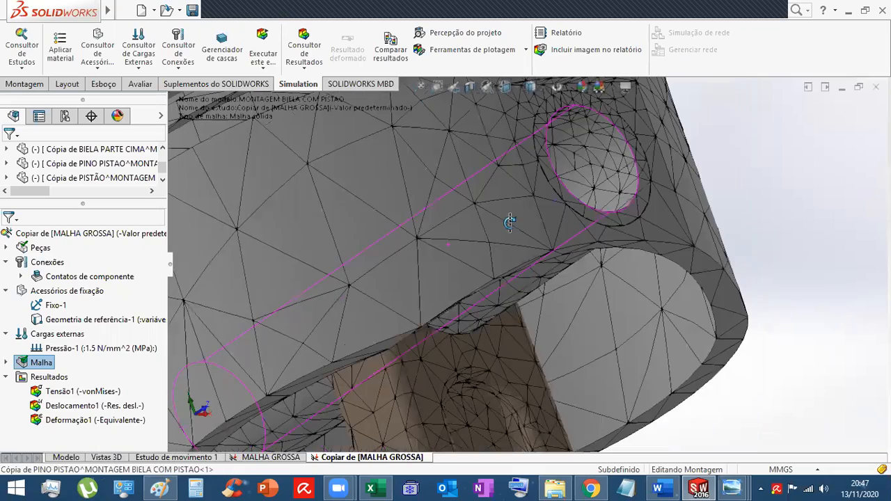
- Examine the mesh beneath the piston where the pin passes through the connecting rod's small end
scroll(509, 230, "up", 3)
scroll(519, 313, "up", 3)
scroll(523, 331, "down", 2)
middle_click_drag(524, 328, 507, 287)
scroll(505, 285, "down", 5)
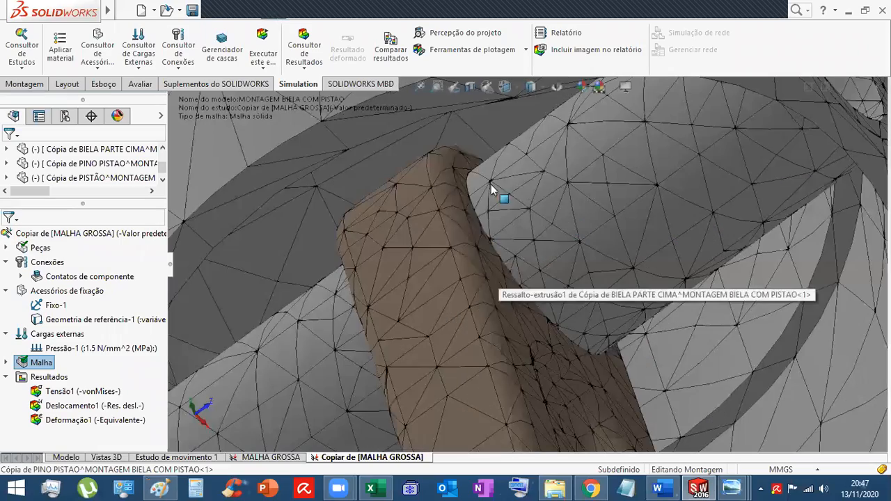
middle_click_drag(507, 424, 546, 373)
scroll(547, 374, "up", 3)
scroll(519, 301, "up", 2)
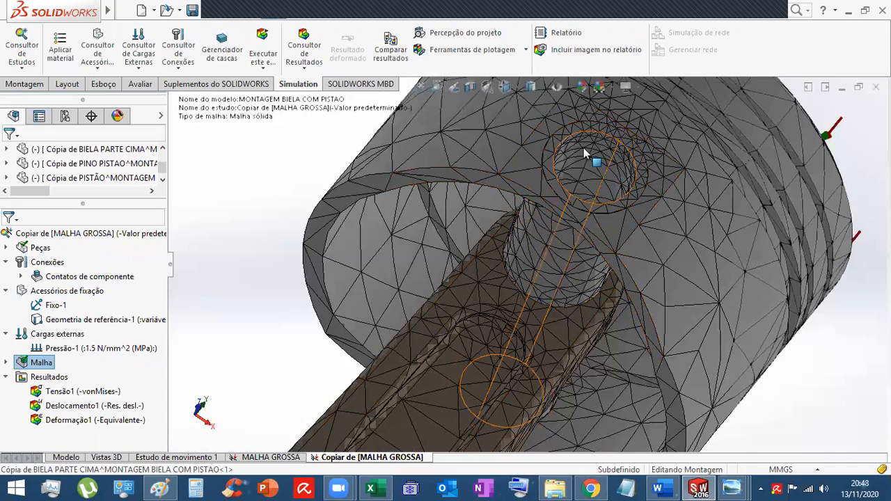
- Examine the mesh along the connecting rod's shank and big end, and over the whole assembly
scroll(584, 153, "up", 4)
middle_click_drag(541, 323, 495, 316)
scroll(491, 298, "down", 4)
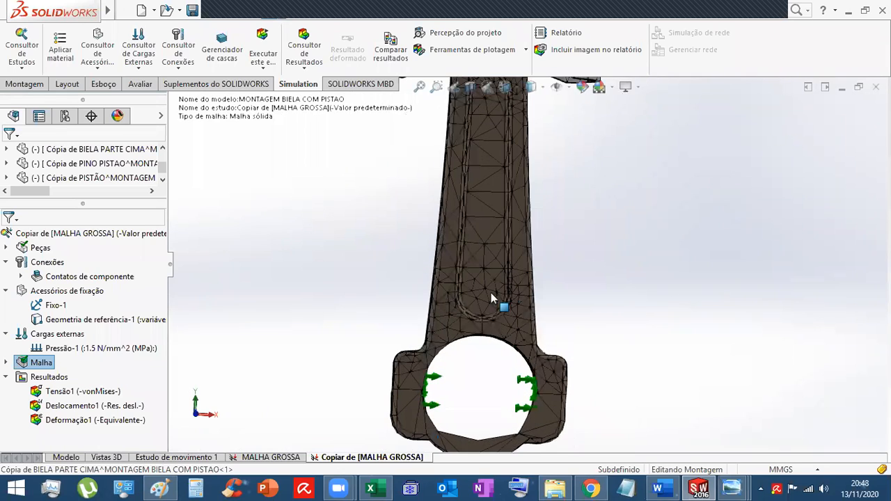
scroll(528, 209, "up", 2)
scroll(526, 188, "down", 2)
scroll(527, 188, "up", 3)
middle_click_drag(529, 127, 585, 233)
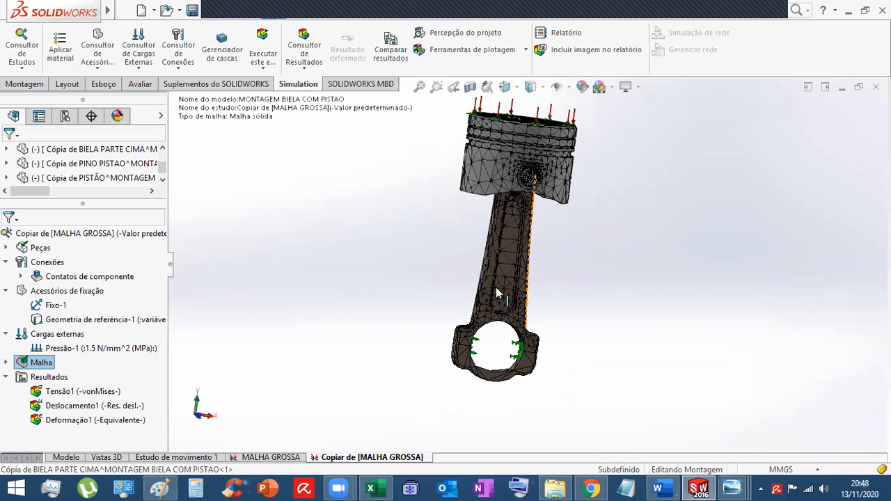
scroll(557, 252, "down", 2)
middle_click_drag(557, 252, 513, 137)
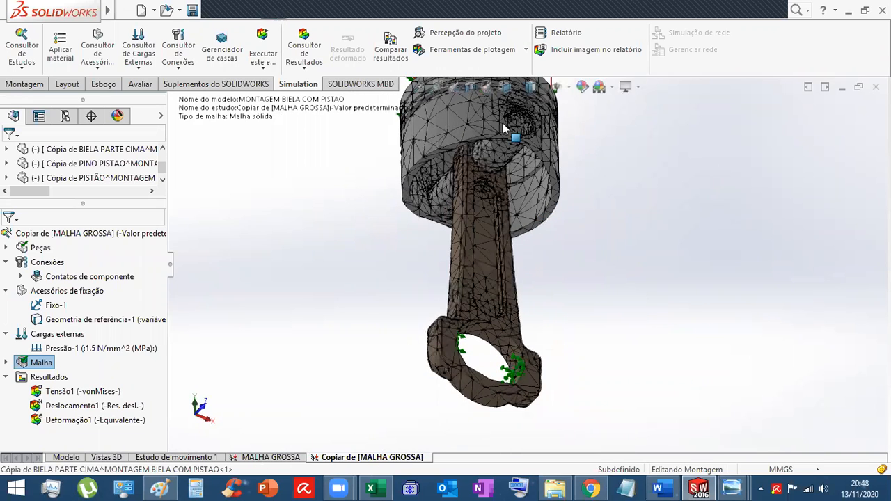
- Show the h-adaptive study's Tensão1 plot and probe the von Mises stress on the pin's lower edge beside the rod
scroll(491, 173, "down", 6)
double_click(65, 392)
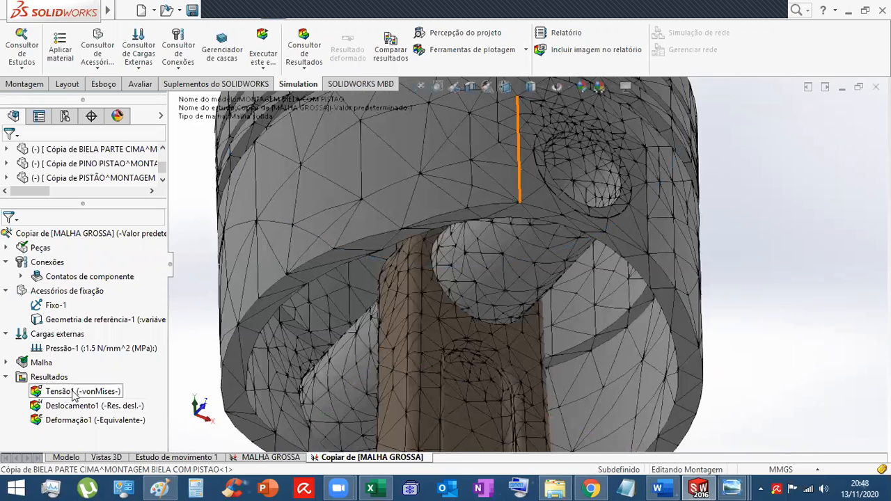
right_click(61, 395)
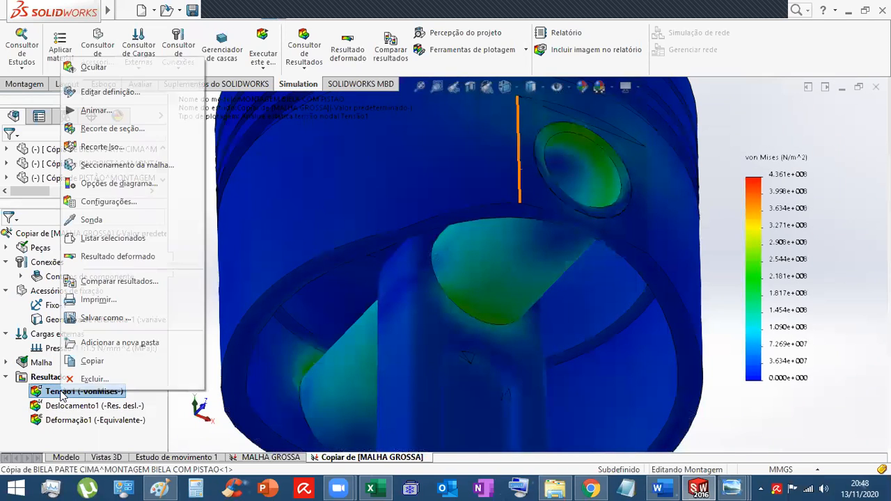
left_click(89, 220)
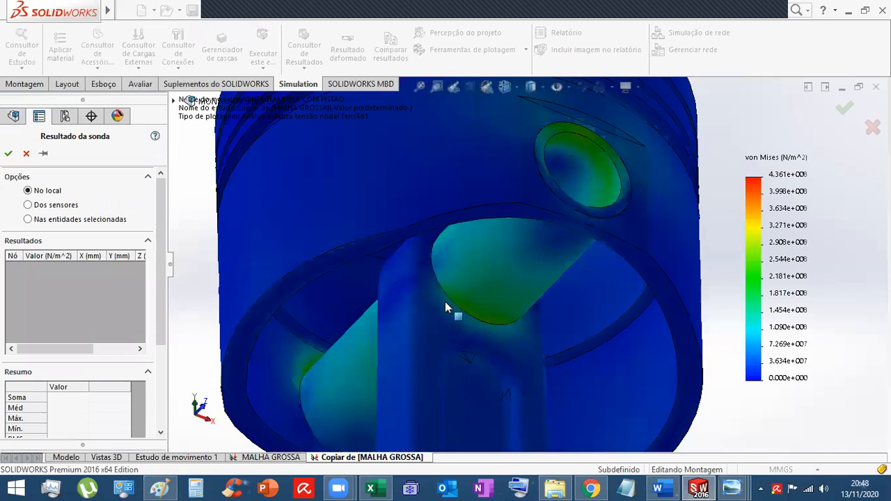
left_click(474, 311)
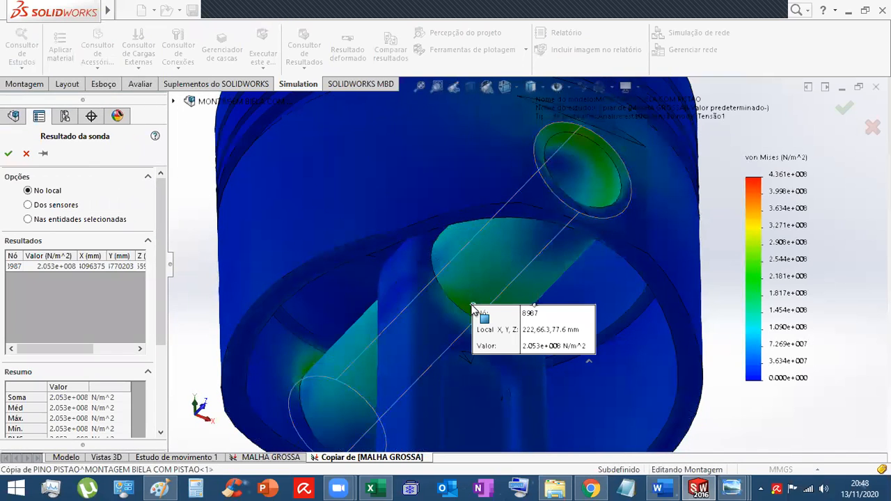
left_click(873, 126)
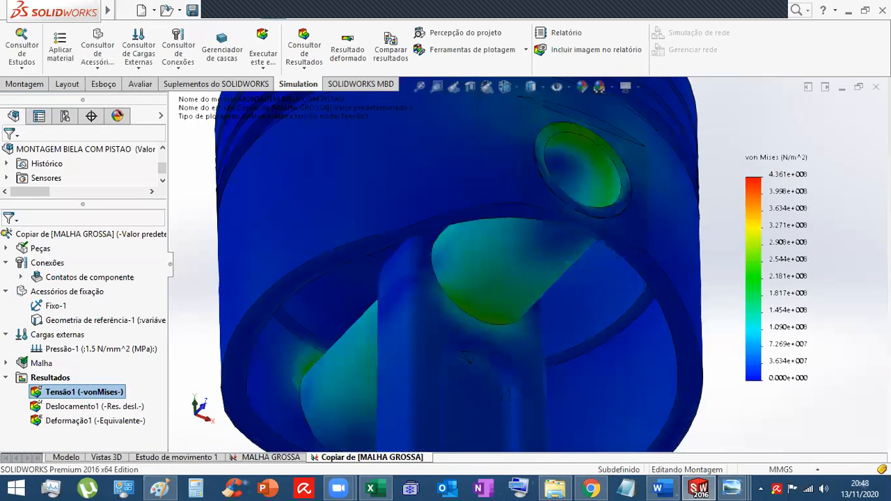
- Show the Tensão1 plot of the MALHA GROSSA study and probe the von Mises stress low on the pin beside the rod
left_click(271, 458)
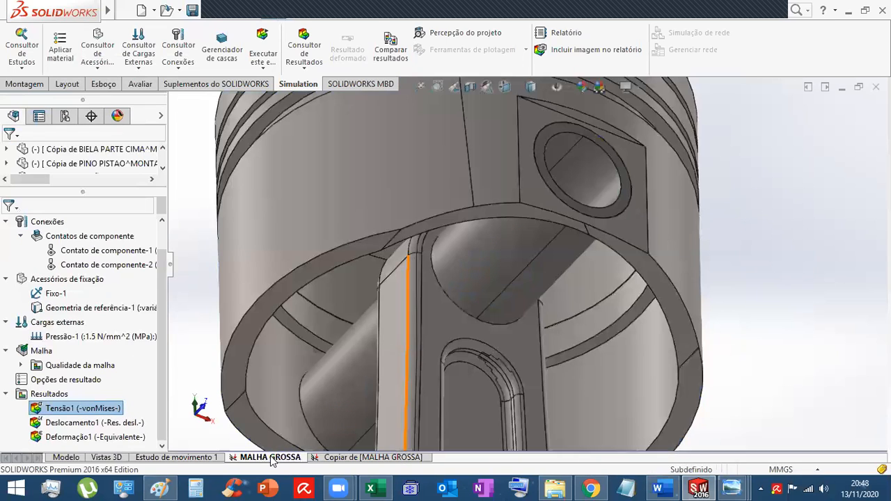
right_click(54, 411)
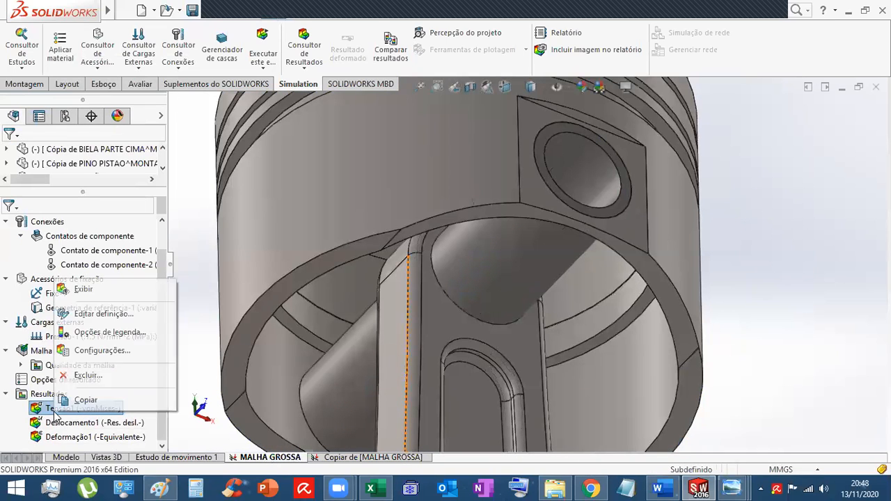
double_click(41, 412)
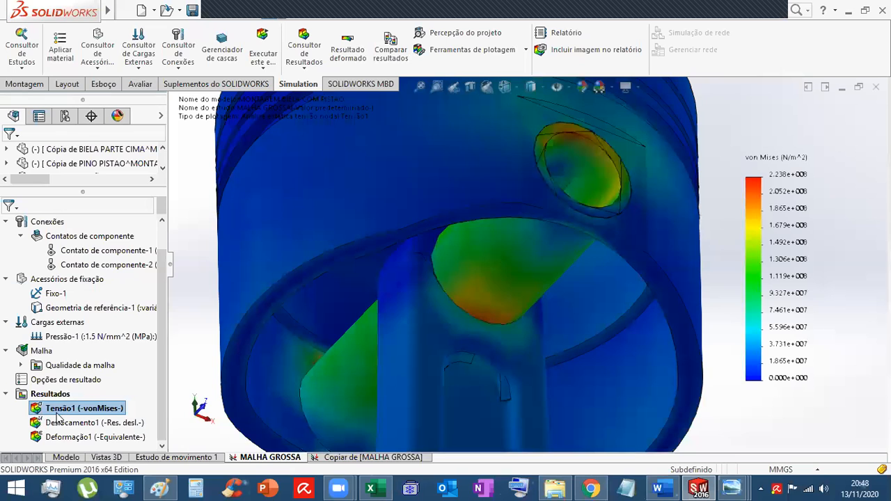
right_click(59, 415)
left_click(94, 236)
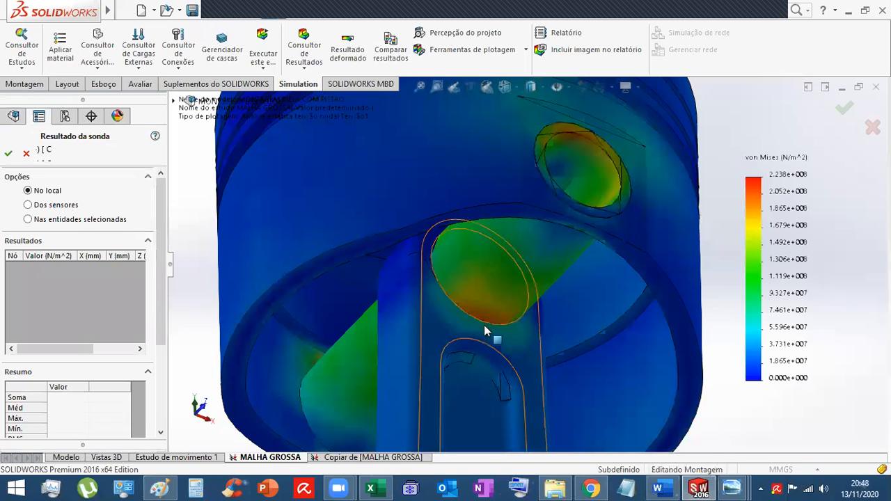
left_click(479, 304)
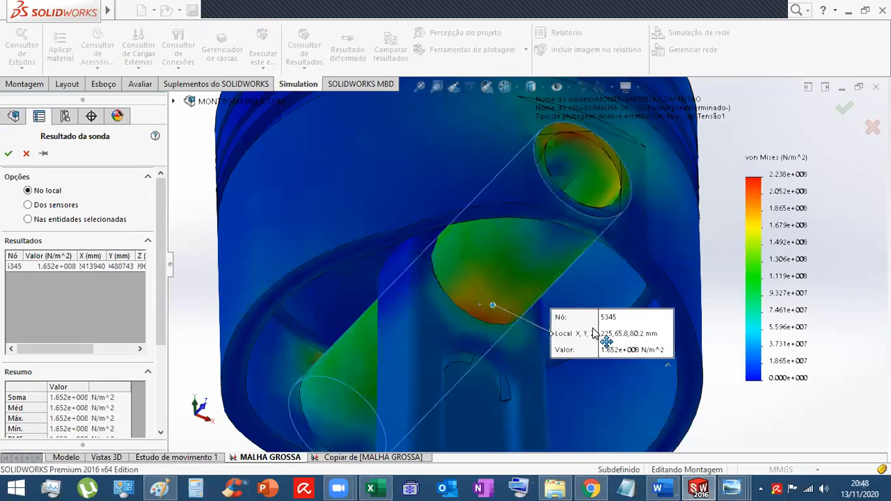
- Probe two more points along the pin's edge at the rod in the coarse-mesh plot, keeping the result labels apart
left_click_drag(592, 330, 614, 329)
middle_click_drag(508, 336, 532, 328)
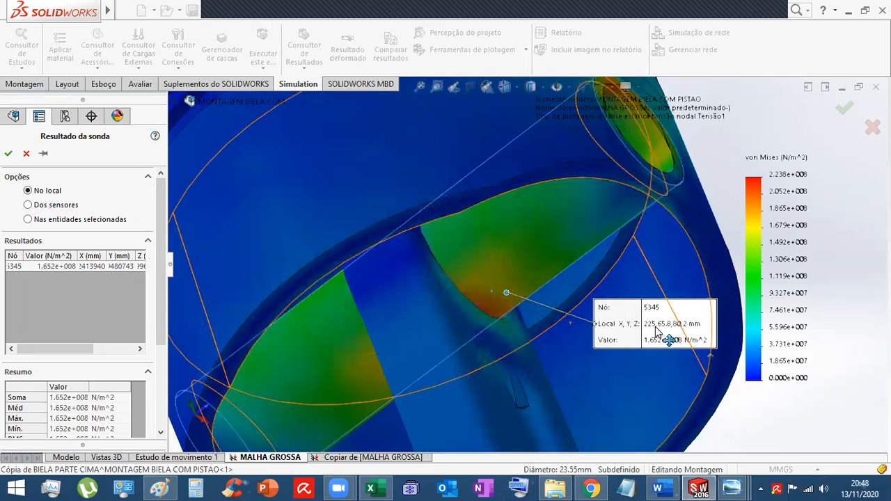
left_click(466, 280)
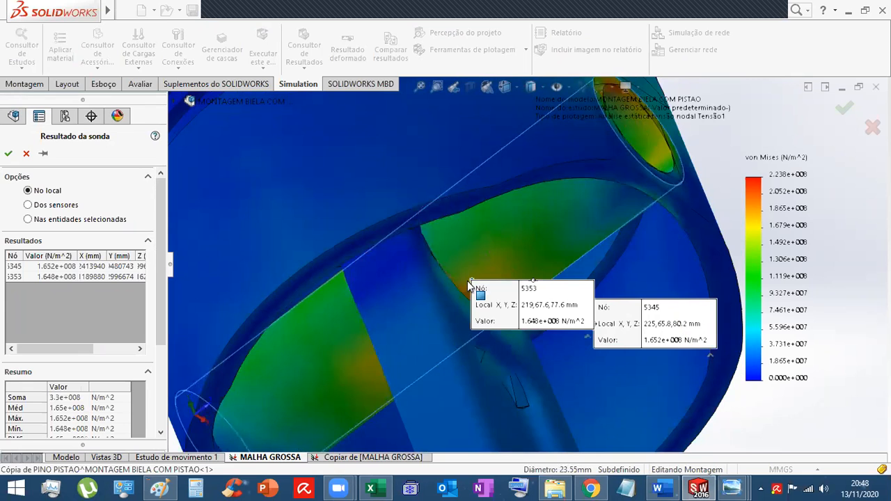
left_click_drag(524, 313, 625, 237)
left_click(491, 307)
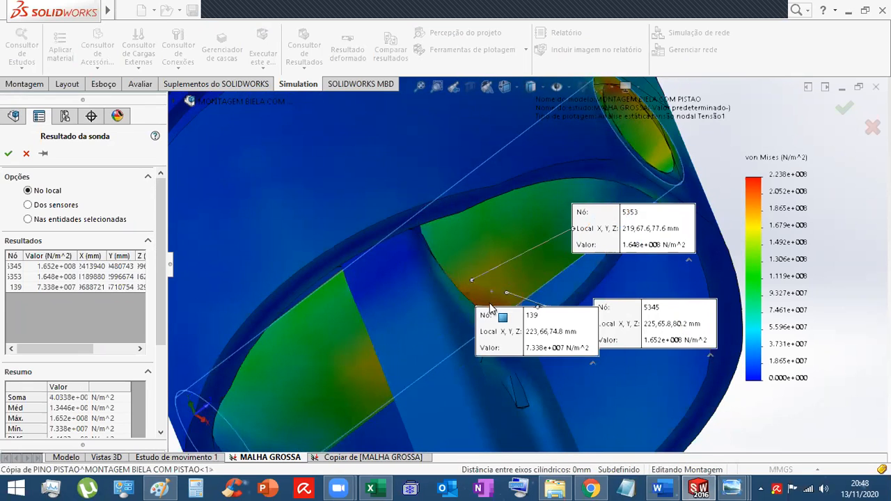
left_click_drag(543, 355, 406, 366)
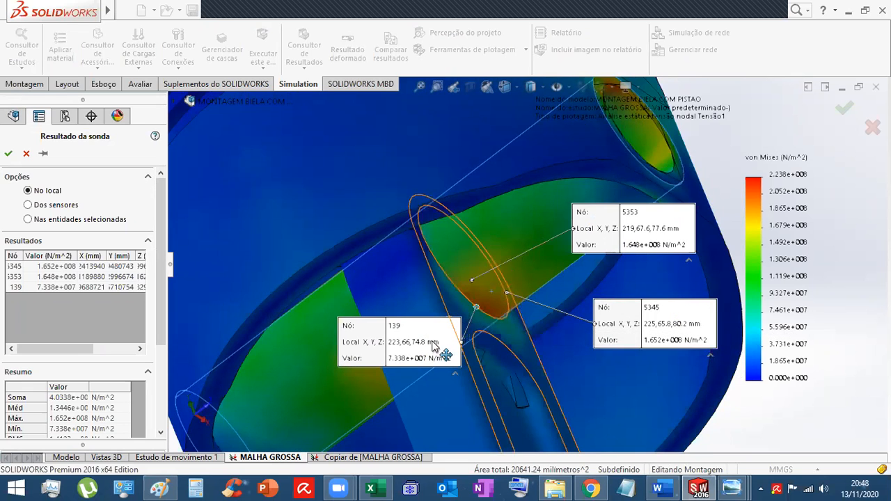
- Inspect the three probed points on the pin and spread their labels clear of the stressed area
scroll(465, 290, "down", 3)
scroll(490, 354, "up", 1)
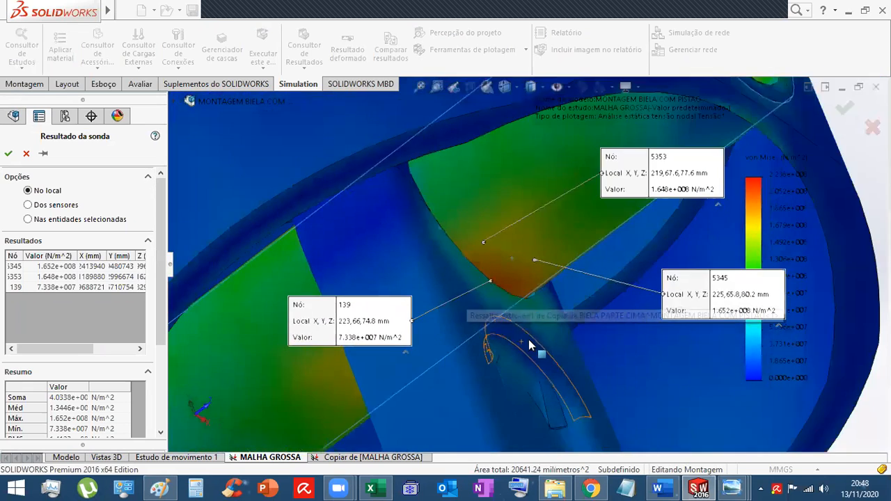
scroll(672, 319, "up", 2)
scroll(681, 305, "down", 2)
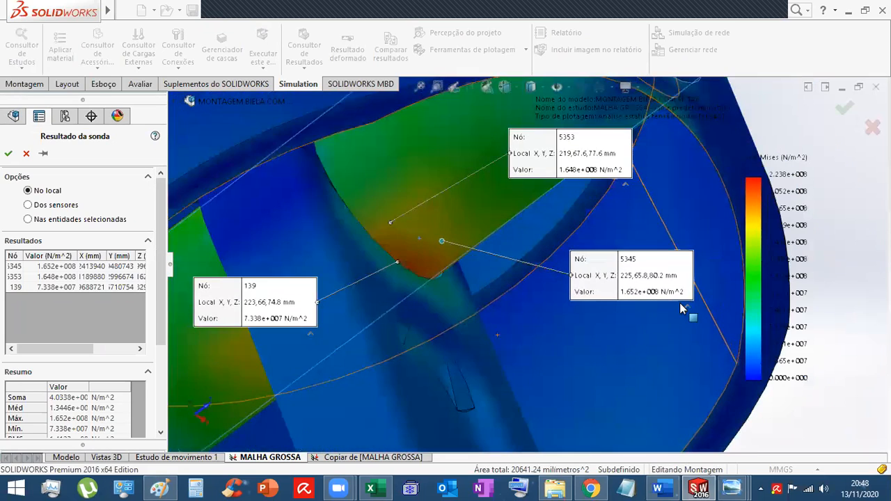
scroll(585, 240, "up", 5)
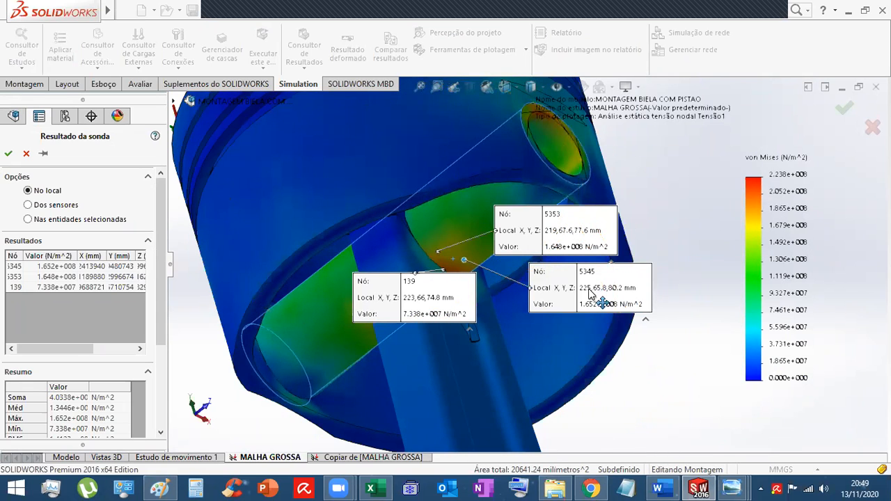
left_click_drag(589, 289, 622, 333)
left_click_drag(587, 218, 615, 190)
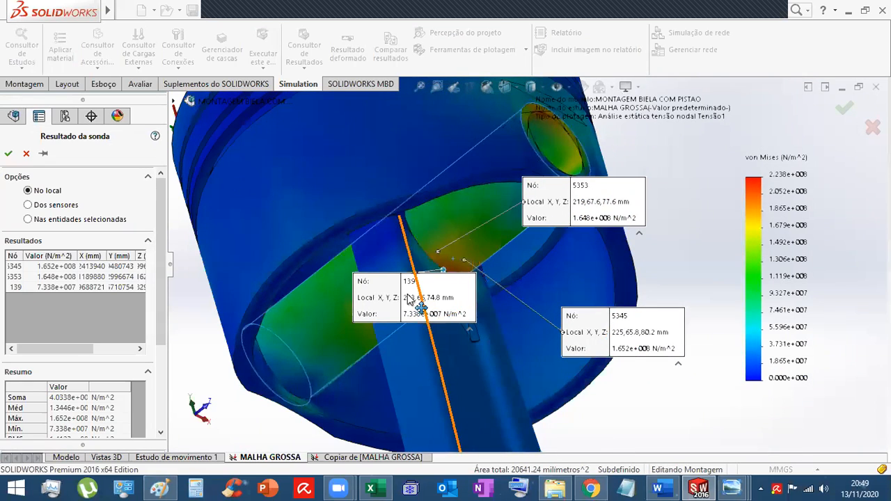
left_click_drag(404, 302, 334, 317)
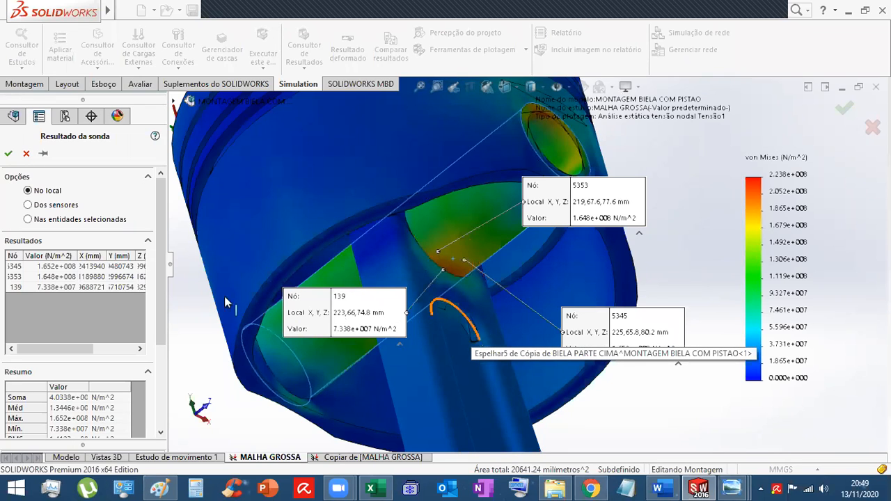
- Close the probe results and view the coarse-mesh stress plot on the whole piston and connecting rod assembly
left_click(27, 154)
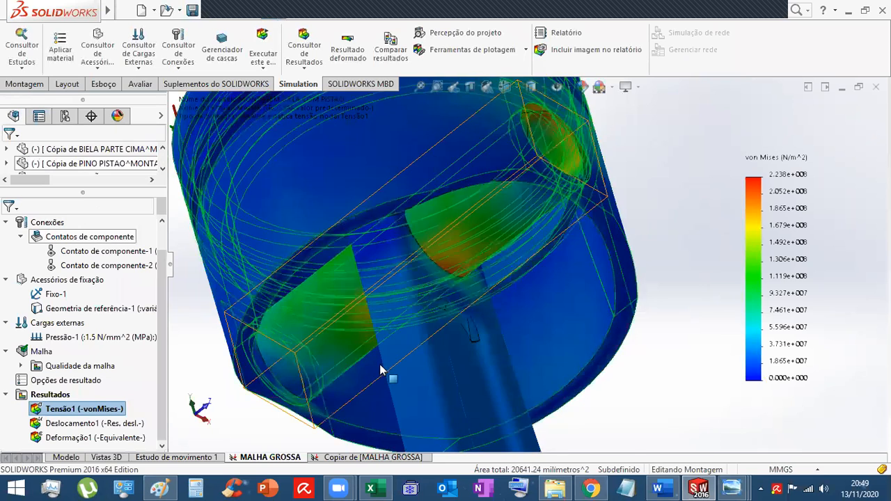
scroll(390, 364, "up", 3)
middle_click_drag(472, 354, 523, 314)
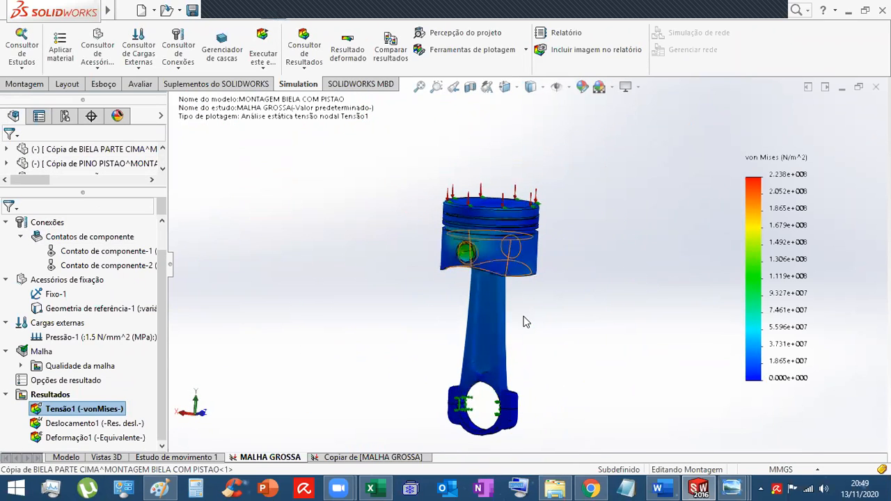
scroll(523, 317, "down", 1)
scroll(522, 317, "up", 2)
scroll(520, 319, "down", 2)
middle_click_drag(577, 255, 573, 274)
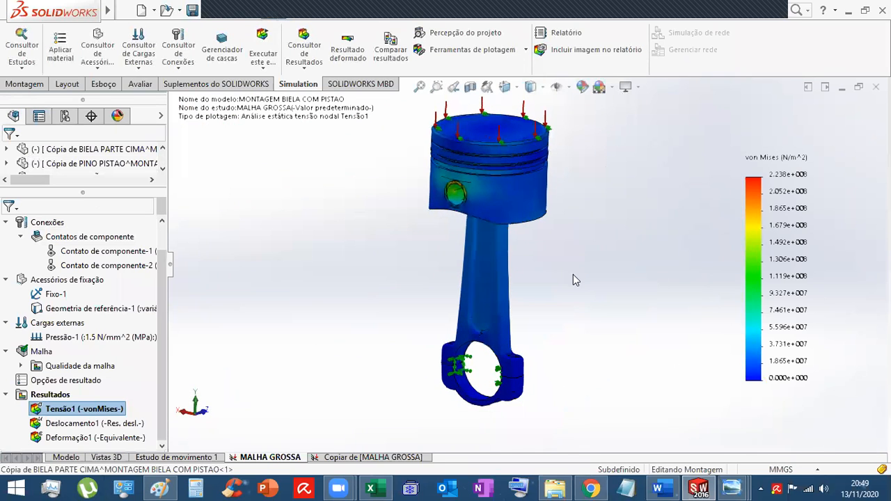
- Switch to Excel to check the mesh and singularity topics in the course schedule, and return to SOLIDWORKS
left_click(370, 488)
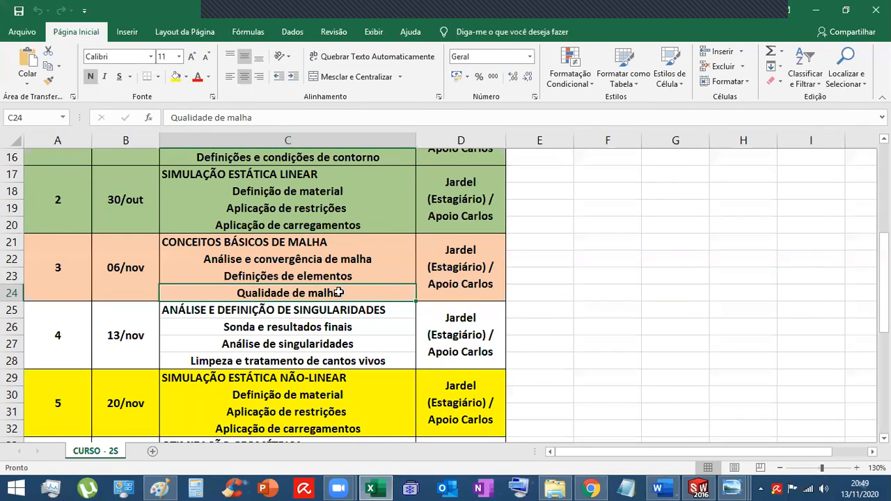
left_click(819, 8)
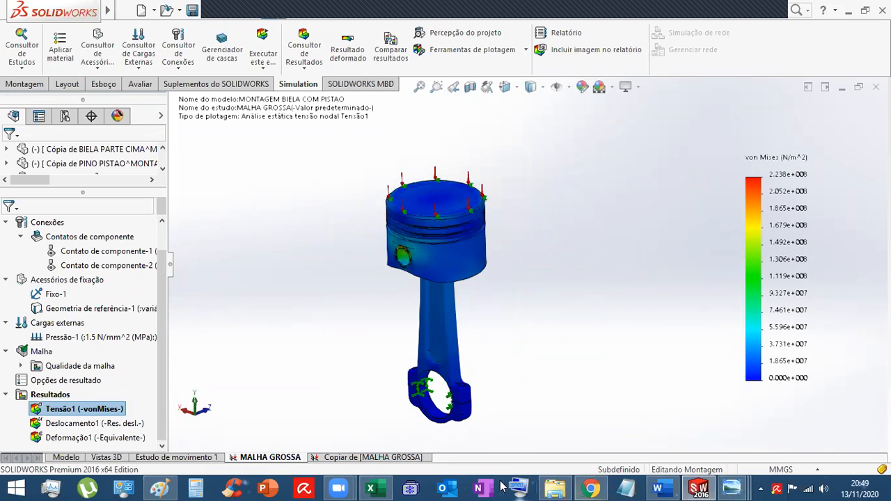
- Switch to File Explorer, go back to the AULA 3 - 13 11 2020 folder, and open and close the ELEMENTOS 3 image
left_click(543, 487)
left_click(12, 42)
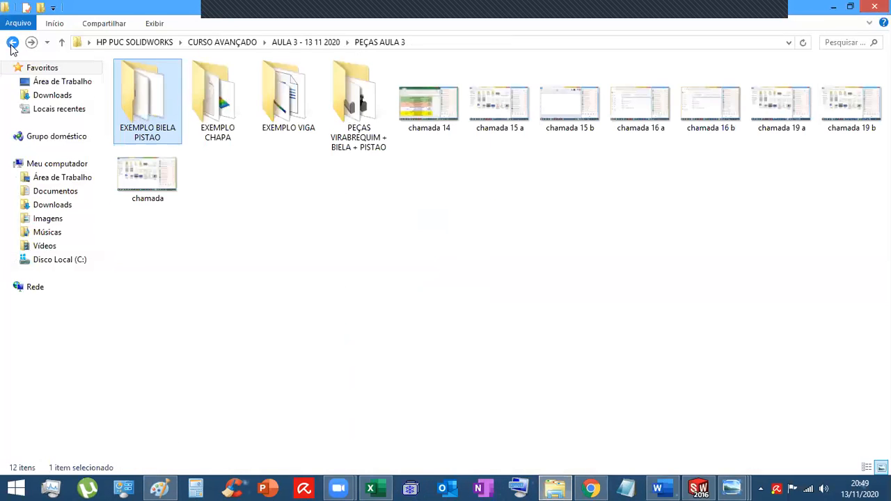
left_click(12, 42)
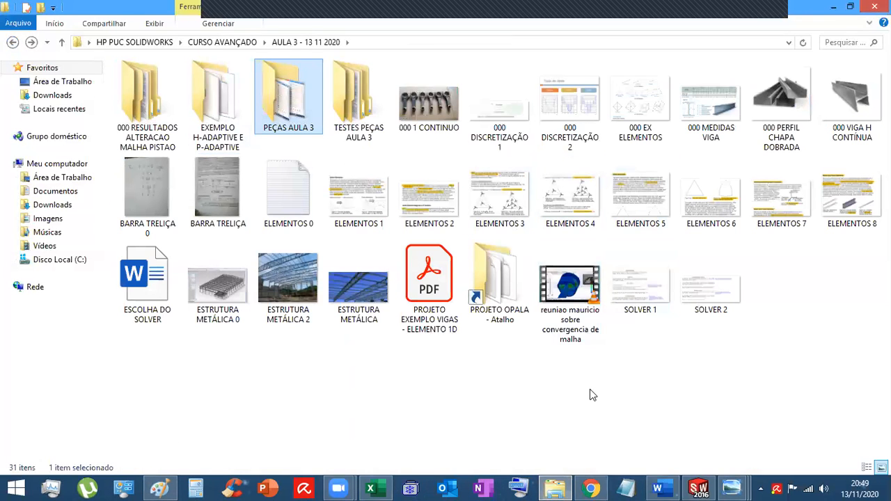
double_click(498, 201)
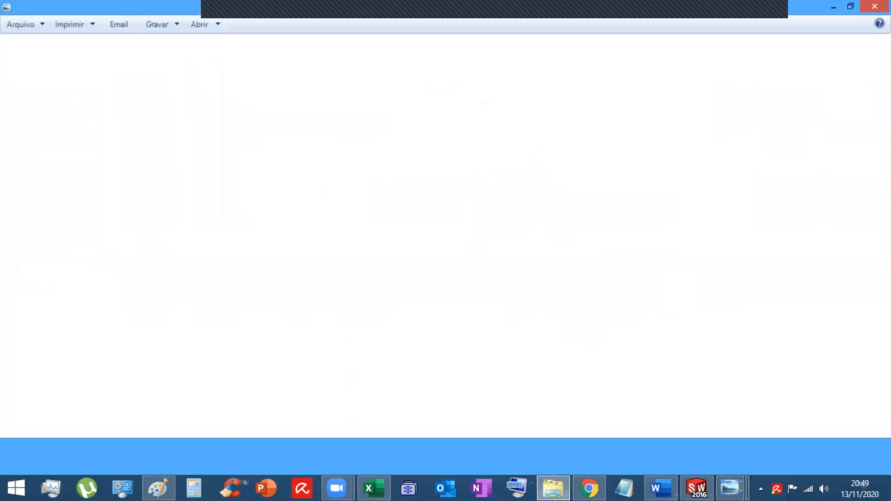
left_click(875, 7)
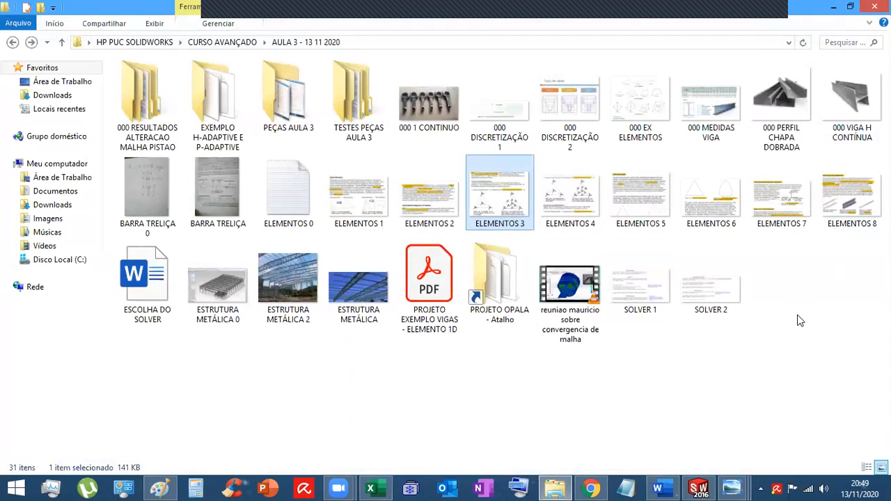
- Leave the lesson folder, switch to Excel to check the remaining lessons in the course schedule, and return to SOLIDWORKS
left_click(308, 380)
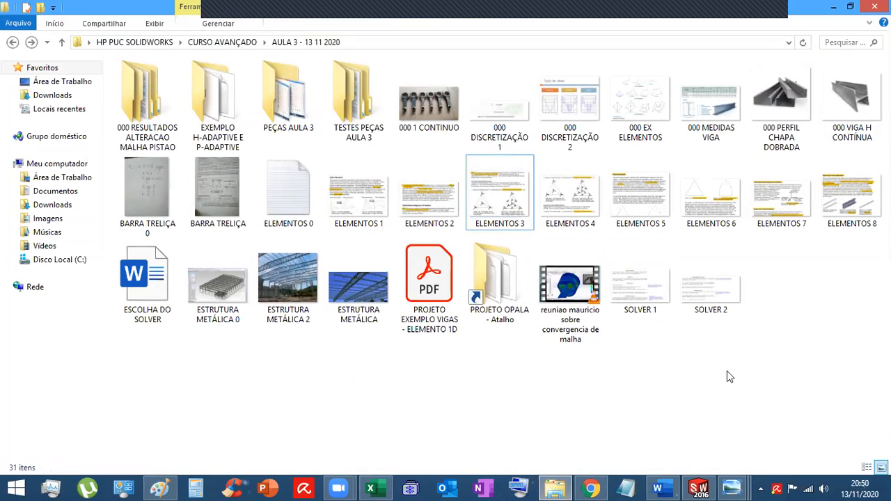
left_click(833, 7)
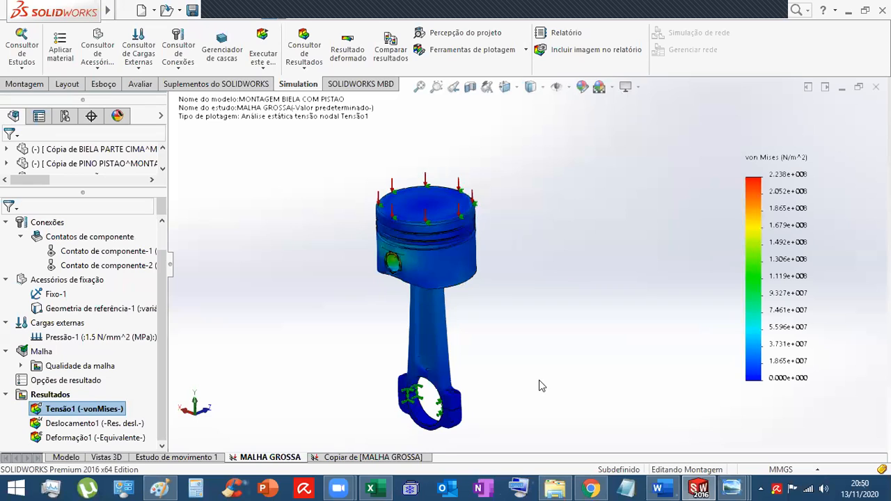
left_click(370, 489)
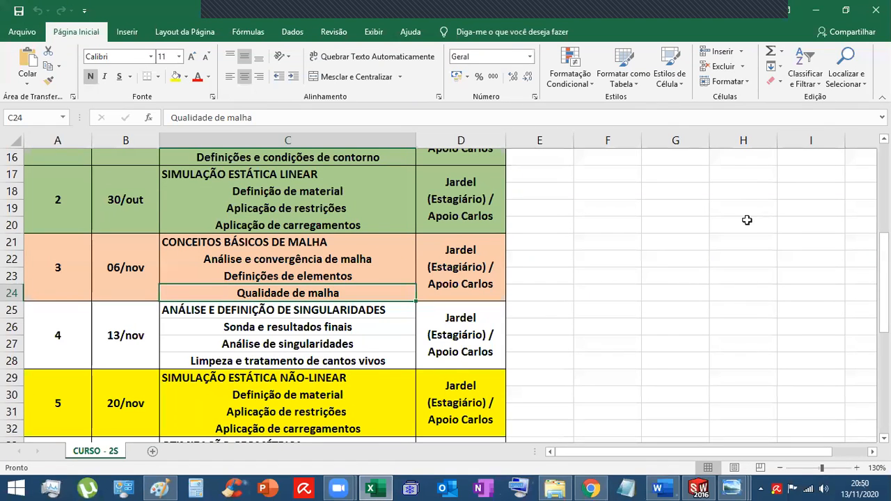
left_click(816, 10)
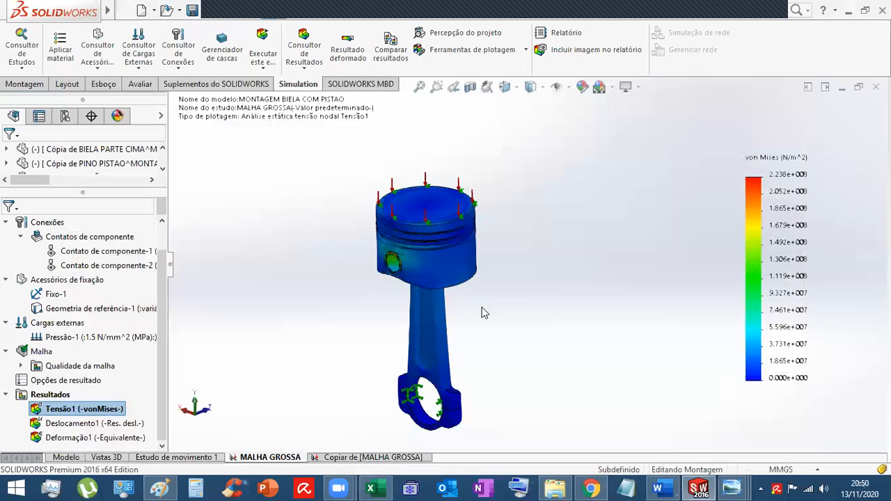
- Examine the coarse-mesh von Mises stress around the pin end in the piston, and return to the whole assembly
scroll(448, 335, "down", 2)
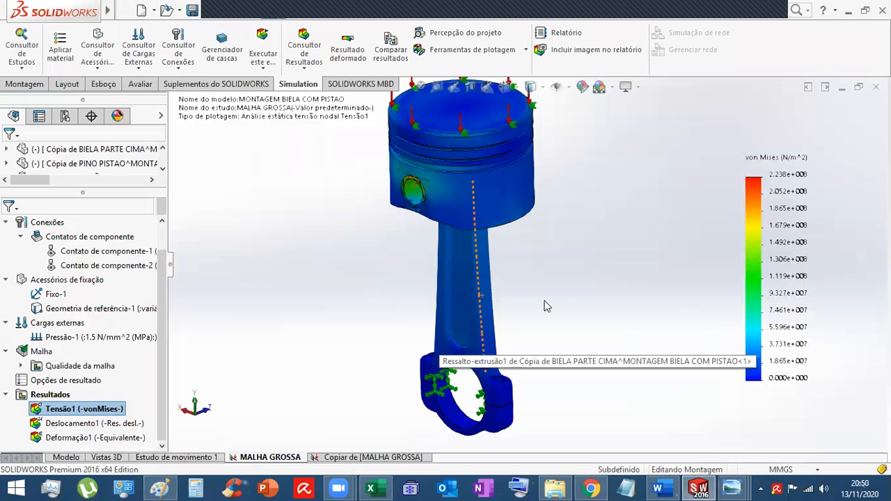
scroll(549, 301, "up", 2)
middle_click_drag(551, 295, 565, 279)
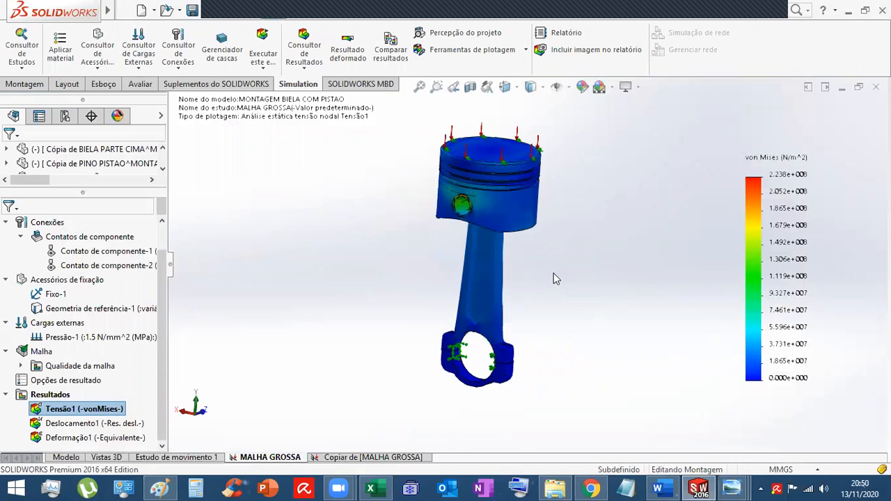
scroll(480, 191, "down", 5)
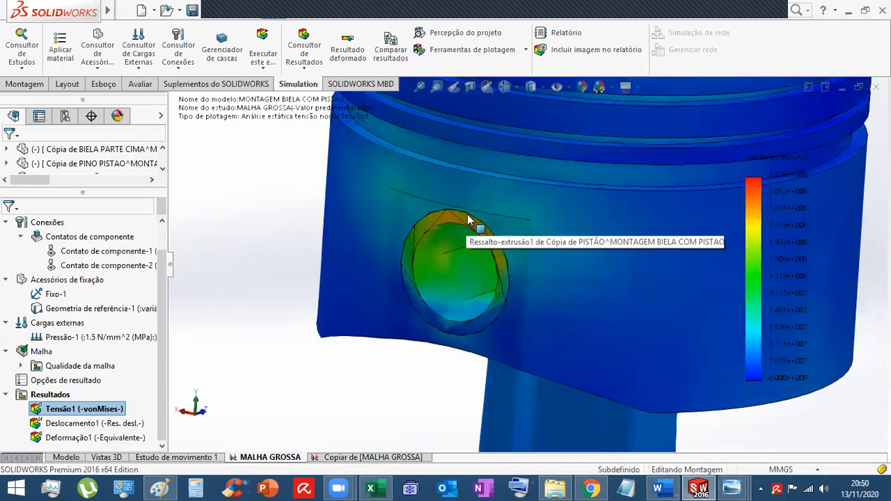
scroll(470, 223, "down", 4)
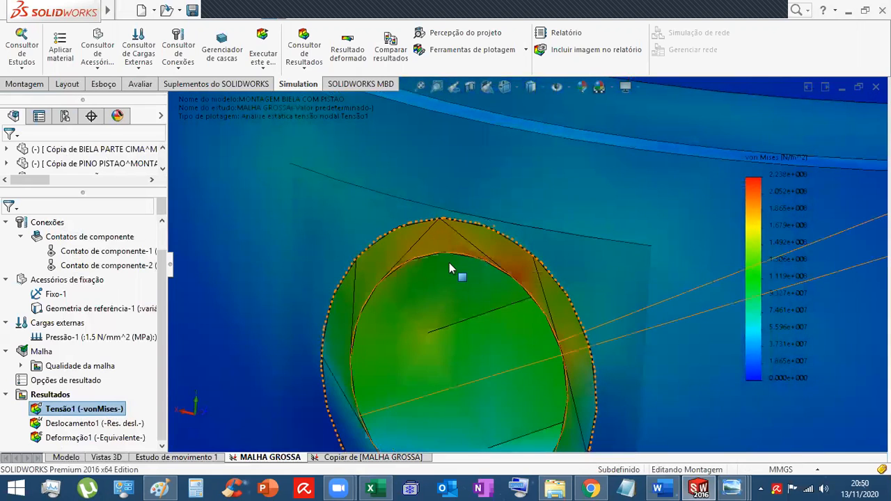
scroll(487, 285, "up", 6)
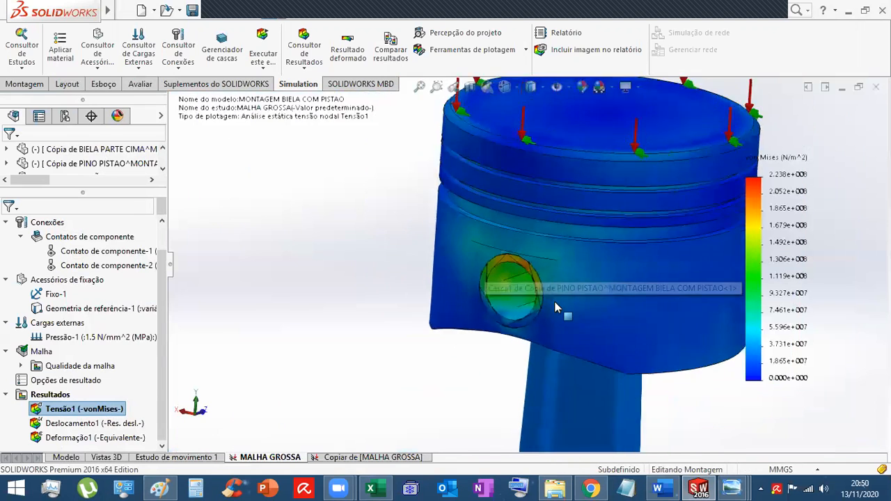
scroll(557, 309, "up", 5)
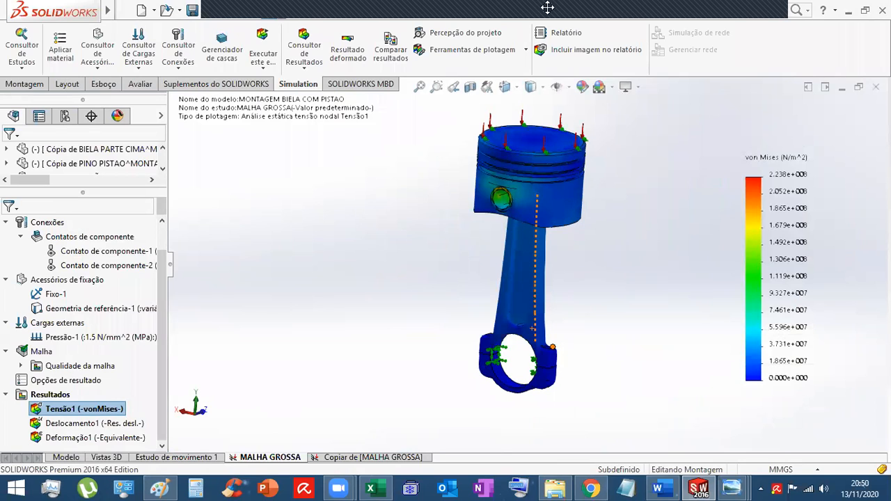
mouse_move(538, 14)
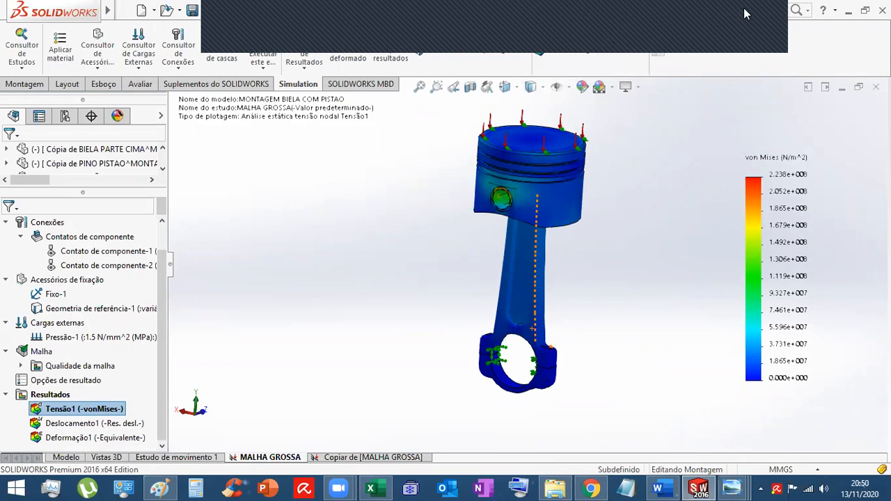
left_click(750, 30)
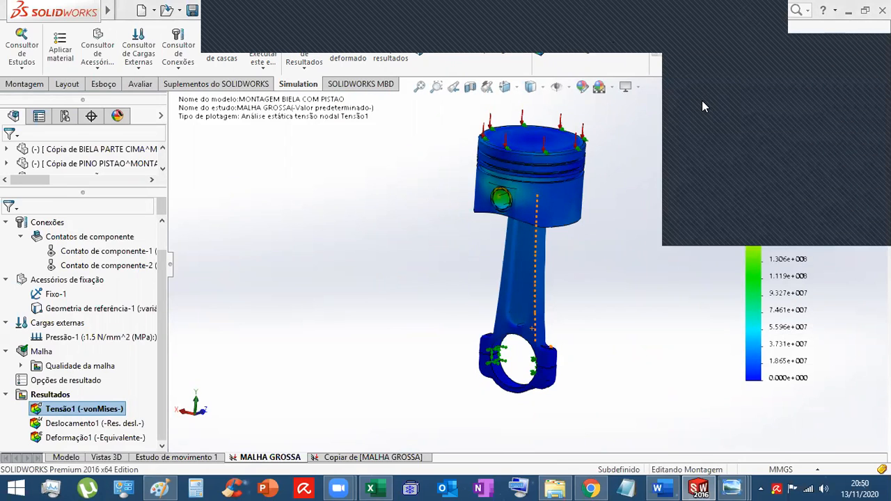